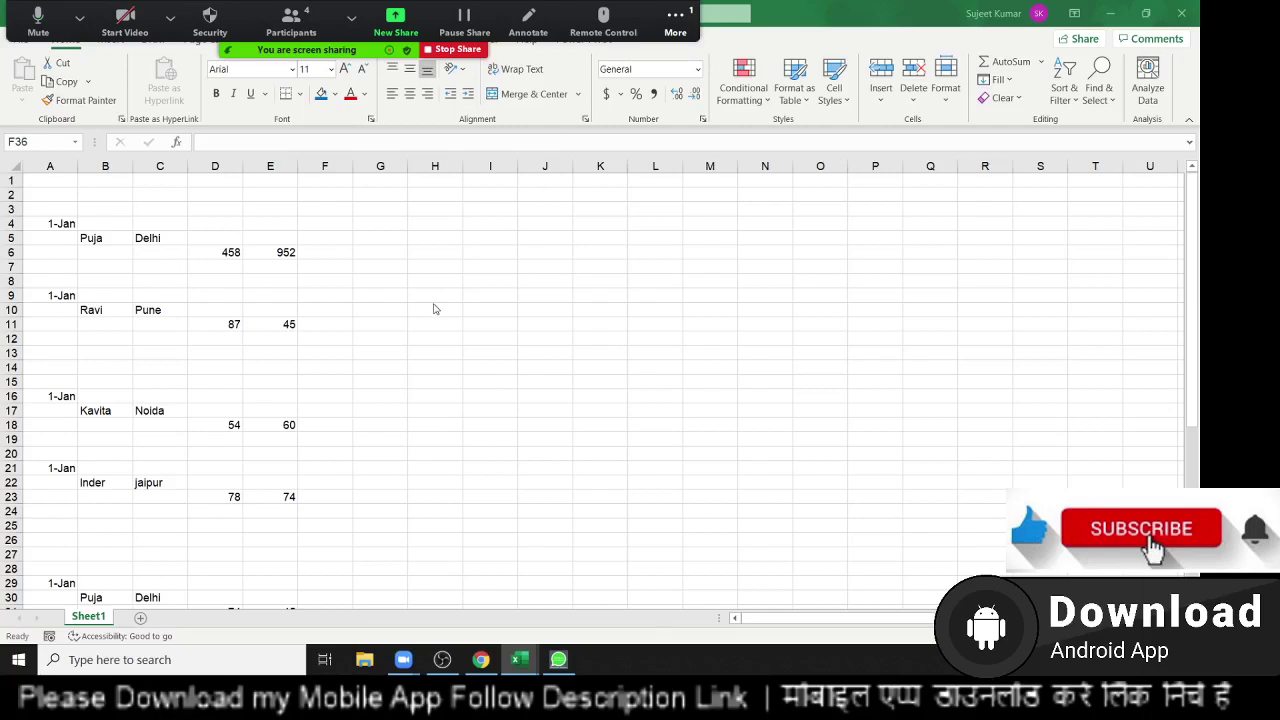
Discard the unfinished formula and the stray 'Fr' entry in C8.
text(=)
scroll(164, 270, up, 3)
click(157, 278)
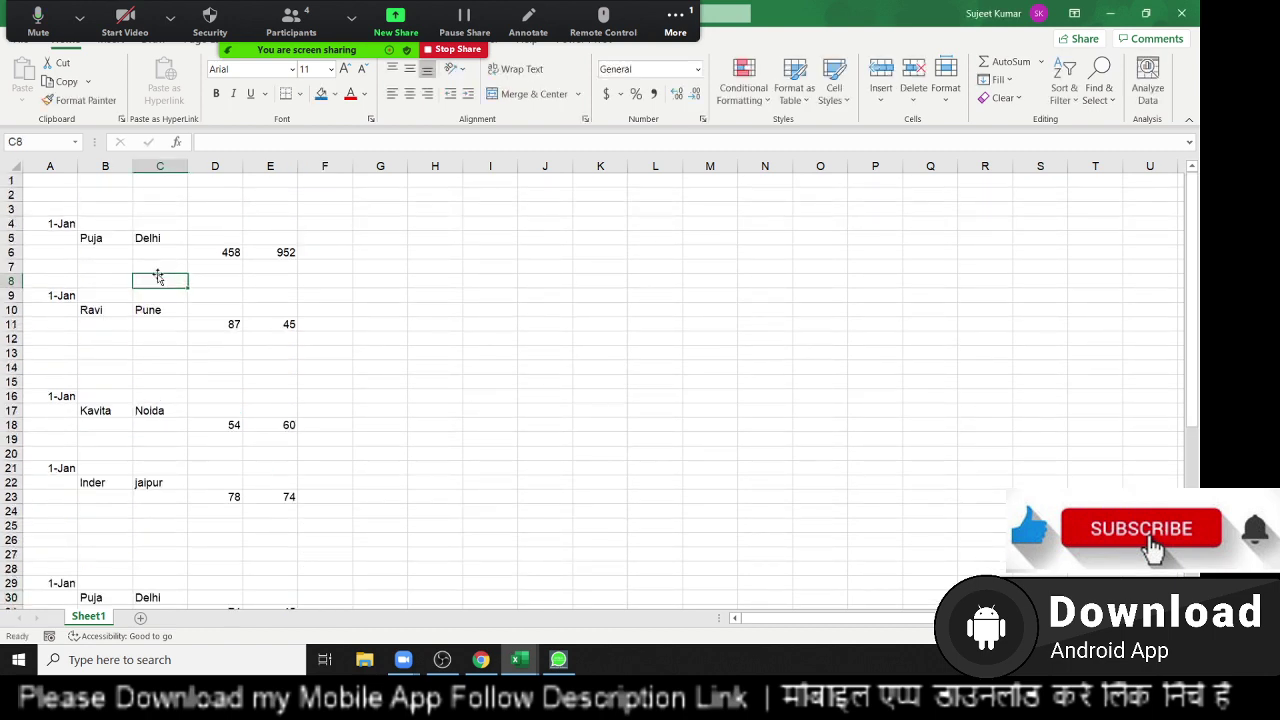
text(Fr)
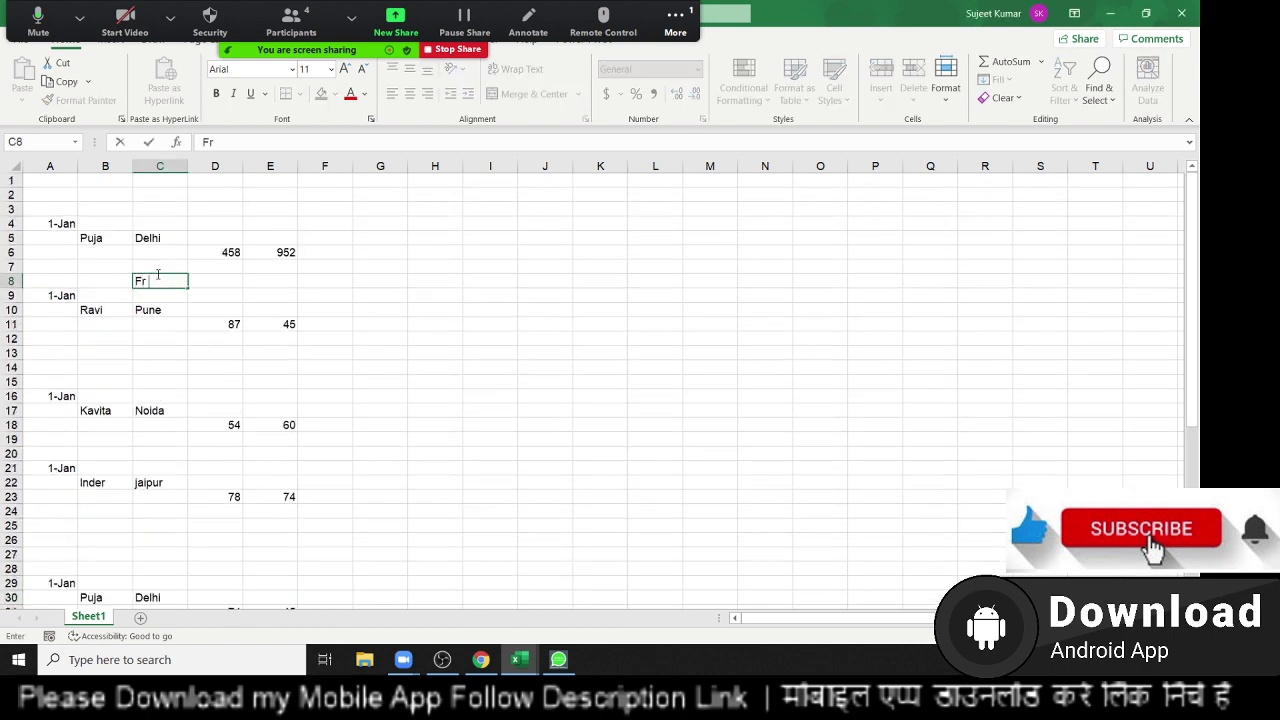
key(Escape)
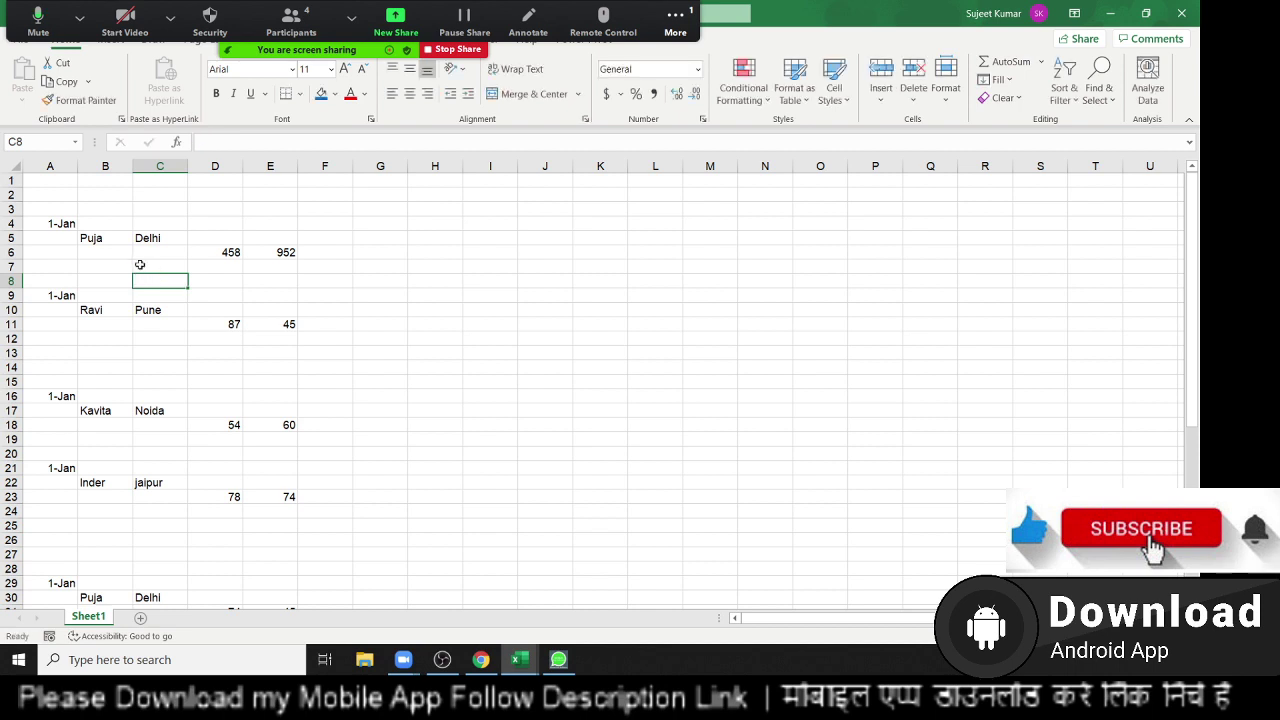
Inspect the first 1-Jan record, its amounts 458 and 952, and the blank rows after it.
click(35, 219)
key(Down)
key(Right)
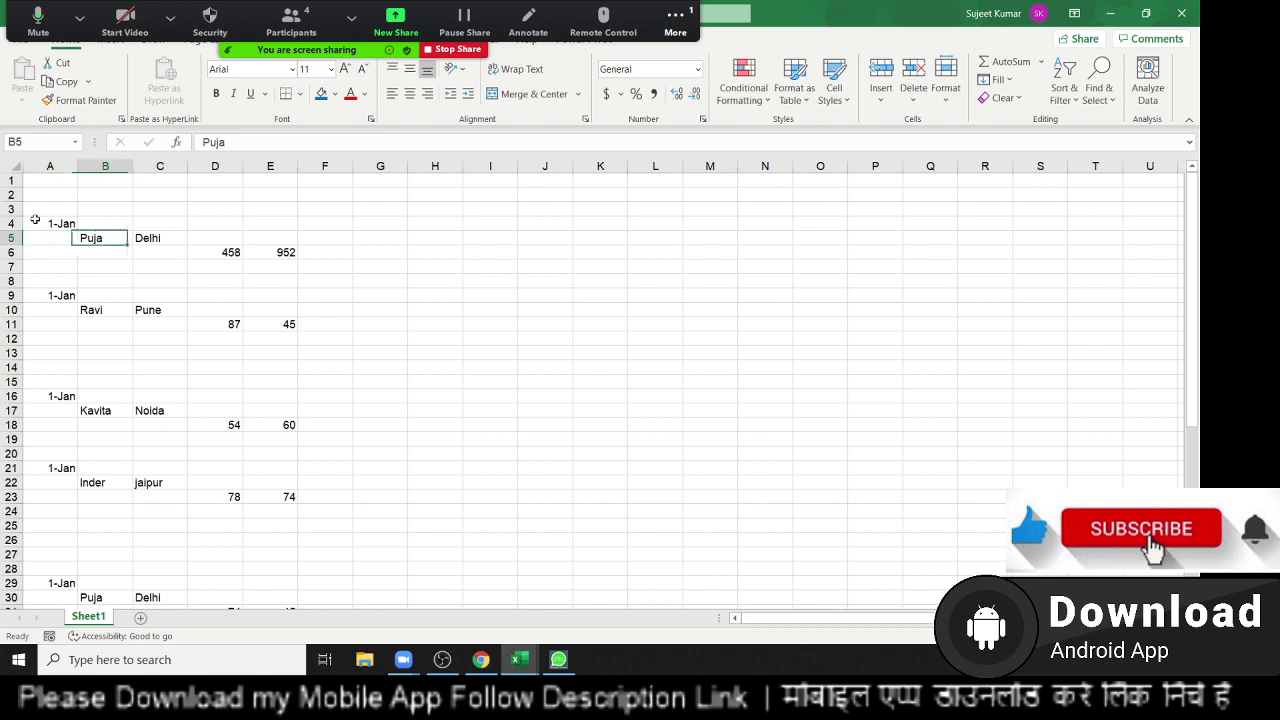
key(Right)
key(Down)
key(Right)
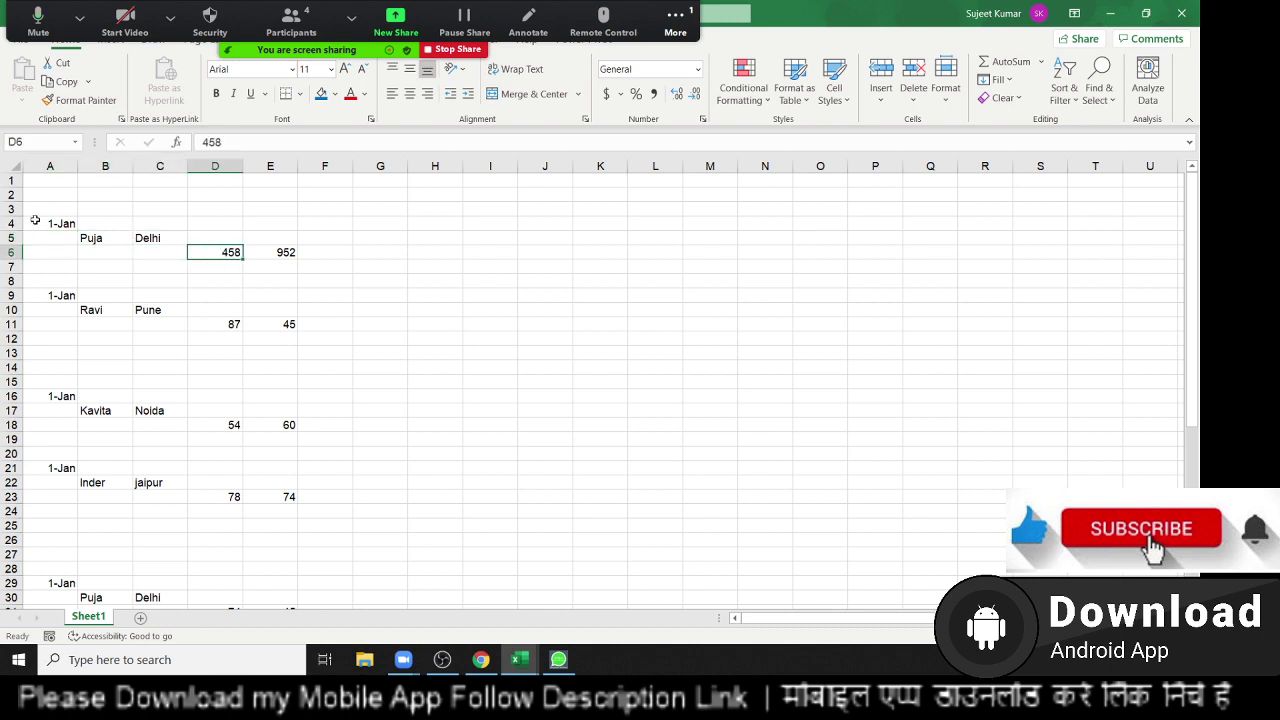
key(Right)
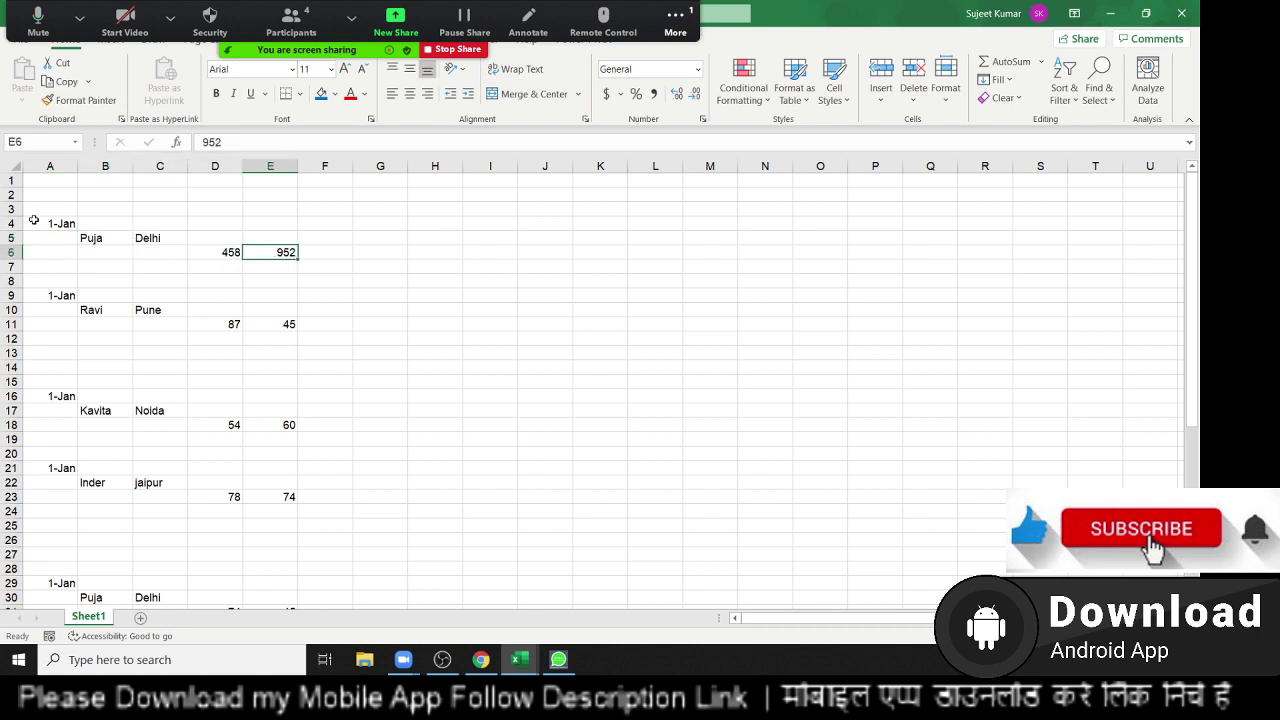
key(Down)
key(Left)
key(Left)
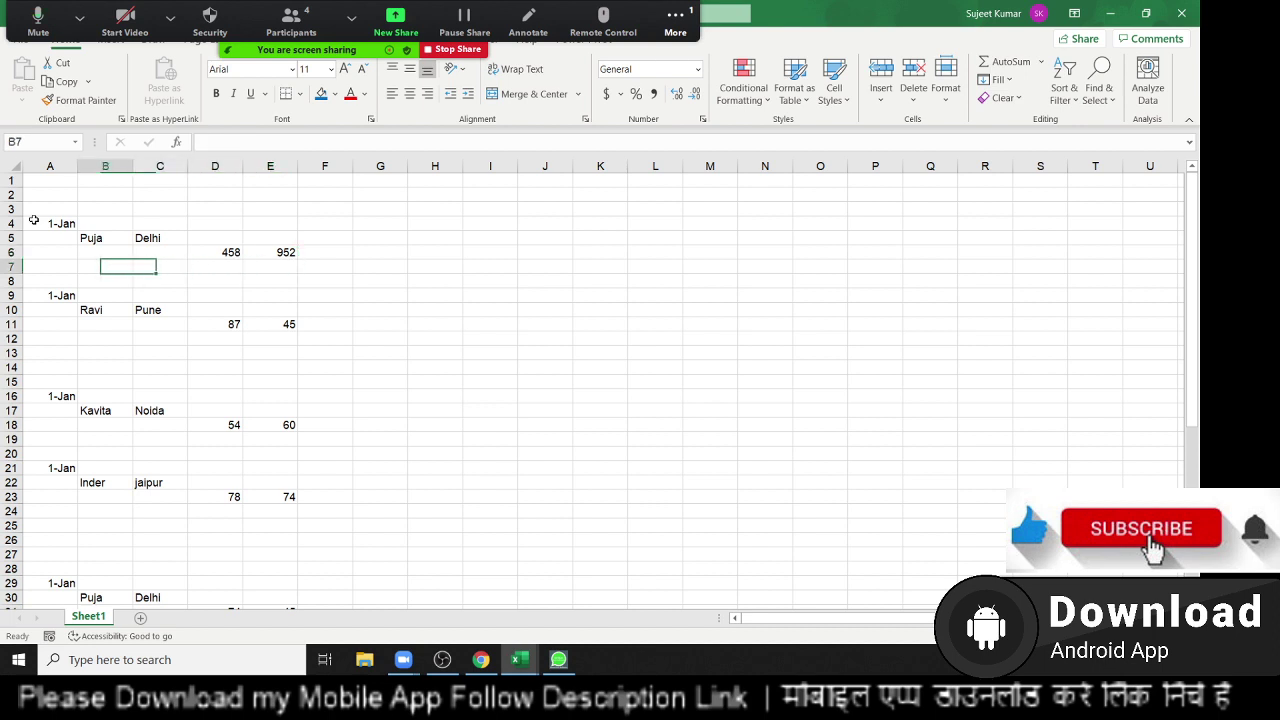
key(Left)
key(shift+Down)
key(shift+Down)
Browse down columns B and C through Ravi's record and the remaining records.
key(Down)
key(Down)
key(Down)
key(Down)
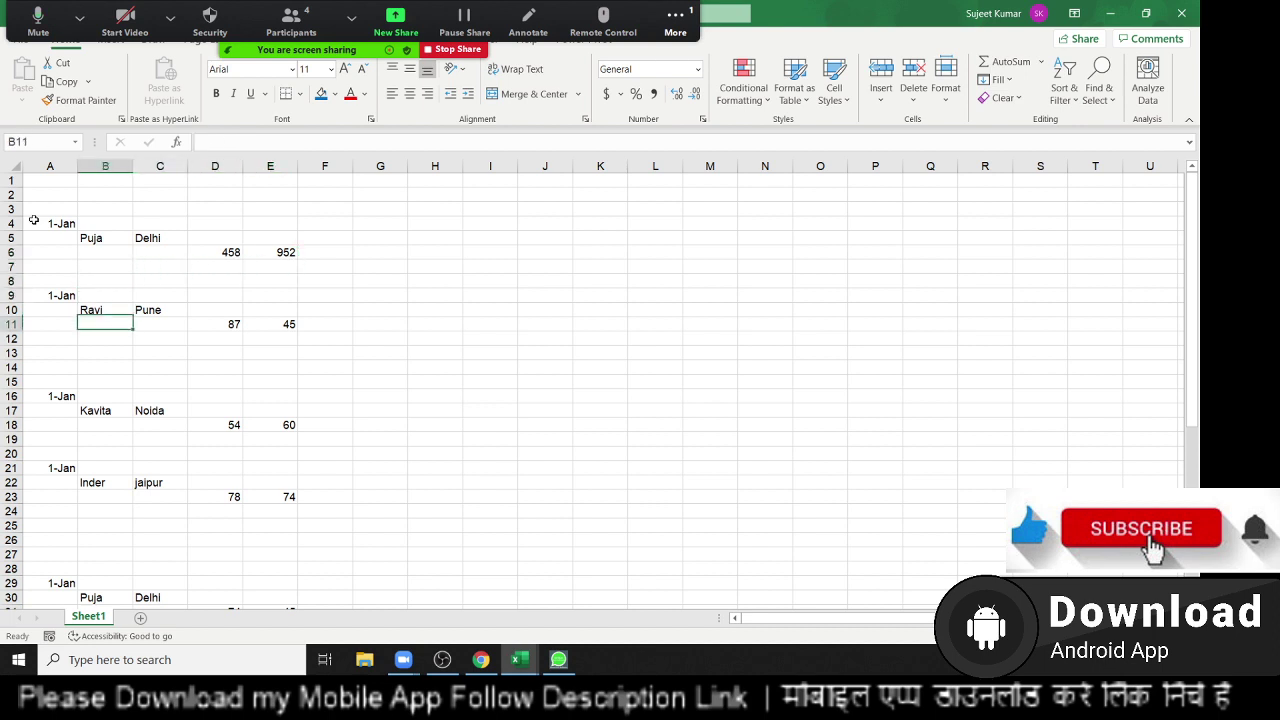
key(Down)
key(Up)
key(shift+Down)
key(shift+Down)
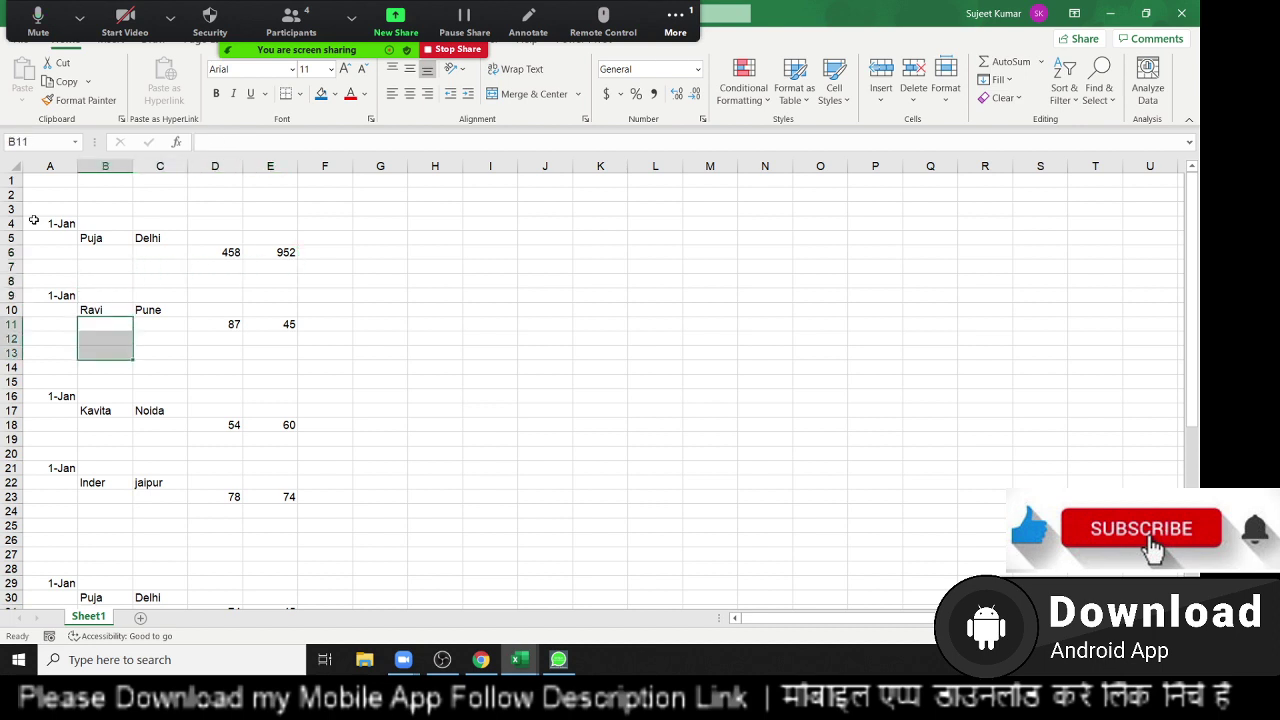
key(Right)
key(Down)
key(Down)
key(shift+Left)
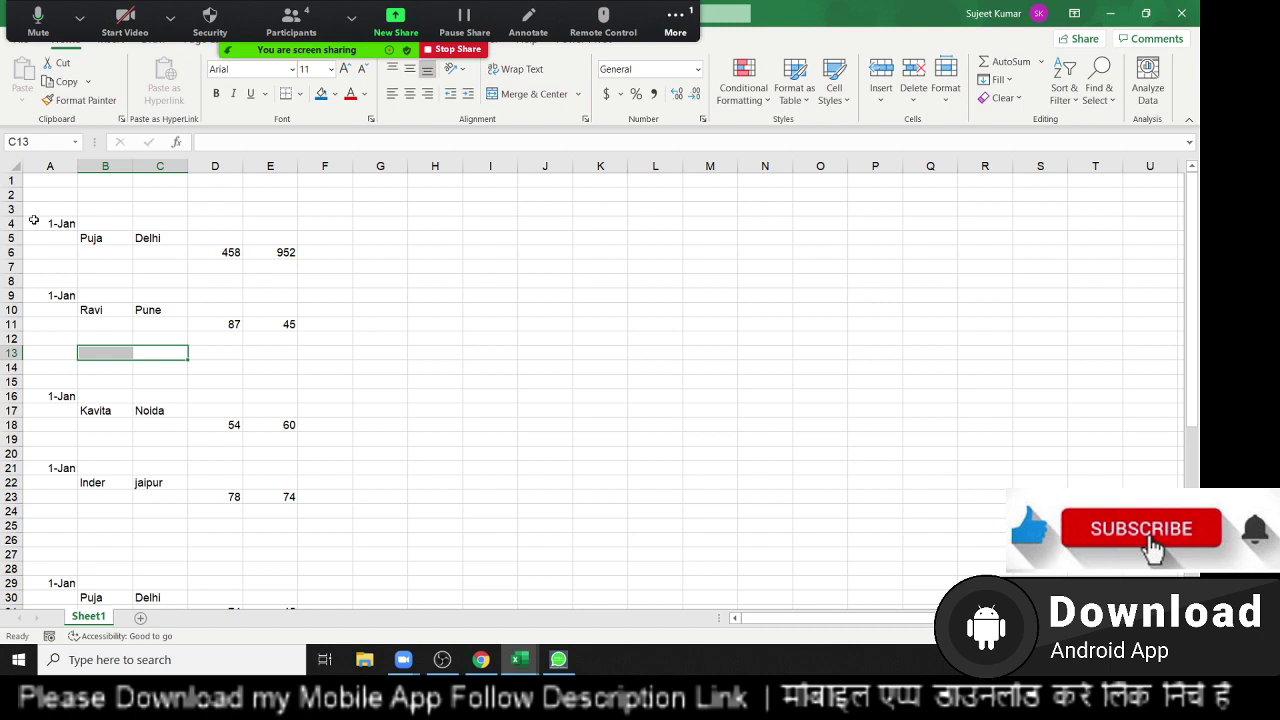
key(Down)
key(Down)
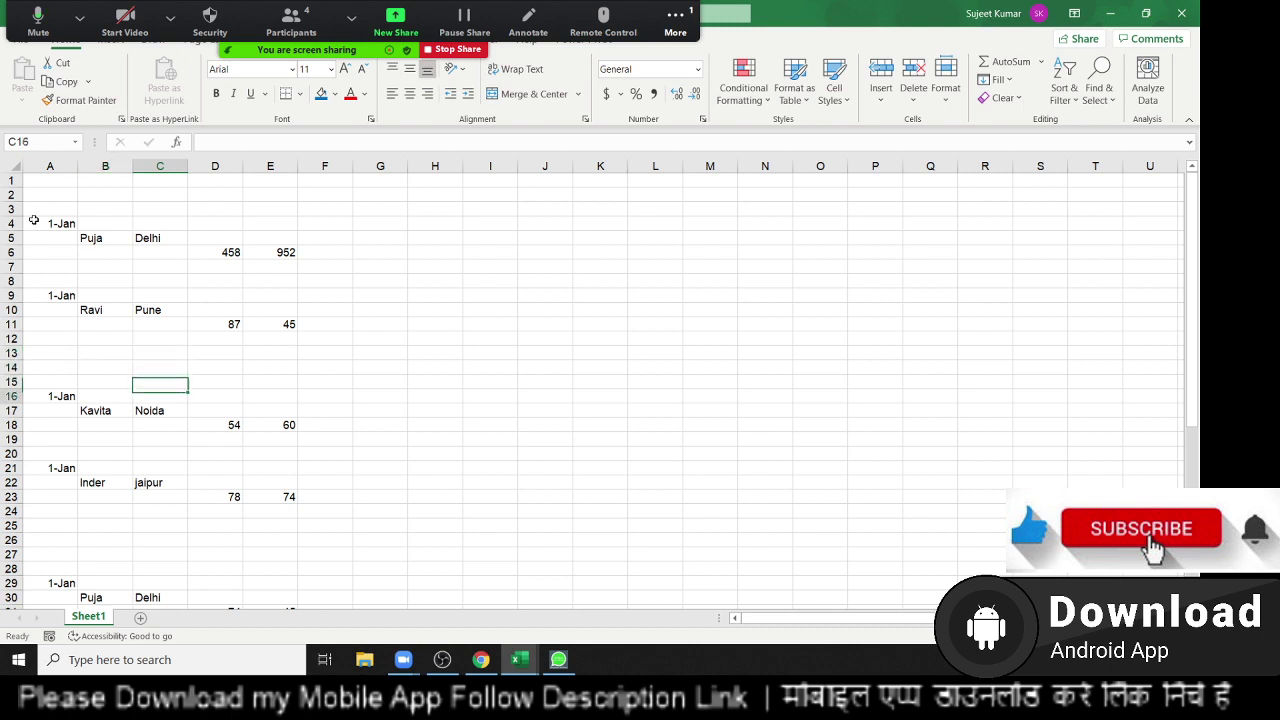
key(Down)
key(Down)
key(Down)
key(Down)
key(Down)
key(Down)
key(Down)
key(Down)
key(Down)
key(Down)
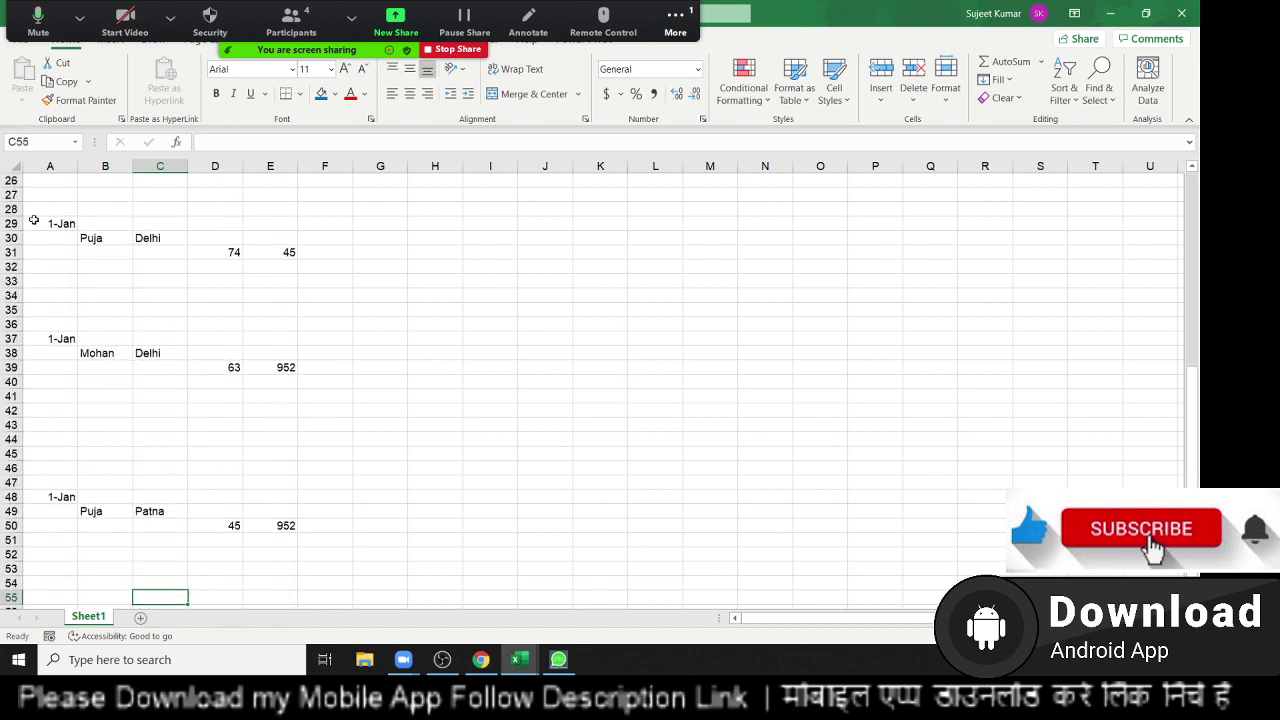
key(Up)
key(Up)
key(Up)
key(Up)
key(Up)
key(Up)
key(Up)
key(Up)
key(Up)
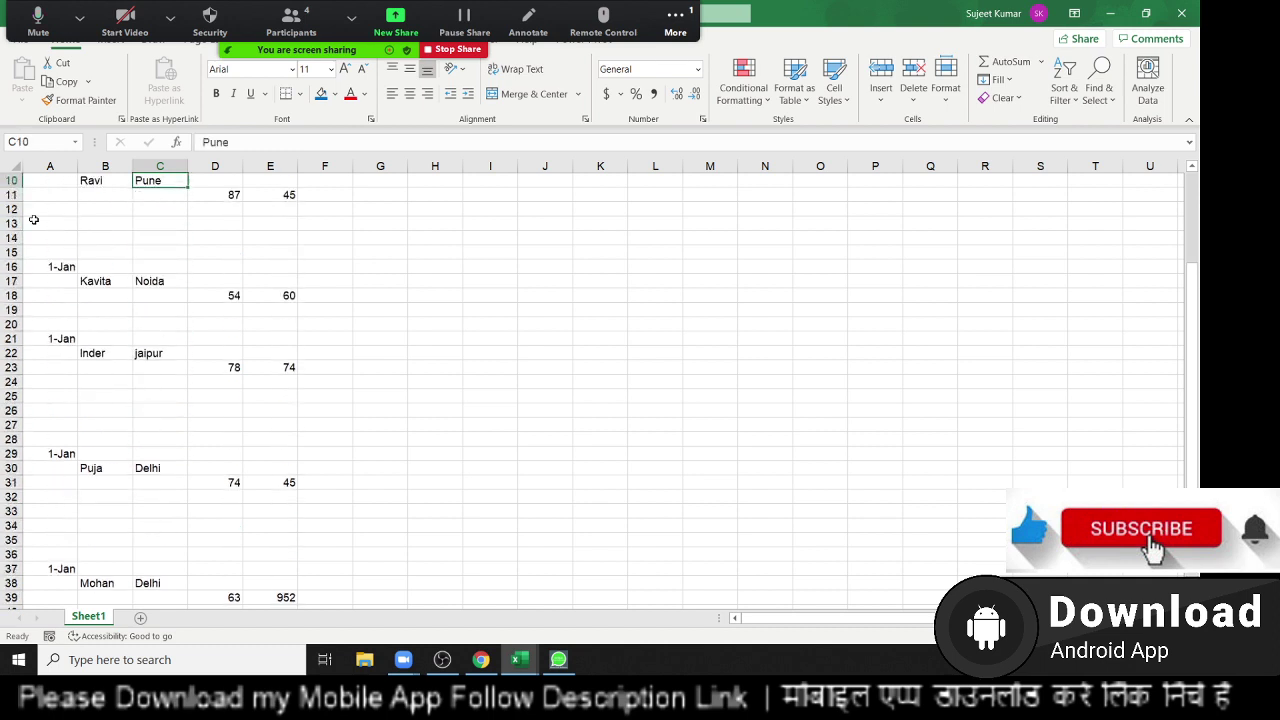
key(Up)
key(Up)
key(Up)
Enter the headings Date, Name, City, Amt and MRP across J1:N1.
key(Right)
key(Right)
key(Right)
key(Right)
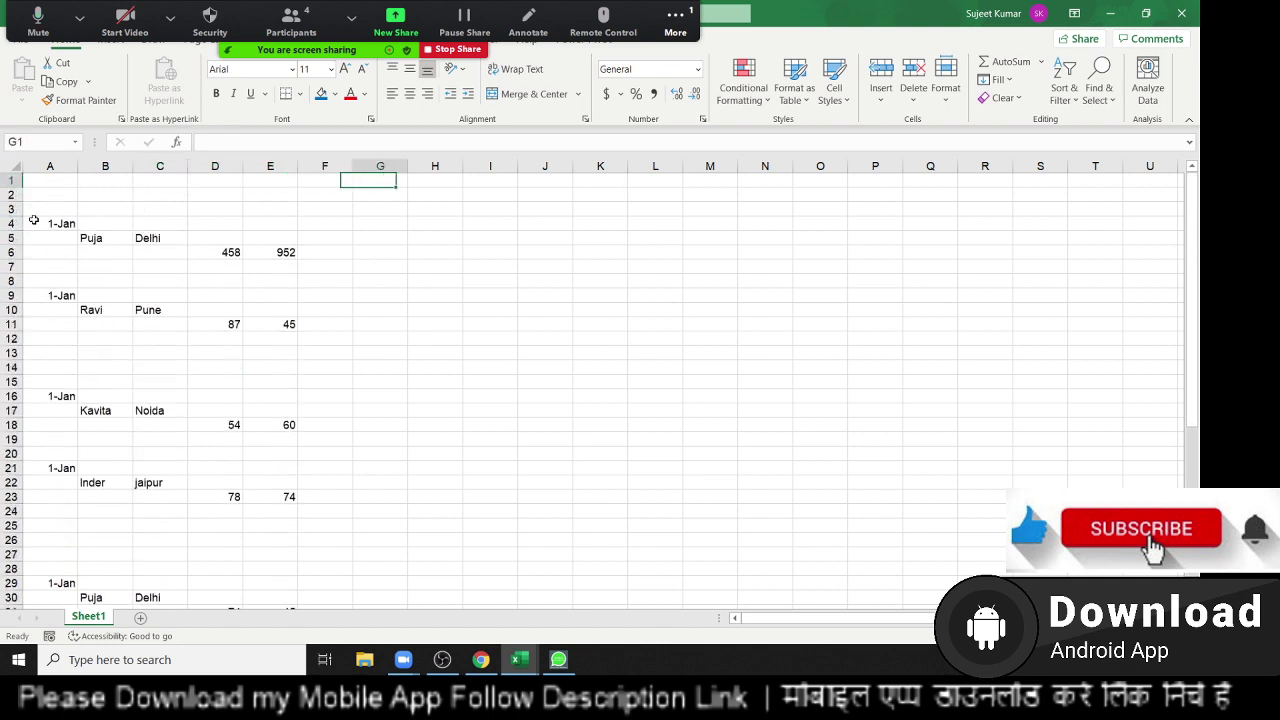
key(Right)
key(Right)
key(Right)
text(Dat)
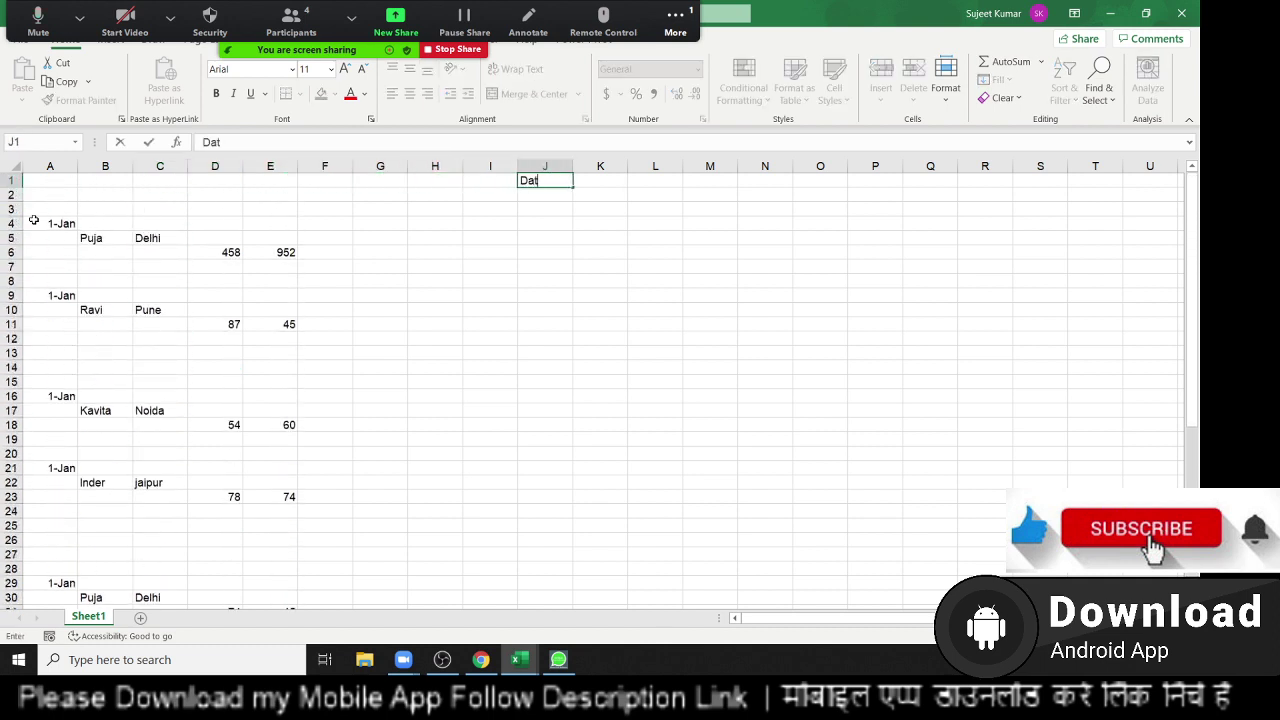
text(e)
key(Tab)
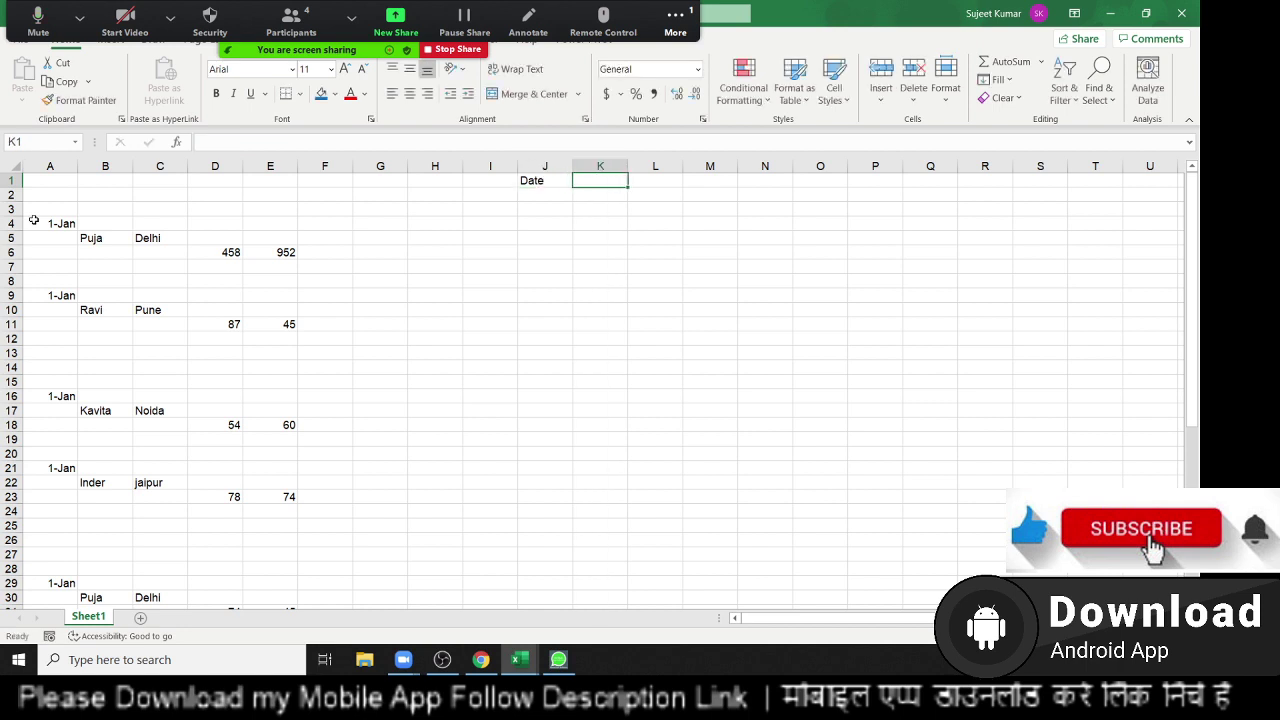
text(Name)
key(Tab)
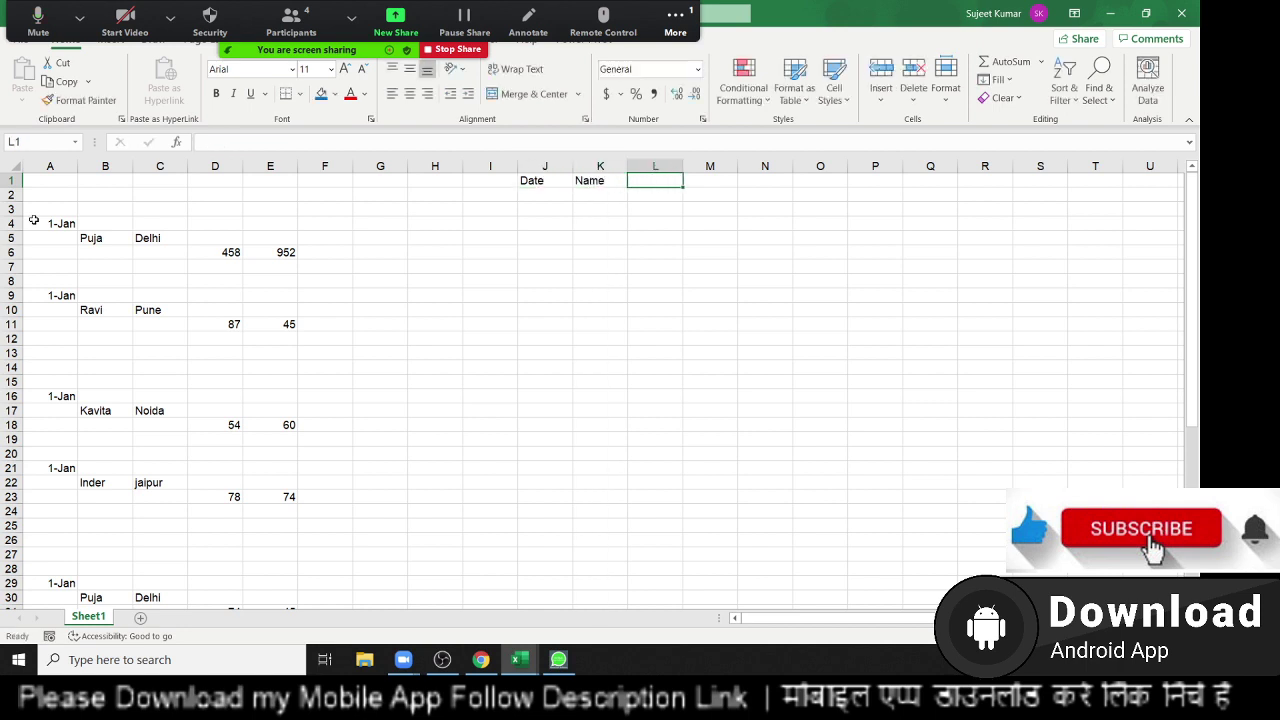
text(City)
key(Tab)
text(A)
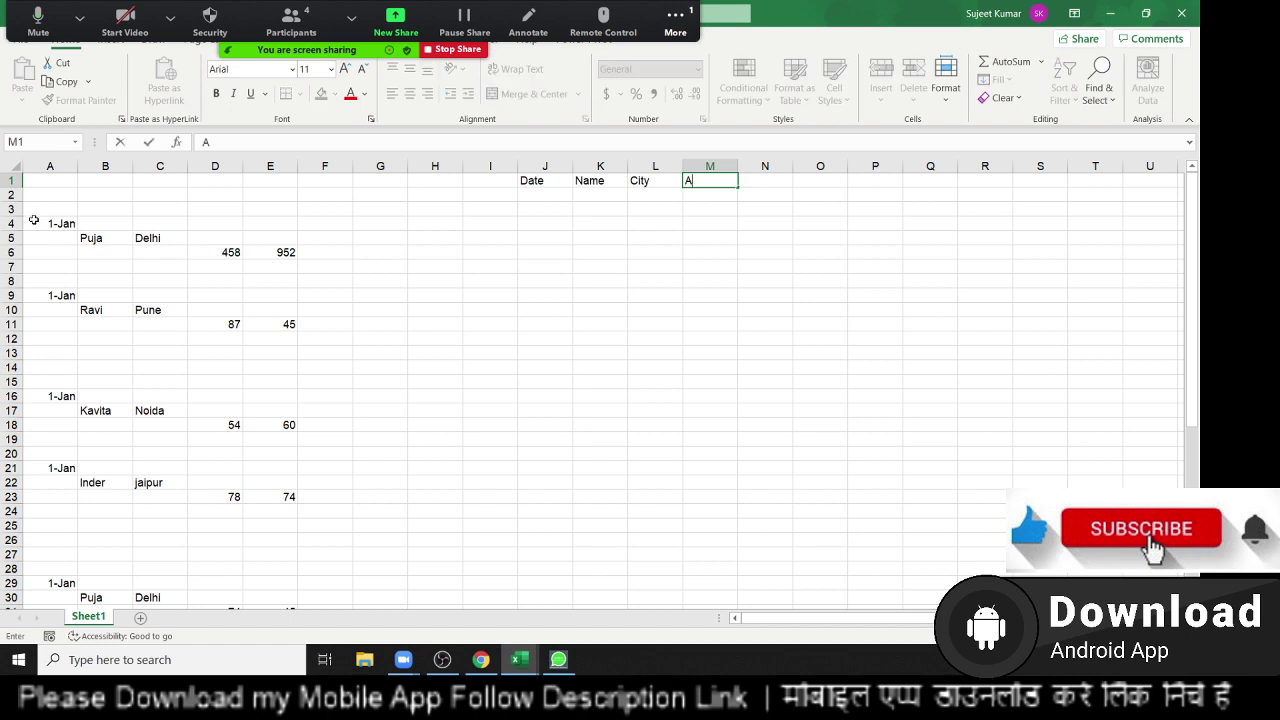
text(mt)
key(Tab)
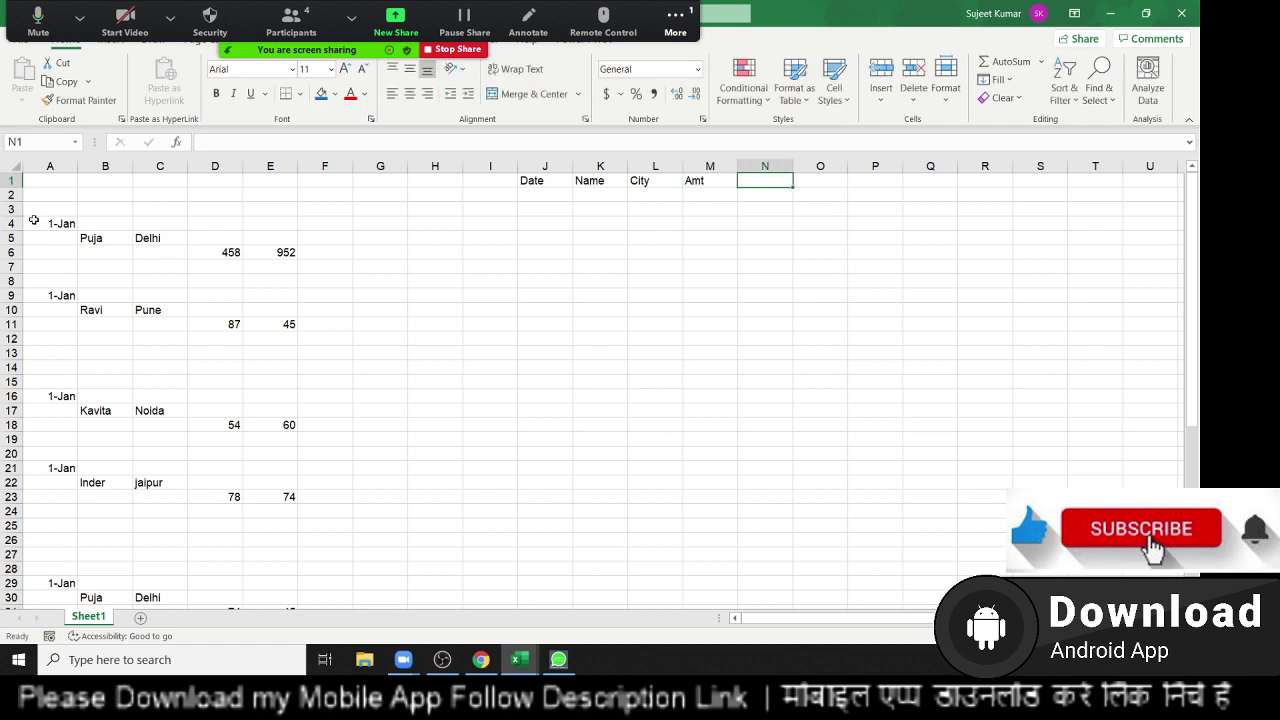
text(MR)
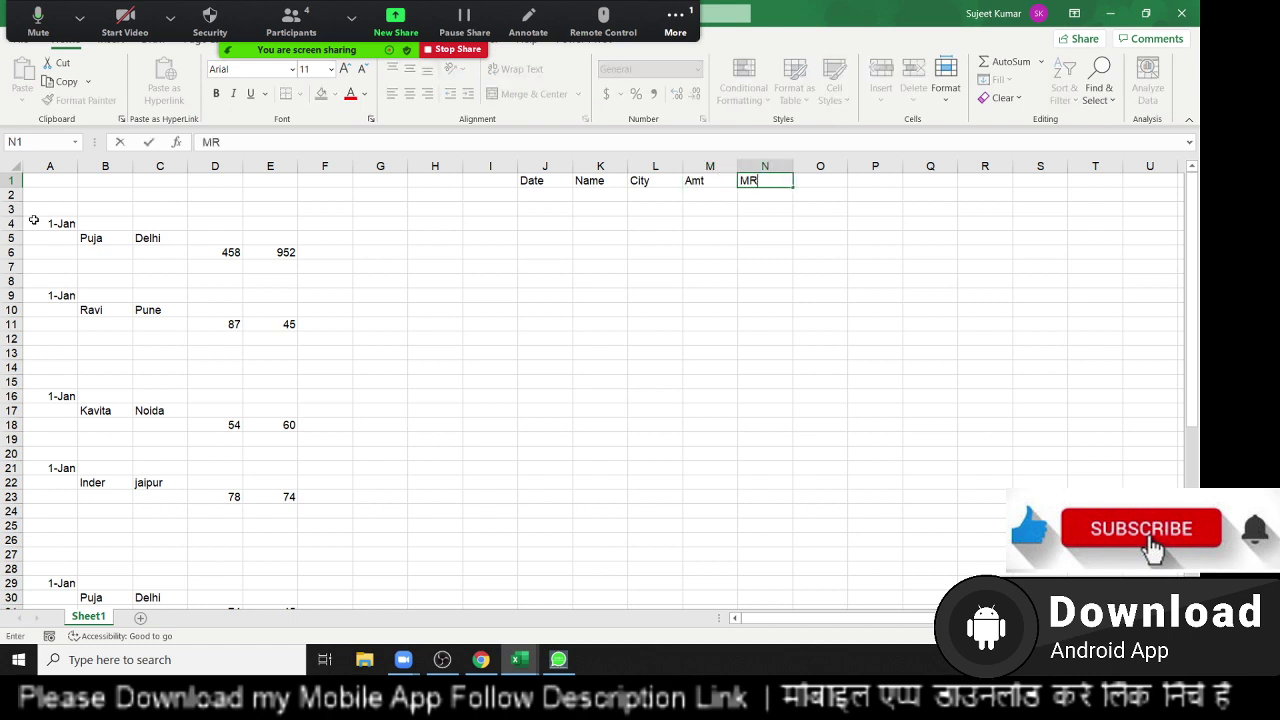
text(P)
key(Return)
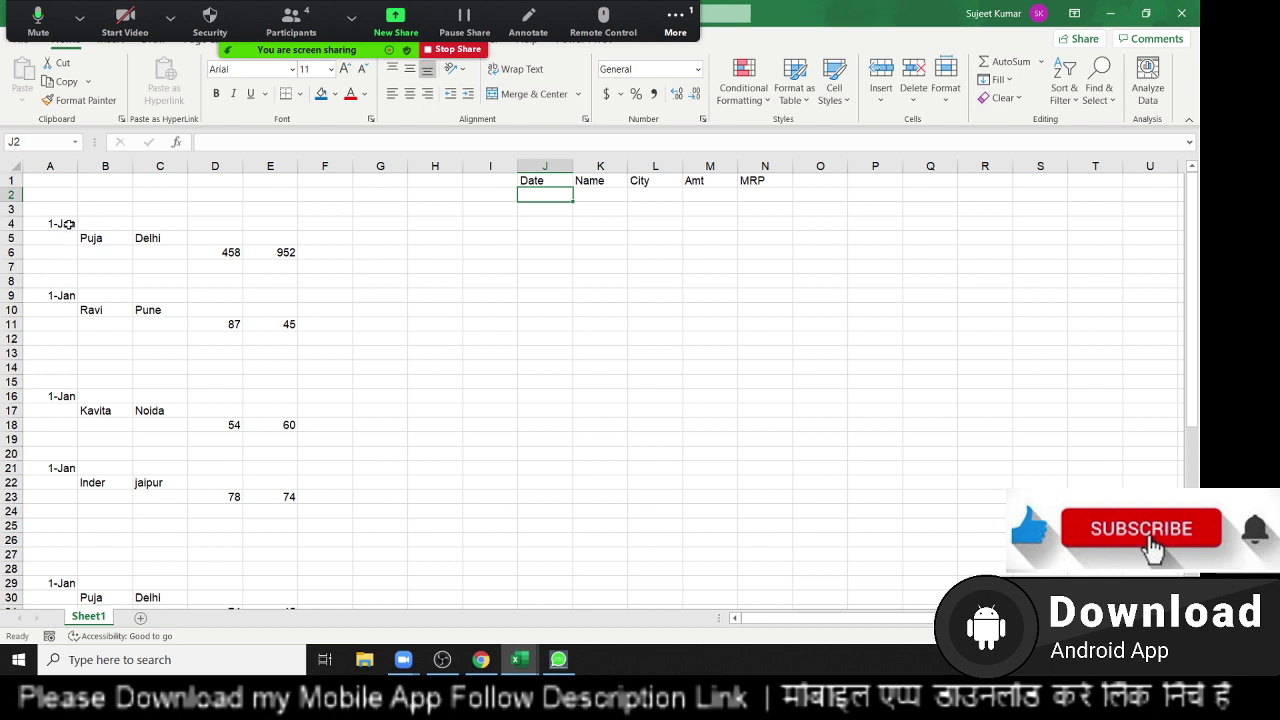
click(68, 224)
key(ctrl+c)
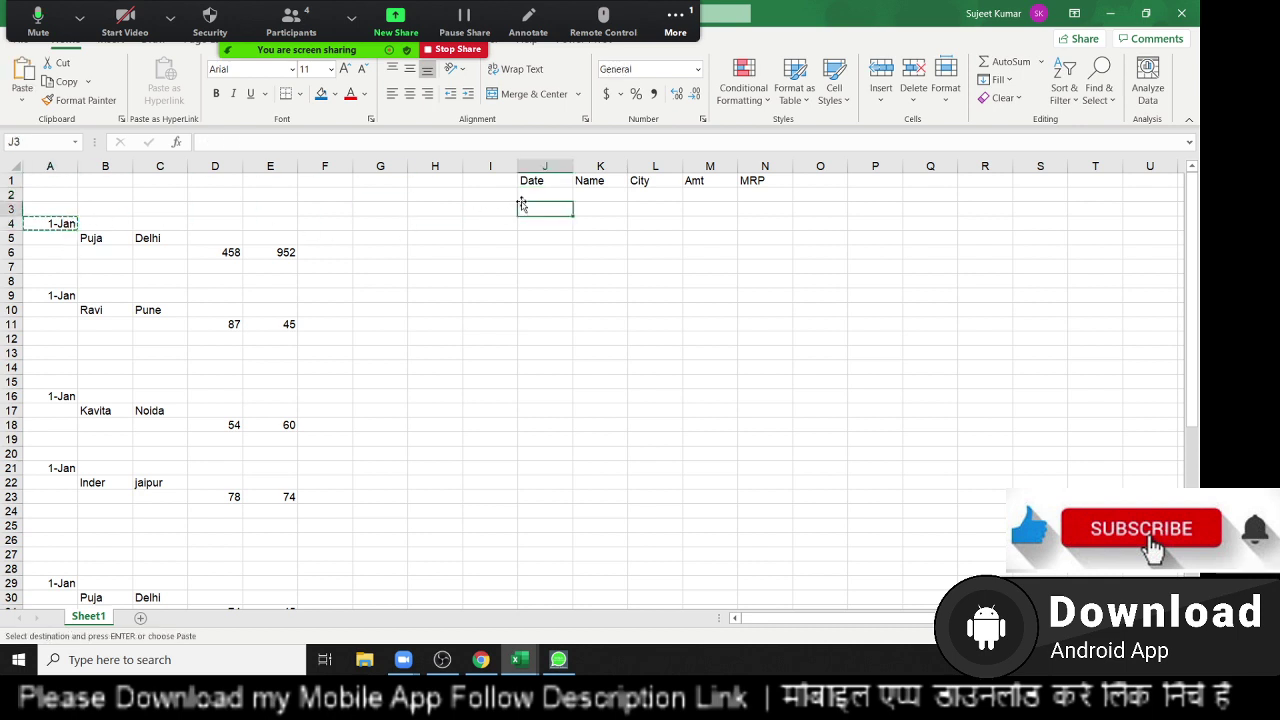
click(521, 206)
click(529, 194)
key(ctrl+v)
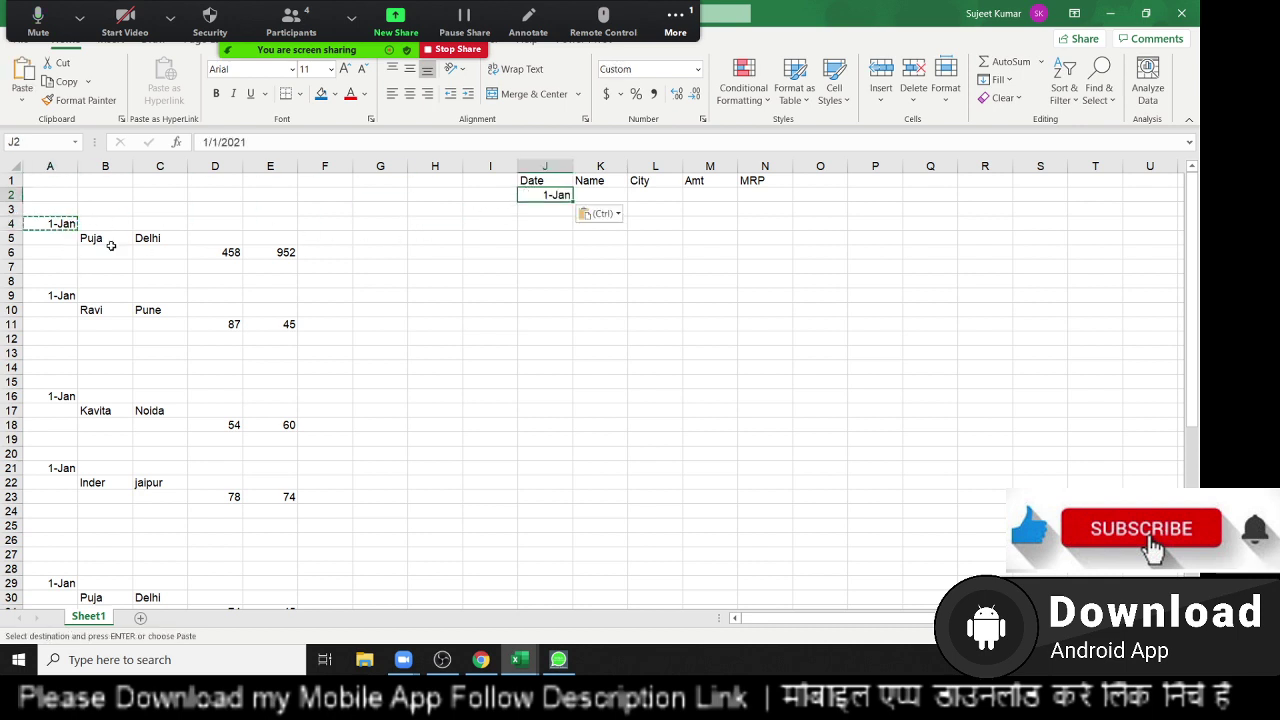
click(96, 241)
drag(96, 241, 160, 238)
key(ctrl+c)
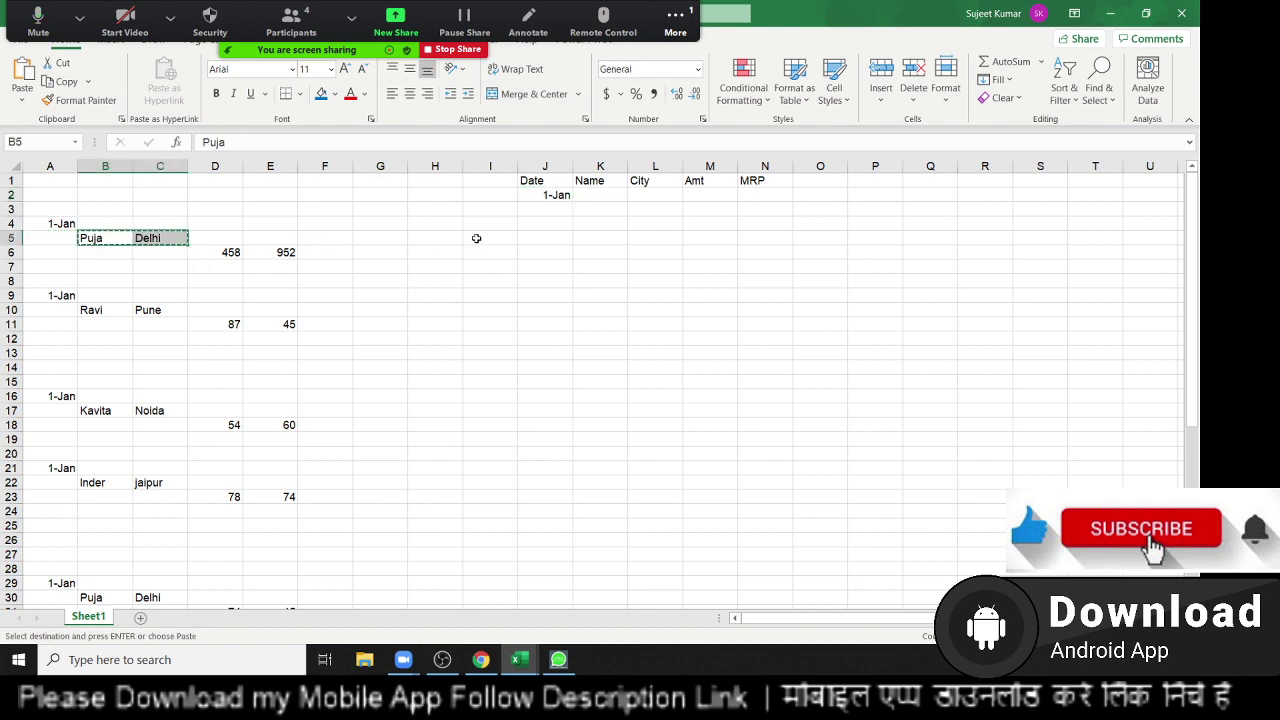
click(599, 198)
key(ctrl+v)
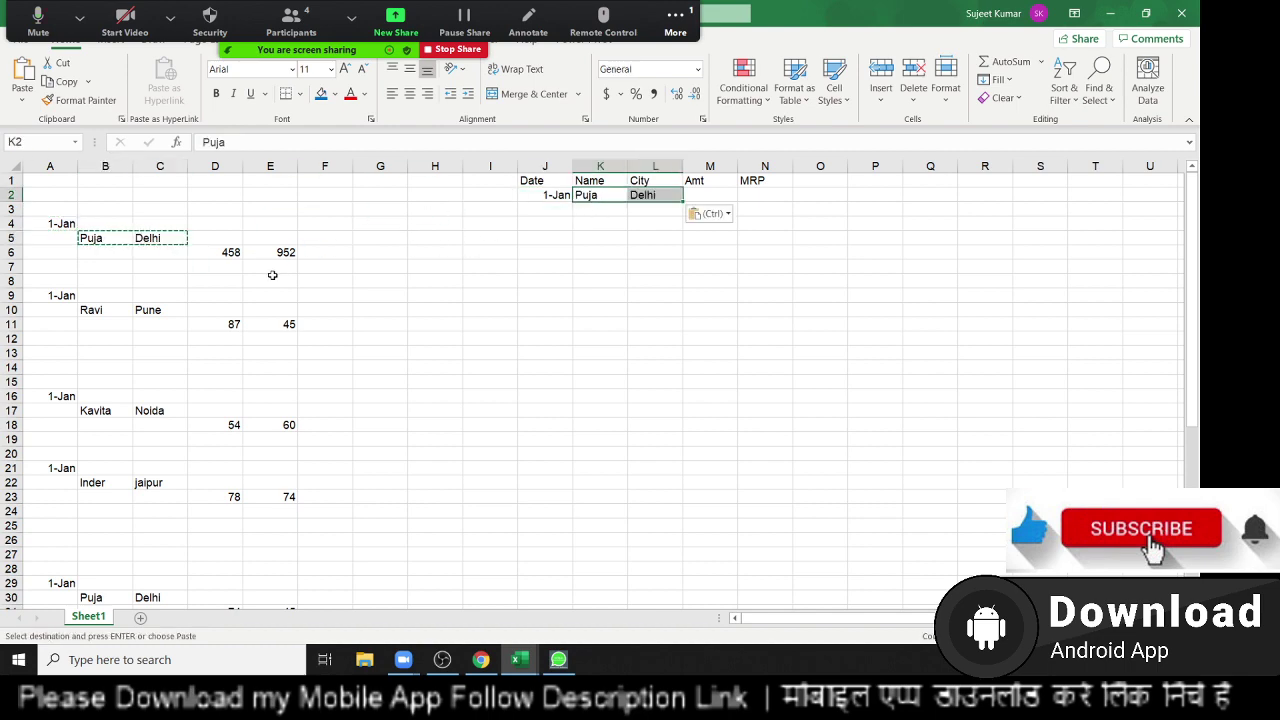
scroll(147, 493, down, 4)
scroll(147, 493, up, 4)
key(Left)
key(shift+Right)
key(shift+Right)
key(Delete)
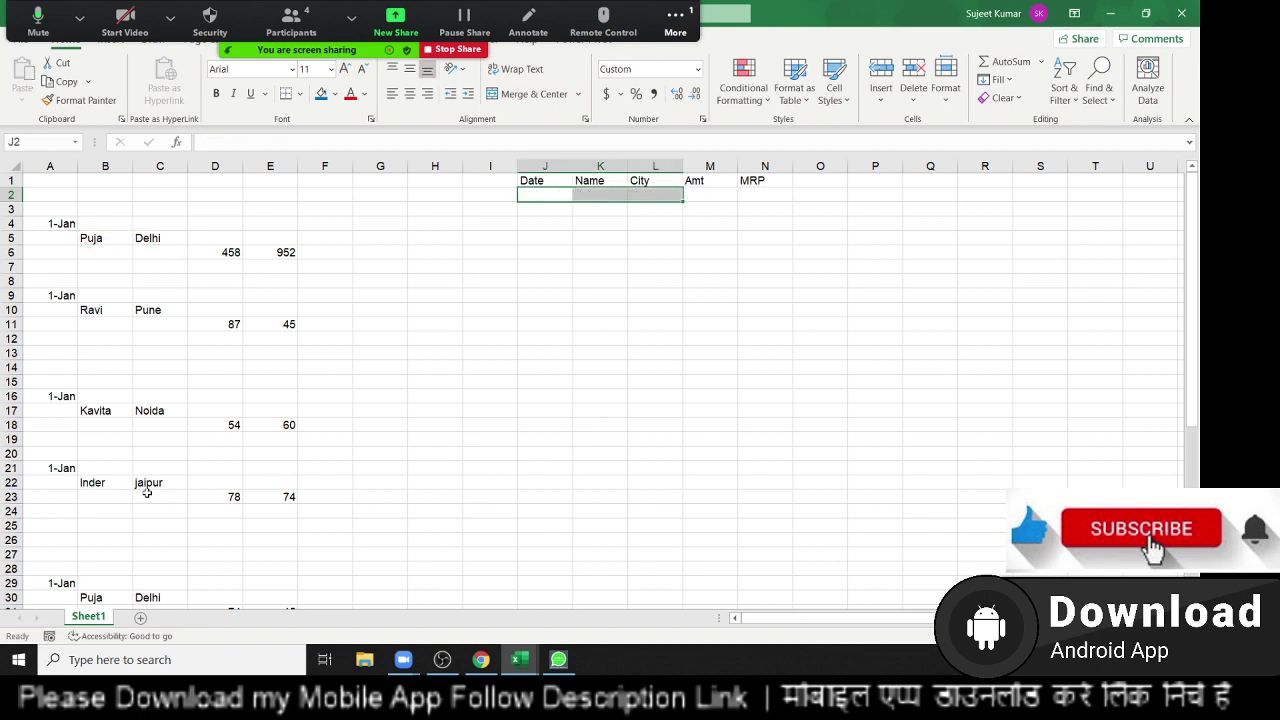
key(Left)
key(Left)
key(Left)
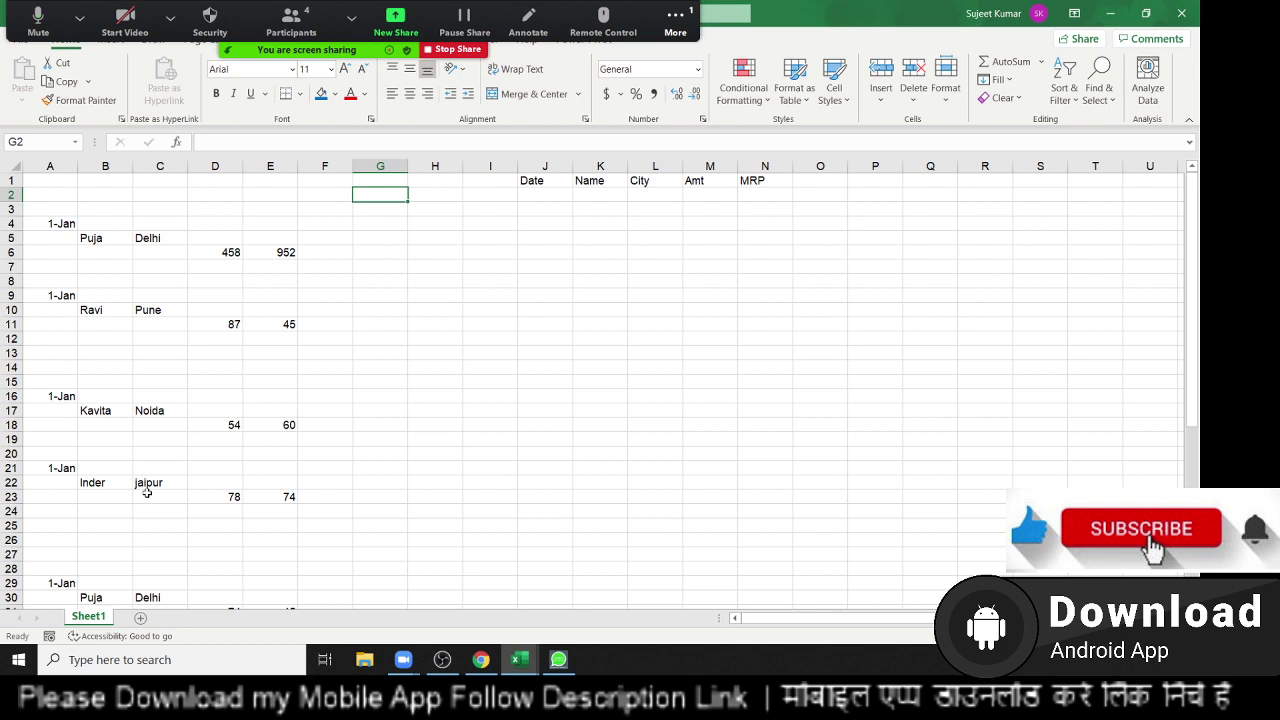
Insert a blank column A in front of the dates.
key(Home)
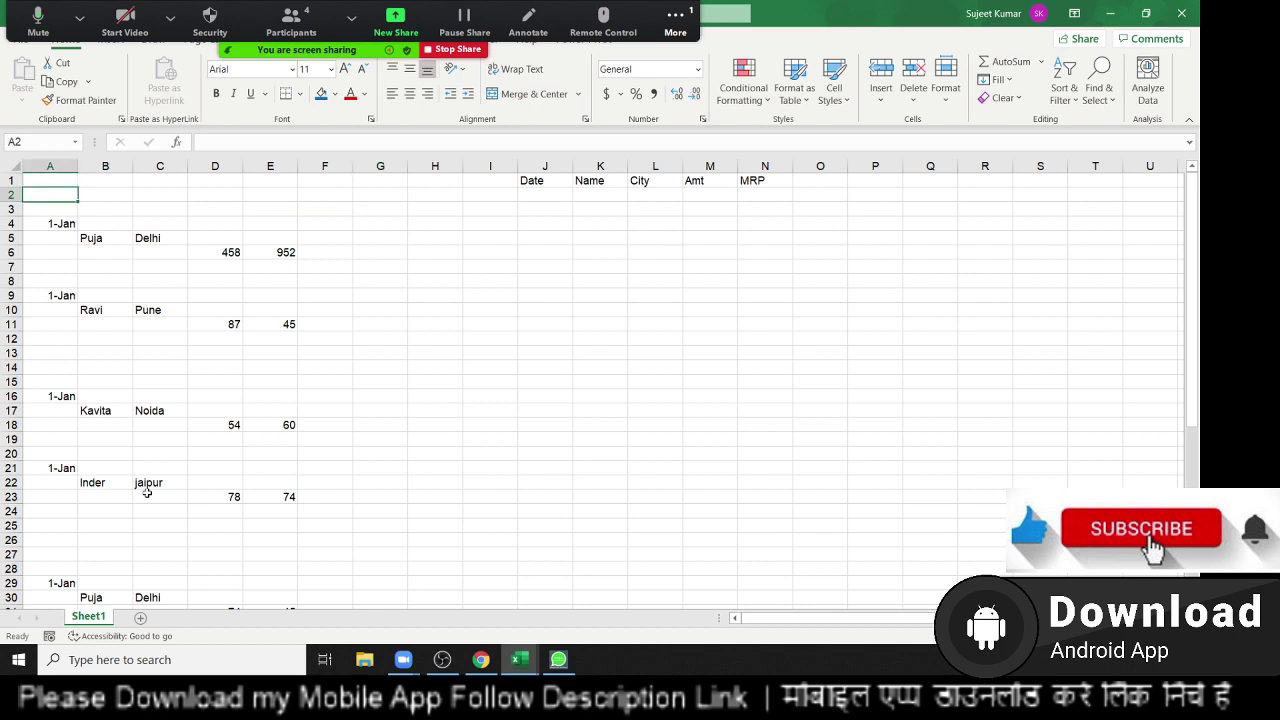
key(ctrl+space)
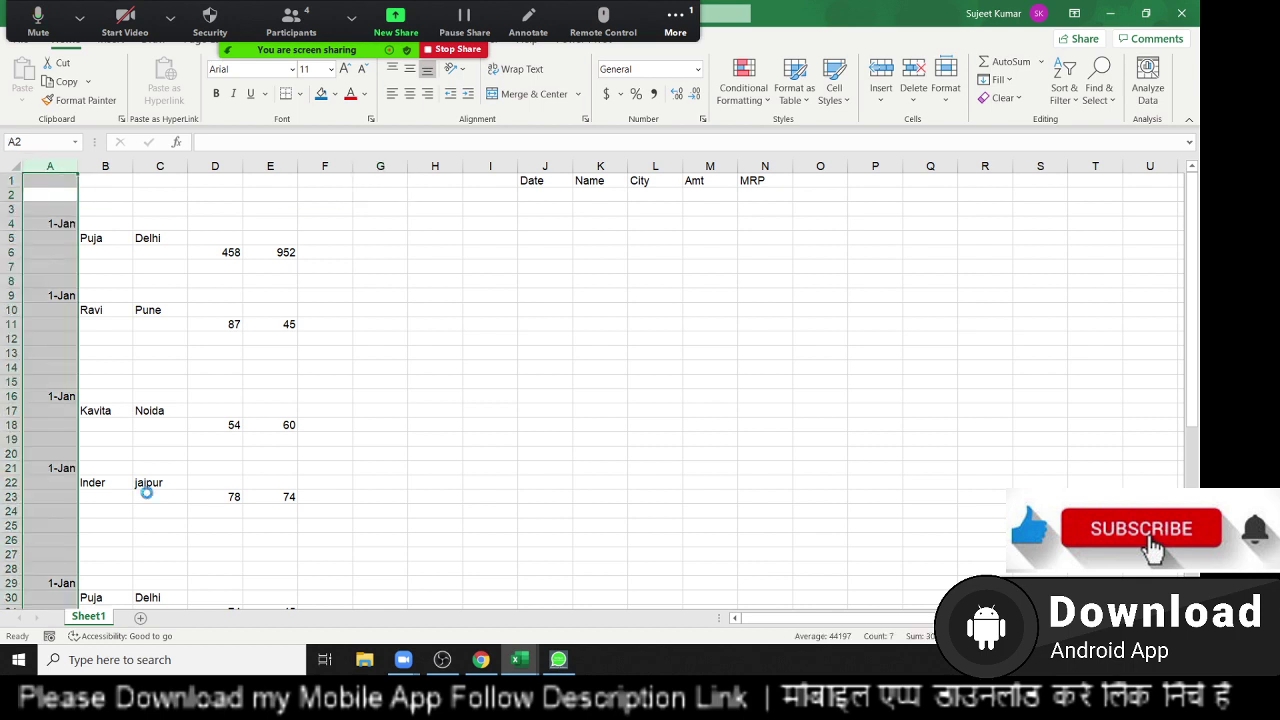
key(ctrl+shift+plus)
key(Down)
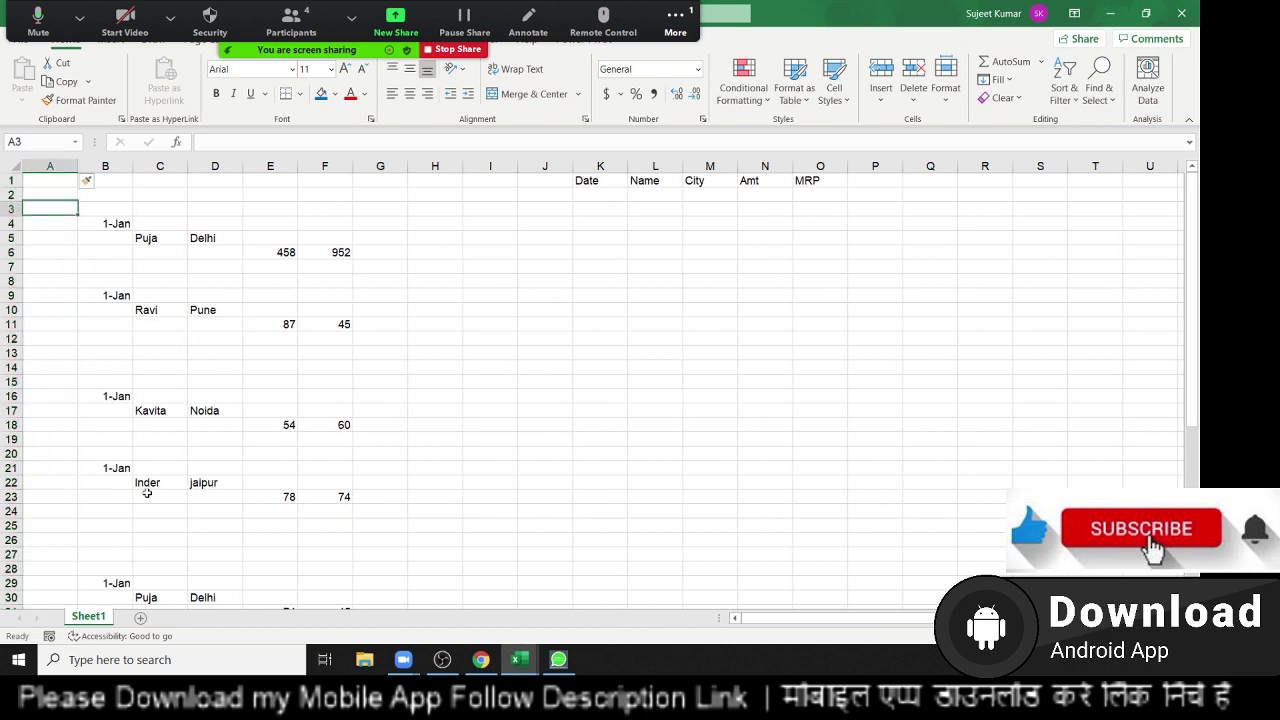
key(Down)
key(Up)
key(Up)
key(Down)
key(Down)
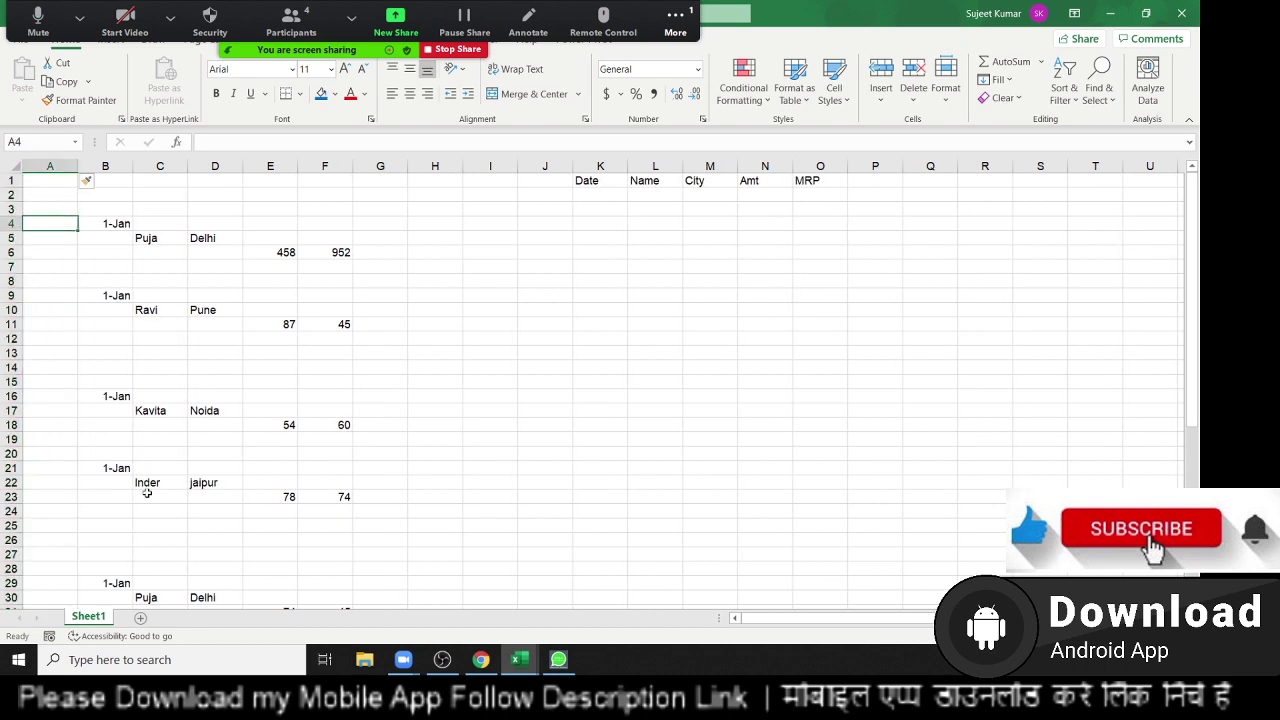
Enter =YEAR(B4) in A4 so it shows 2021.
text(=is)
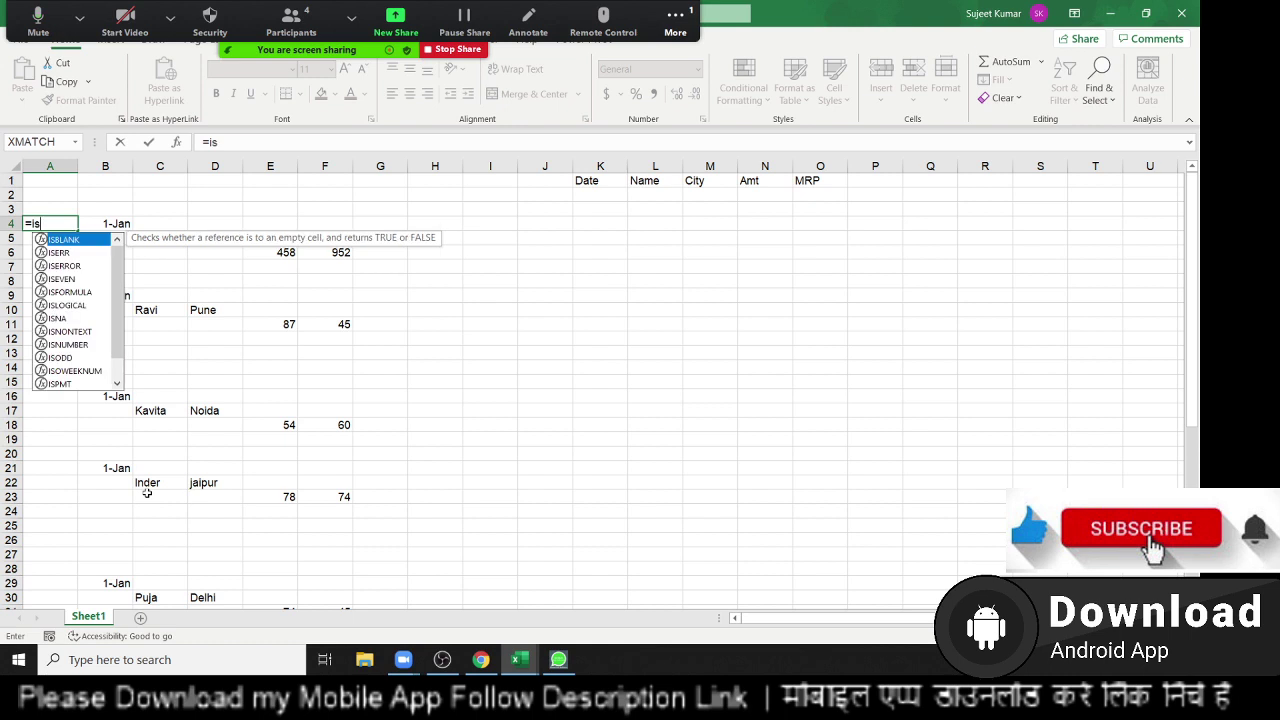
text(d)
key(BackSpace)
key(BackSpace)
key(BackSpace)
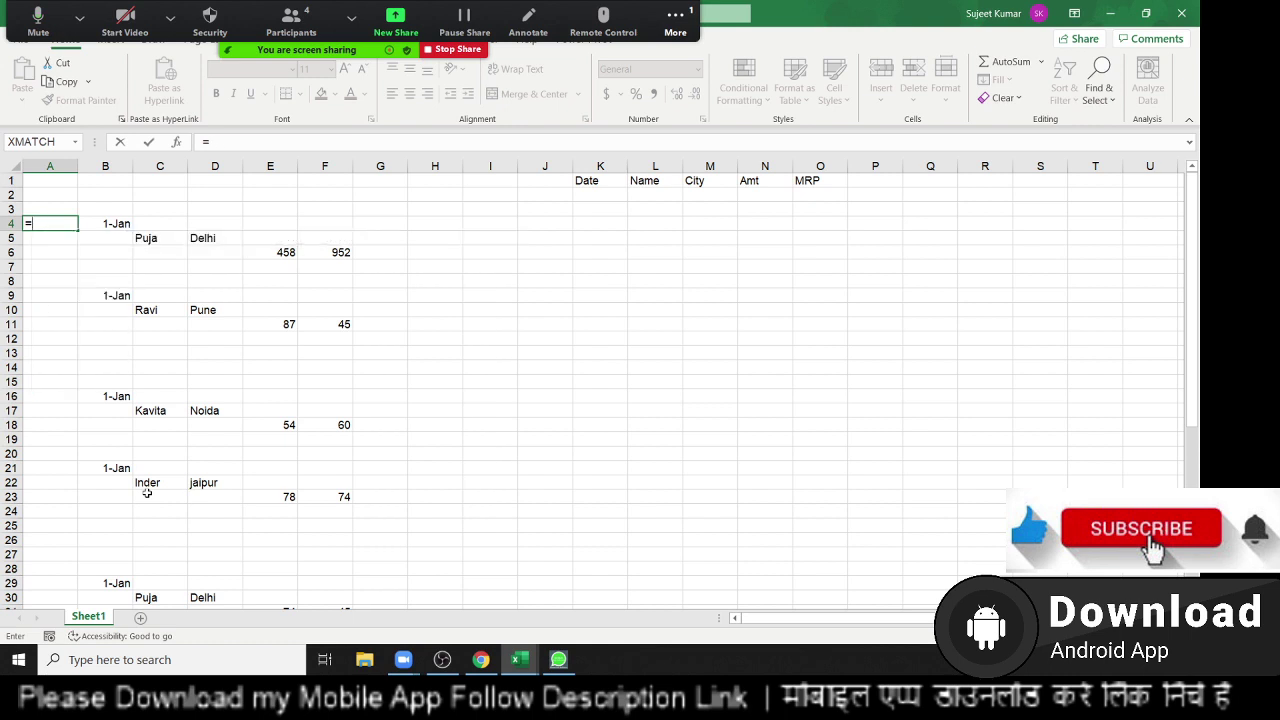
text(yea)
key(Tab)
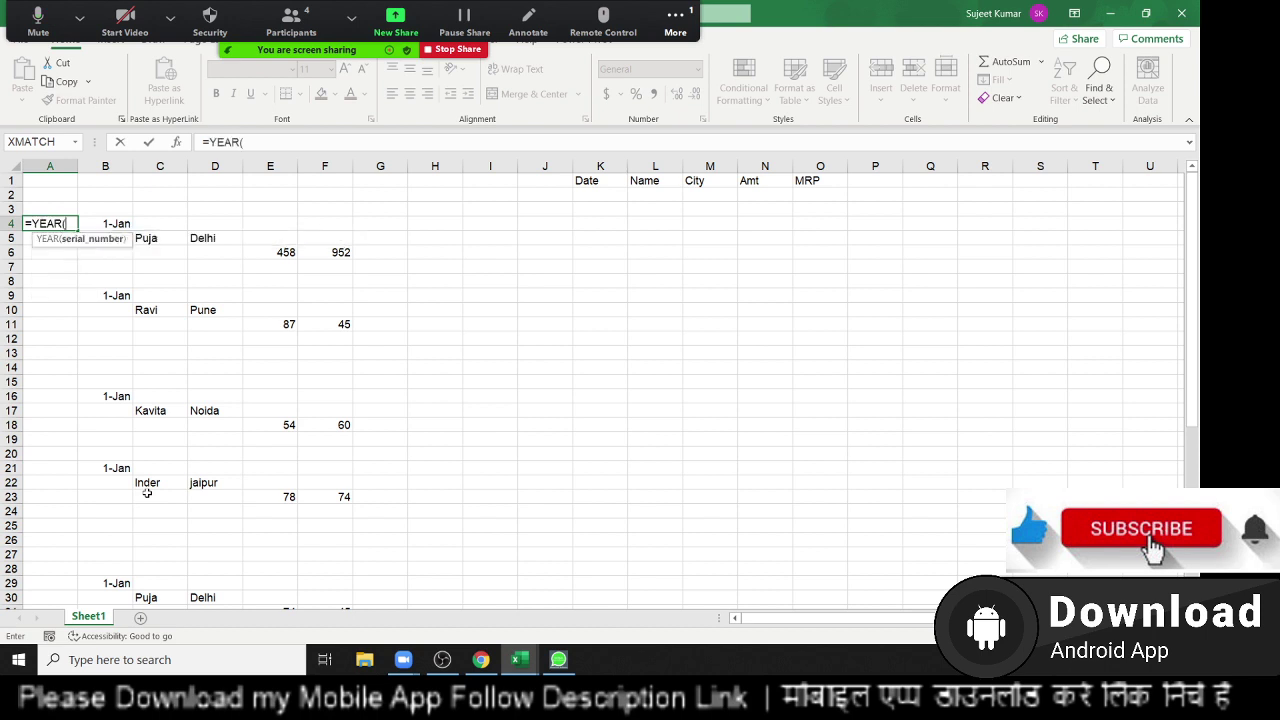
key(Right)
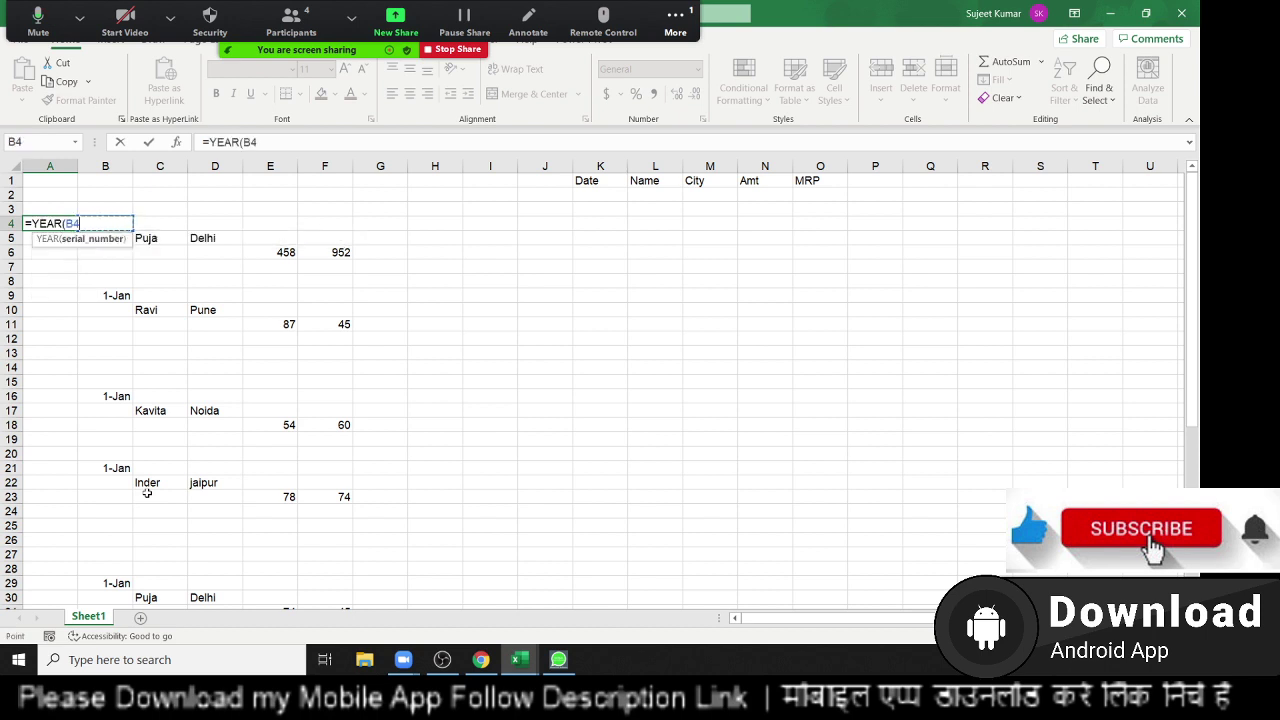
text())
key(Return)
Discard a stray entry in B6 and review the 1-Jan date, name Puja and city Delhi.
key(Down)
key(Right)
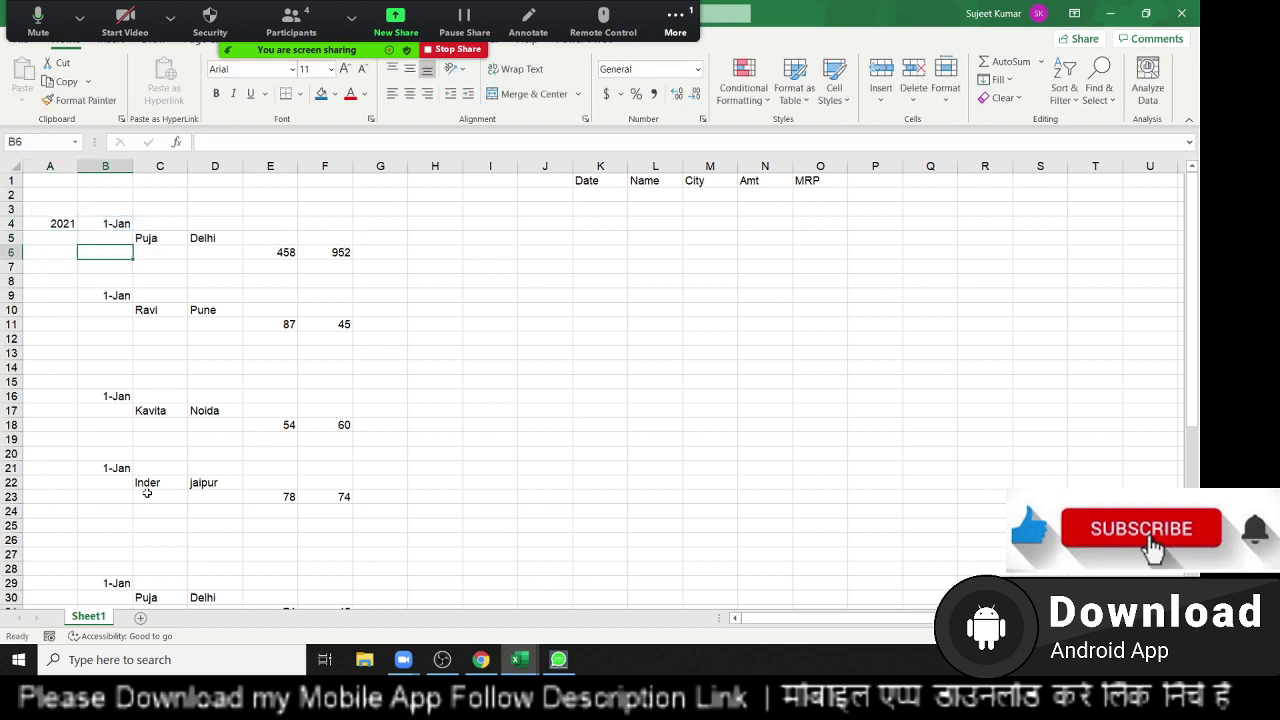
text(d)
key(Escape)
key(Up)
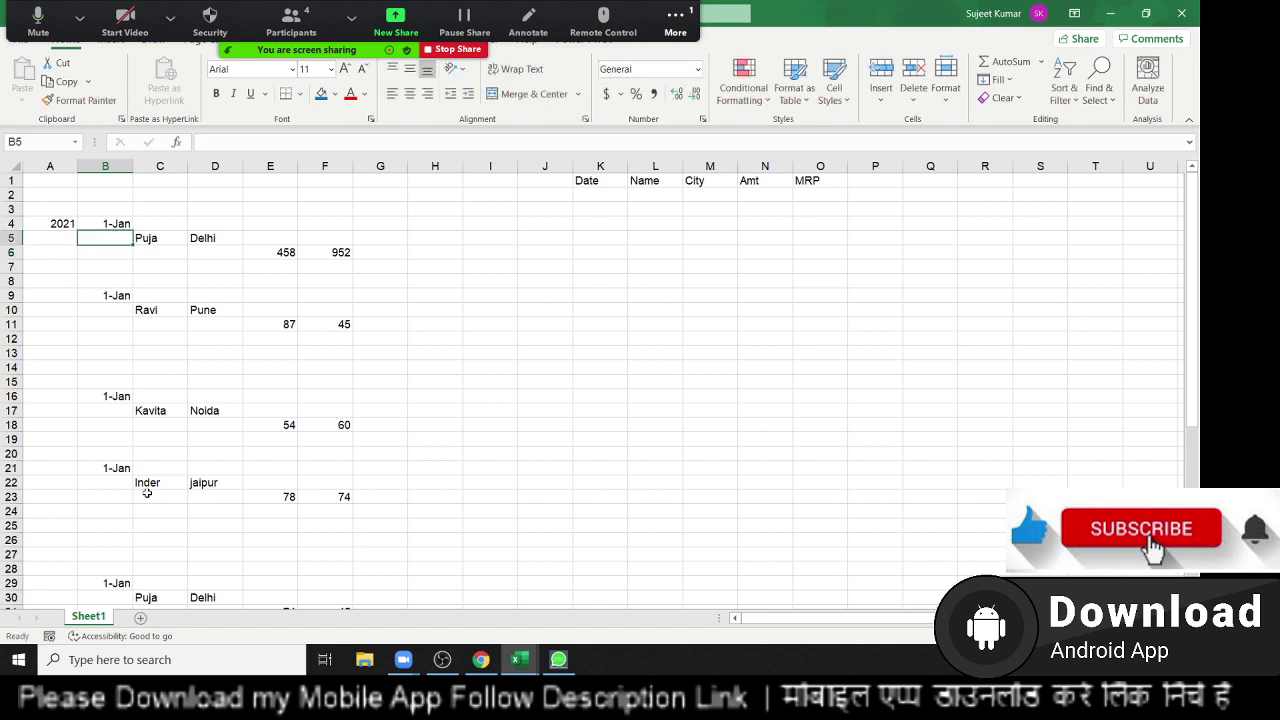
key(shift+Down)
key(shift+Down)
key(shift+Down)
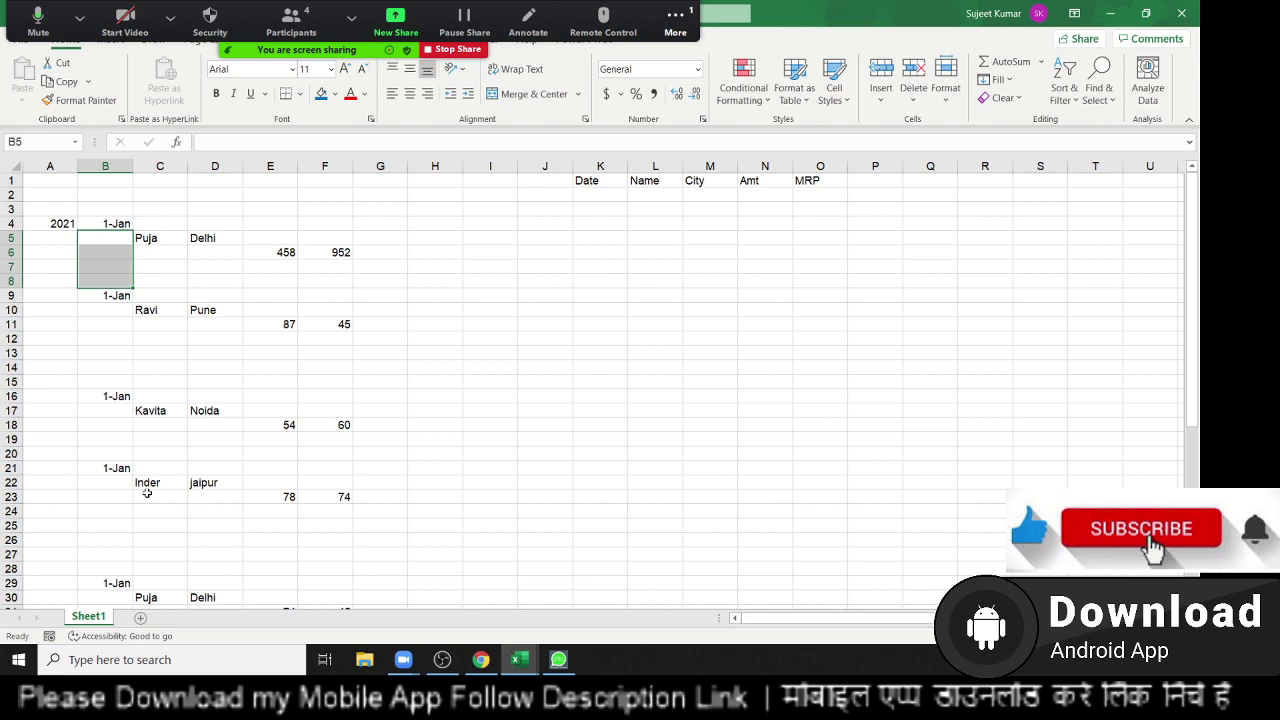
key(Up)
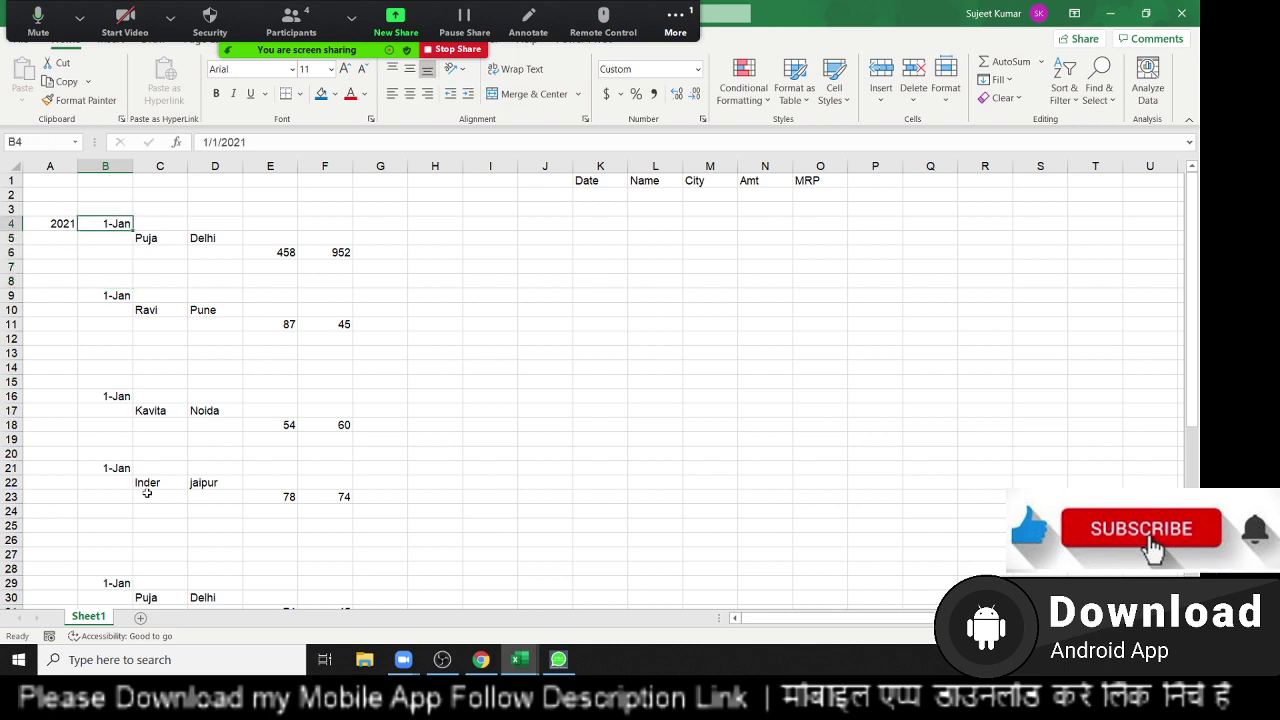
key(Down)
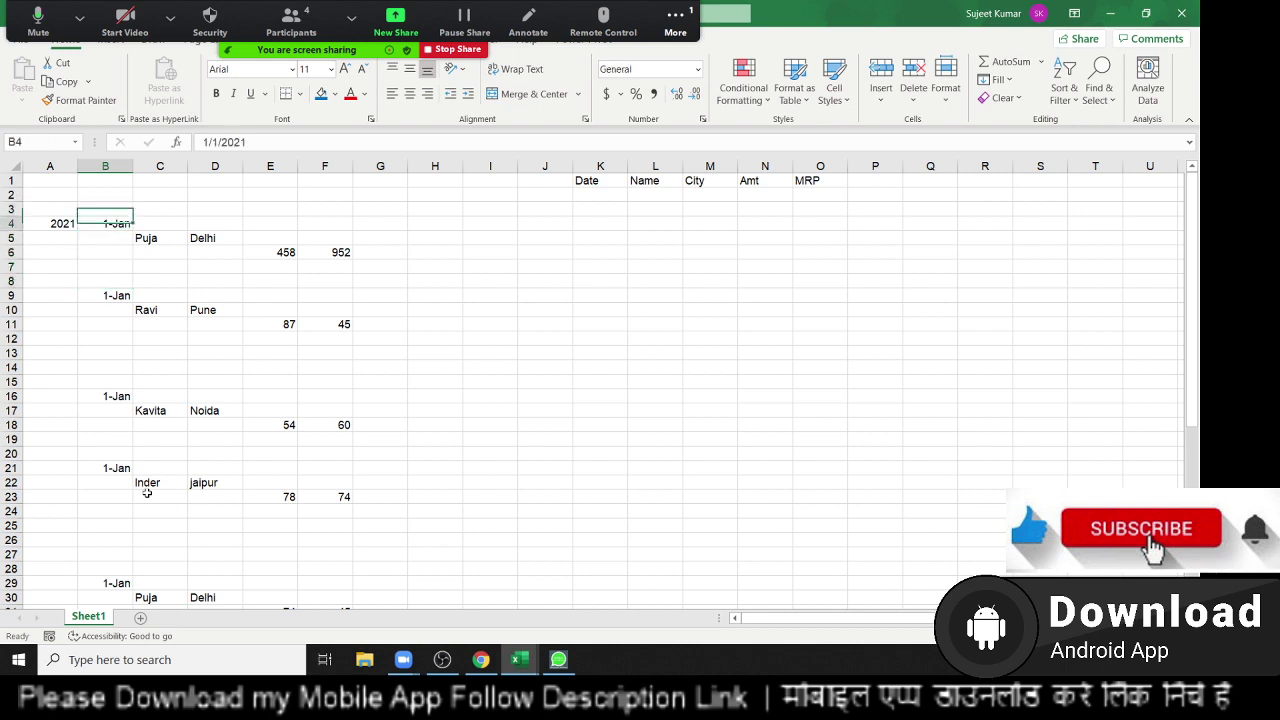
key(Up)
key(Down)
key(Right)
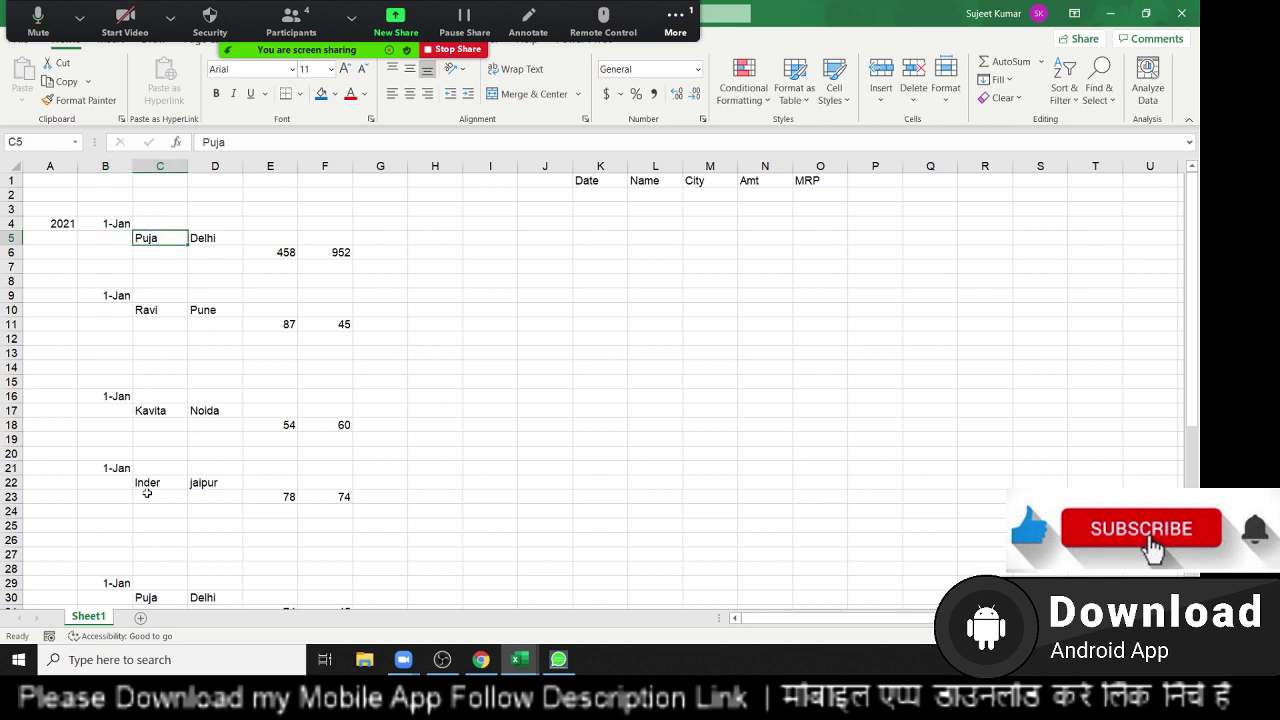
key(shift+Right)
Review the amounts 458 and 952 in row 6, returning to the year formula in A4.
key(Down)
key(Right)
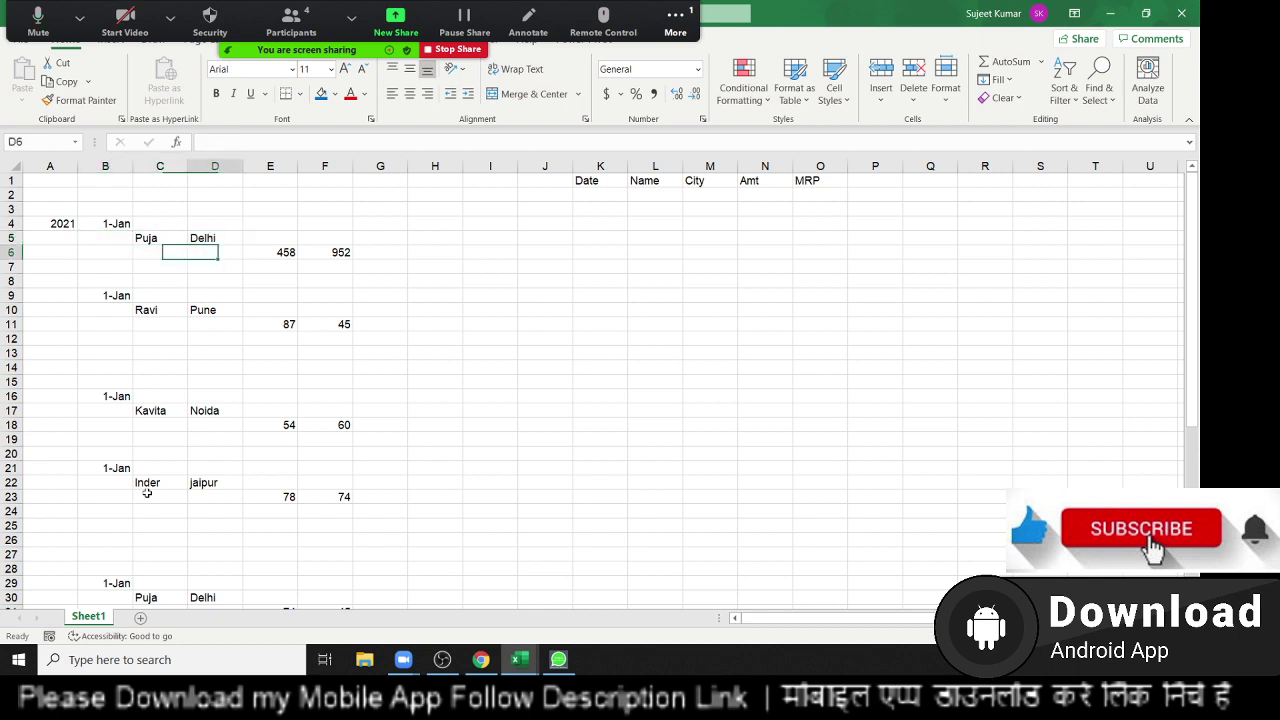
key(Right)
key(shift+Right)
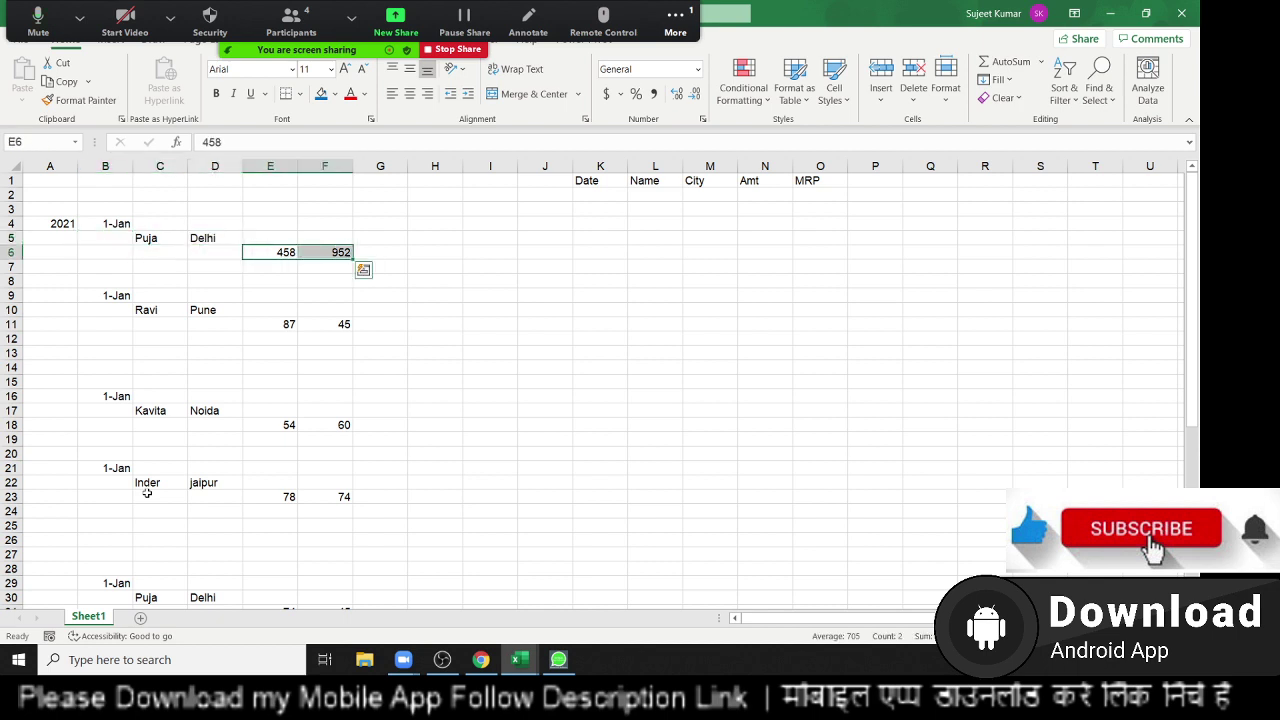
key(shift+Left)
key(Left)
key(Up)
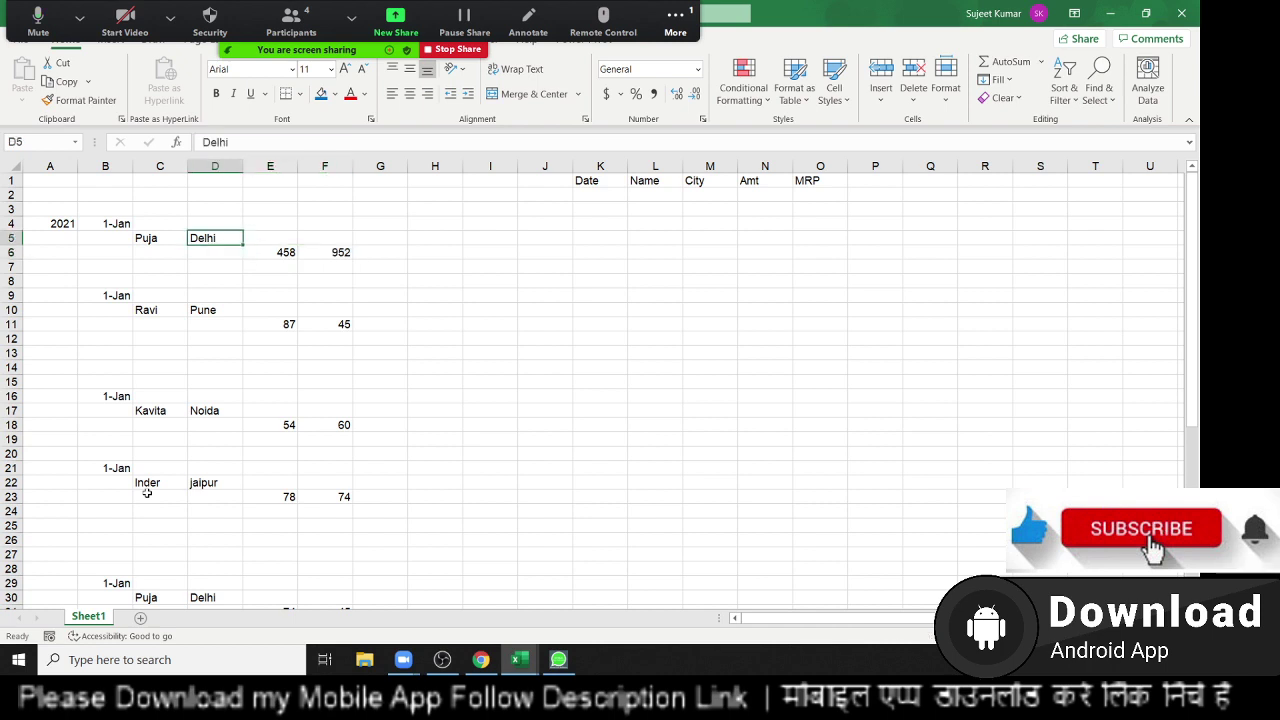
key(shift+Left)
key(Up)
key(Left)
key(Left)
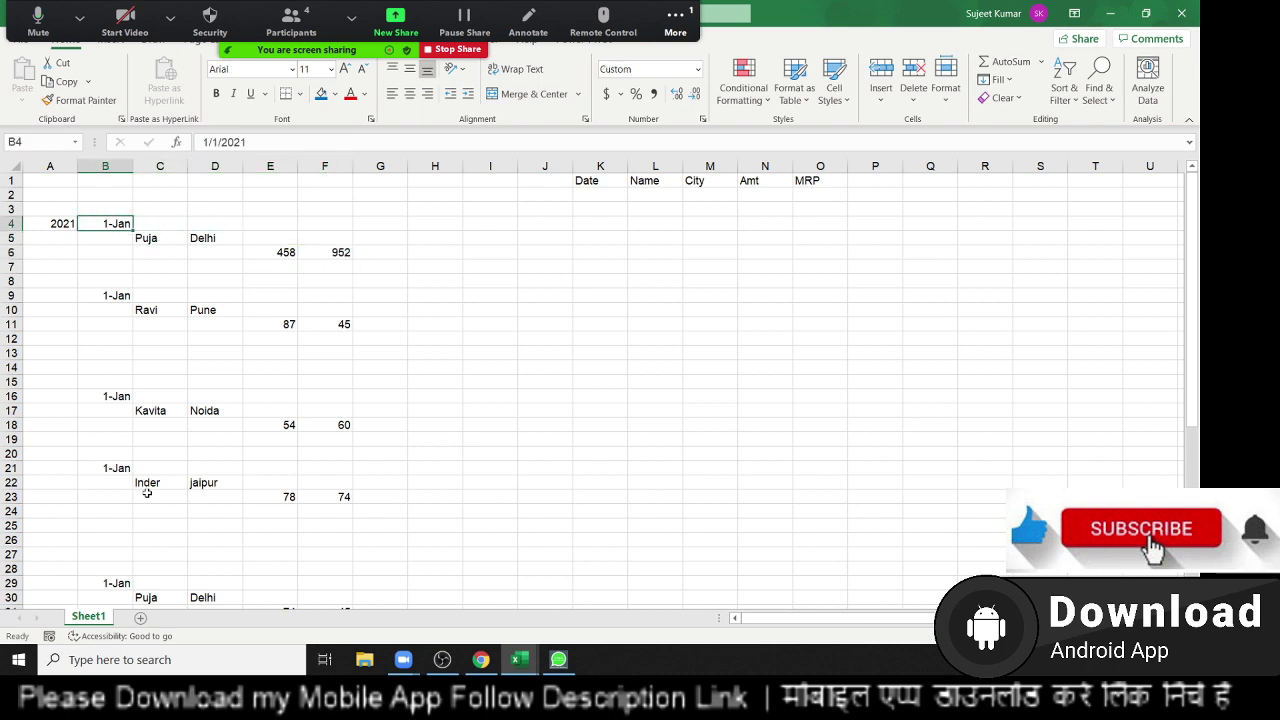
key(Left)
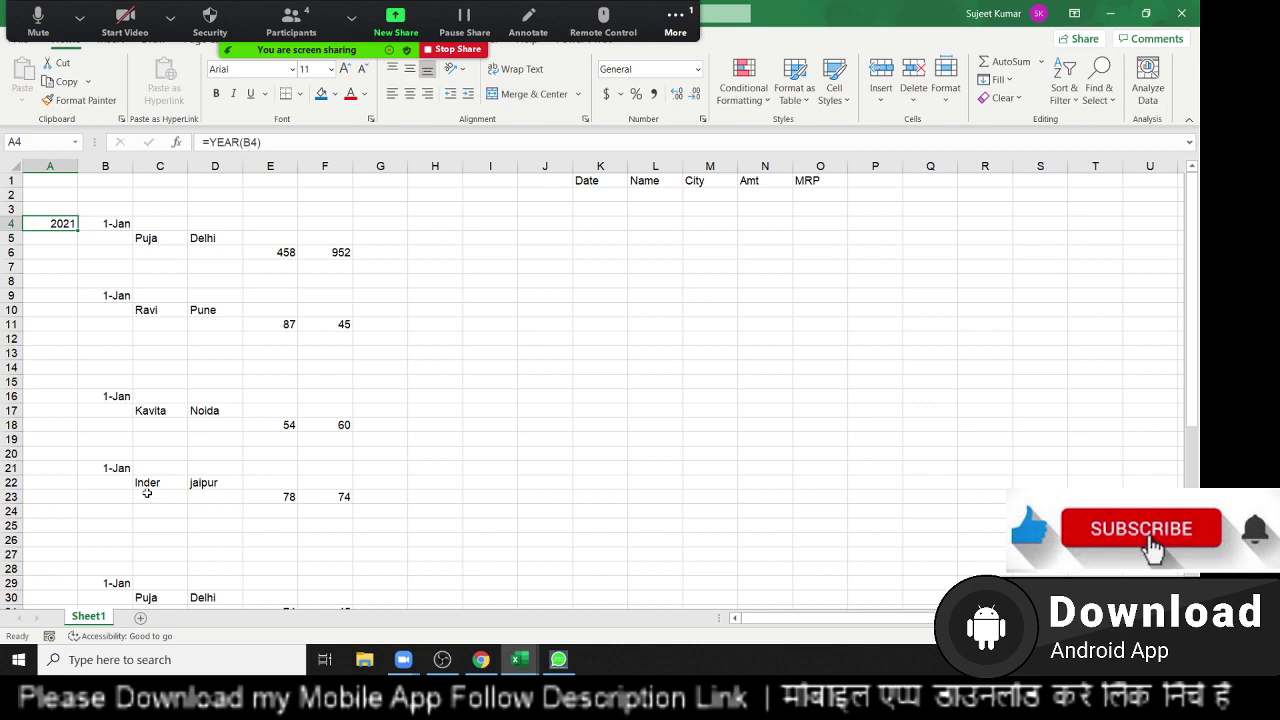
Rewrite A4 as =IF(YEAR(B4)=2021,MAX(A3:A3)+1,"") to number 2021 records.
double_click(44, 222)
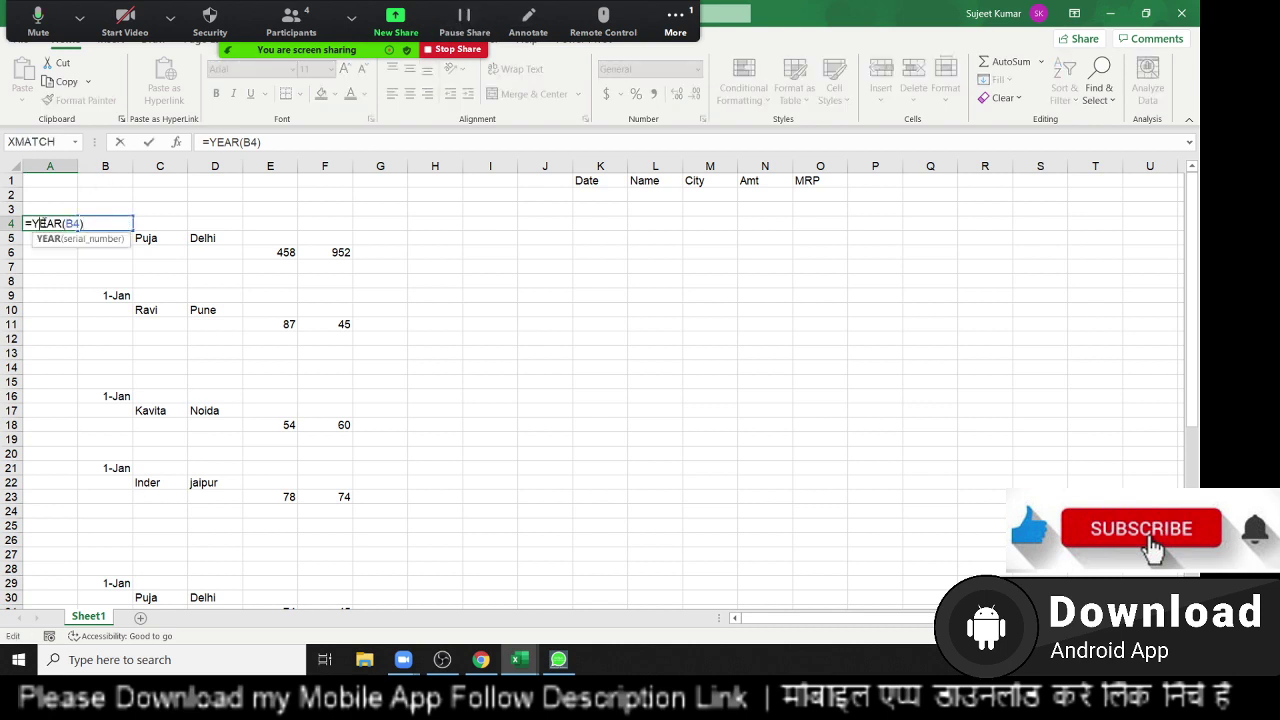
key(Left)
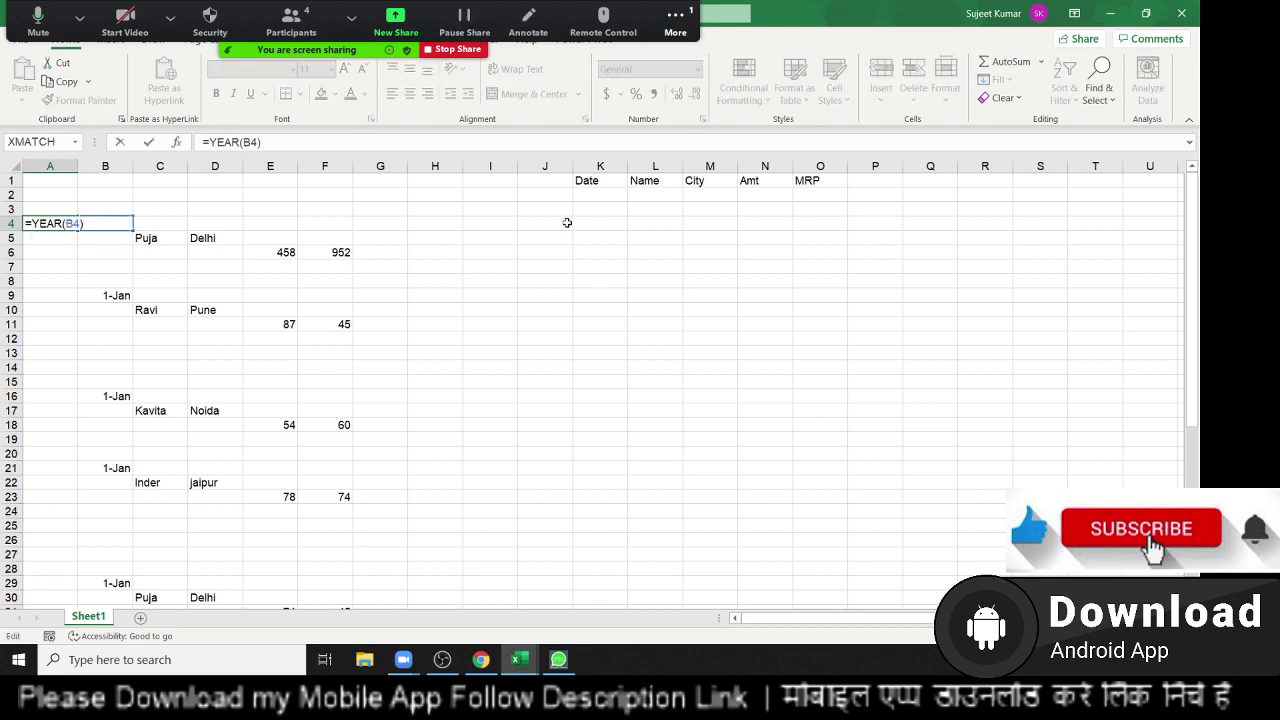
text(IF()
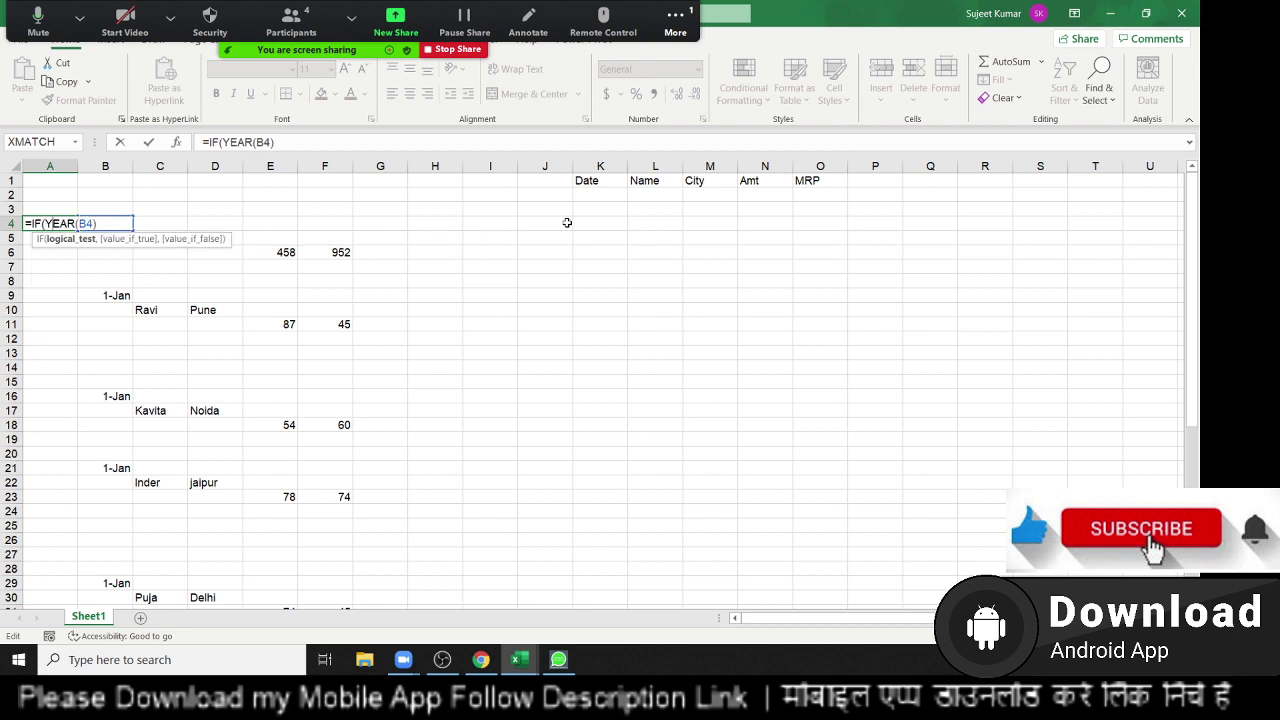
key(Right)
key(Right)
key(Right)
key(Right)
key(Right)
key(Right)
text(=)
text(2021,)
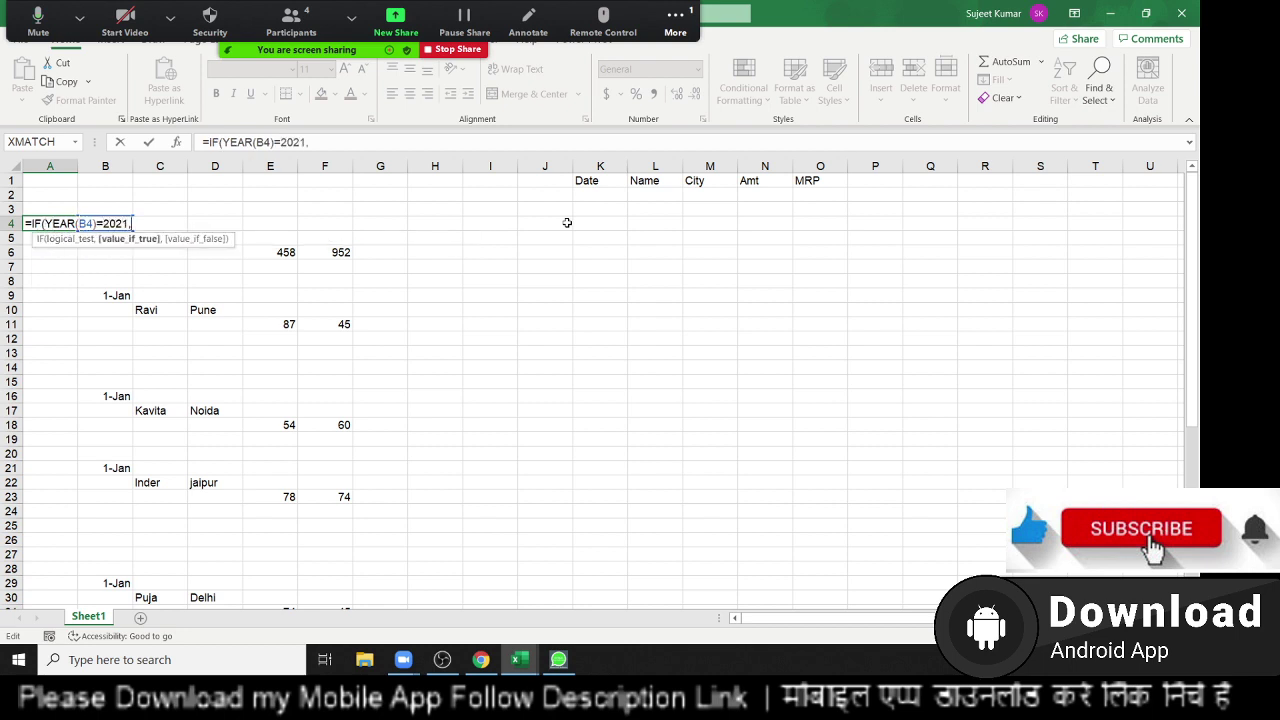
text(max)
key(Tab)
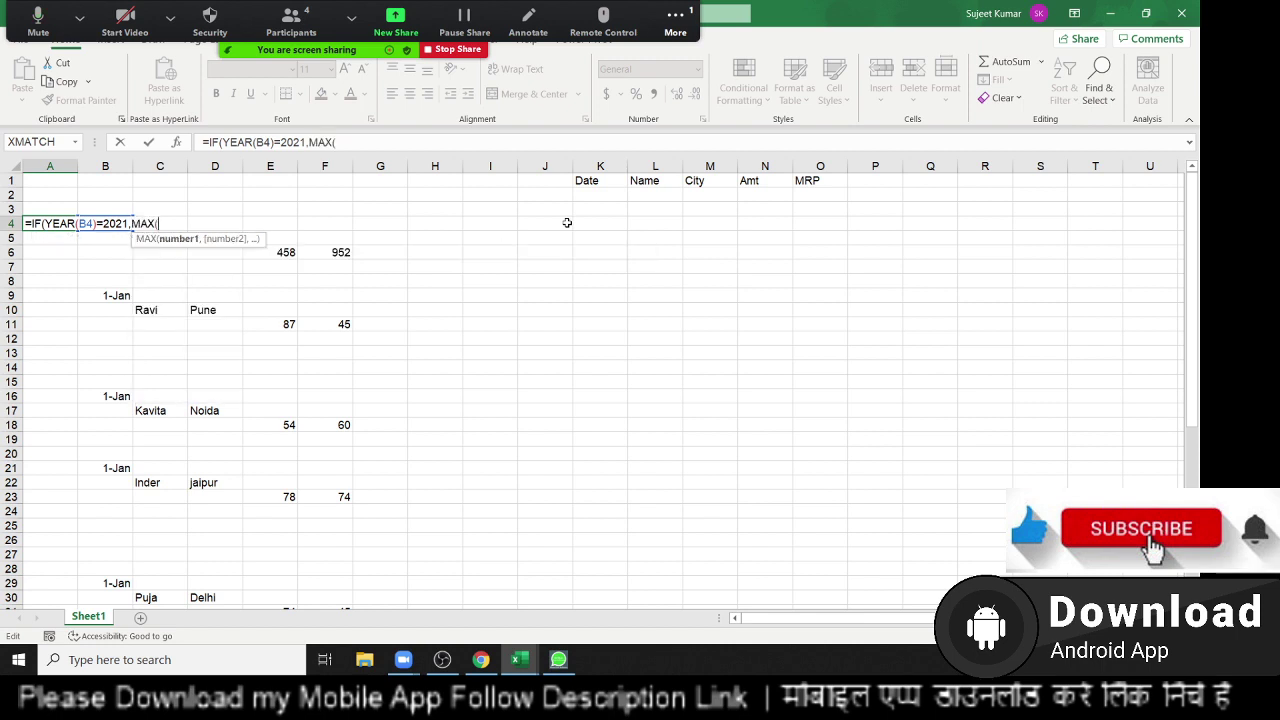
key(Home)
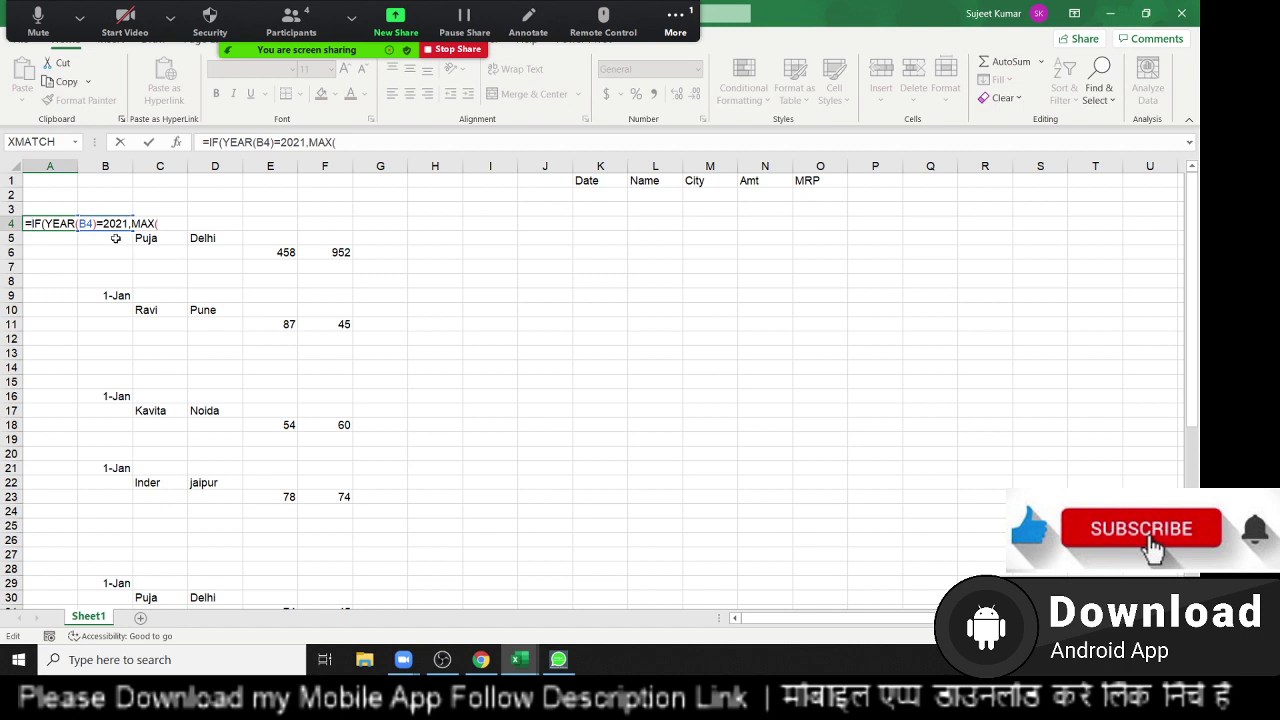
click(68, 207)
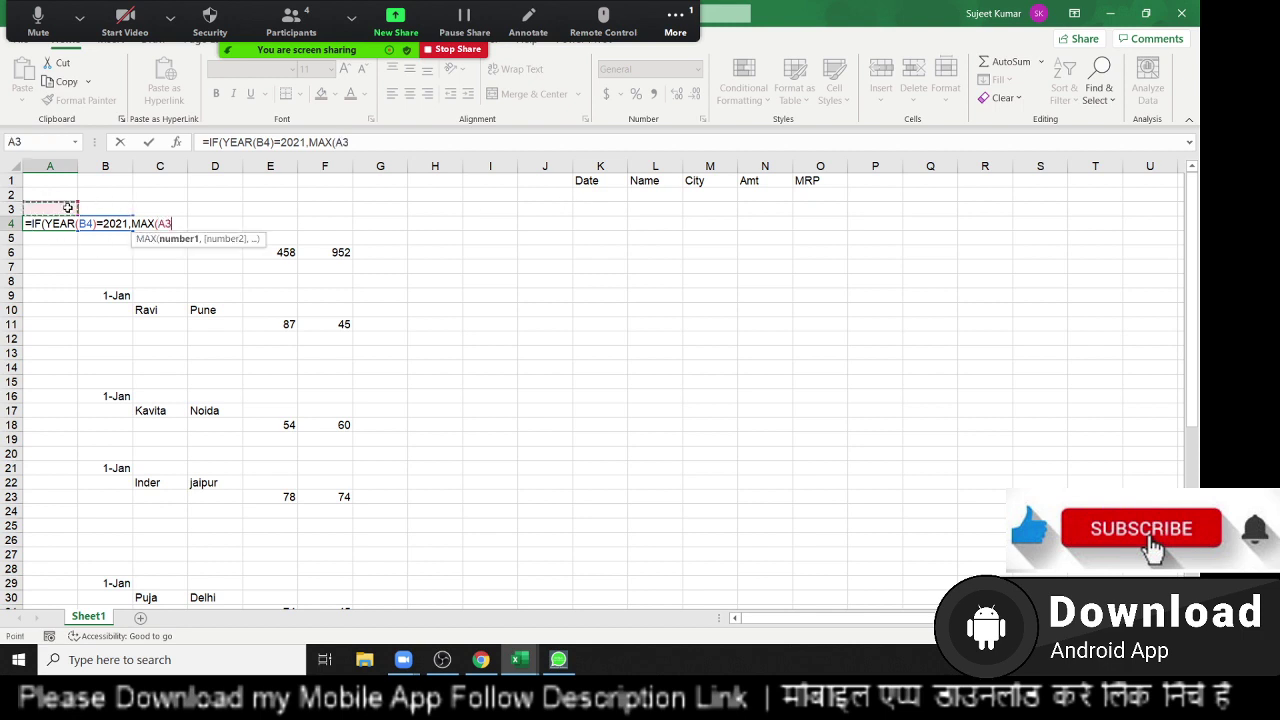
key(F8)
text())
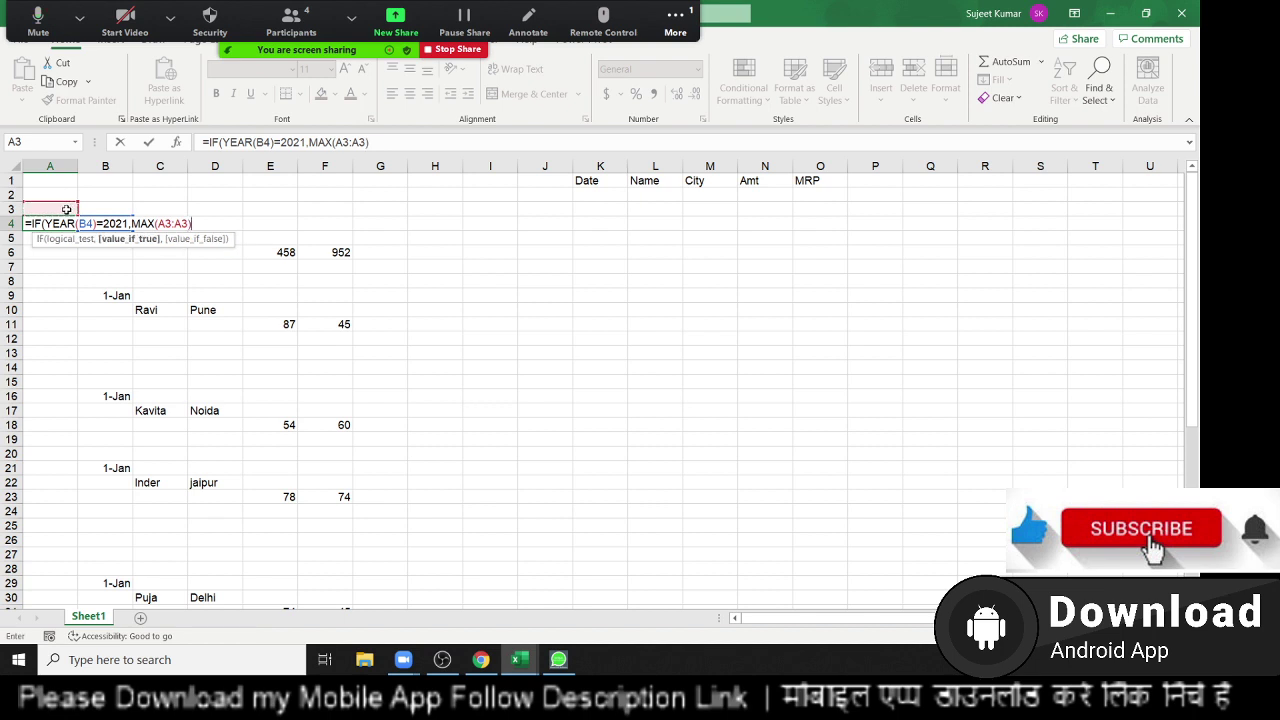
text(+,)
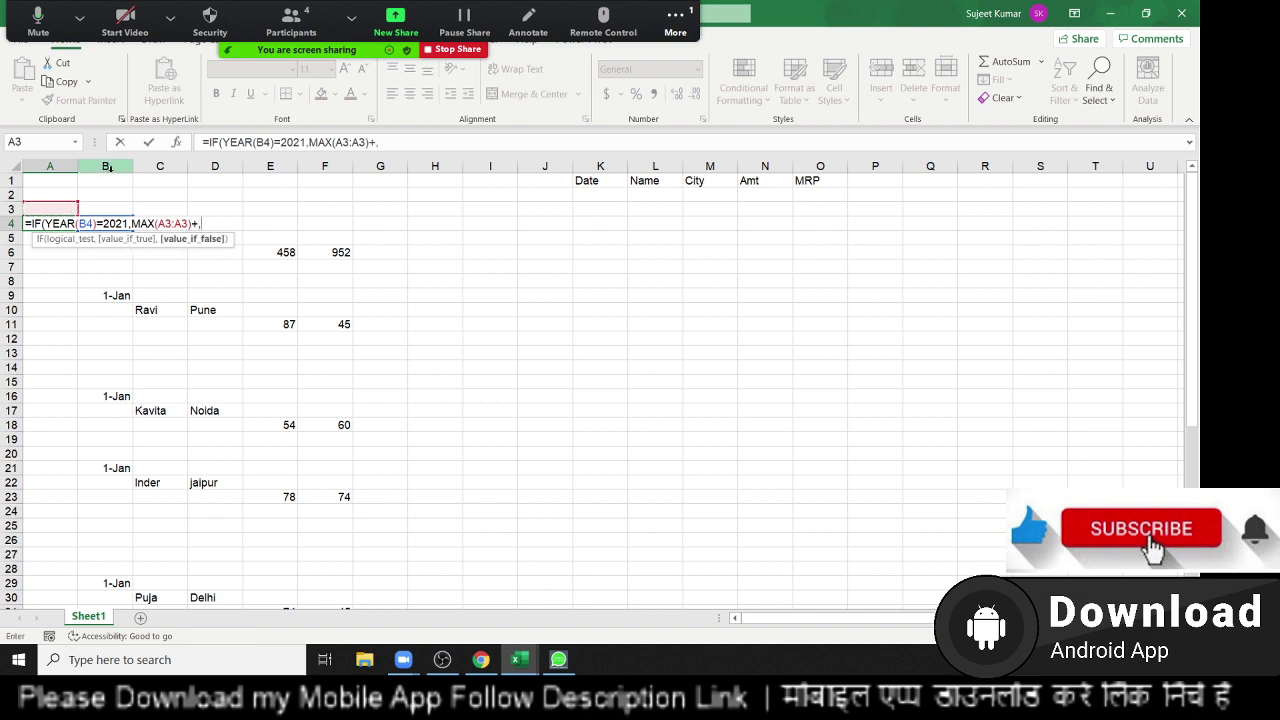
key(BackSpace)
text(1,)
text(""))
key(Return)
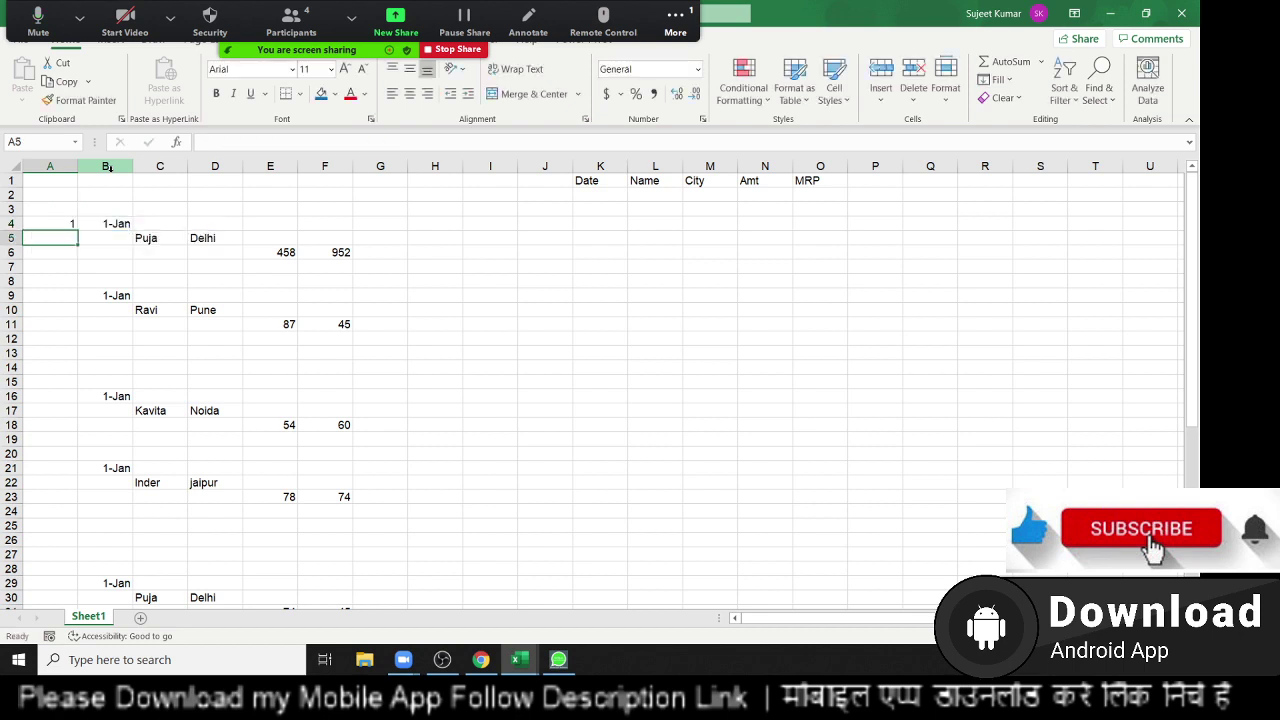
Lock the MAX range start as $A$3 in the A4 numbering formula.
key(Up)
key(F2)
key(Left)
key(Left)
key(Left)
key(Left)
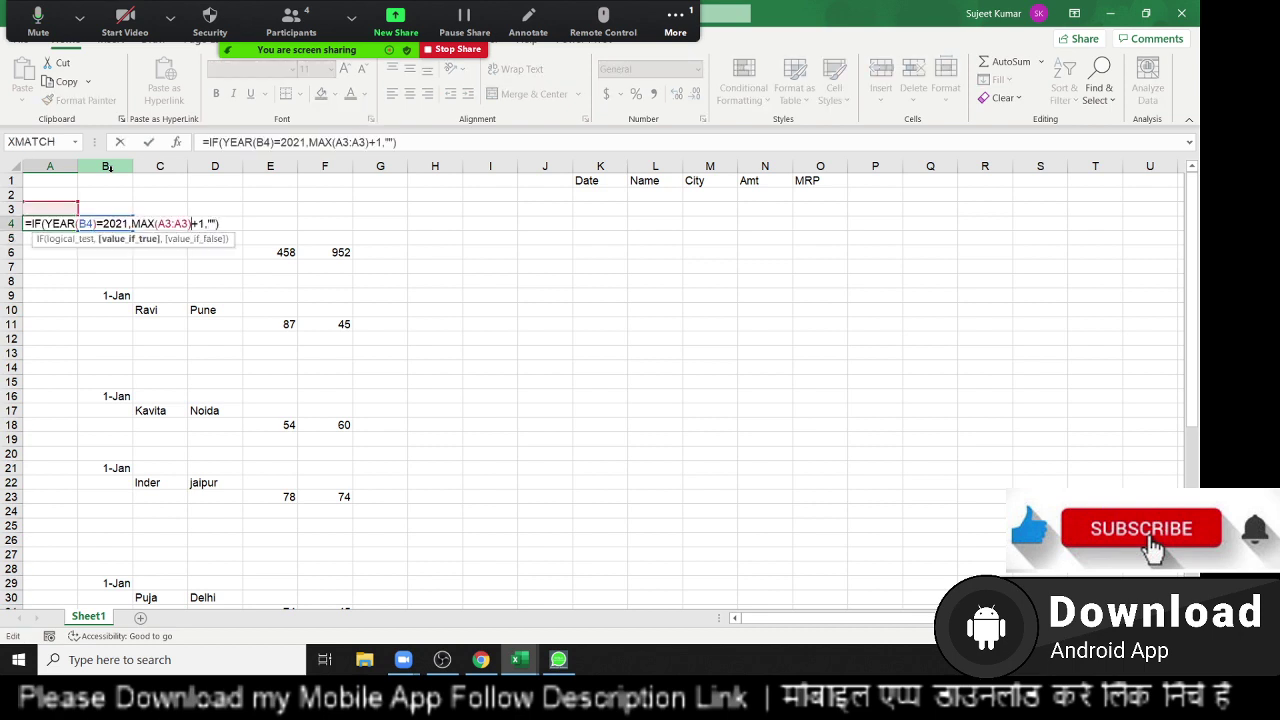
key(Left)
key(Left)
key(Left)
key(F4)
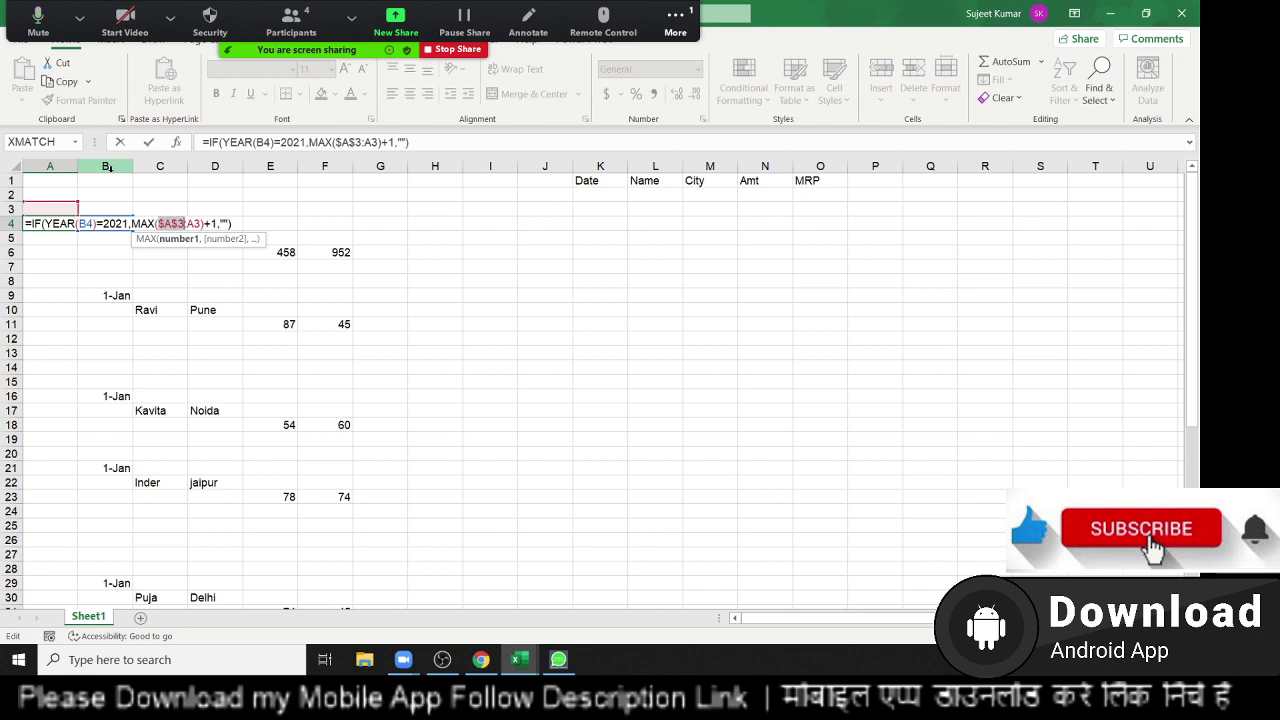
key(Return)
text(\)
key(Escape)
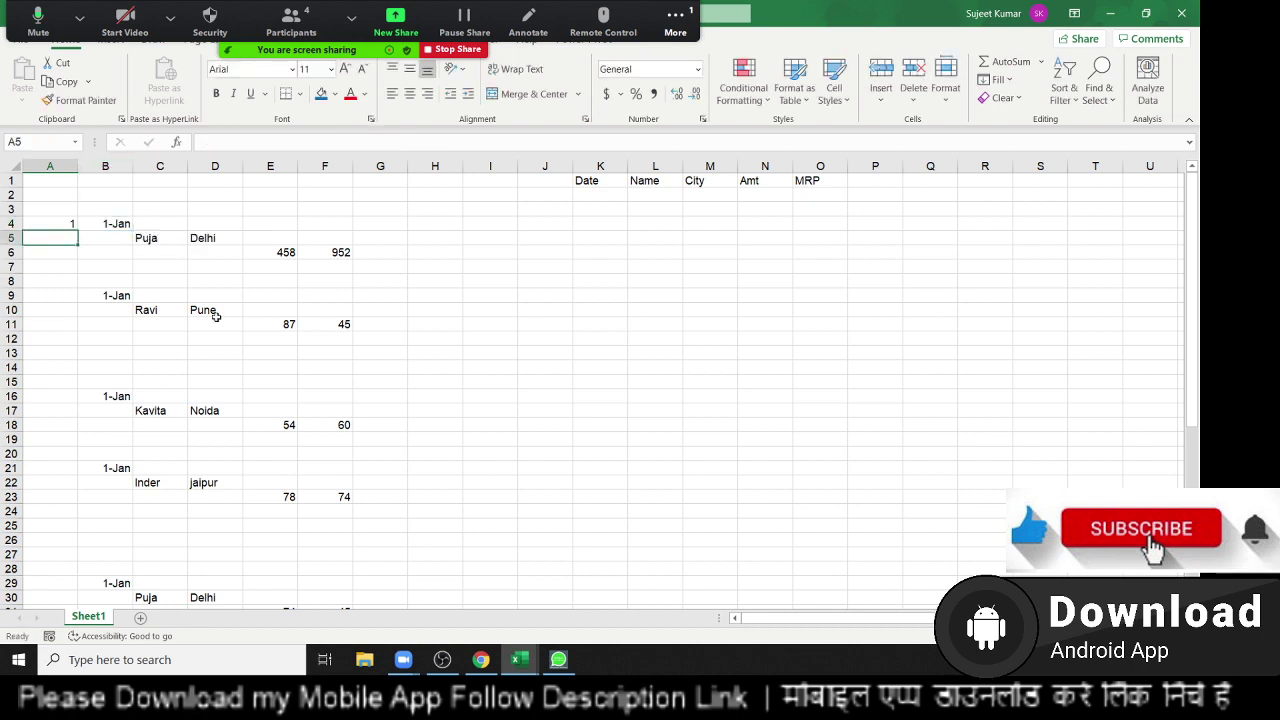
Fill the numbering formula from A4 down to A103.
click(75, 225)
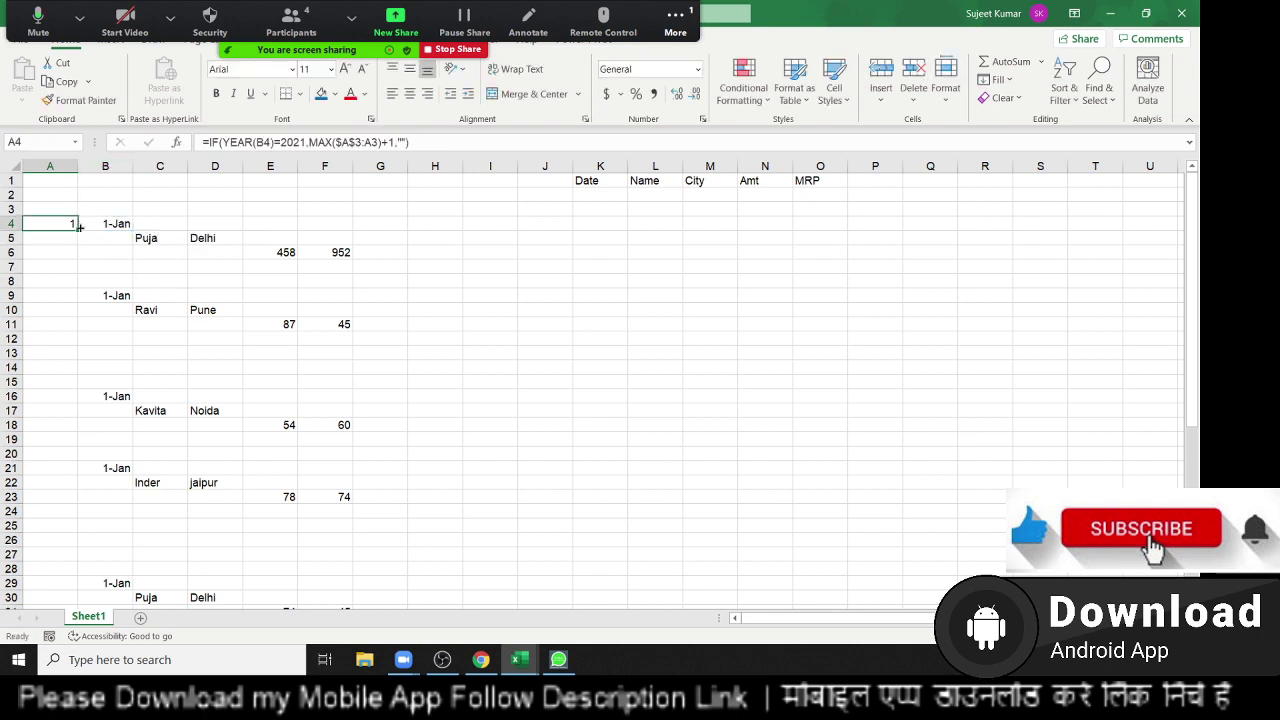
mouse_move(78, 231)
mouse_down()
mouse_move(85, 675)
mouse_move(66, 612)
mouse_move(66, 482)
mouse_up()
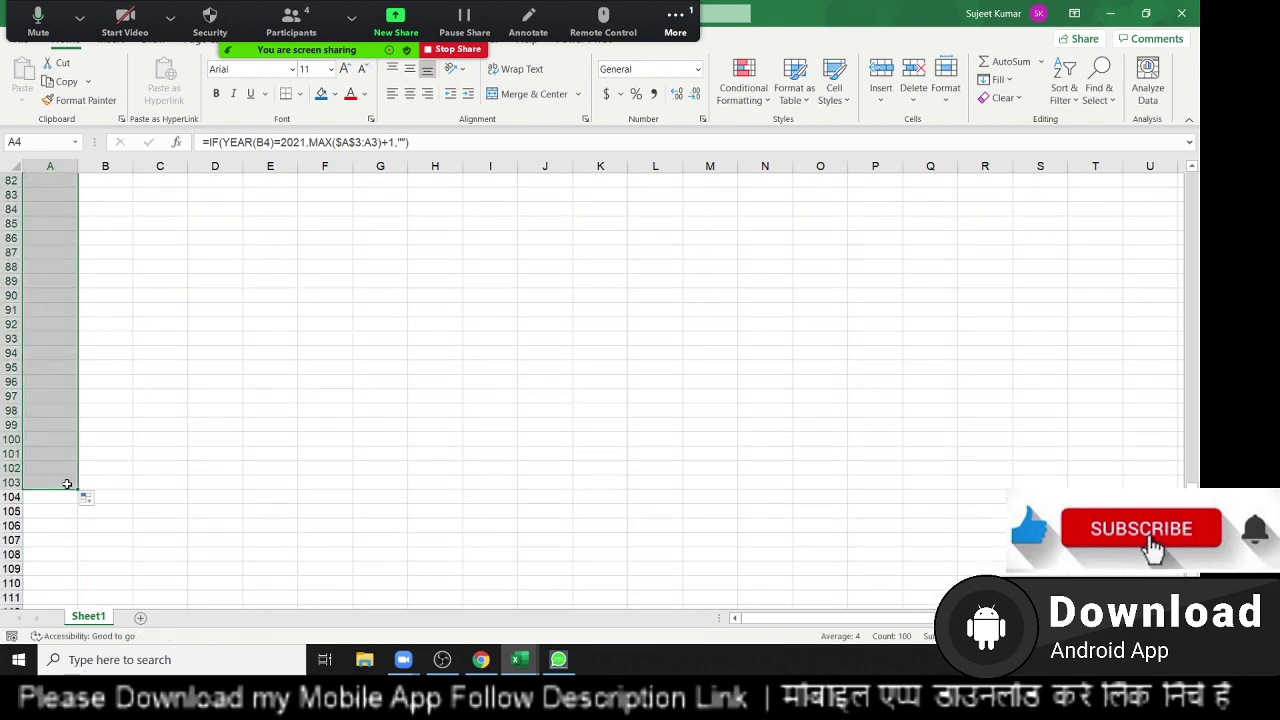
scroll(66, 482, up, 11)
scroll(66, 481, up, 5)
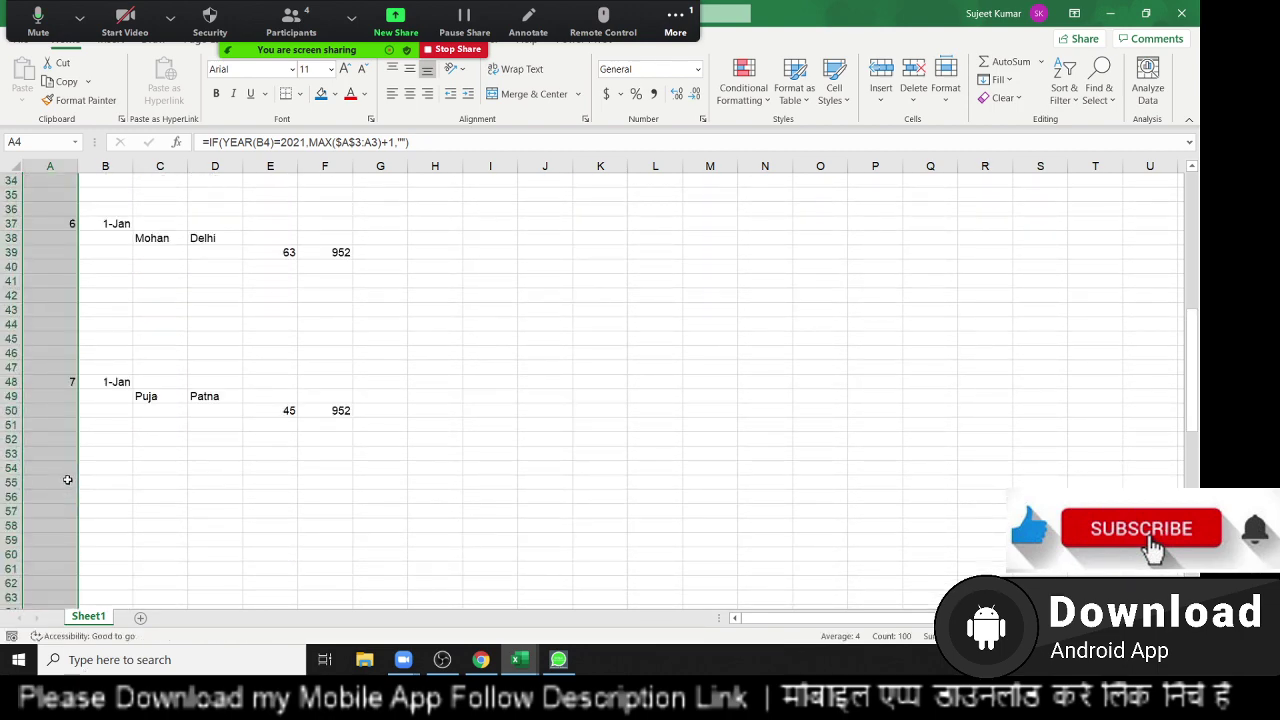
key(ctrl+Home)
key(Right)
key(Right)
key(Right)
key(Right)
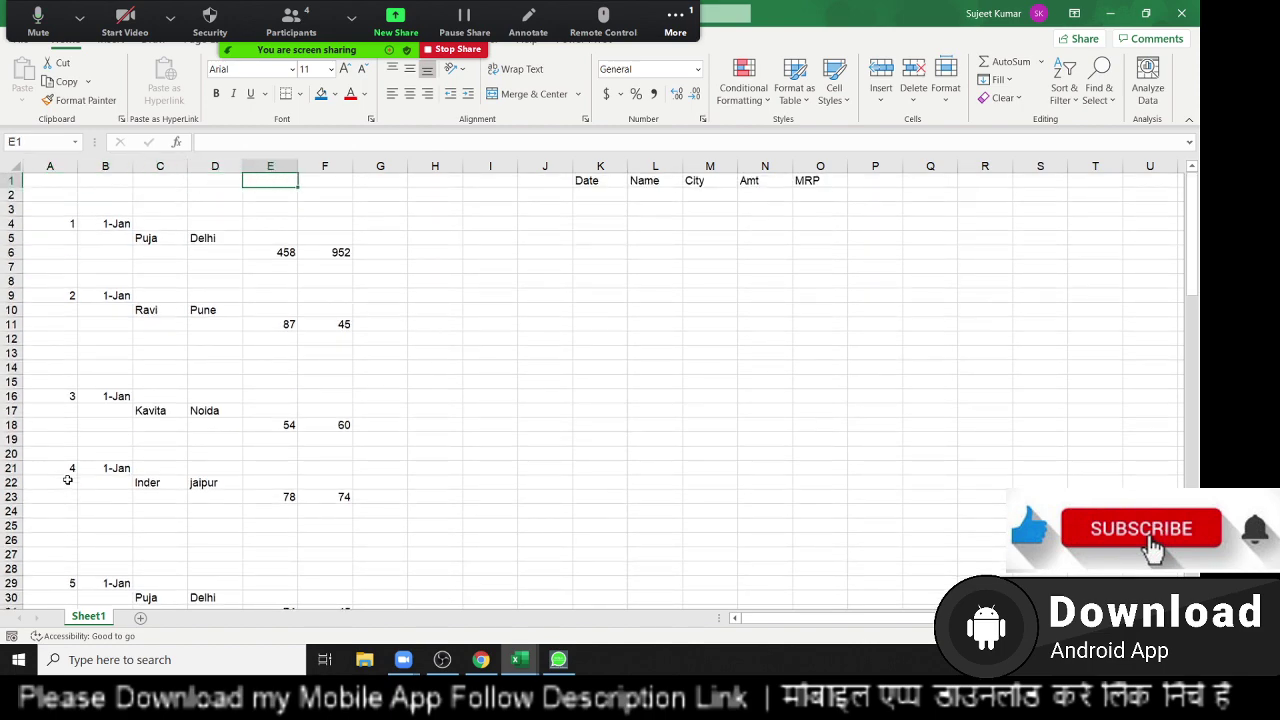
key(Right)
key(Right)
key(Right)
key(Right)
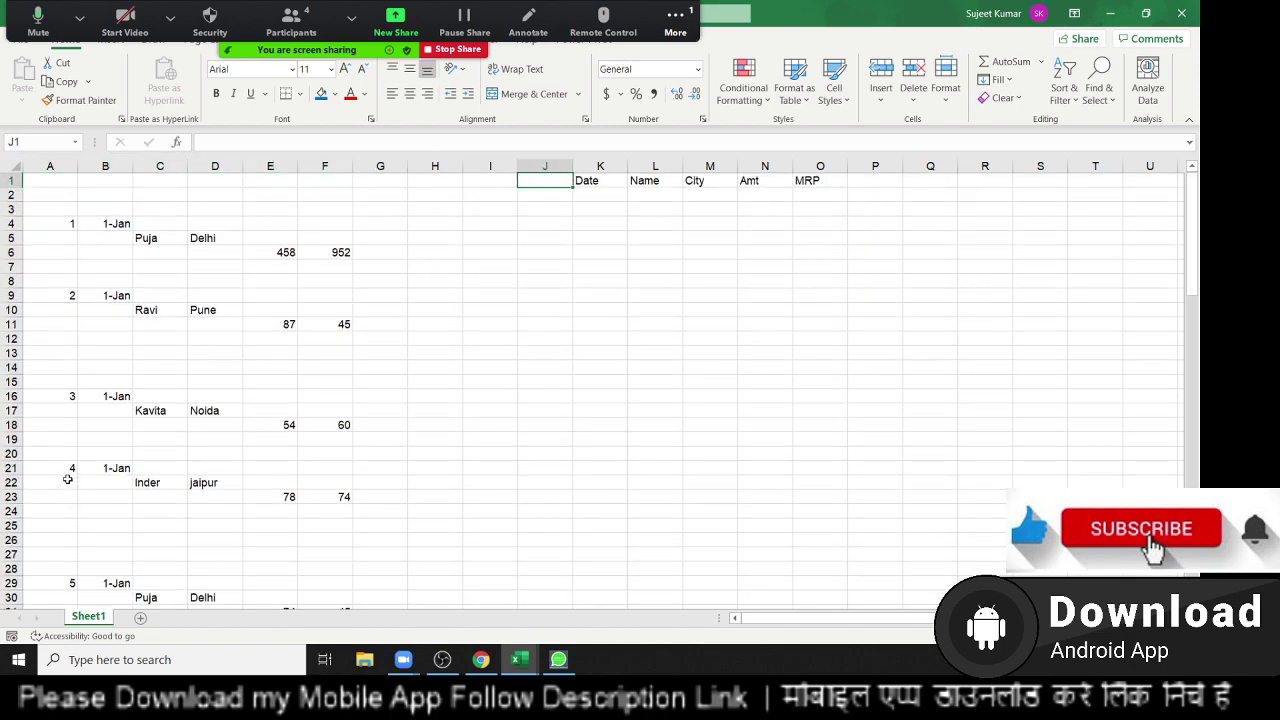
Head J1 'Sr', put 1 in J2, and enter =IF(J2+1>MAX(A:A),"",J2+1) in J3.
text(Sr)
key(Return)
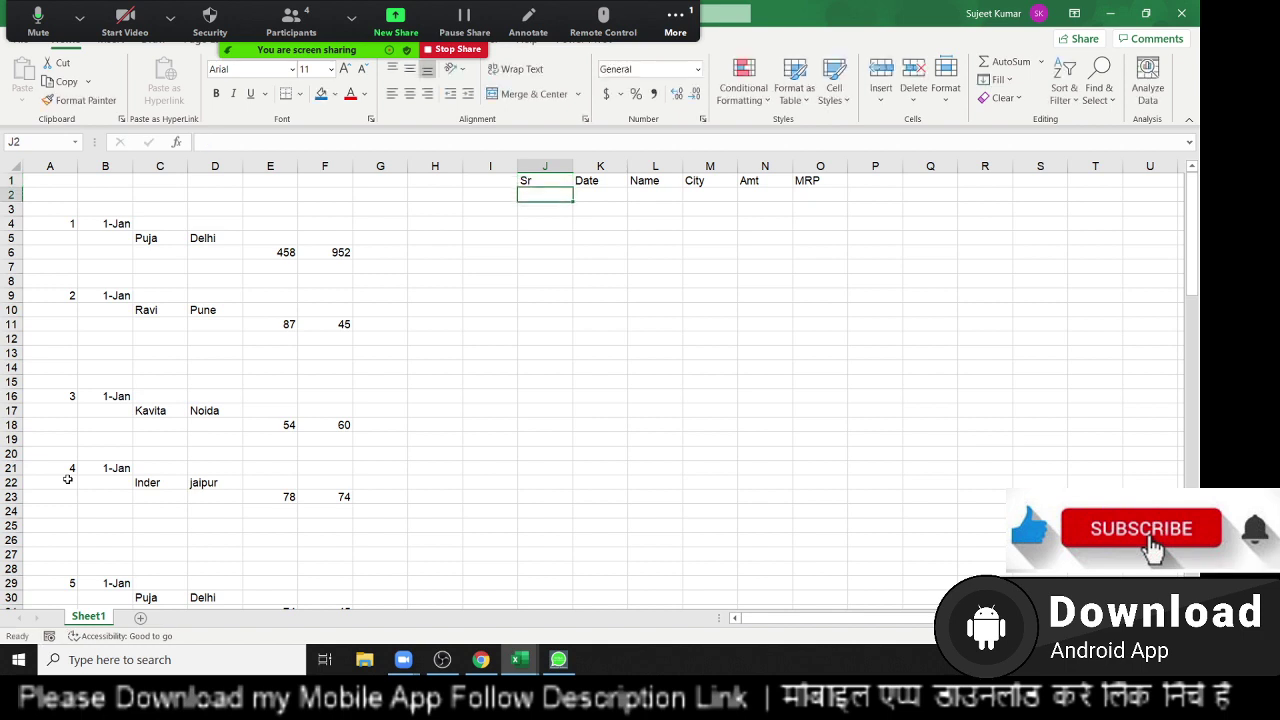
text(1)
key(Return)
text(=)
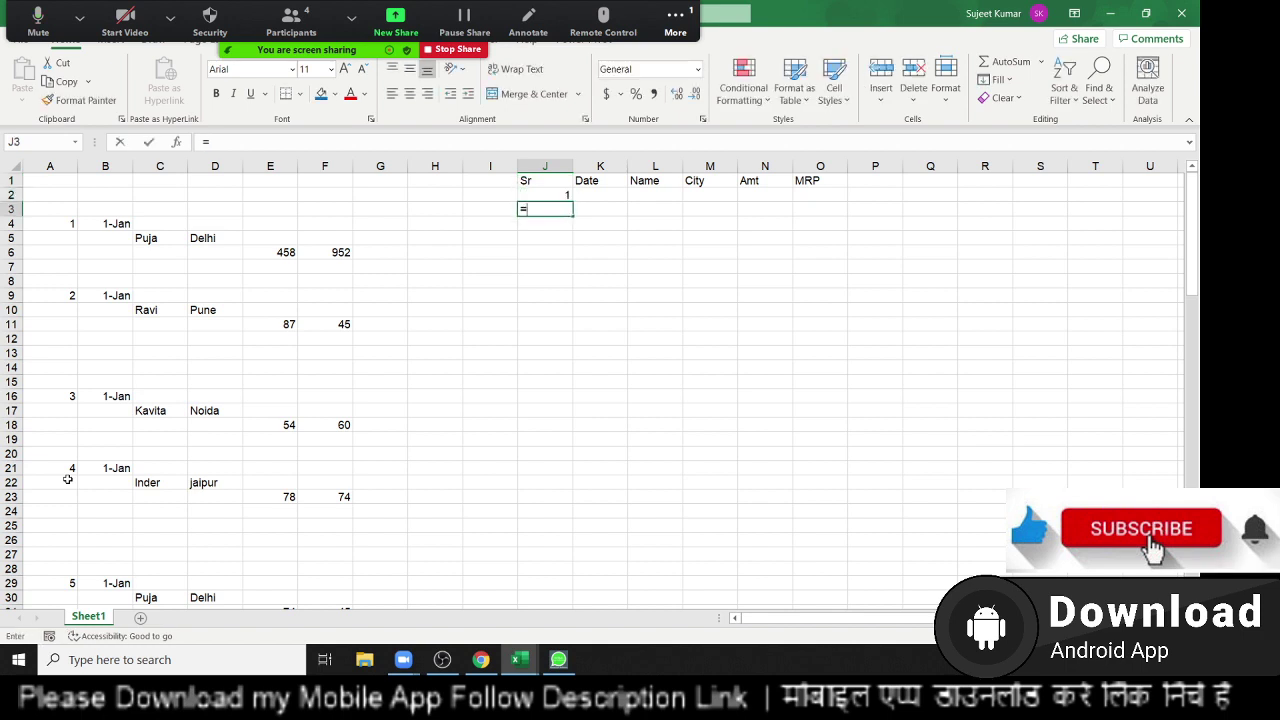
text(if()
key(Up)
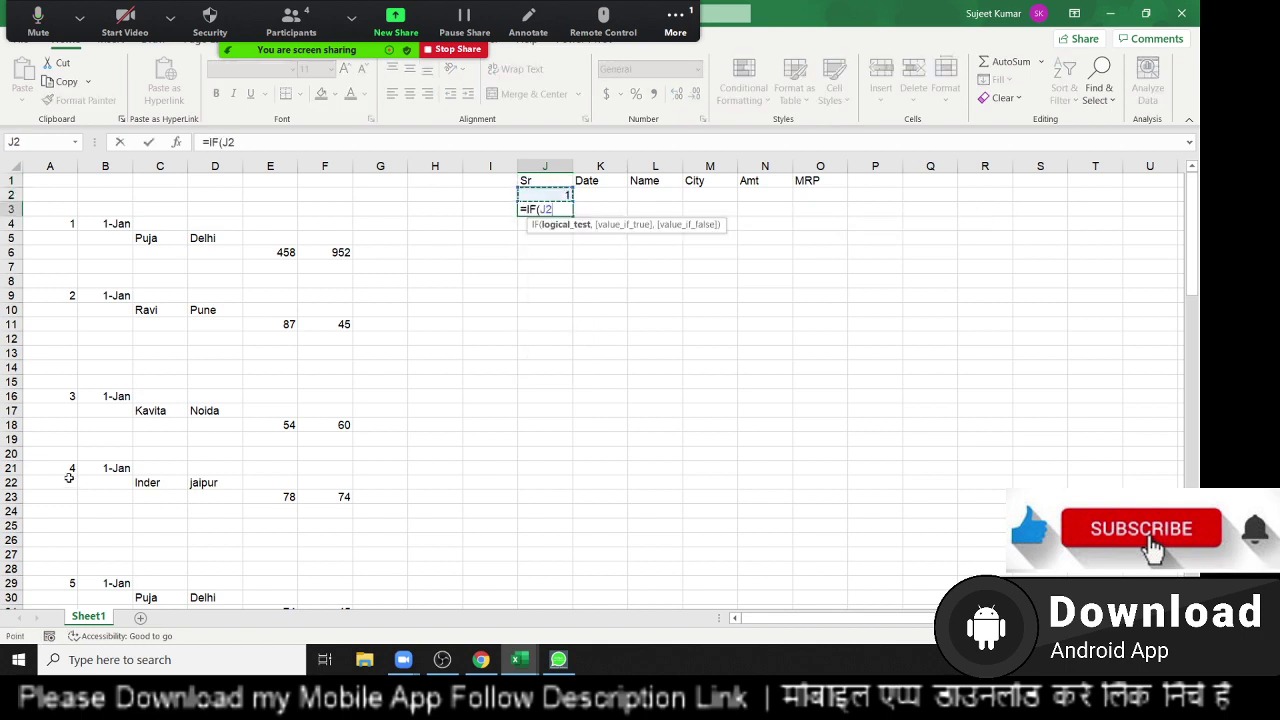
text(+1>)
text(max)
key(Tab)
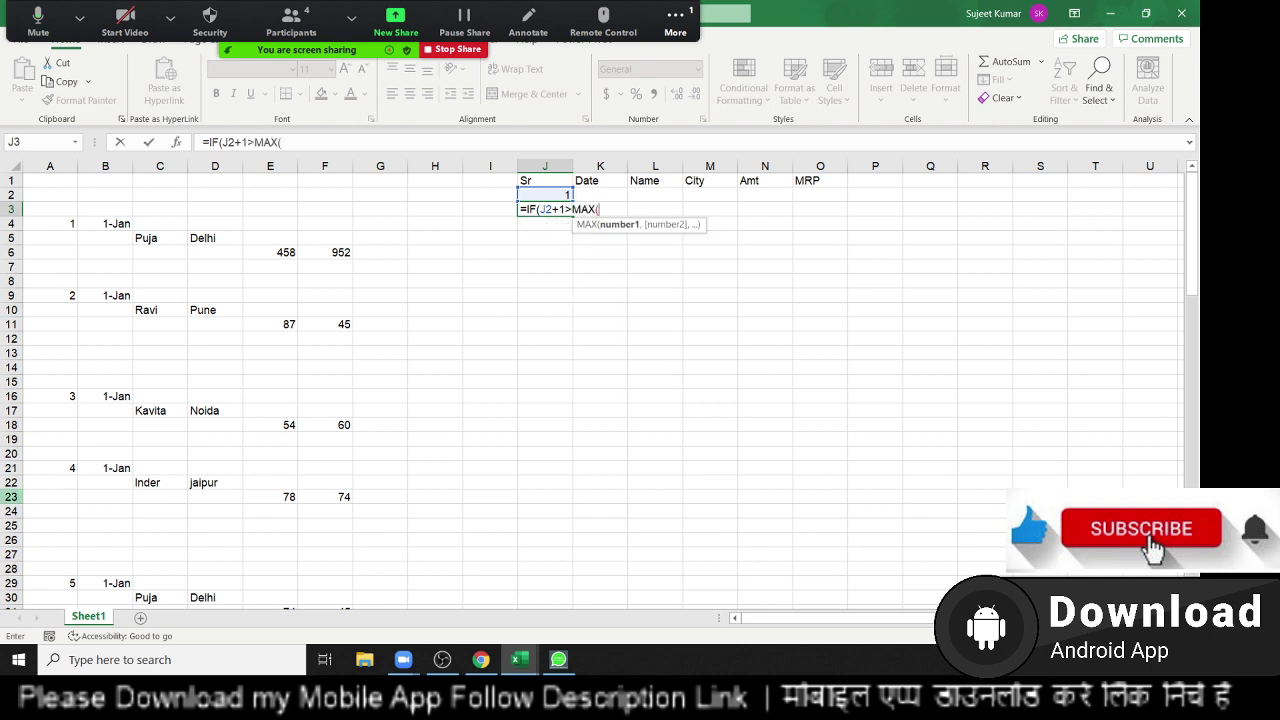
click(62, 167)
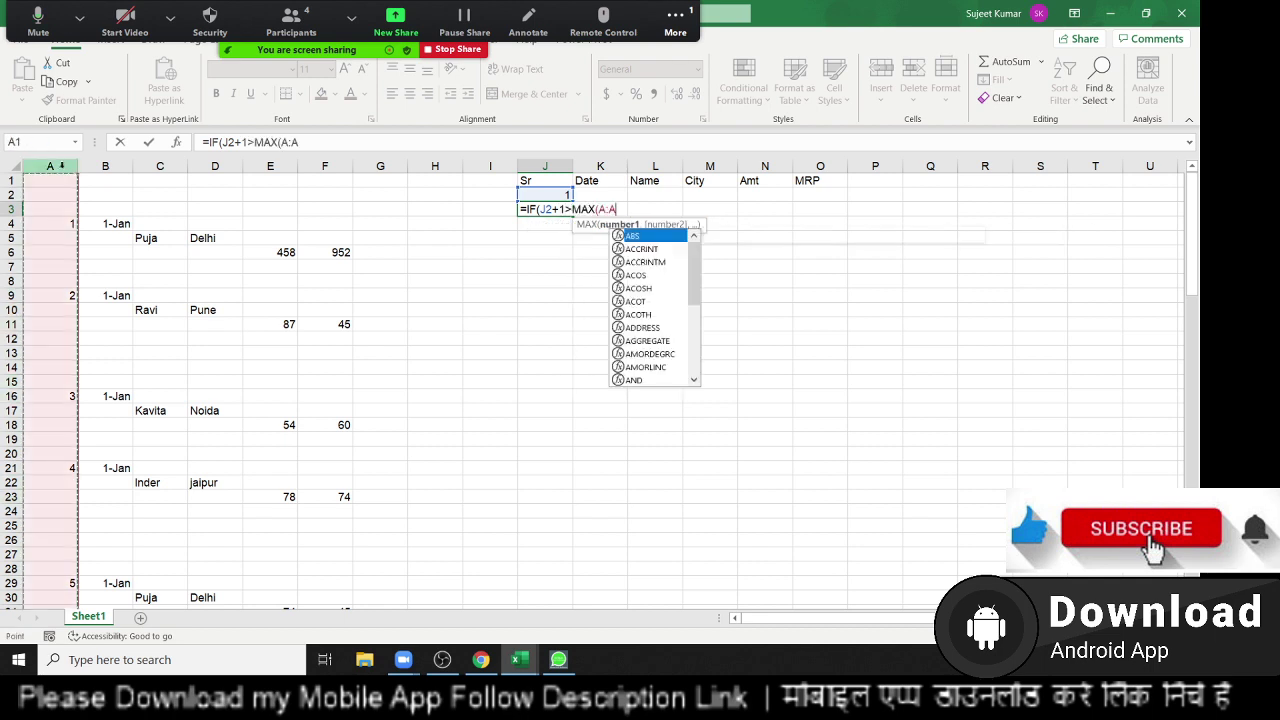
text())
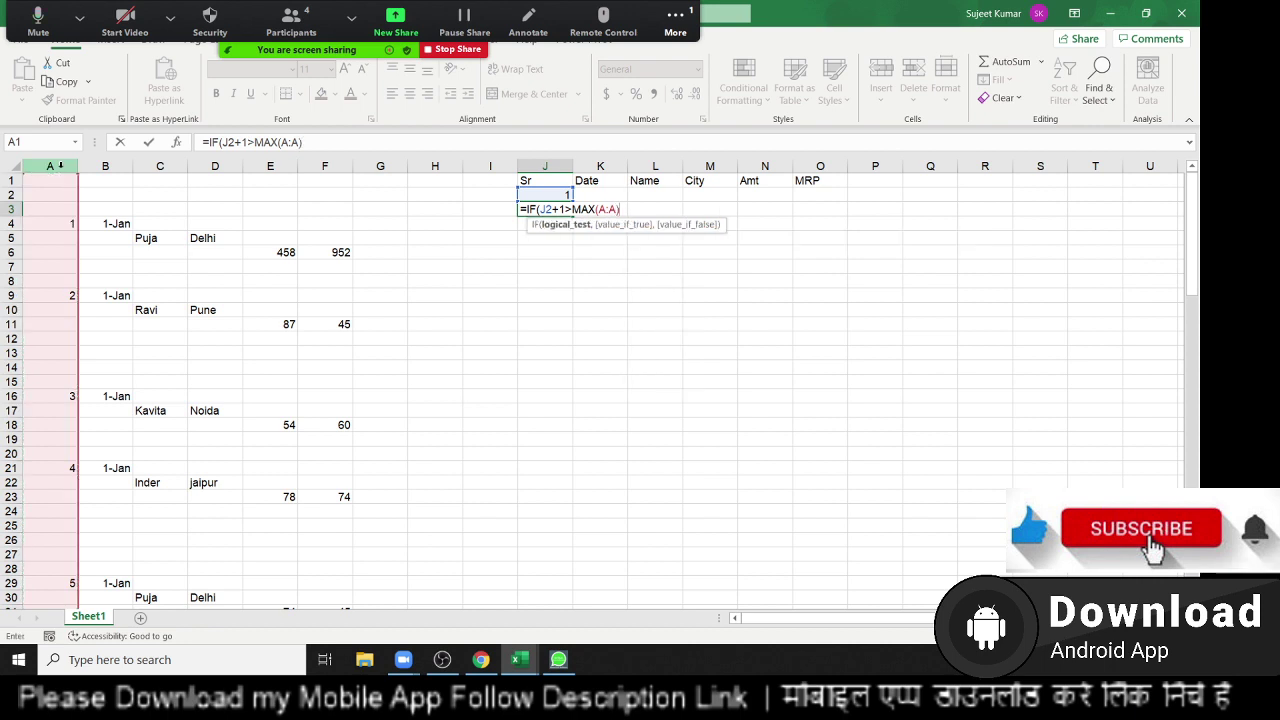
text(,"",)
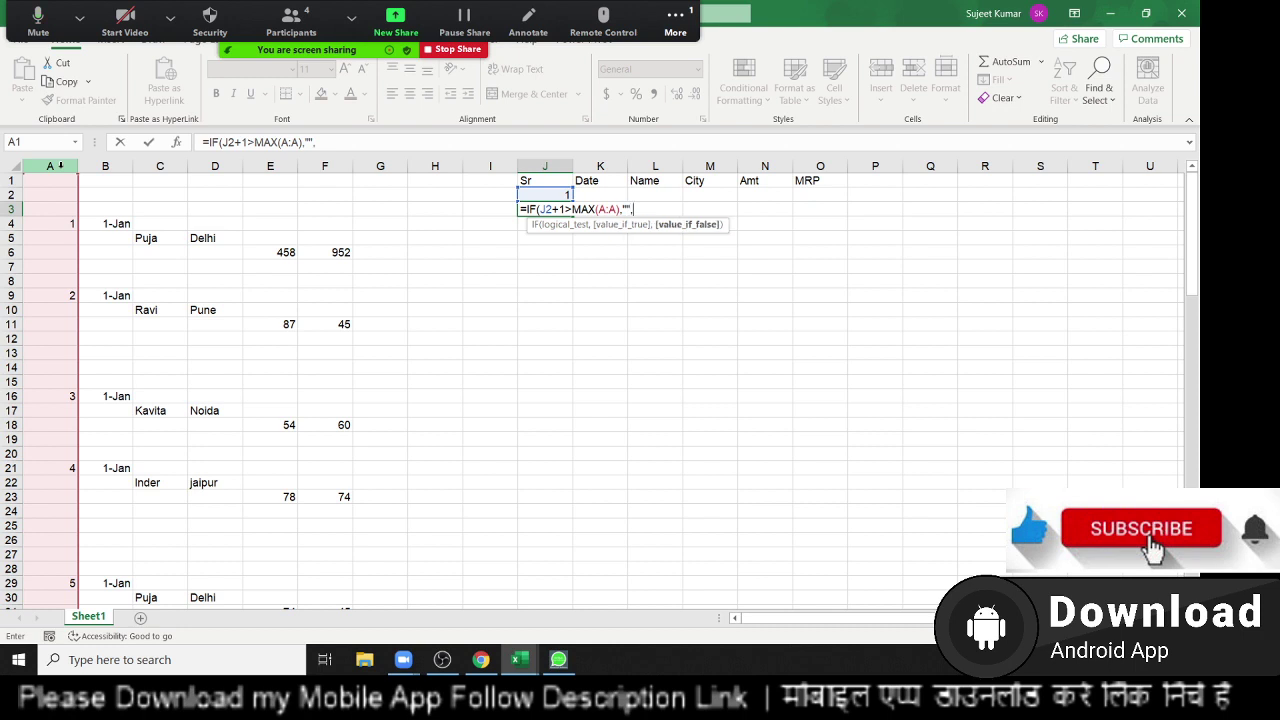
text(J2+1)
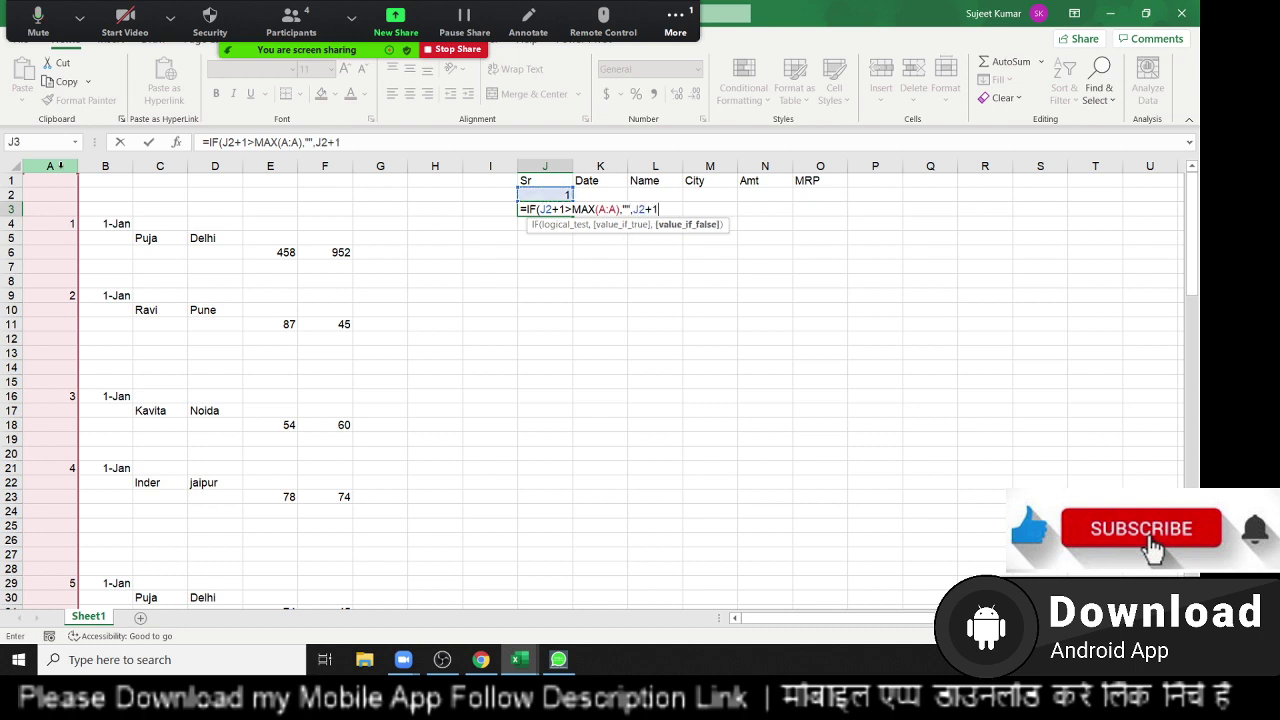
key(Return)
key(Return)
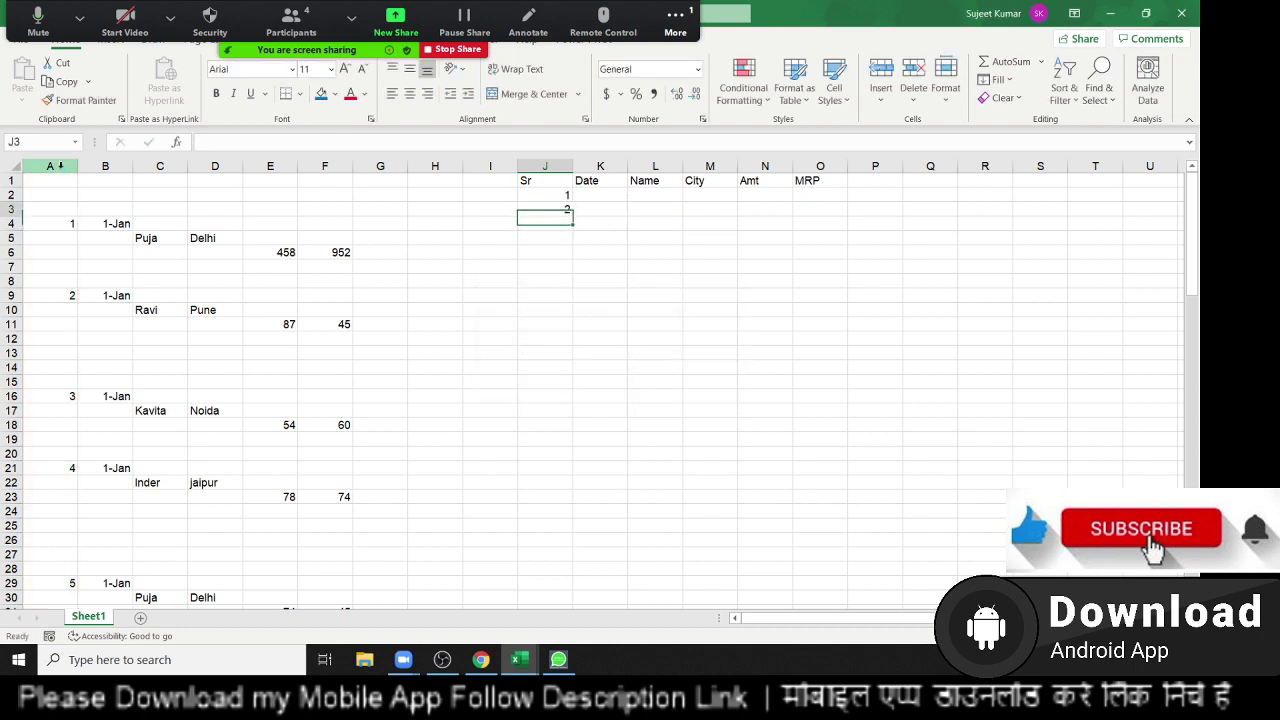
Wrap the J3 formula in IFERROR(...,"") and fill it down to J25.
key(F2)
key(Left)
key(Left)
key(Left)
key(Left)
key(Left)
key(Left)
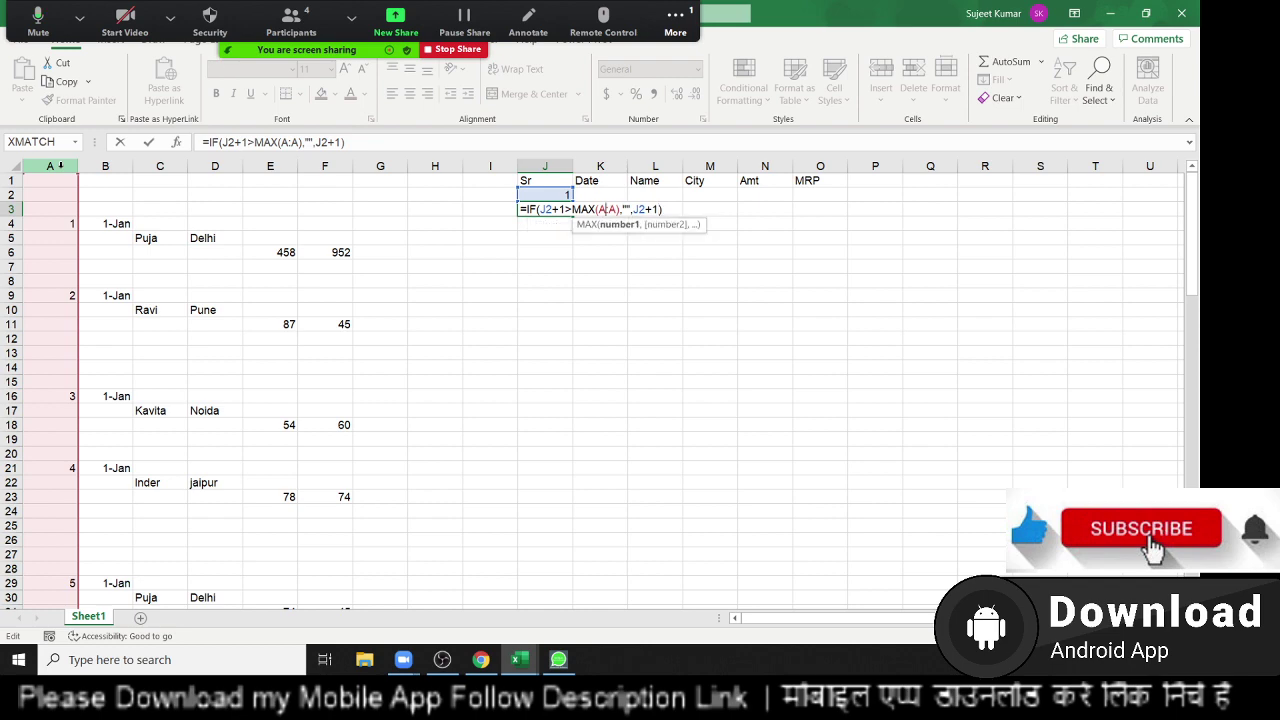
key(Left)
key(Left)
key(Left)
key(Left)
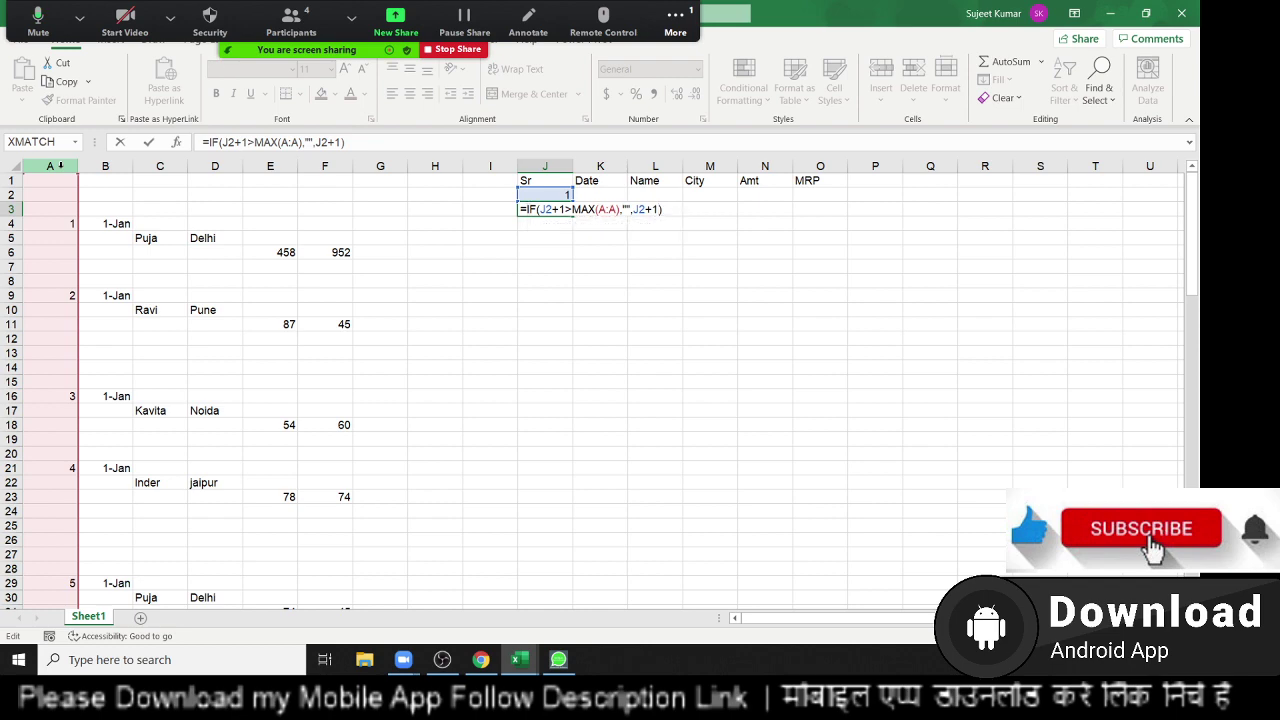
text(IFERROR()
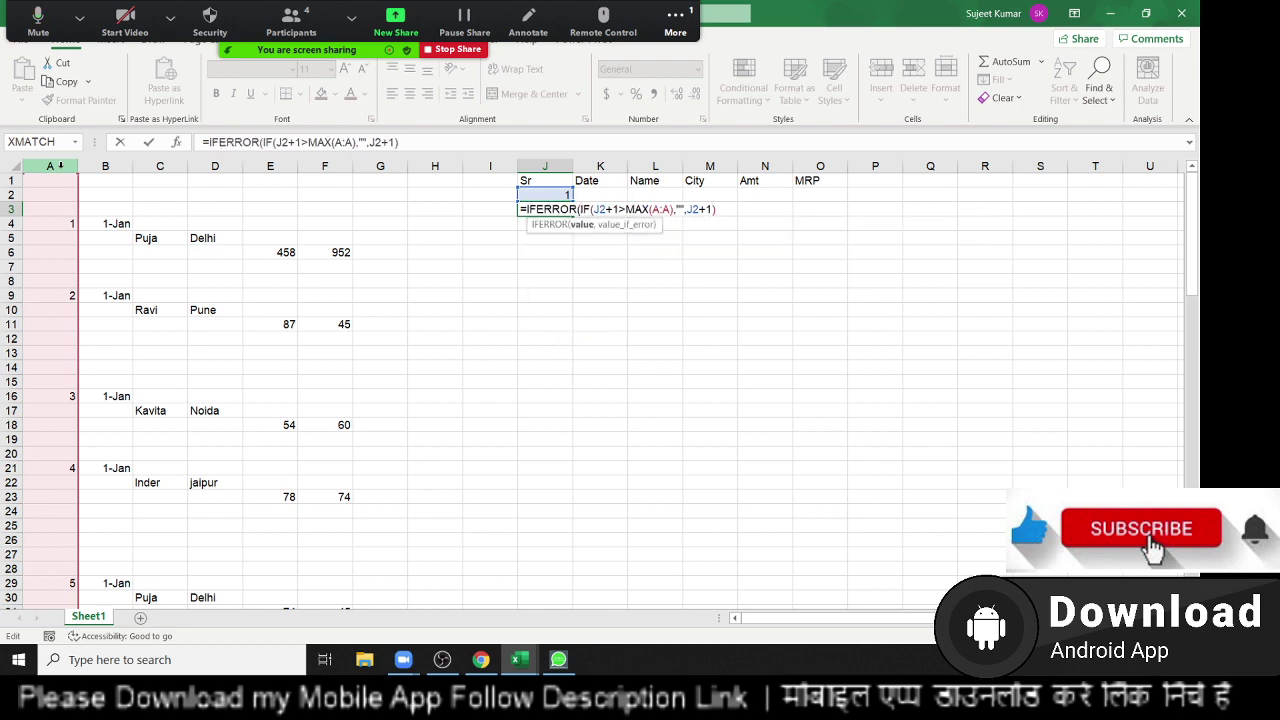
key(Right)
key(Right)
key(Right)
key(Right)
key(Right)
key(Right)
text(,"")
text())
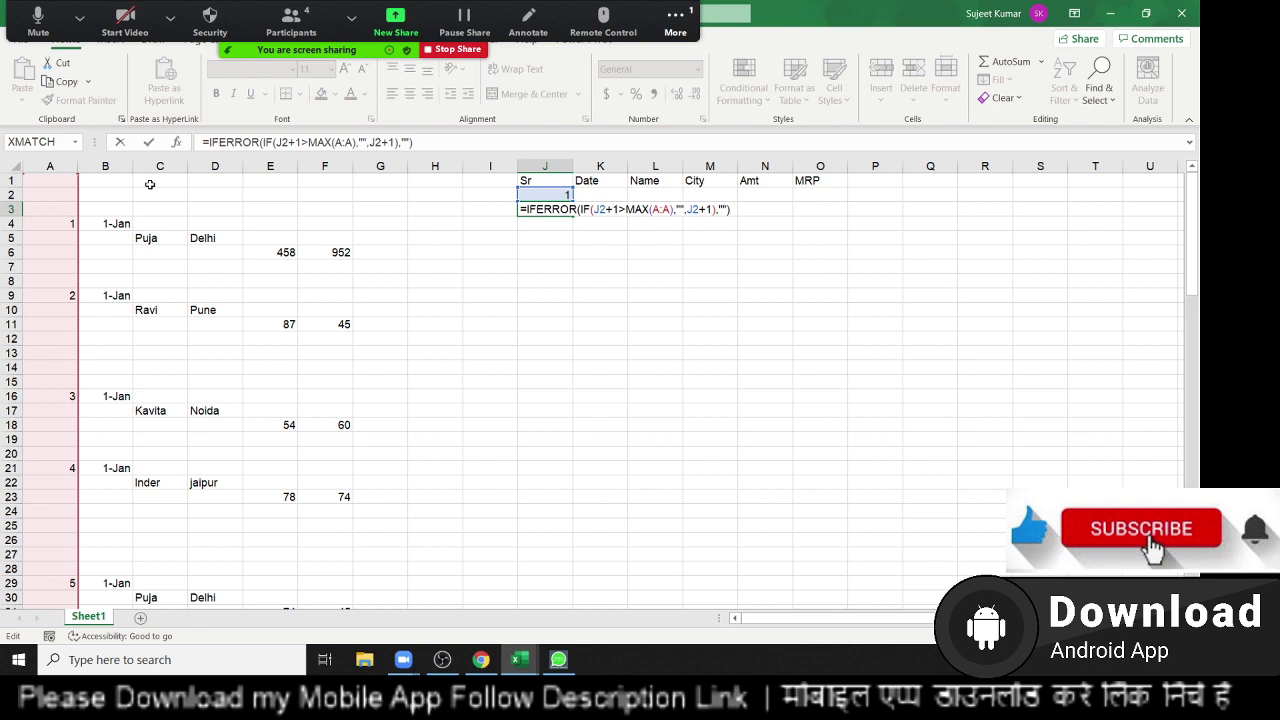
key(ctrl+Return)
key(shift+Down)
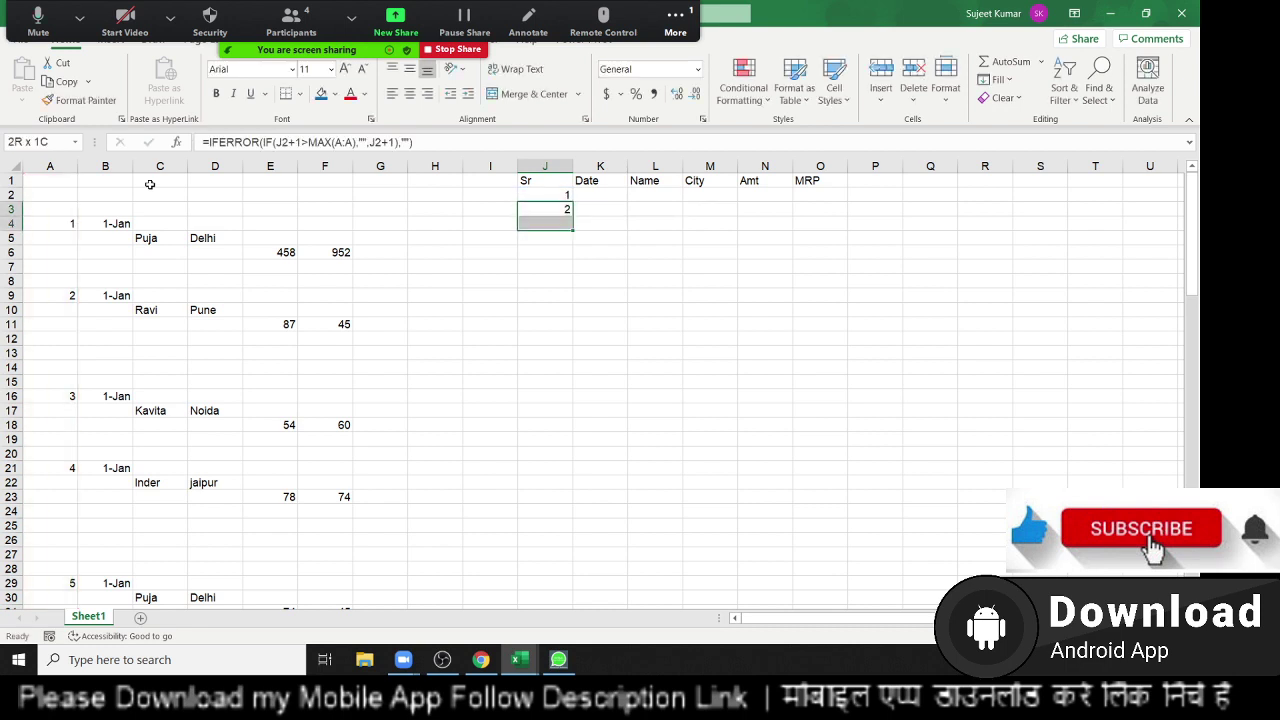
key(shift+Down)
key(shift+Down)
key(shift+Down)
key(shift+Down)
key(shift+Down)
key(shift+Down)
key(shift+Down)
key(shift+Down)
key(shift+Down)
key(shift+Down)
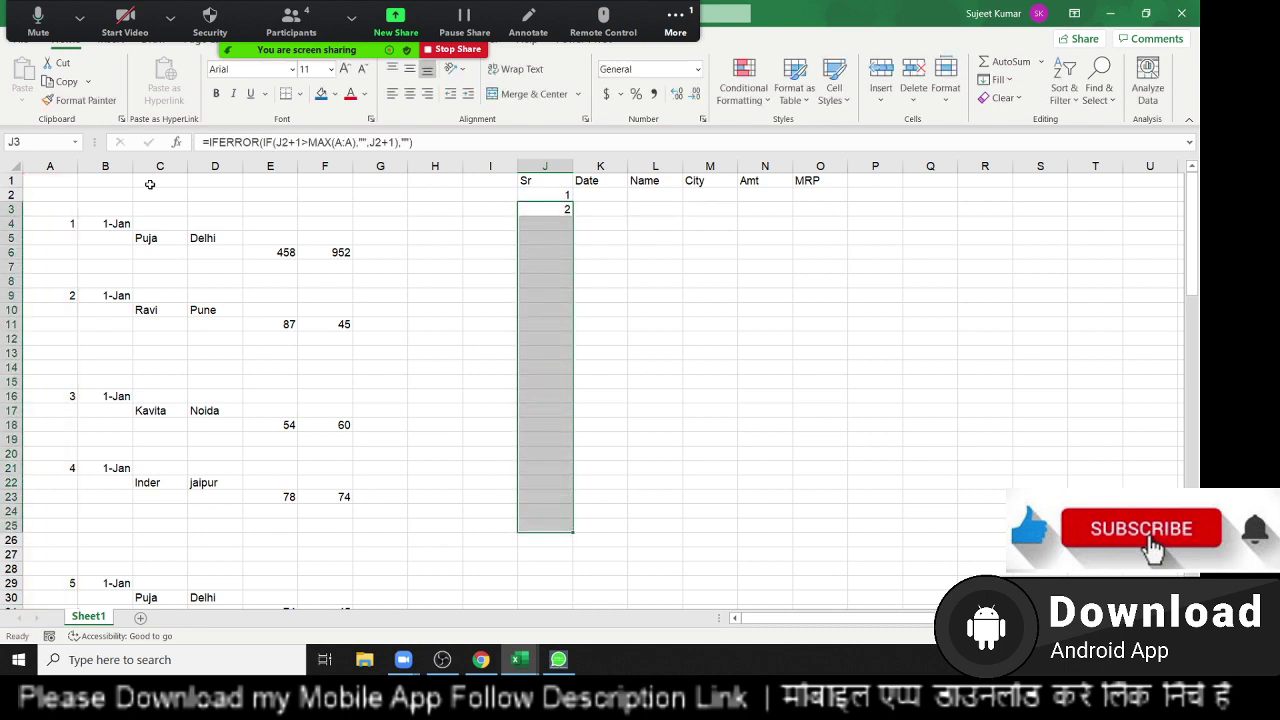
key(ctrl+d)
Check the column A serial numbers against the new Sr column.
key(ctrl+Up)
key(Left)
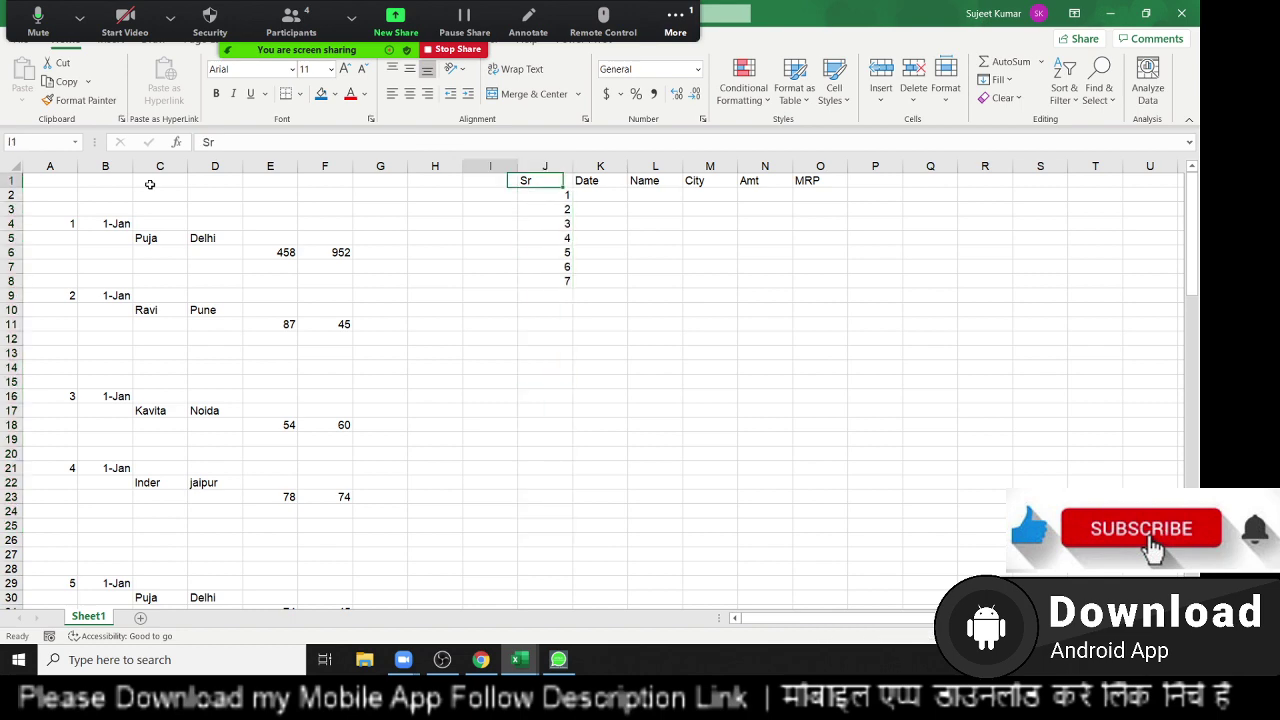
key(Left)
key(Left)
key(Left)
key(Left)
key(Down)
key(Down)
key(Down)
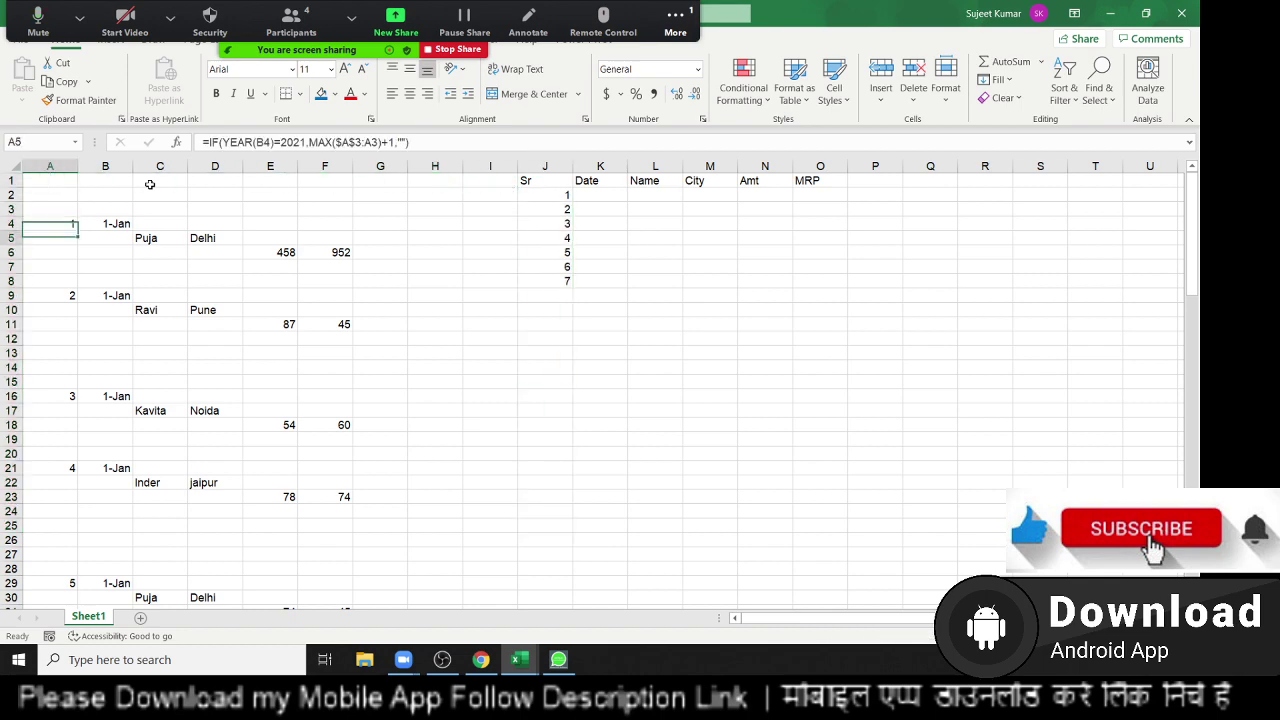
key(Down)
key(ctrl+Down)
key(ctrl+Up)
key(ctrl+Home)
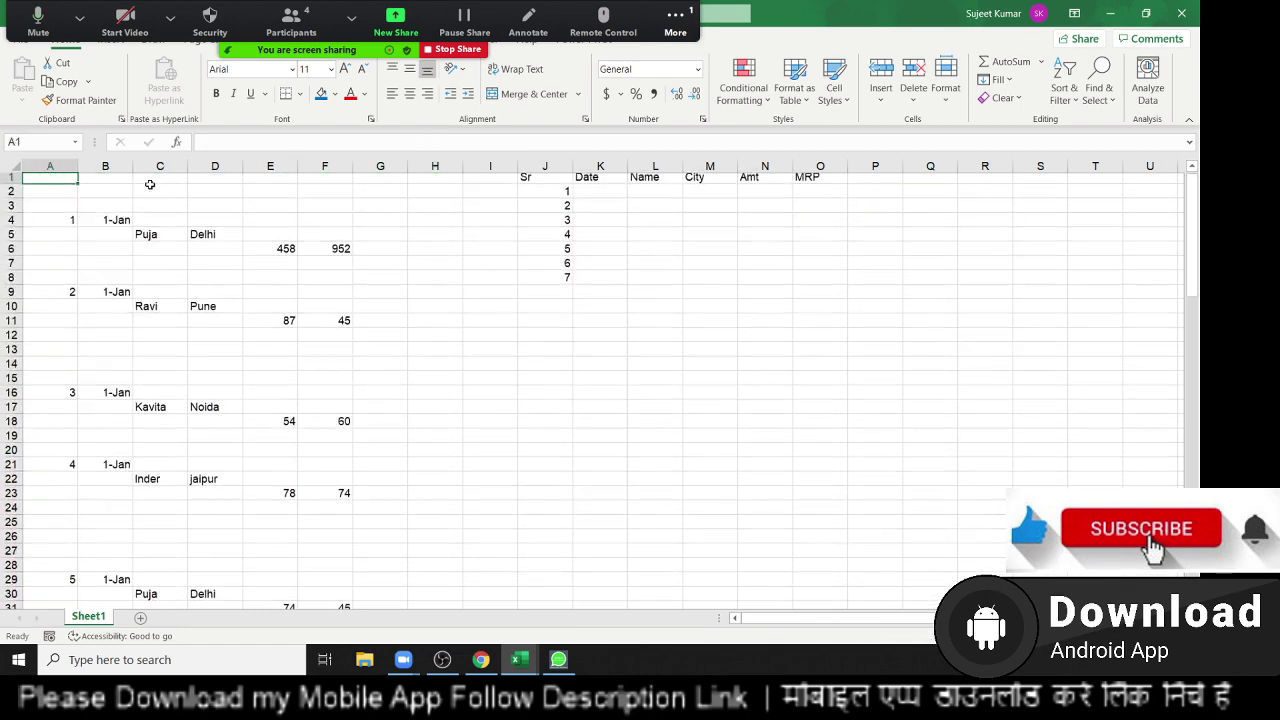
key(Right)
key(Right)
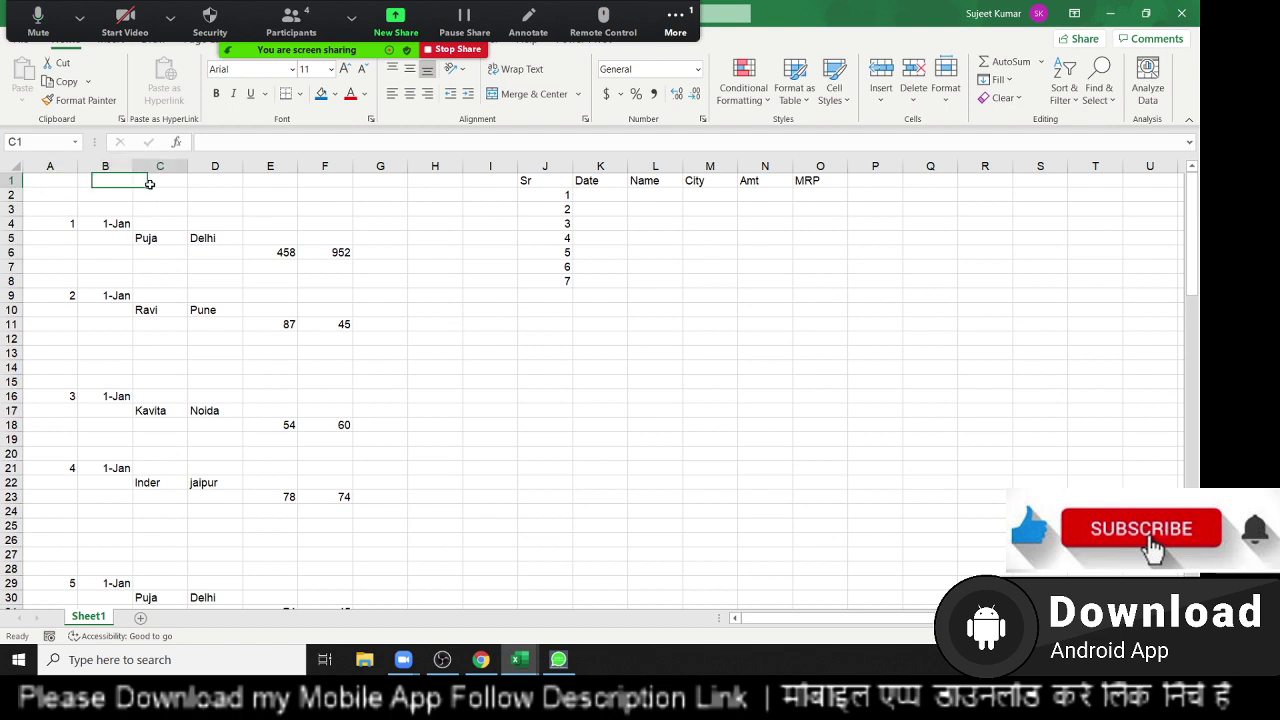
key(Right)
key(Right)
key(Right)
key(Right)
key(Right)
key(Right)
key(Right)
key(Right)
Drop the VLOOKUP attempt and enter =MATCH(J2,A:A,0) in K2 to find serial number 1.
key(Down)
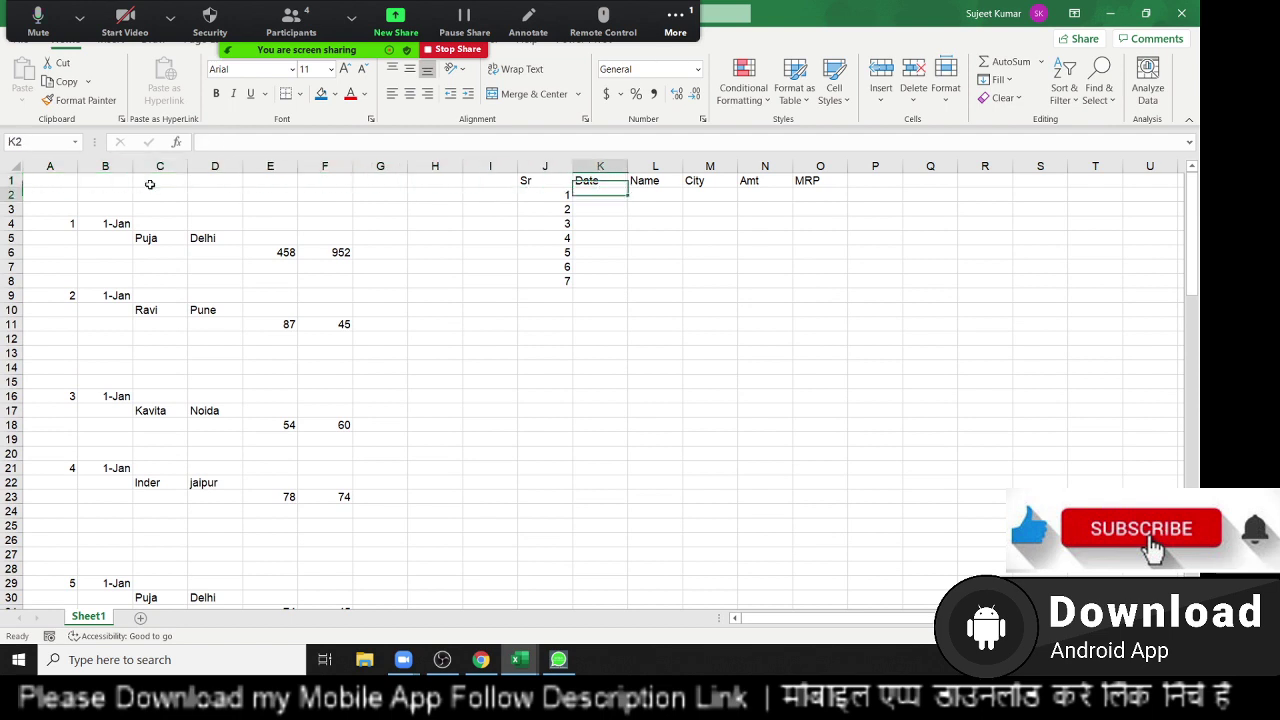
text(=vl)
key(Tab)
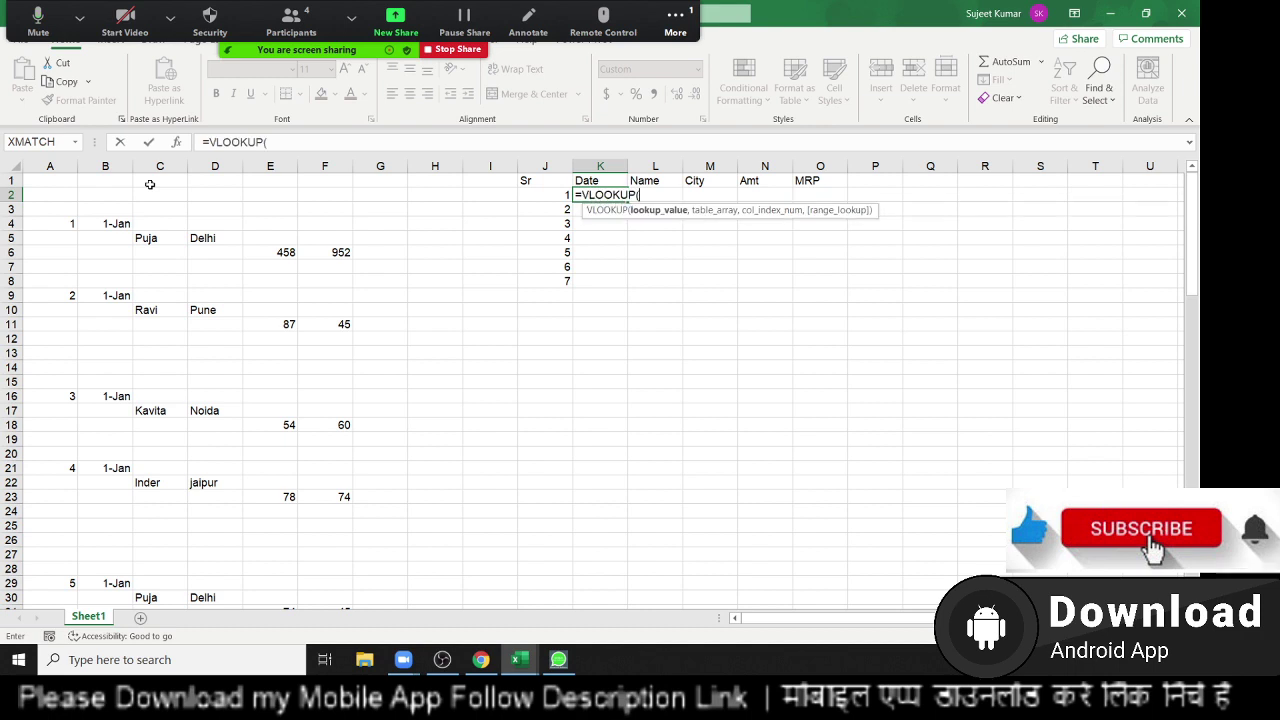
key(Escape)
text(=)
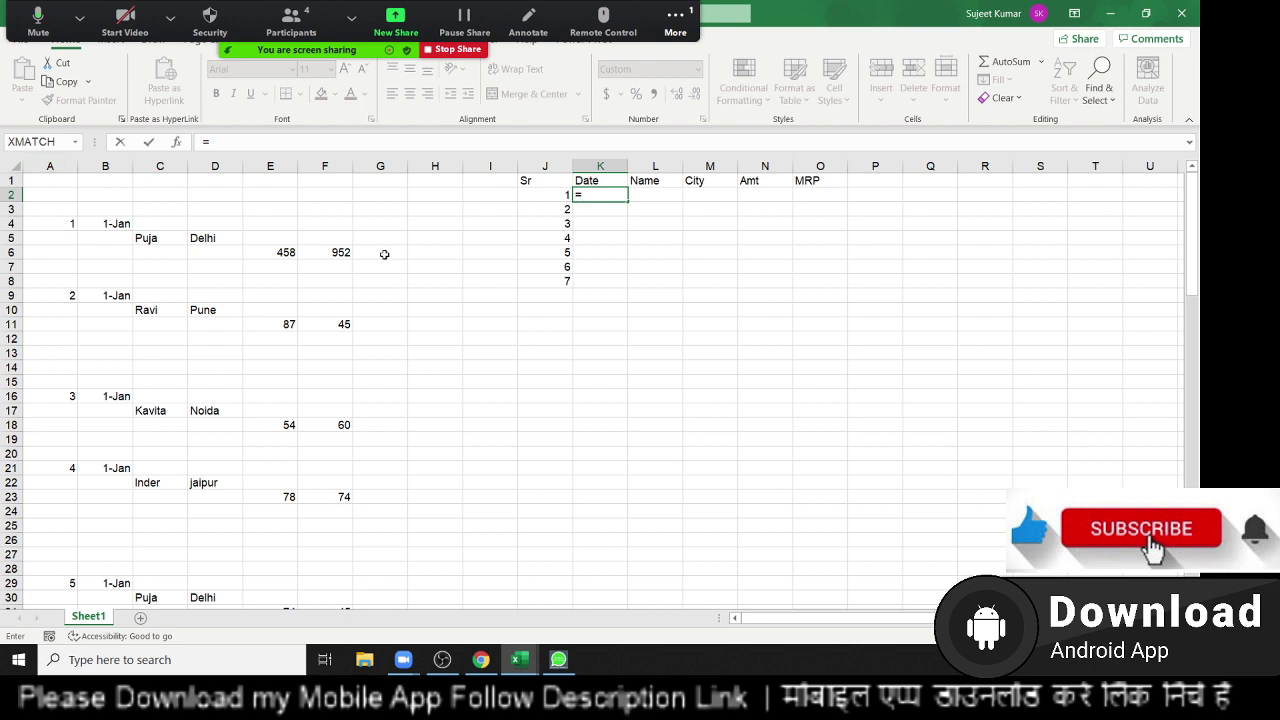
text(ma)
key(Tab)
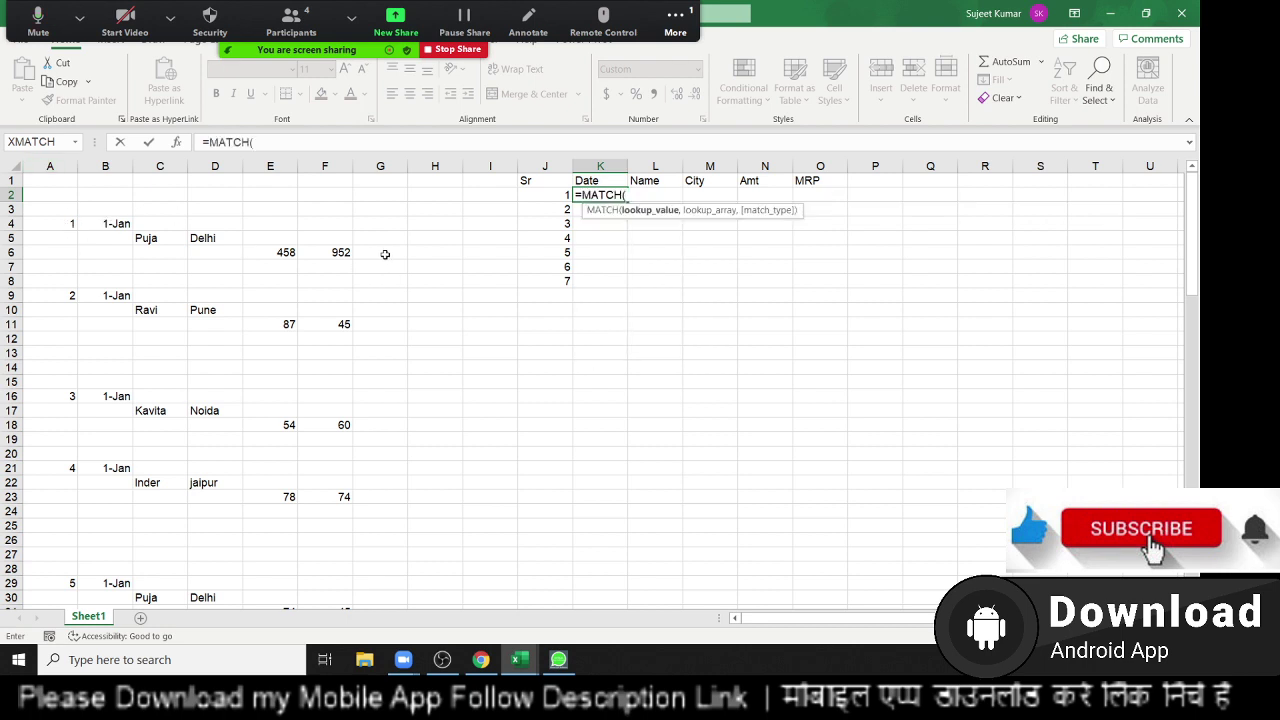
key(Left)
text(,)
key(Left)
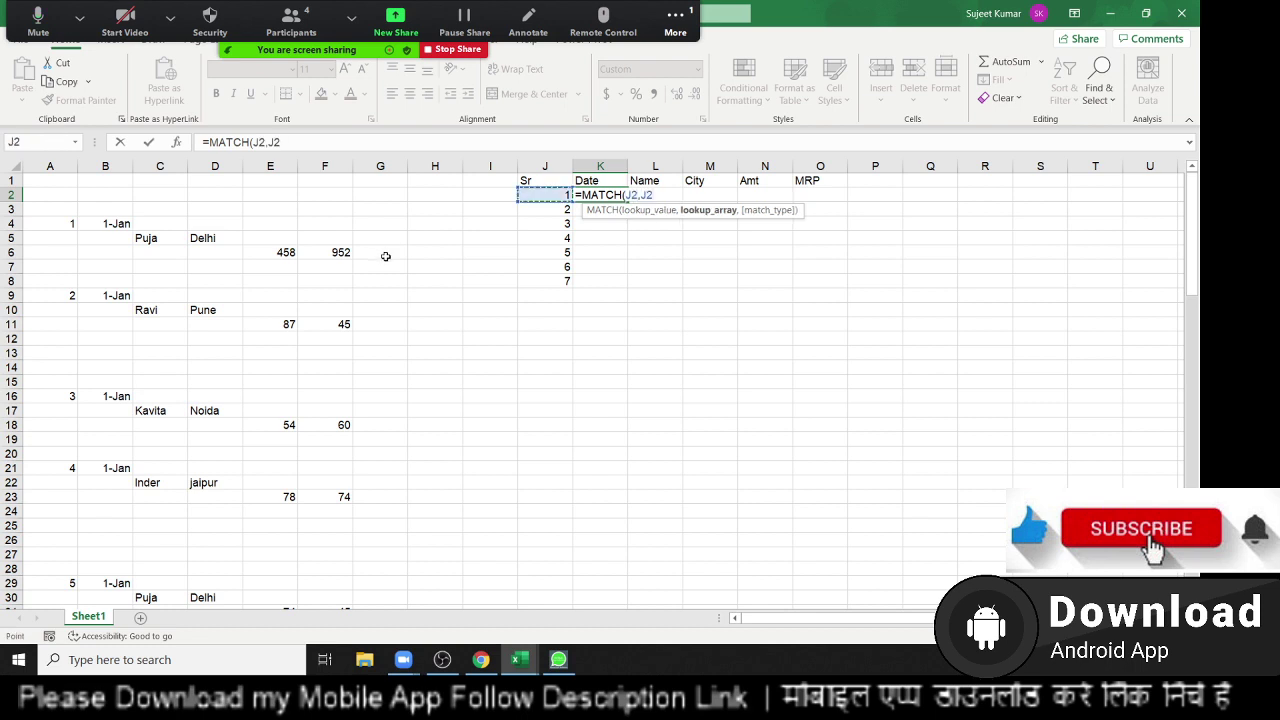
key(Left)
key(Left)
key(Left)
key(Left)
key(Left)
key(ctrl+space)
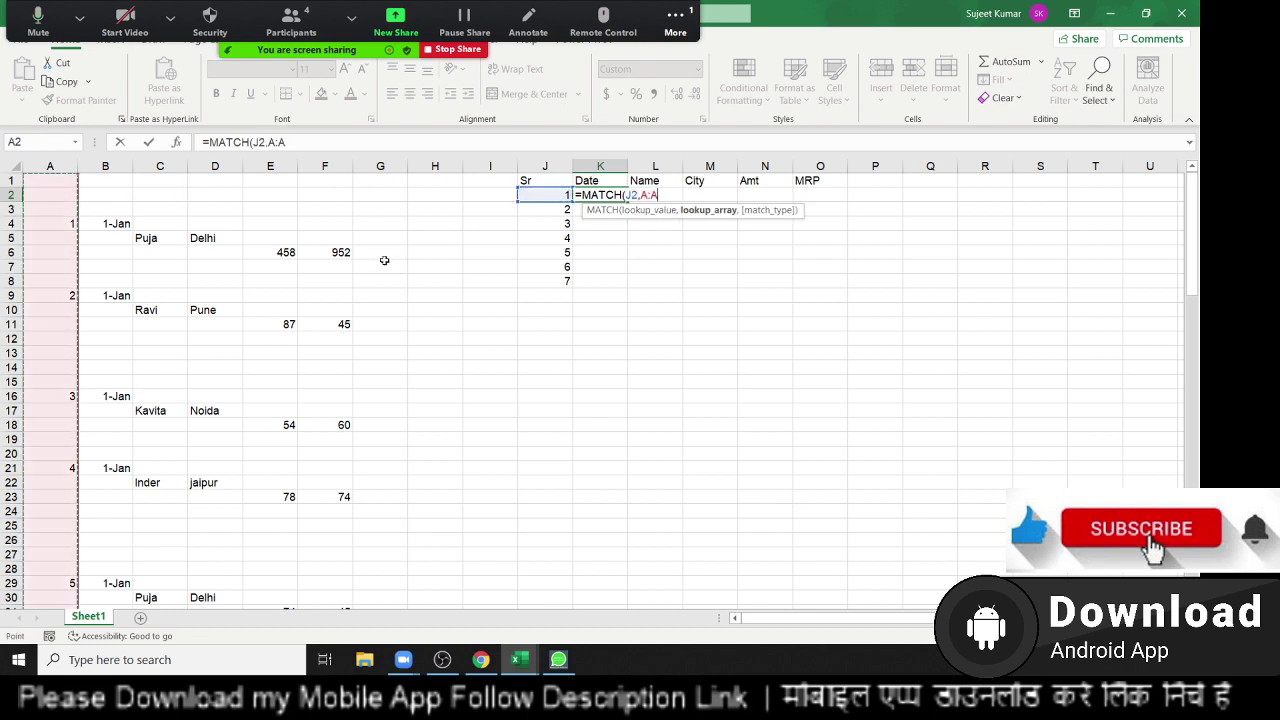
text(,0)
key(ctrl+Return)
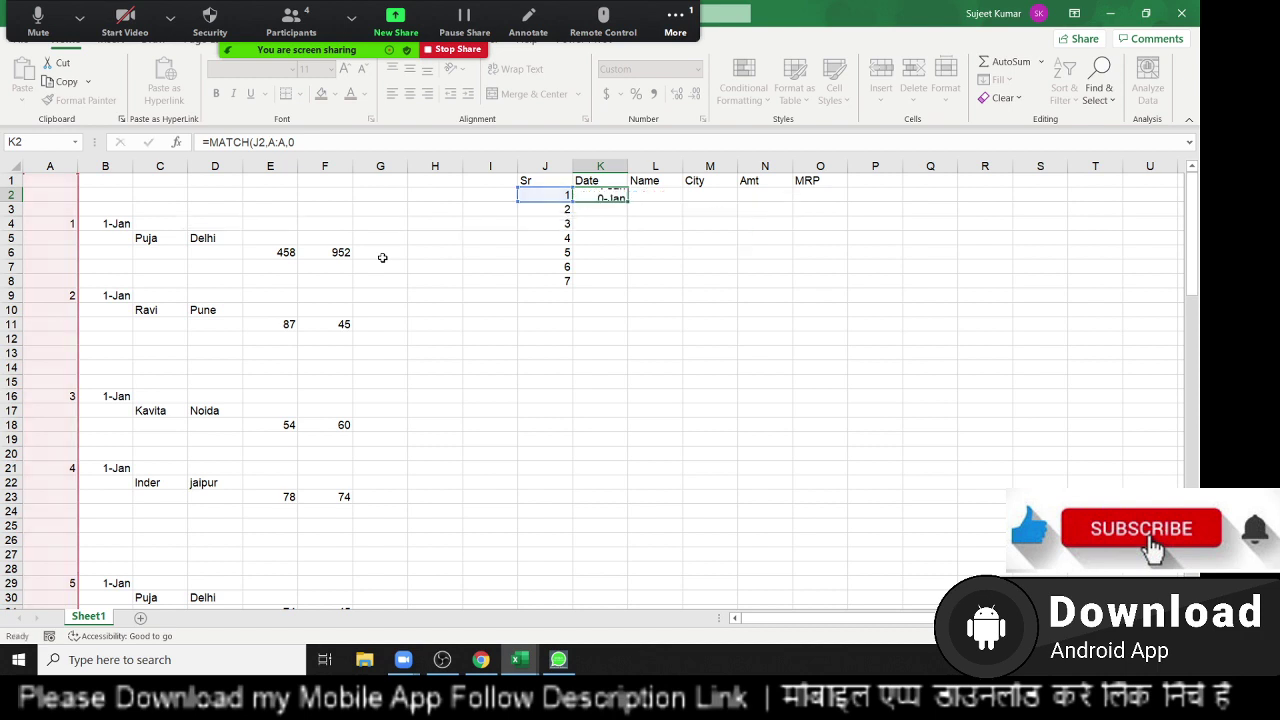
Format K2 as General so it shows 4, and check serial 1's row in column A.
key(ctrl+shift+asciitilde)
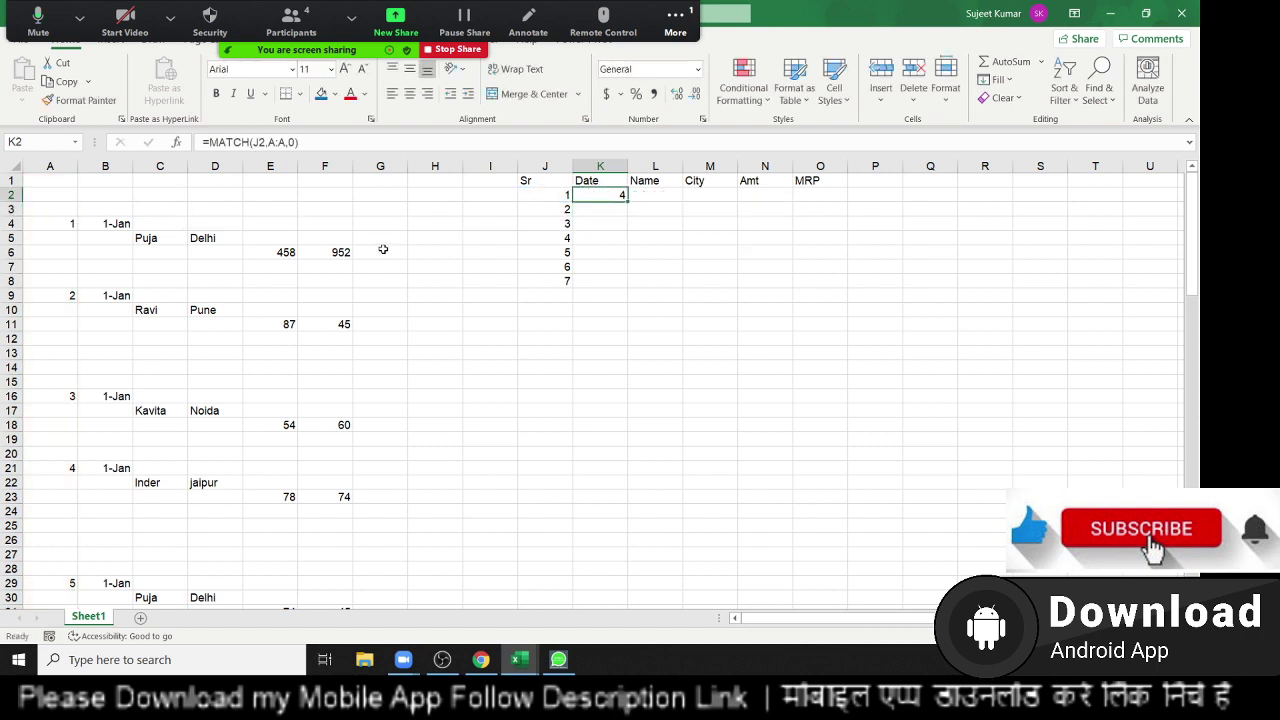
key(Left)
key(ctrl+Left)
key(Down)
key(Down)
key(Right)
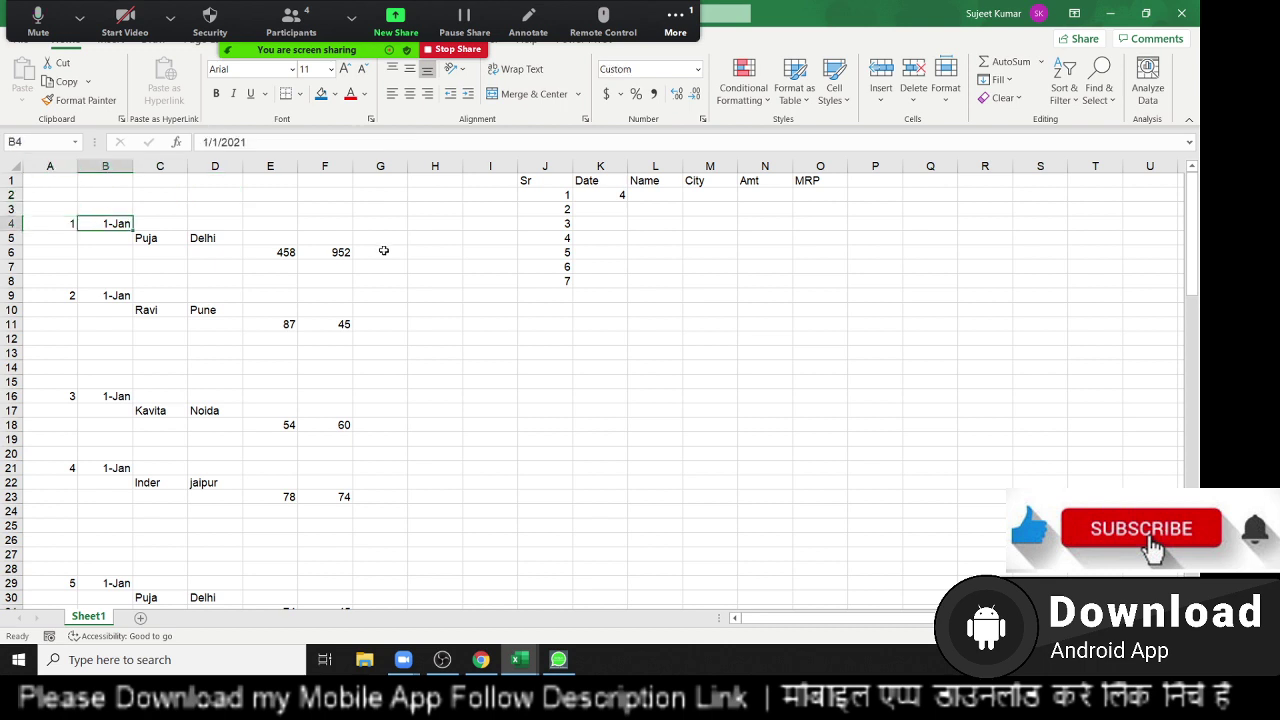
key(Right)
key(Right)
key(Right)
key(Right)
key(Right)
key(Right)
key(Right)
key(Up)
key(Up)
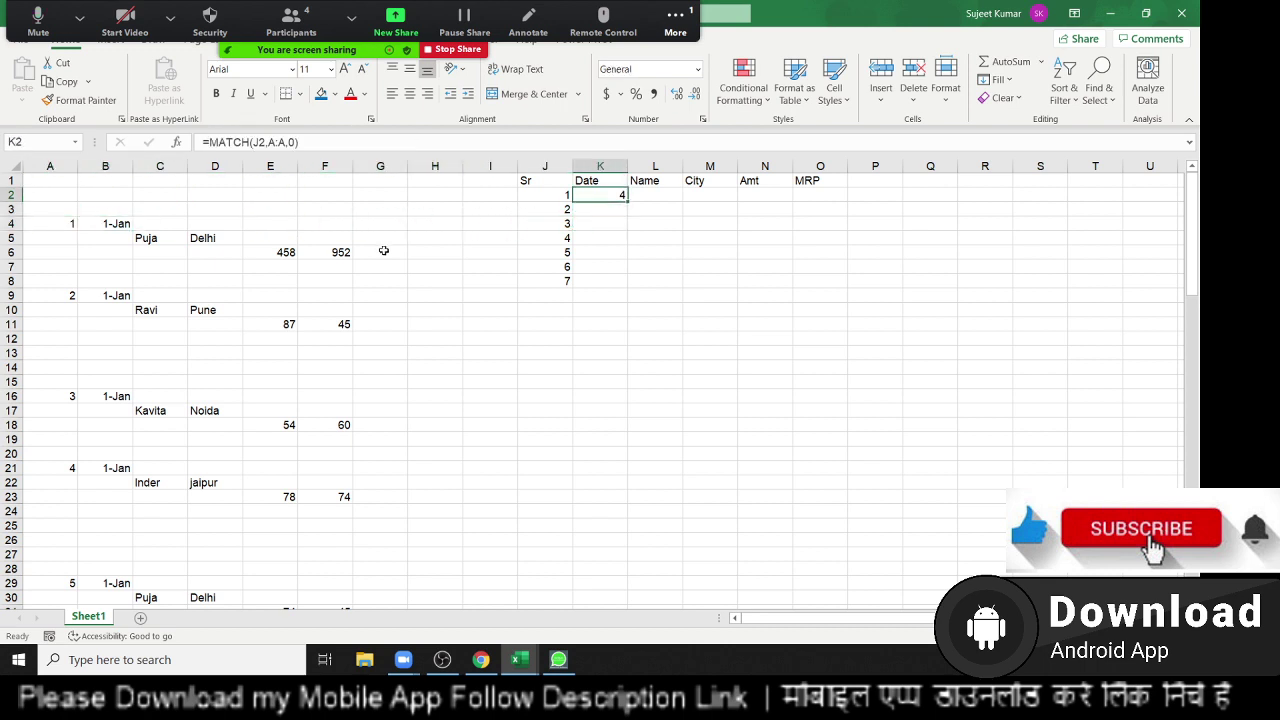
Wrap K2 as =OFFSET(A1,MATCH(J2,A:A,0)-1,1) so it returns the date value 44197.
double_click(611, 193)
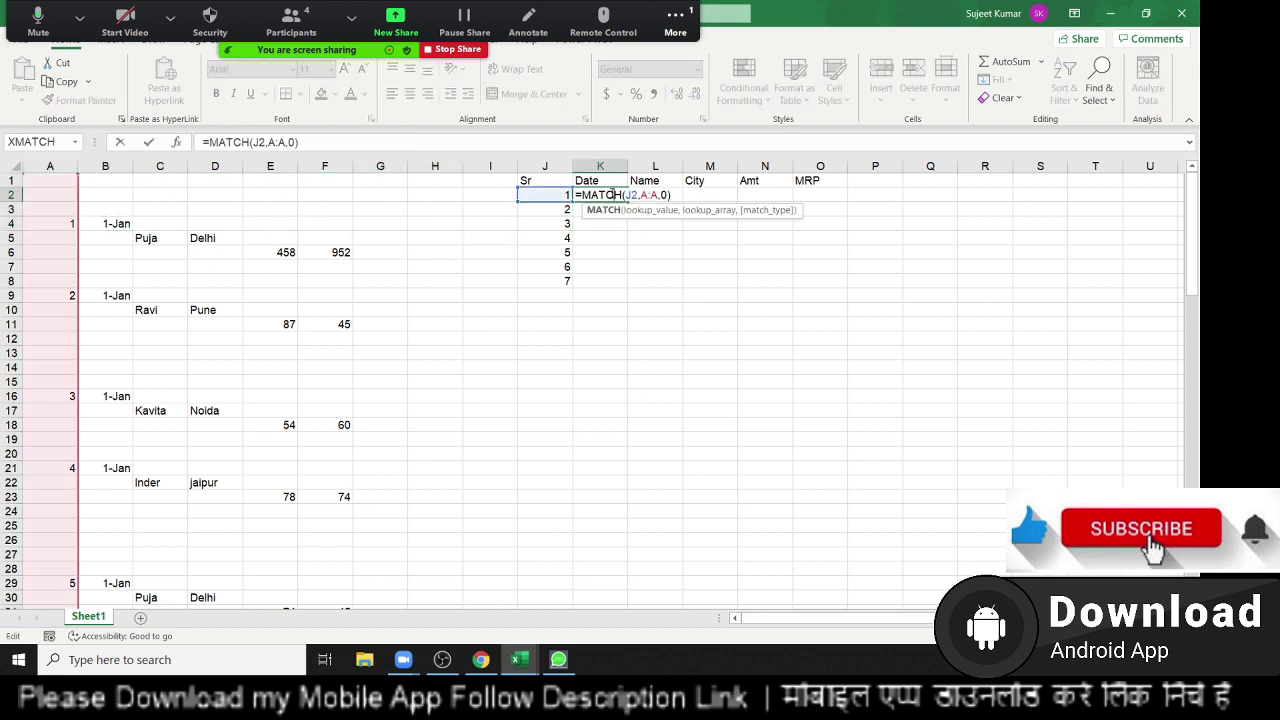
click(583, 195)
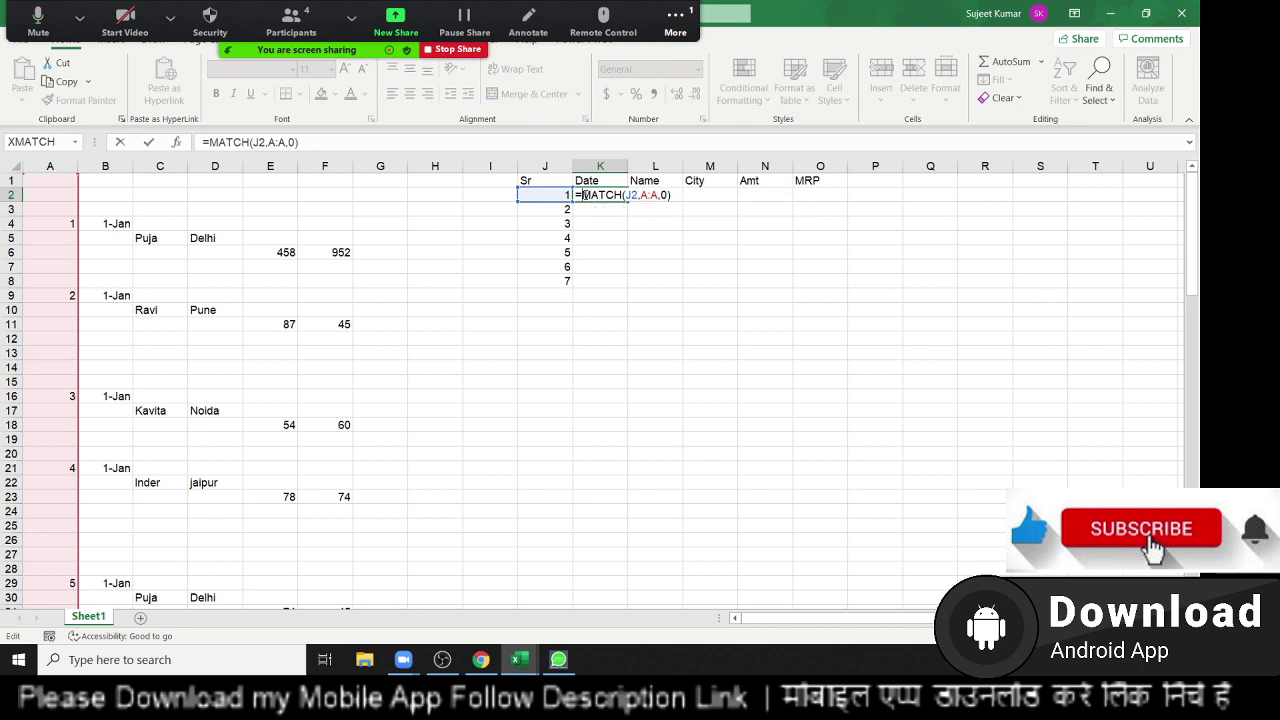
text(OFFSET)
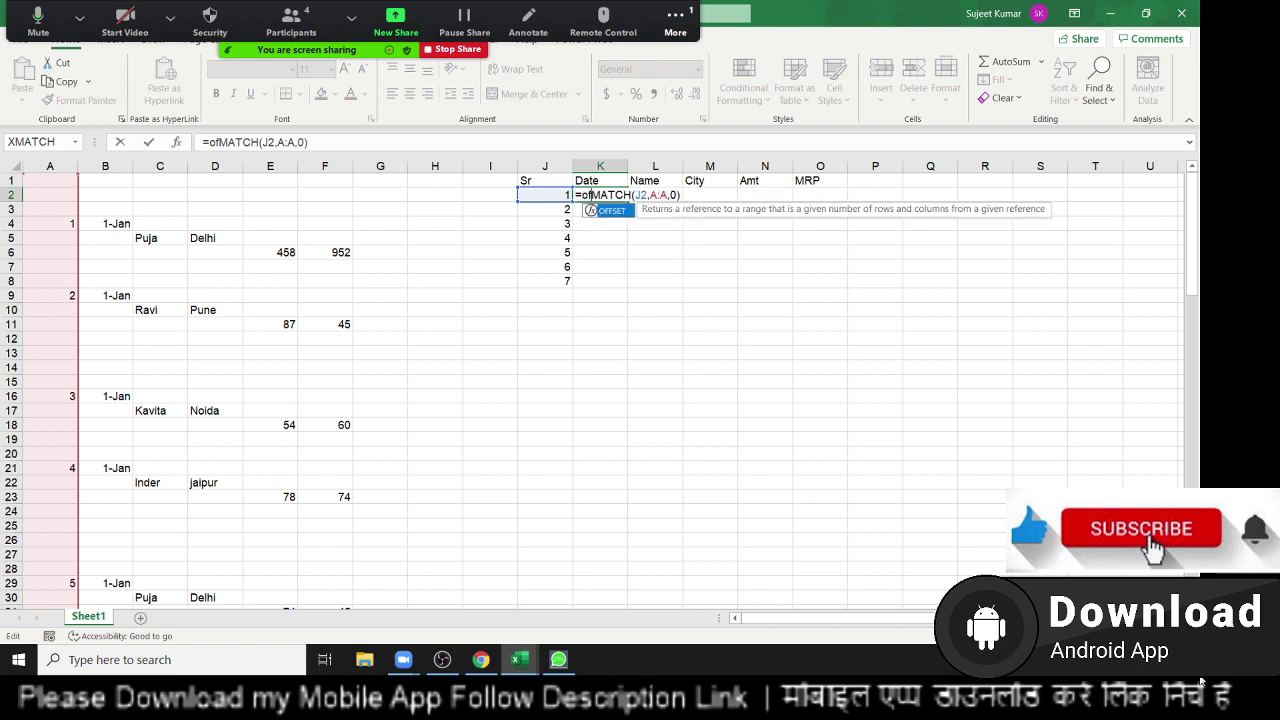
text(()
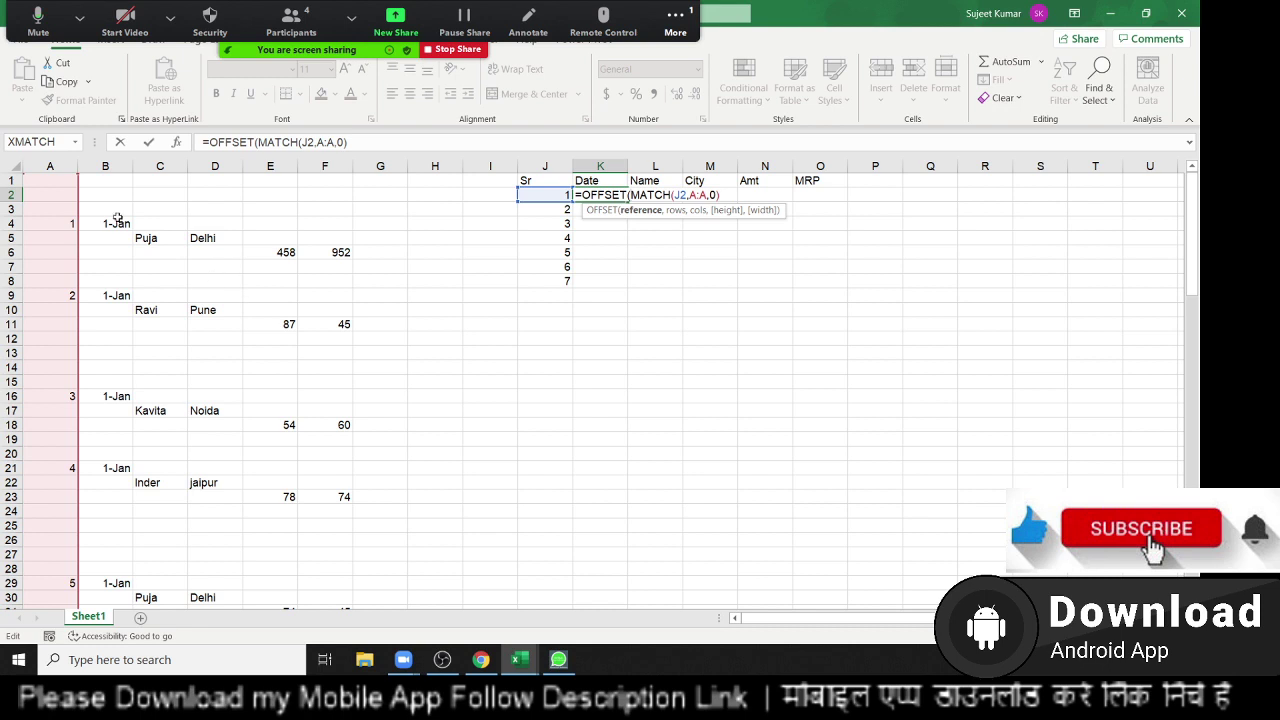
click(47, 180)
text(,A:A)
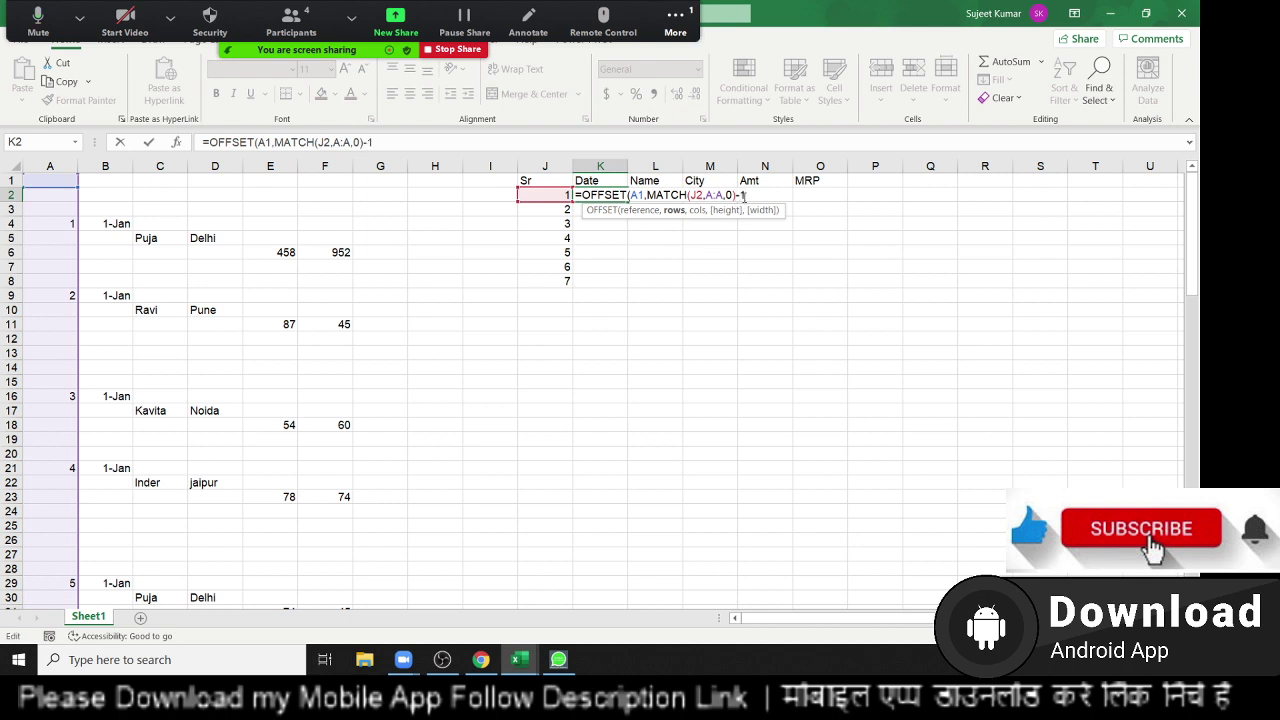
text(,1)
key(Return)
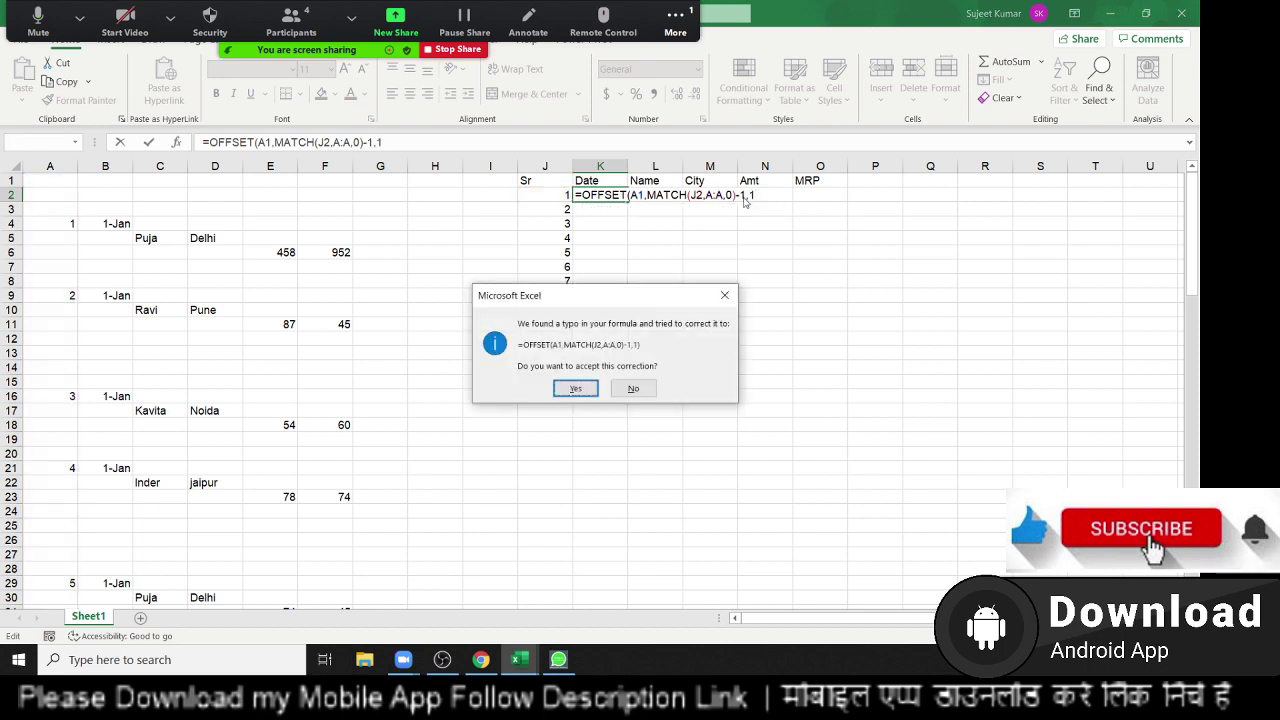
key(Return)
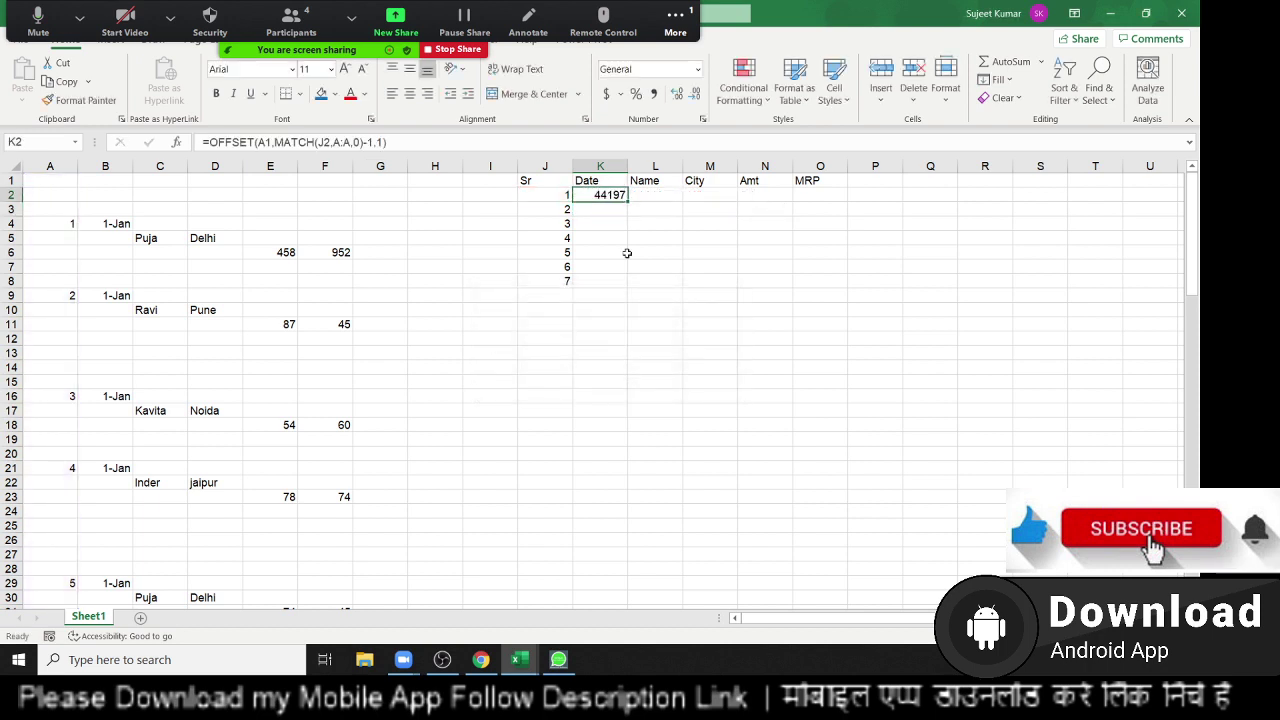
Lock the reference as $A$1 and fill the Date formula from K2 down to K25.
click(592, 185)
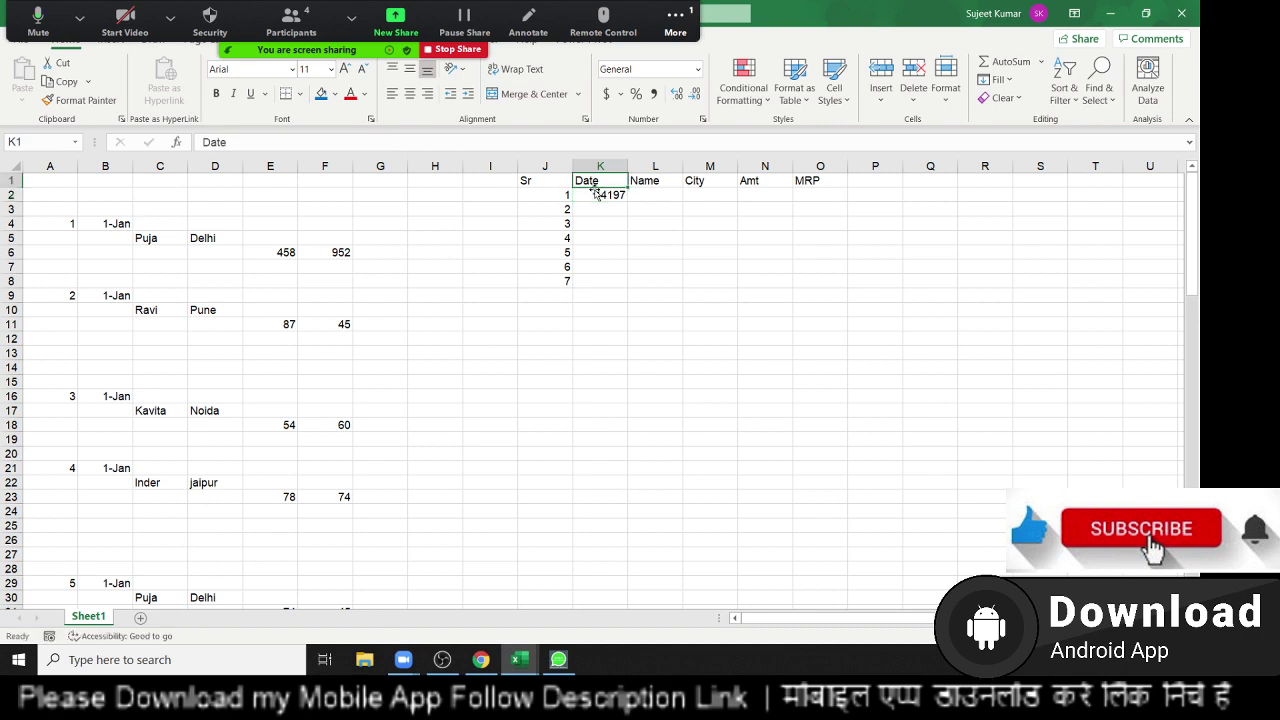
double_click(596, 194)
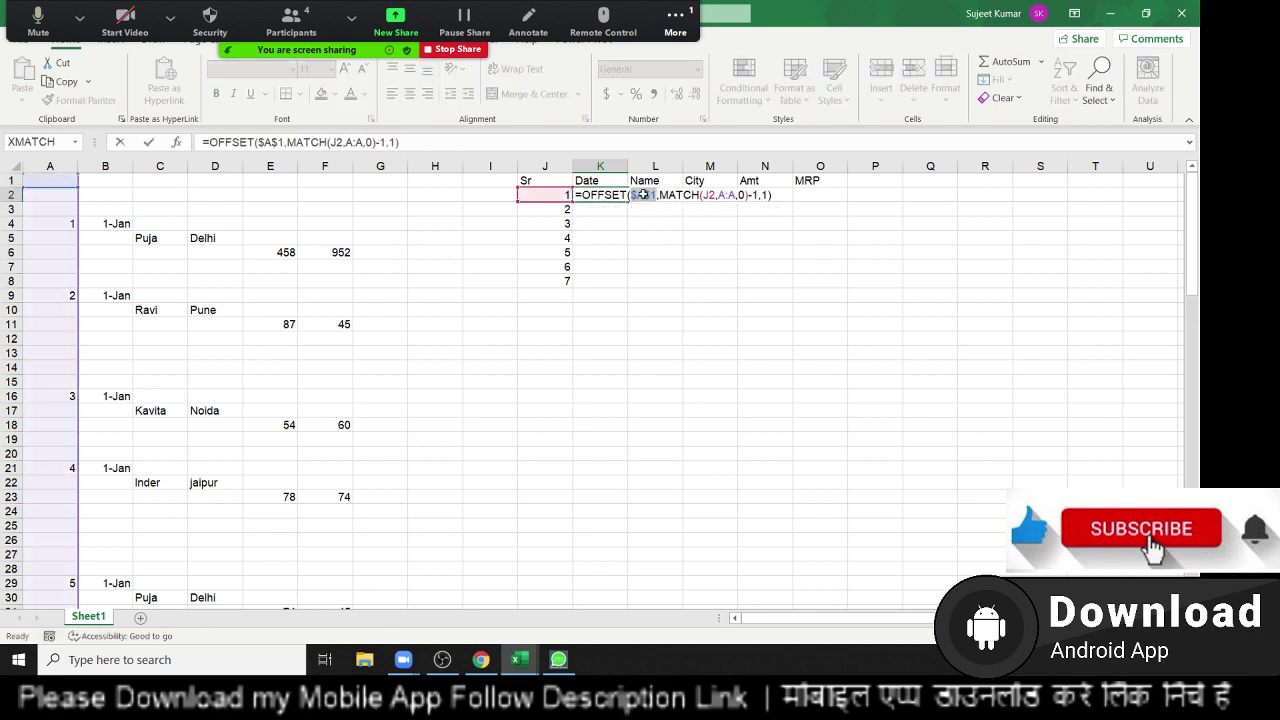
key(Return)
click(598, 194)
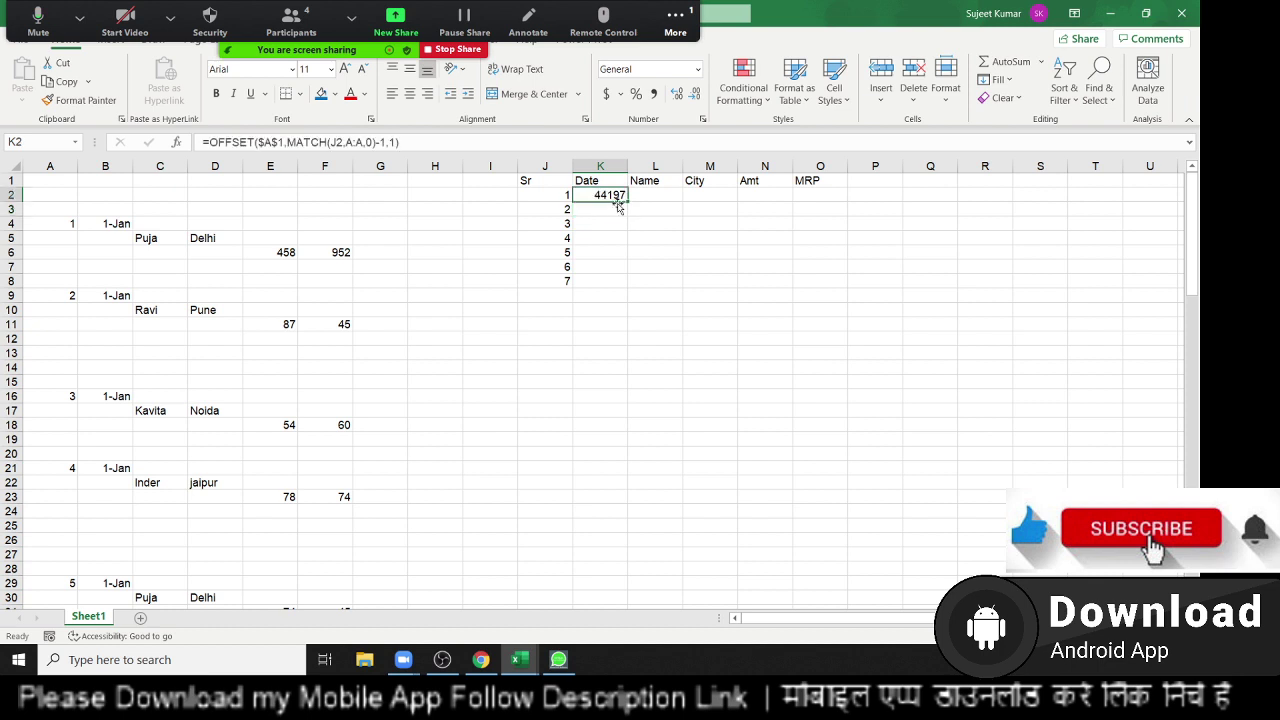
drag(628, 202, 630, 532)
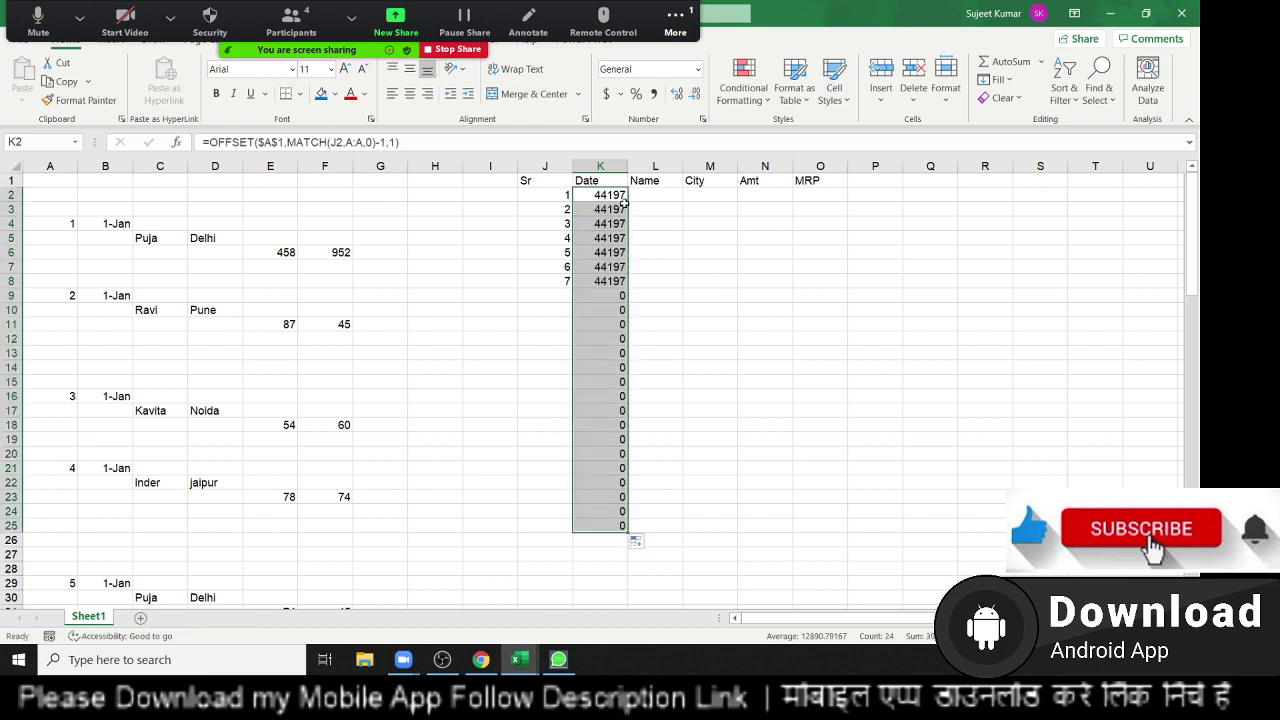
Copy K2's Date formula text for reuse in the Name column.
double_click(620, 195)
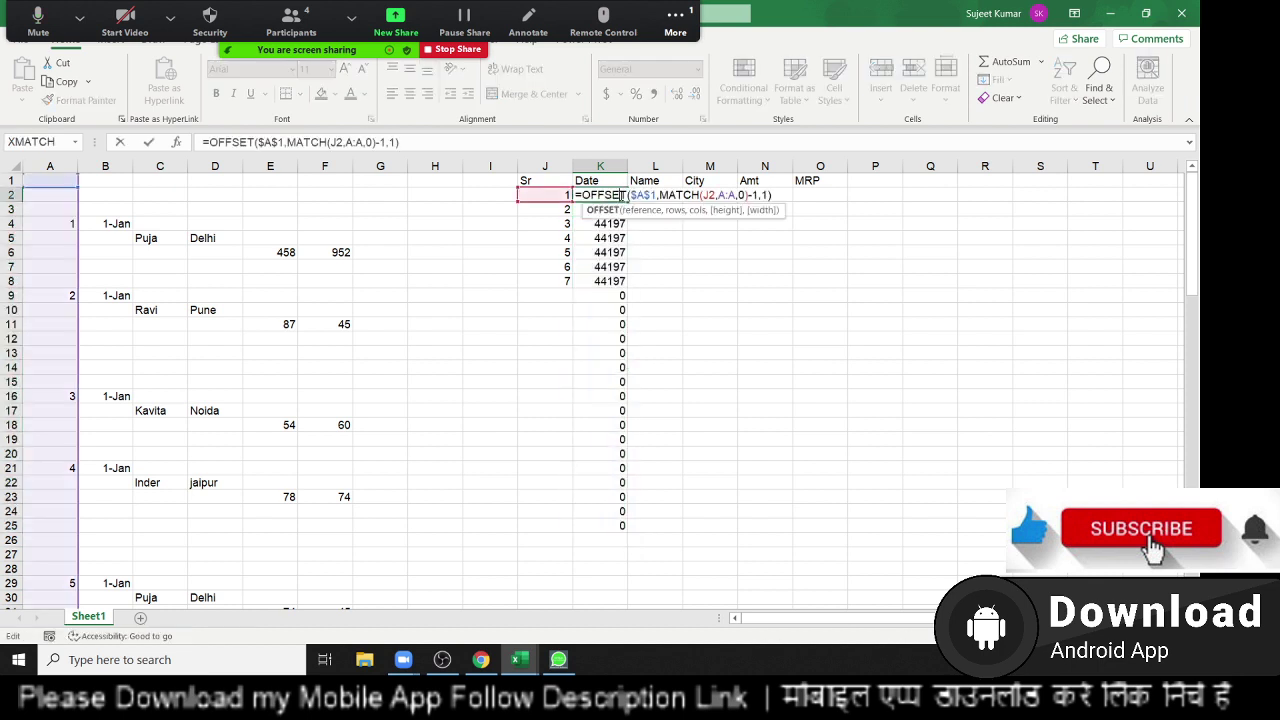
triple_click(598, 194)
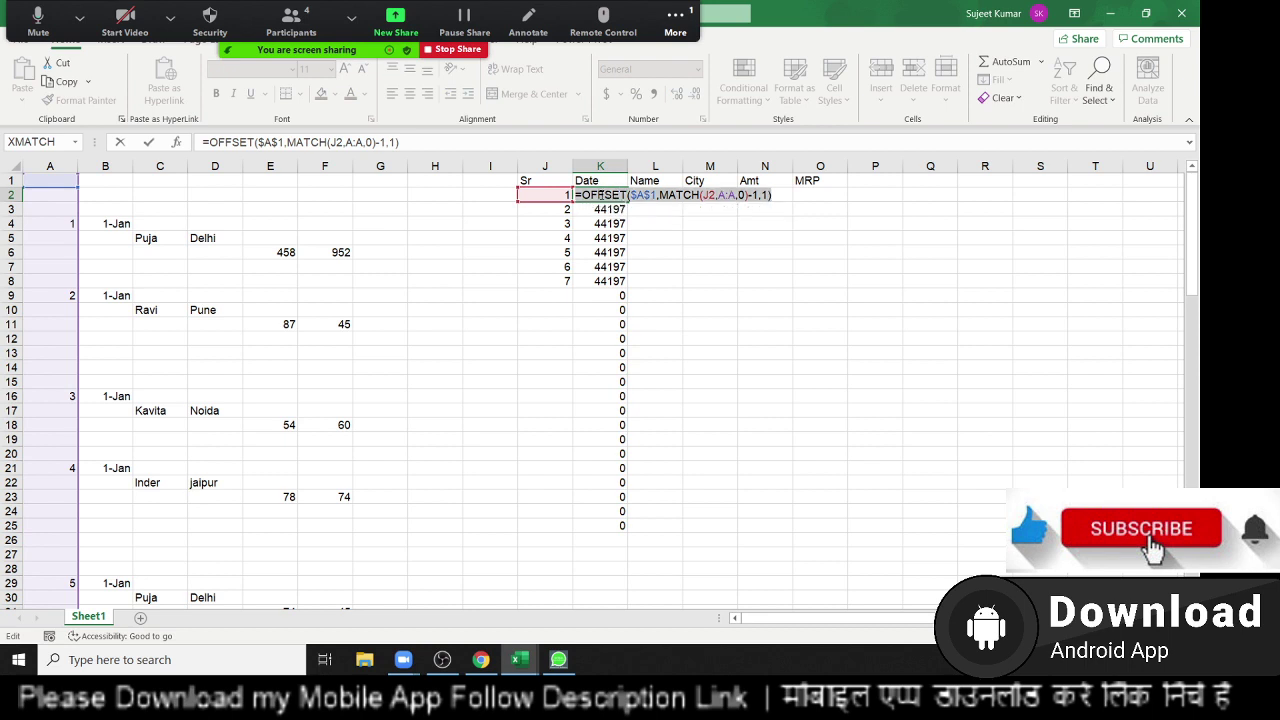
key(ctrl+c)
key(Escape)
double_click(658, 193)
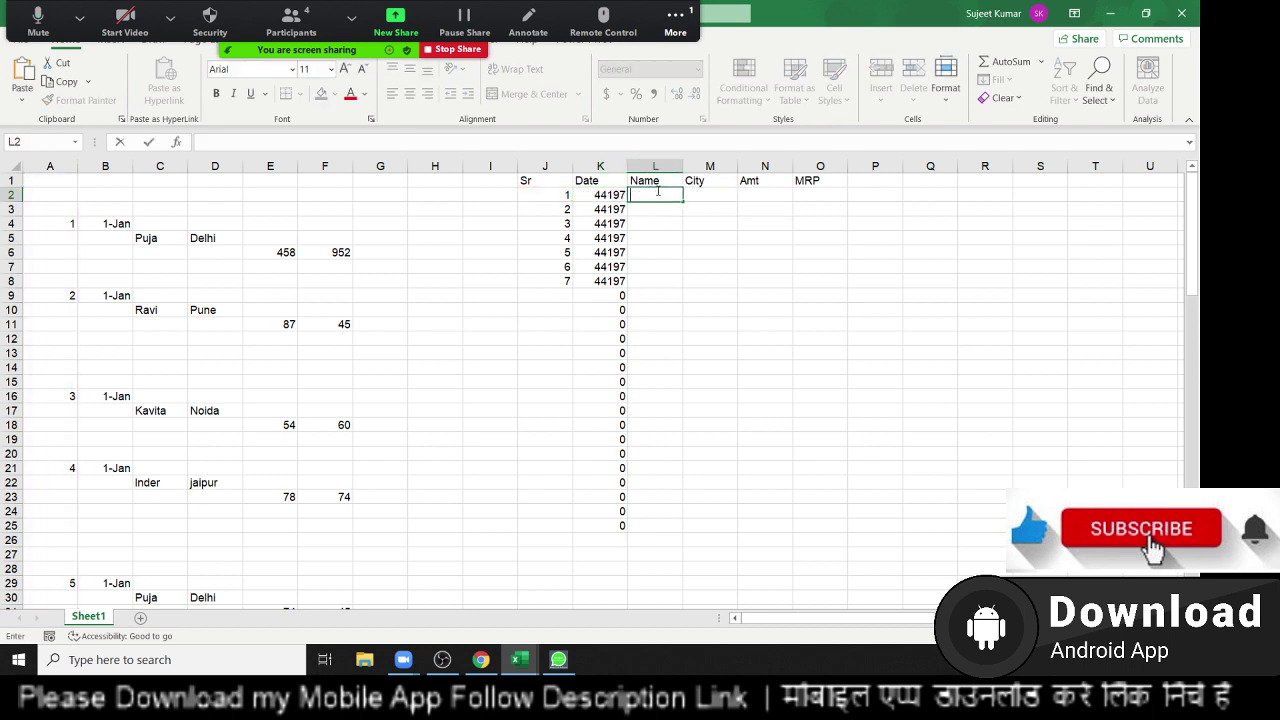
Set L2 to =OFFSET($A$1,MATCH(J2,A:A,0),2) and fill it down the Name column.
key(ctrl+v)
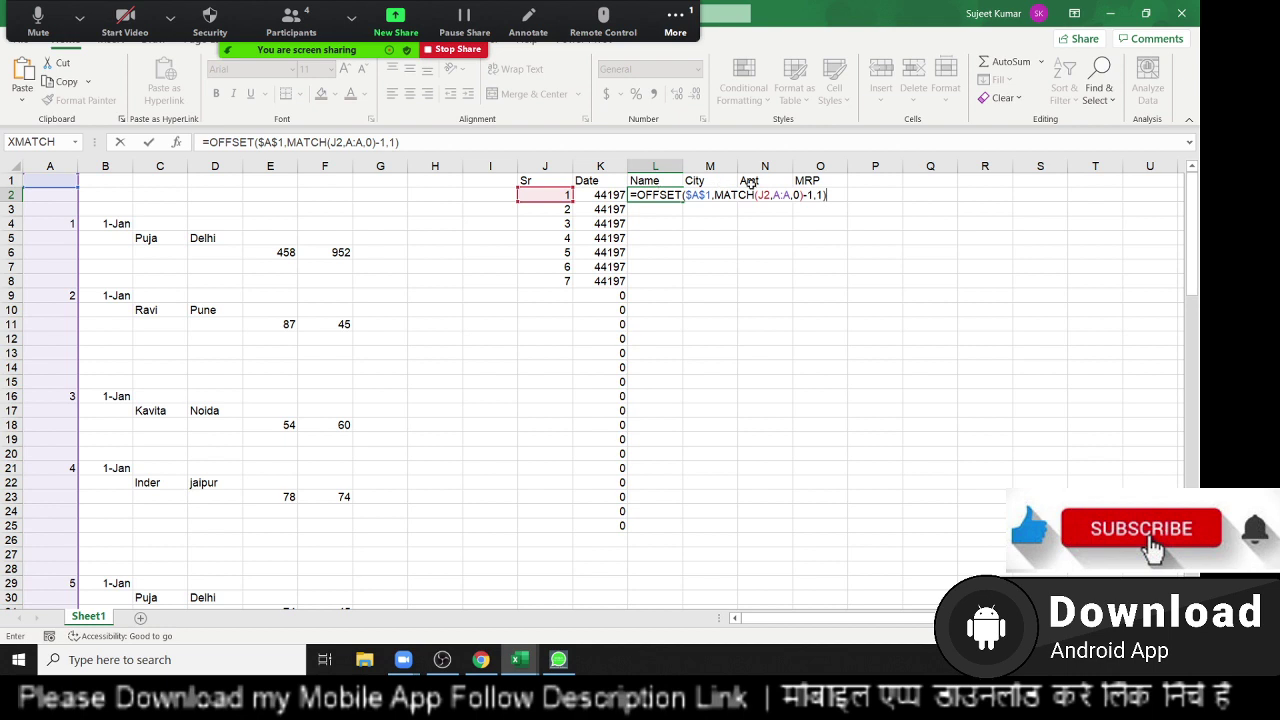
click(801, 196)
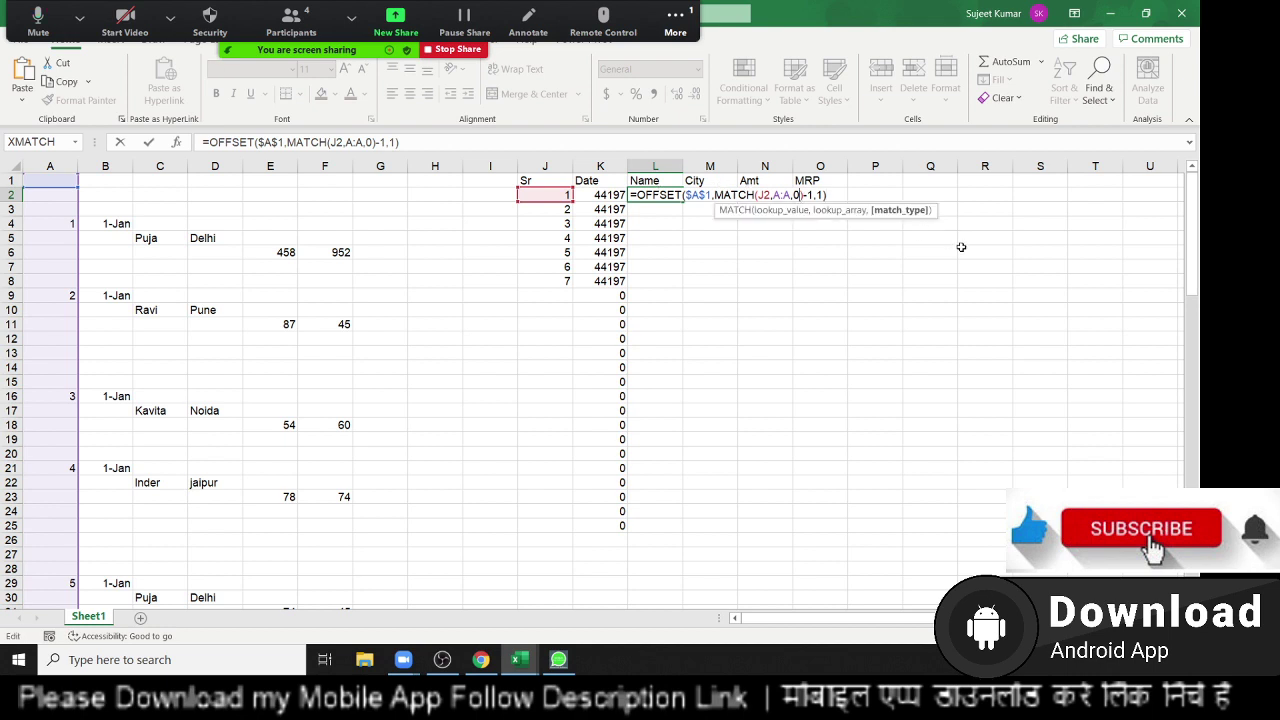
key(Delete)
key(Delete)
key(Delete)
text())
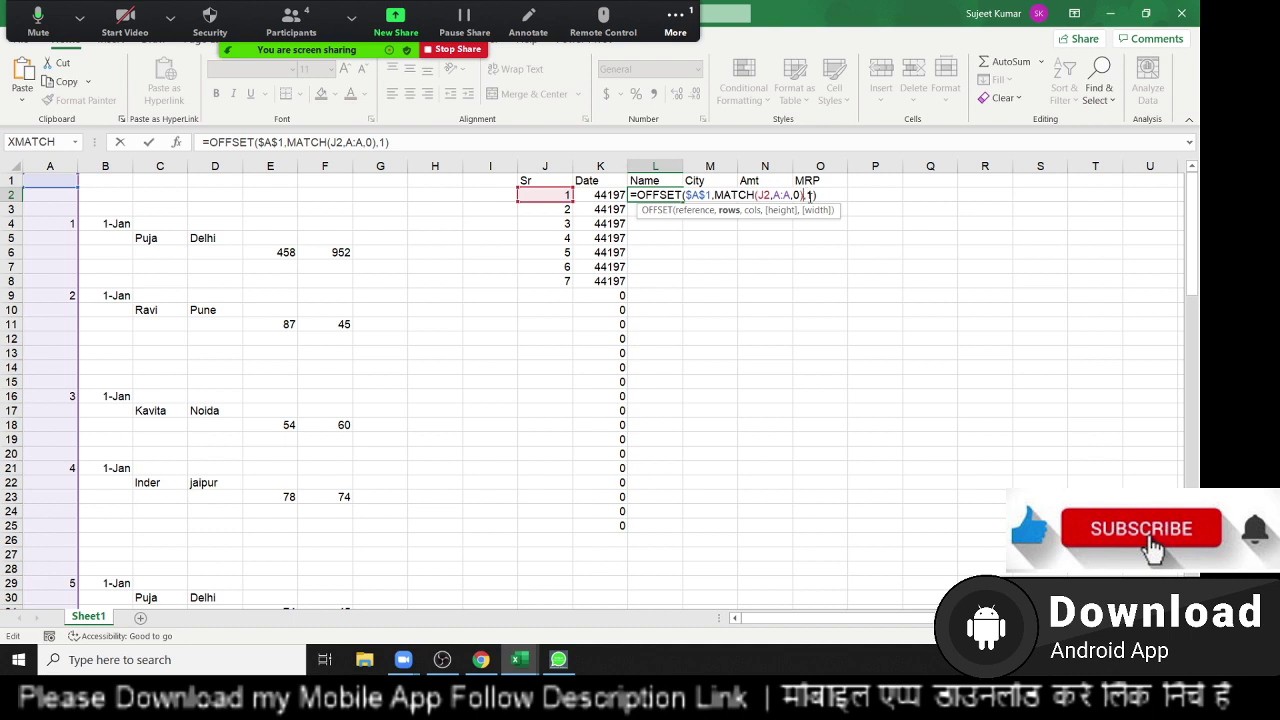
click(808, 196)
key(BackSpace)
text(2)
key(Return)
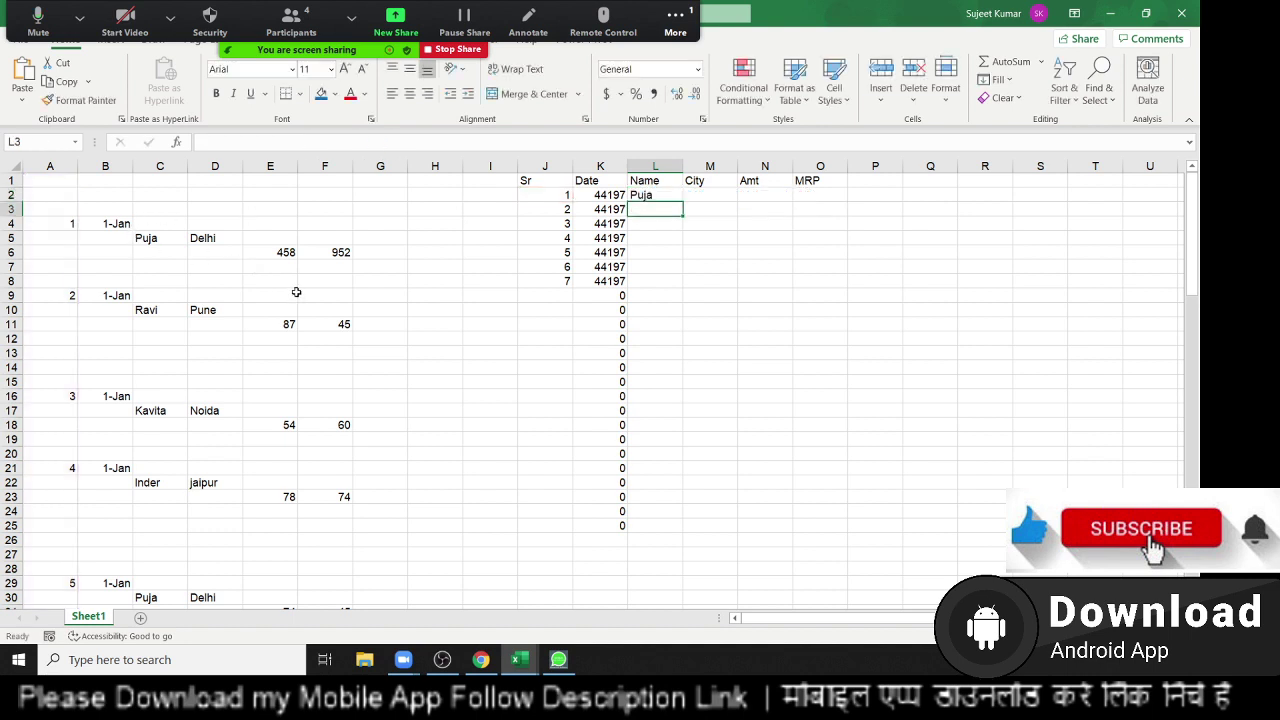
key(Up)
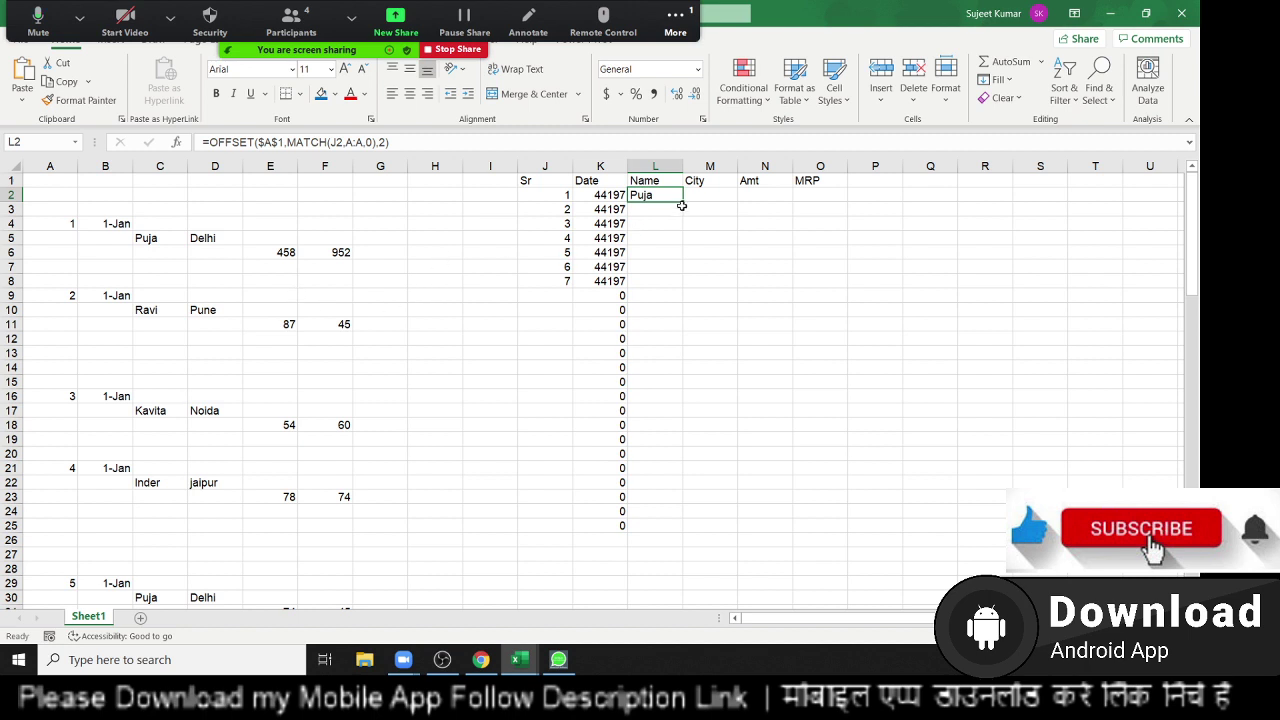
double_click(683, 204)
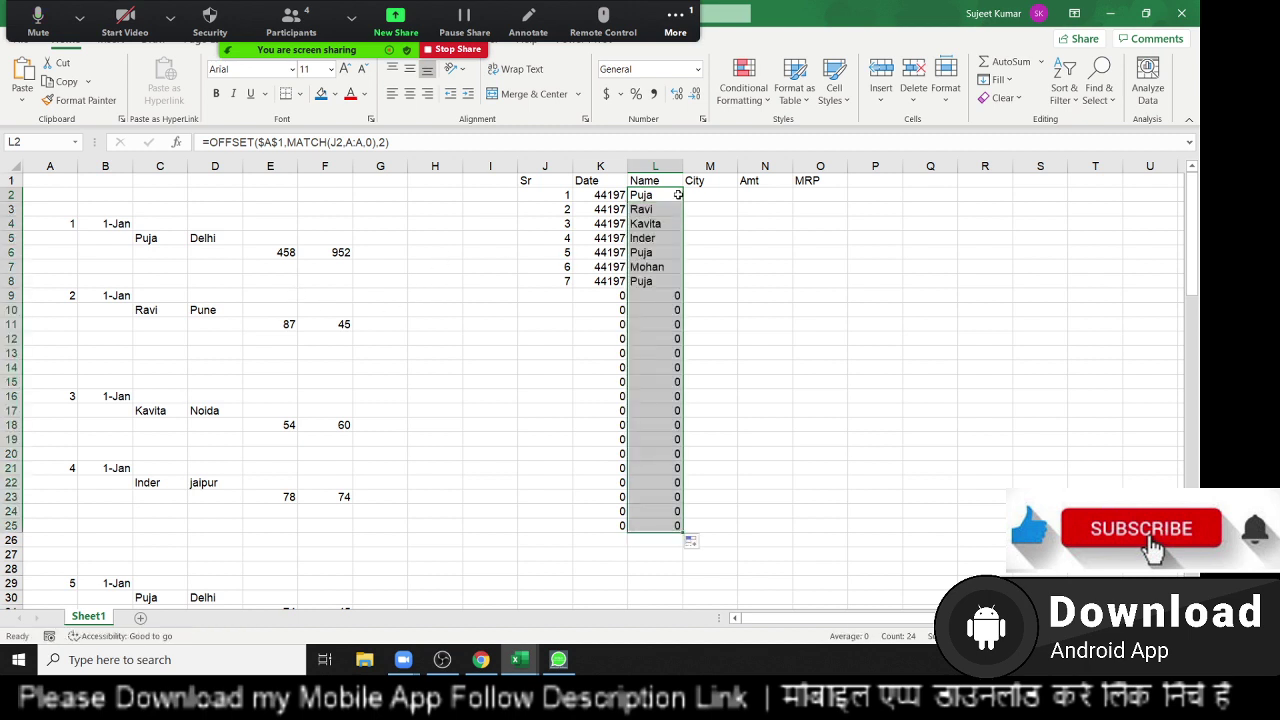
Copy L2's formula text into the first City cell M2.
click(679, 198)
double_click(655, 196)
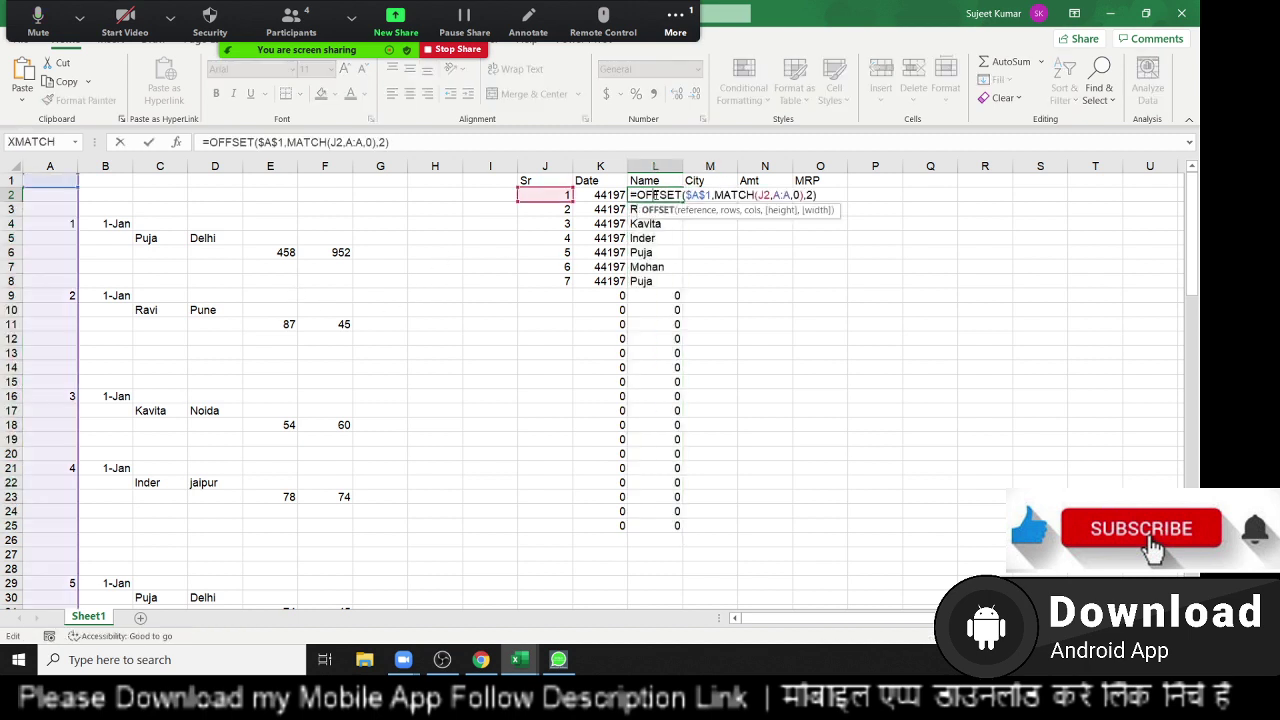
triple_click(655, 196)
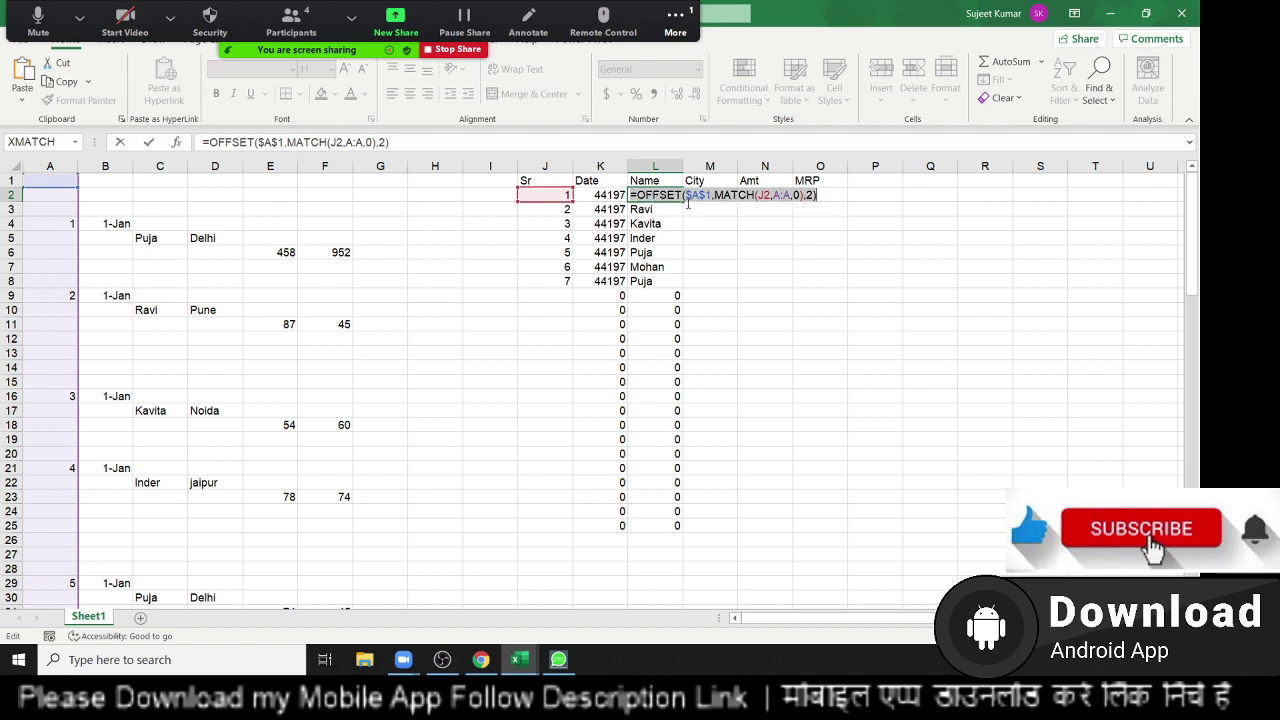
key(ctrl+c)
key(Escape)
click(703, 196)
key(ctrl+v)
Use column offset 3 in M2 and fill the City column (Delhi, Pune, Noida, jaipur, Delhi, Delhi, Patna).
key(ctrl+shift+Down)
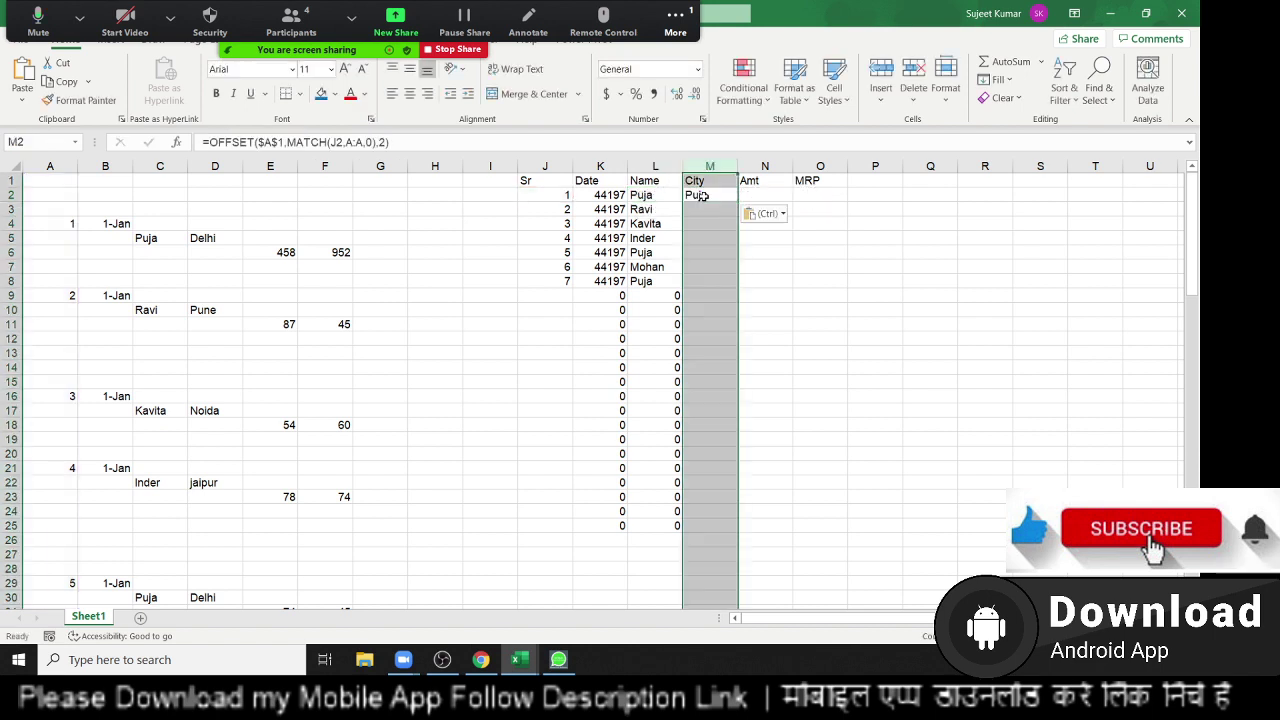
double_click(703, 196)
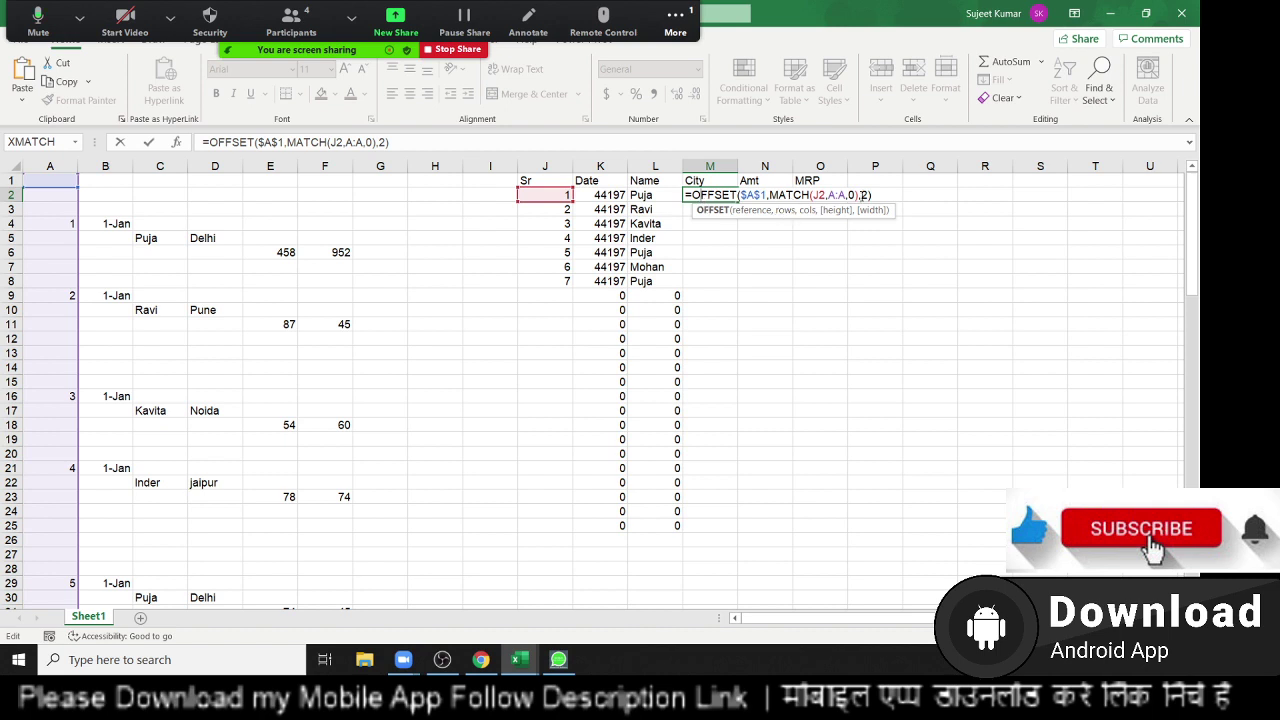
click(861, 195)
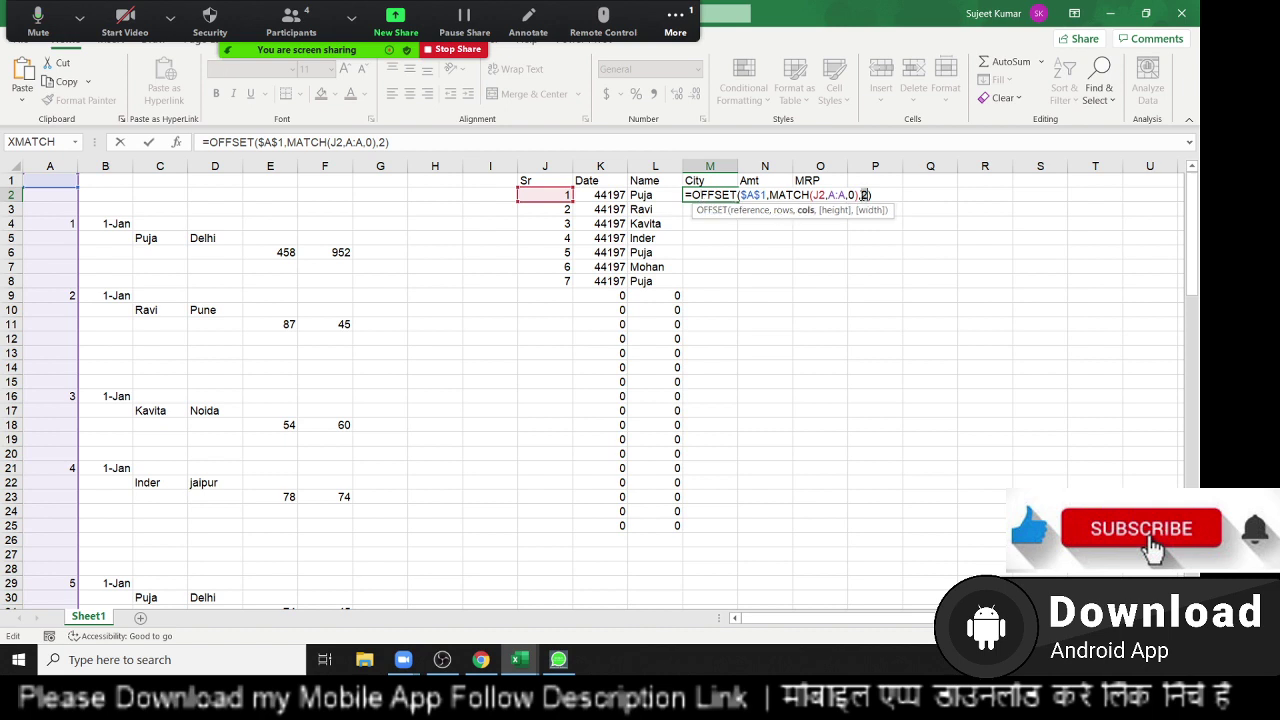
text(3)
key(Escape)
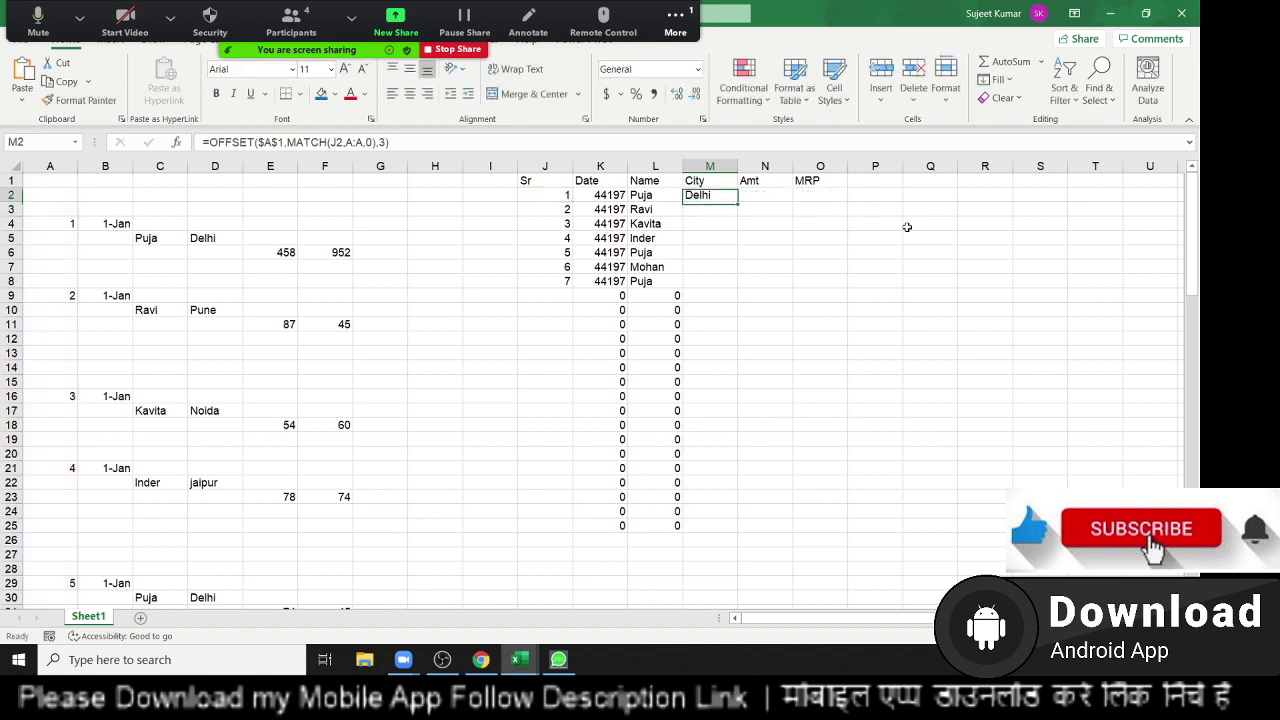
double_click(738, 202)
click(641, 93)
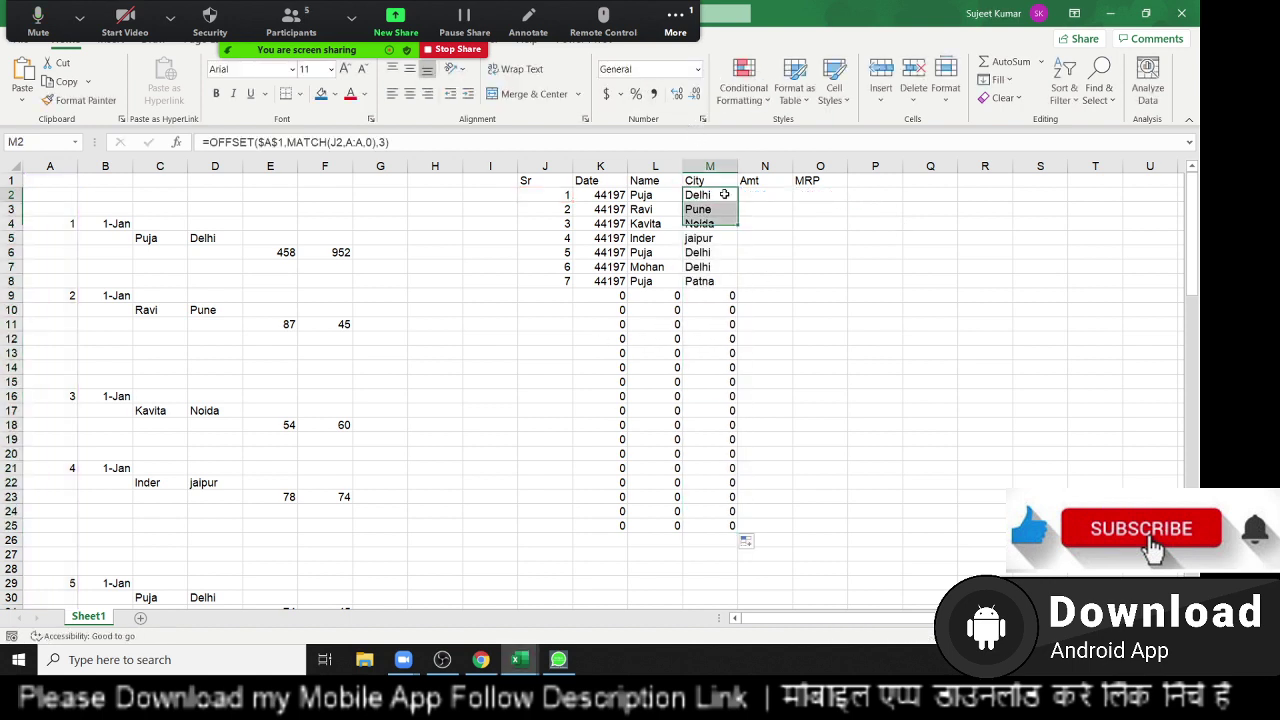
Copy M2's formula text and select the first Amt cell N2.
double_click(724, 195)
key(shift+End)
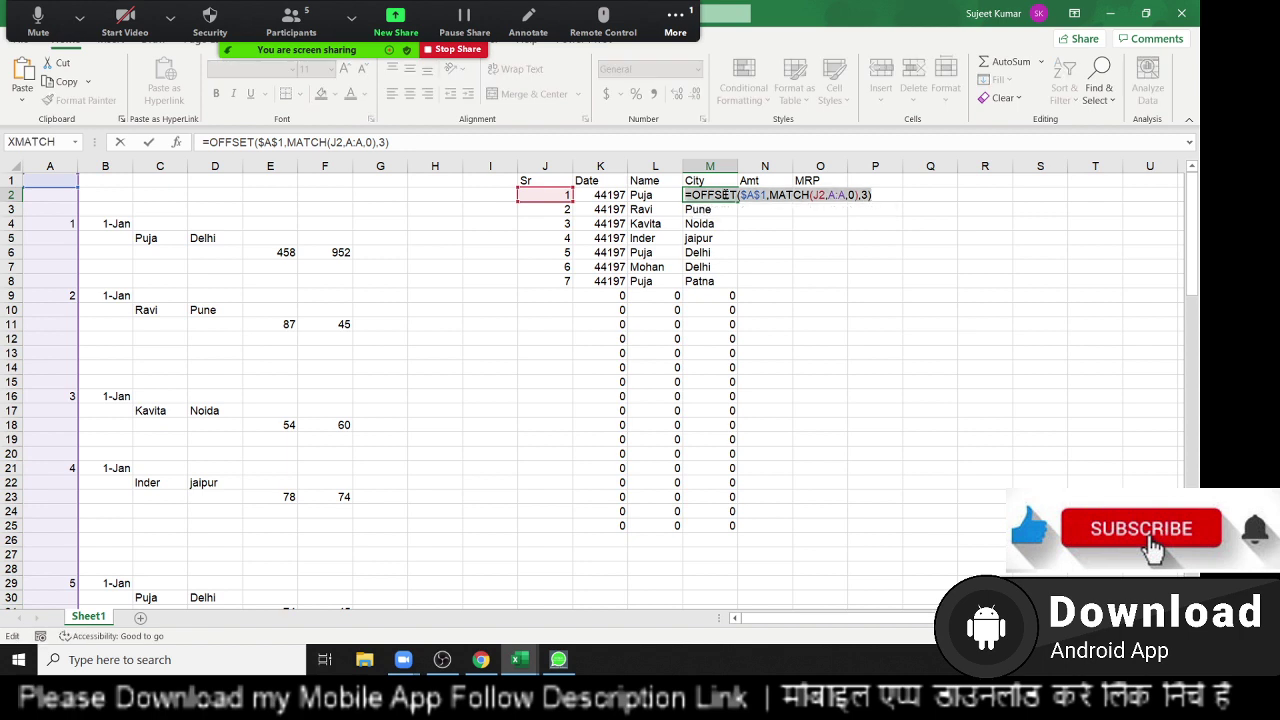
key(ctrl+c)
key(Escape)
click(792, 200)
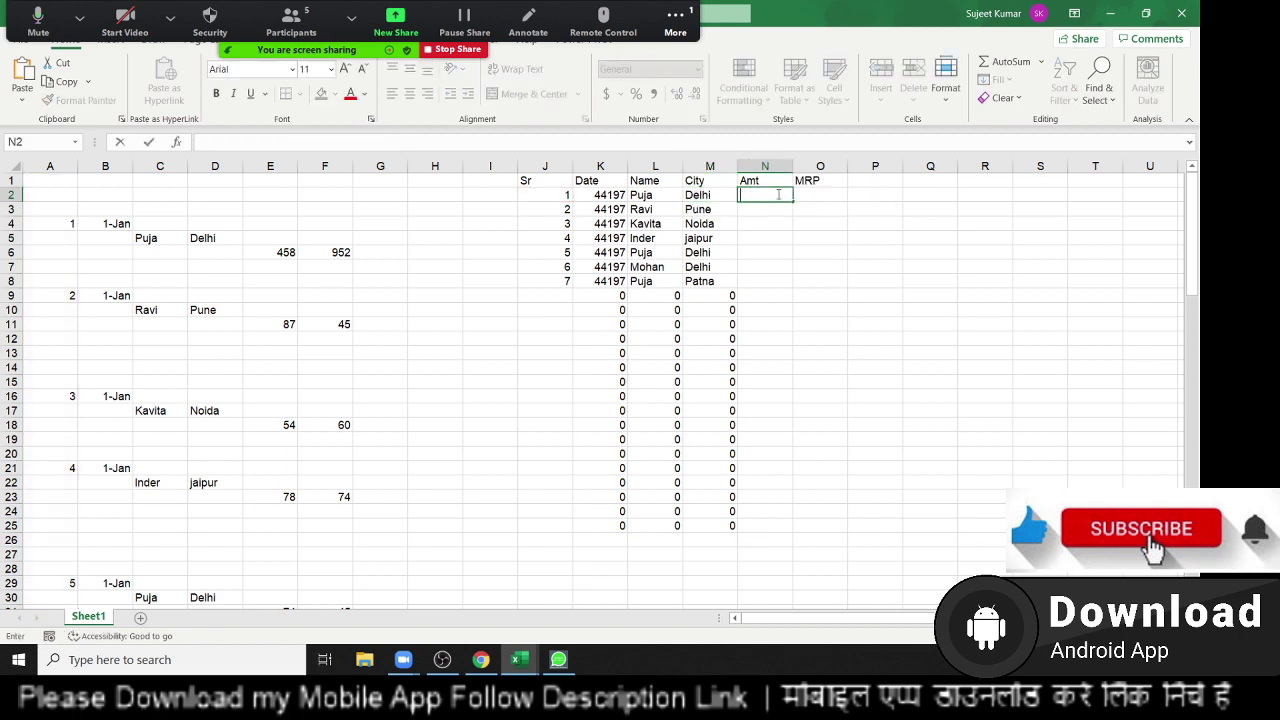
Set N2 to =OFFSET($A$1,MATCH(J2,A:A,0)+1,4) and fill to N25 (458, 87, 54, 78, 74, 63, 45).
key(ctrl+v)
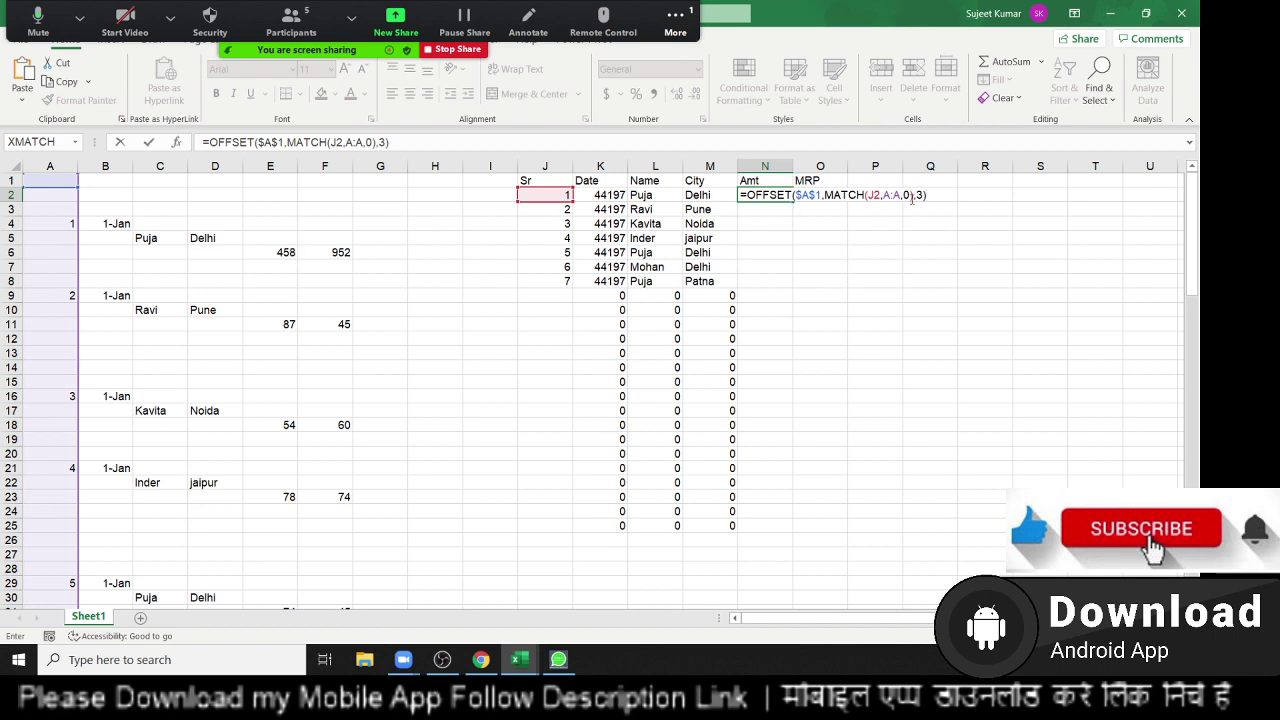
click(924, 195)
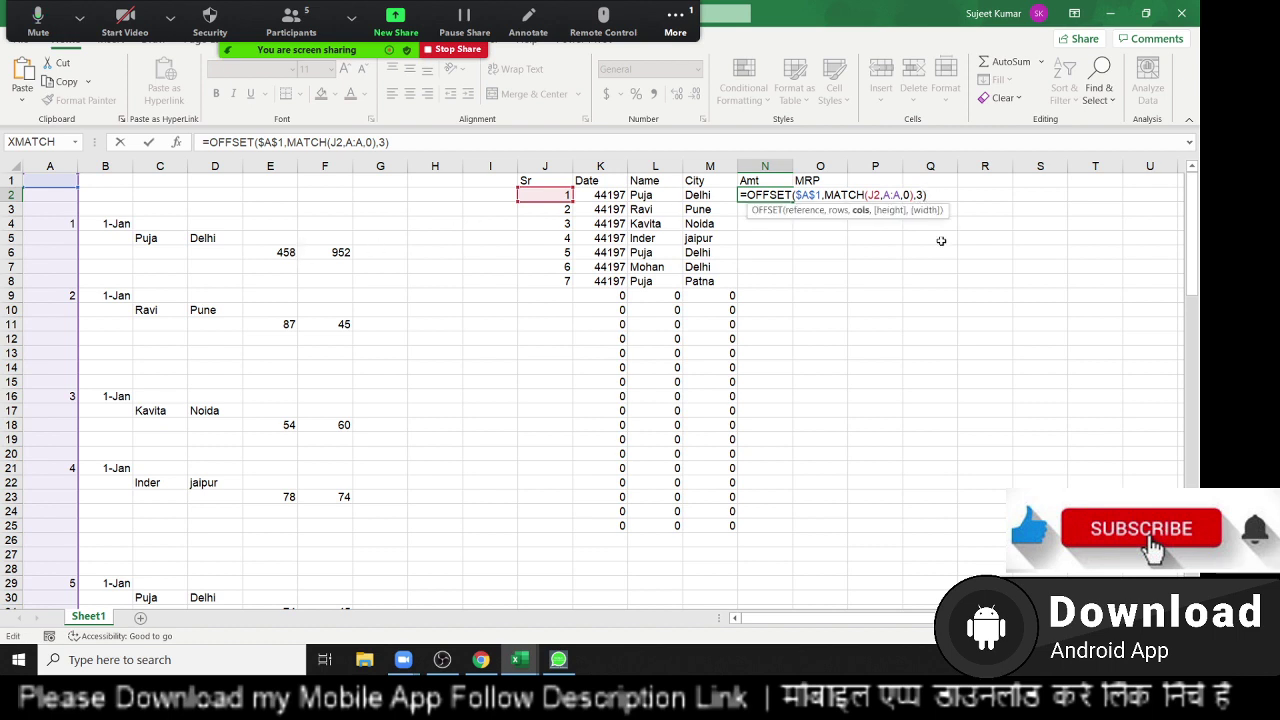
key(BackSpace)
text(4)
key(Left)
text(+)
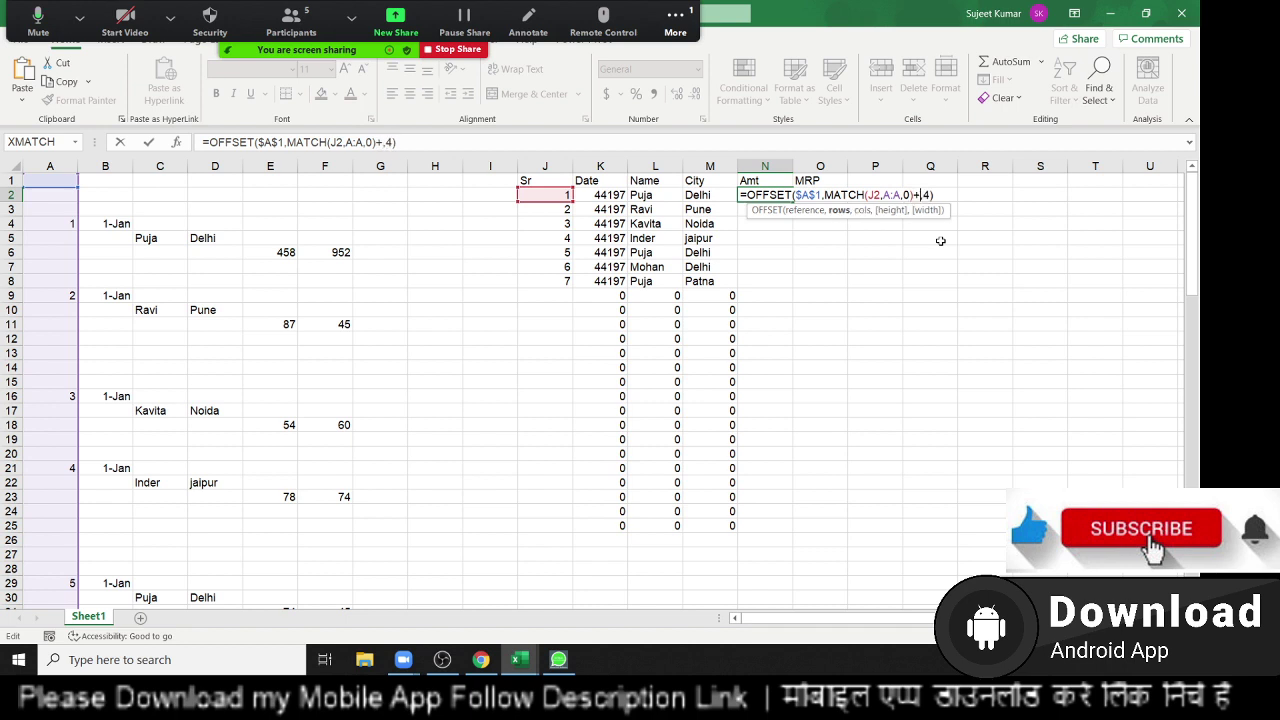
text(1)
key(Return)
key(Up)
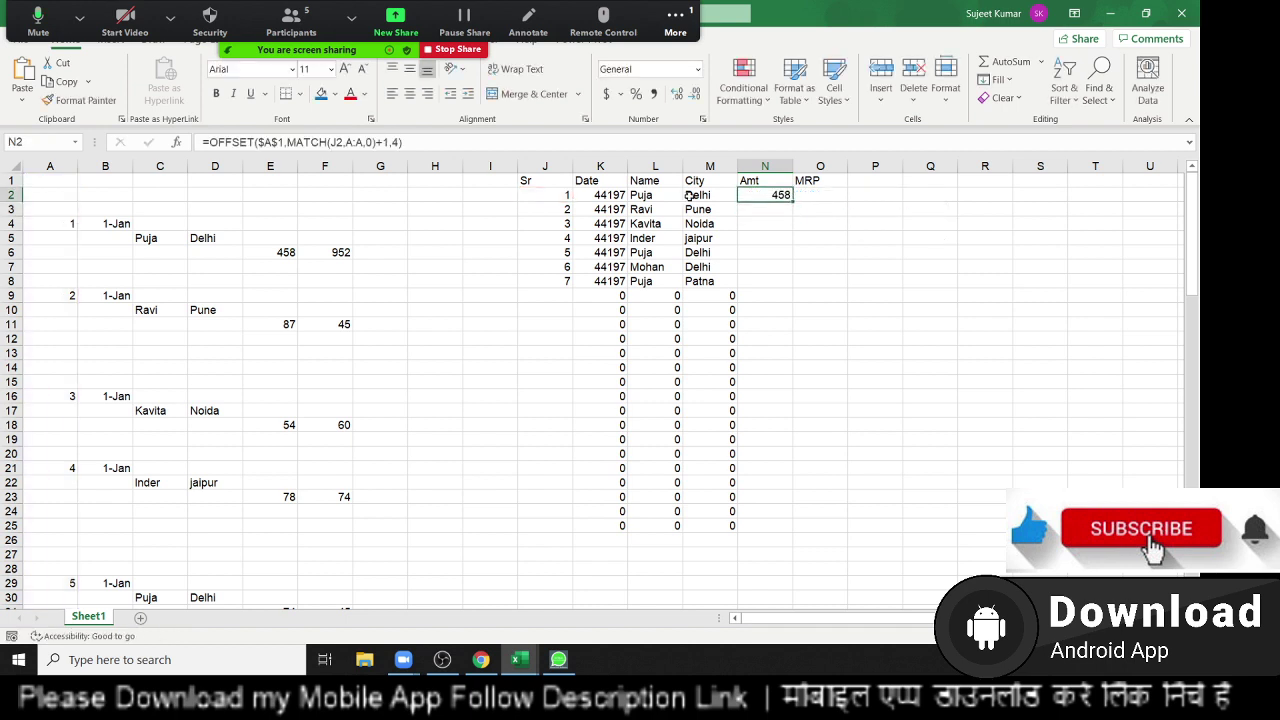
double_click(795, 202)
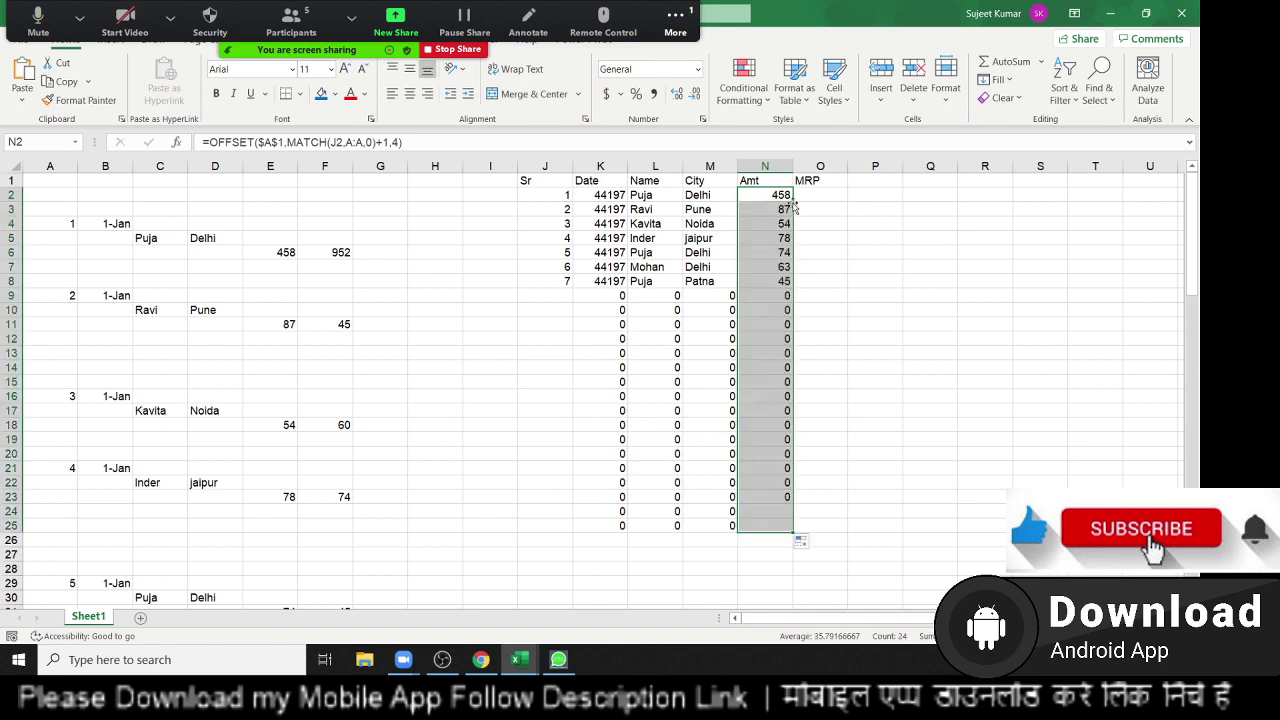
Enter =OFFSET($A$1,MATCH(J2,A:A,0)+1,5) in O2 and fill to O25 (952, 45, 60, 74, 45, 952, 952).
click(810, 195)
text(=)
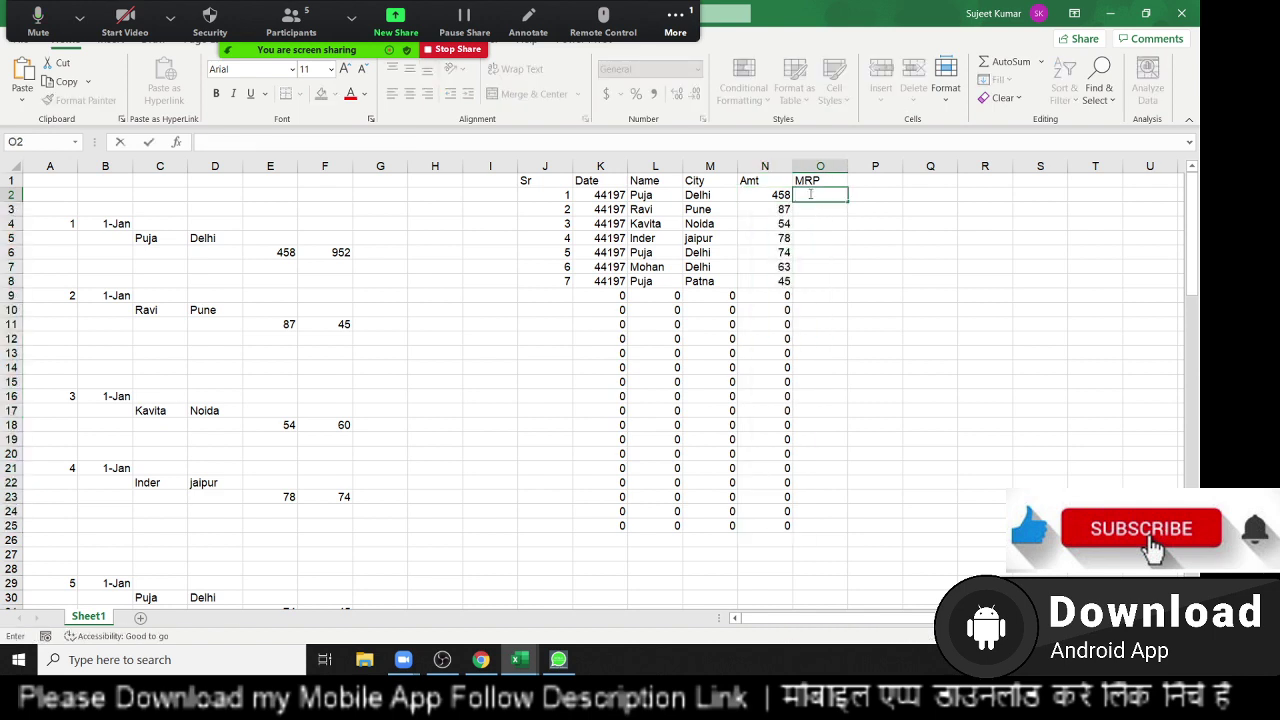
text(=OFFSET($A$1,MATCH(J2,A:A,0),3))
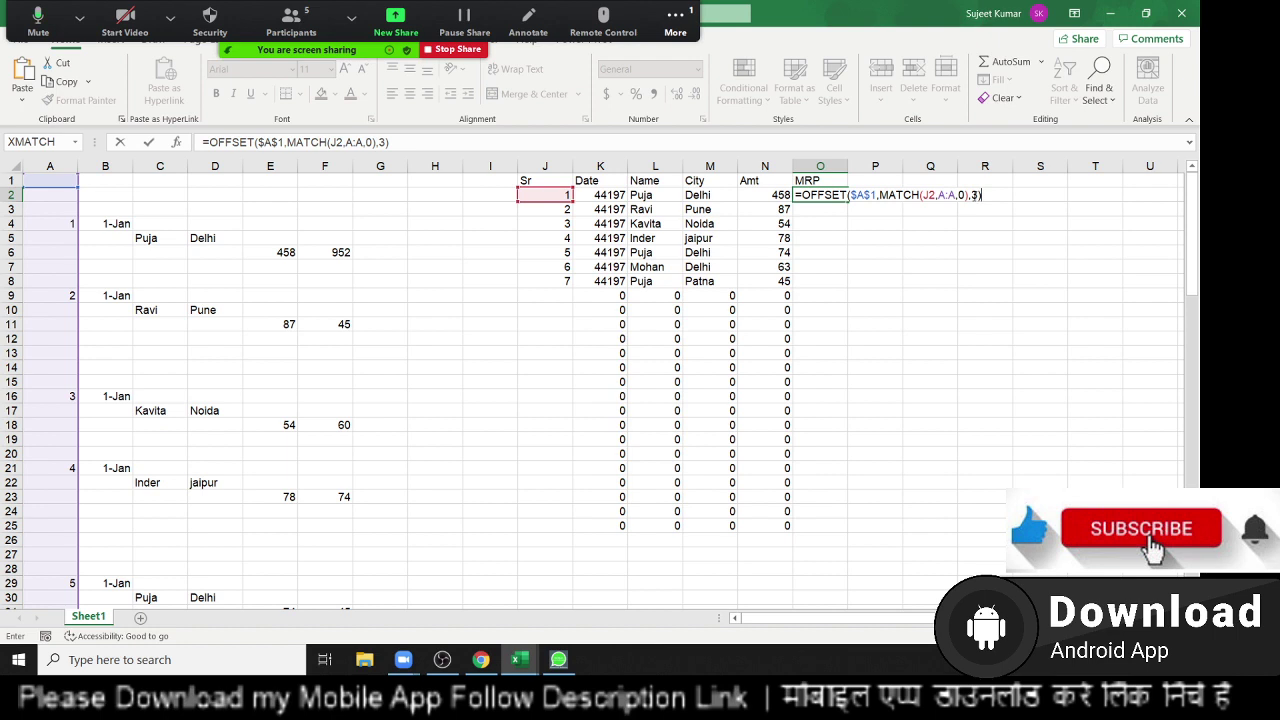
click(970, 195)
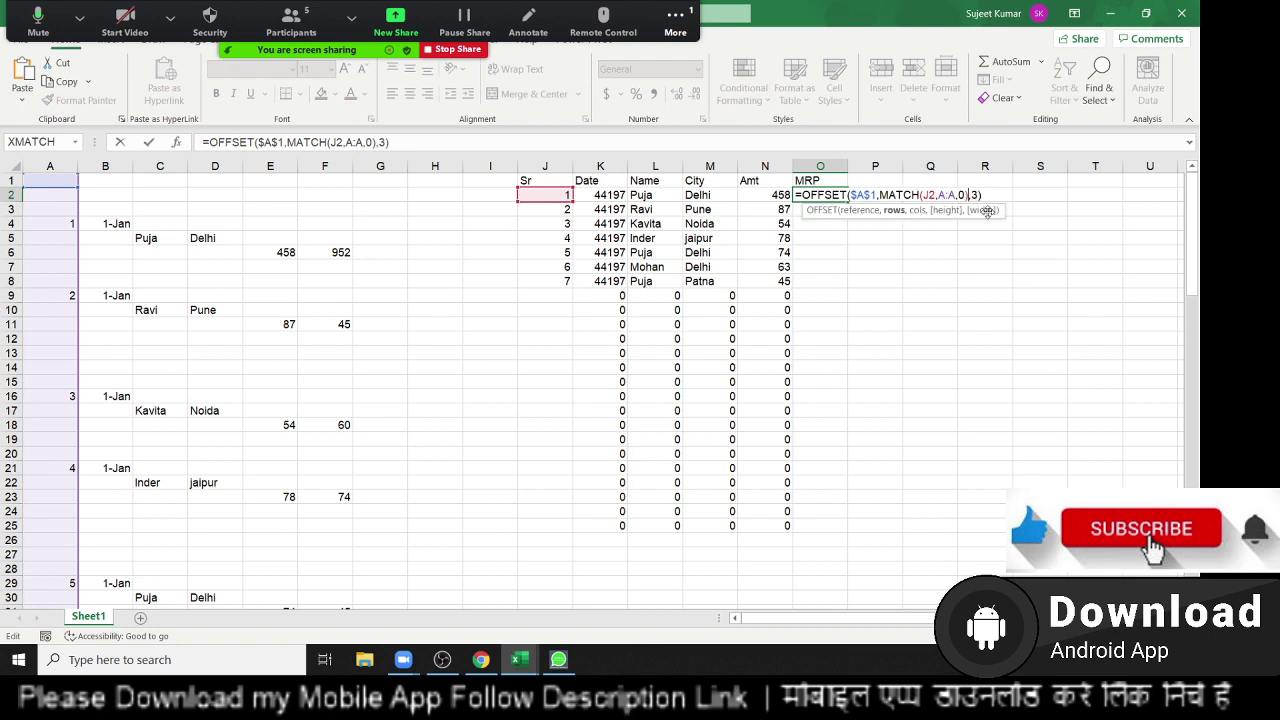
text(+1)
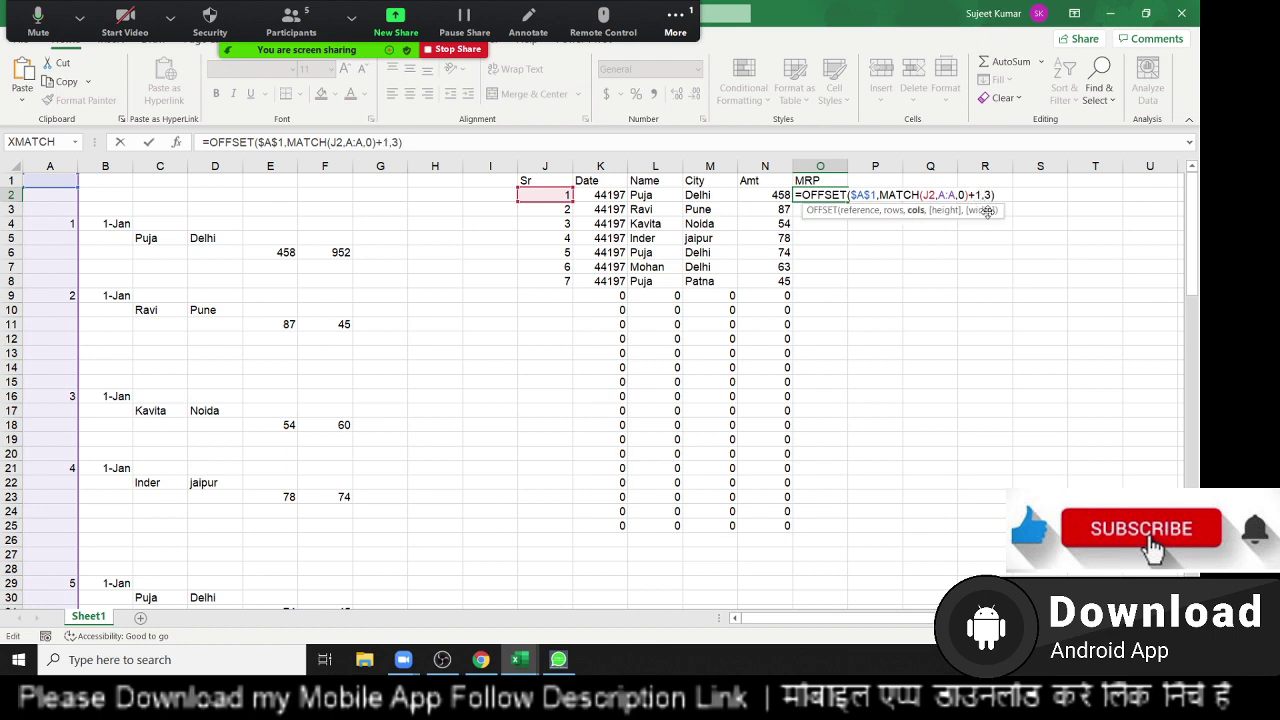
key(Right)
key(Right)
key(BackSpace)
text(5)
key(ctrl+Return)
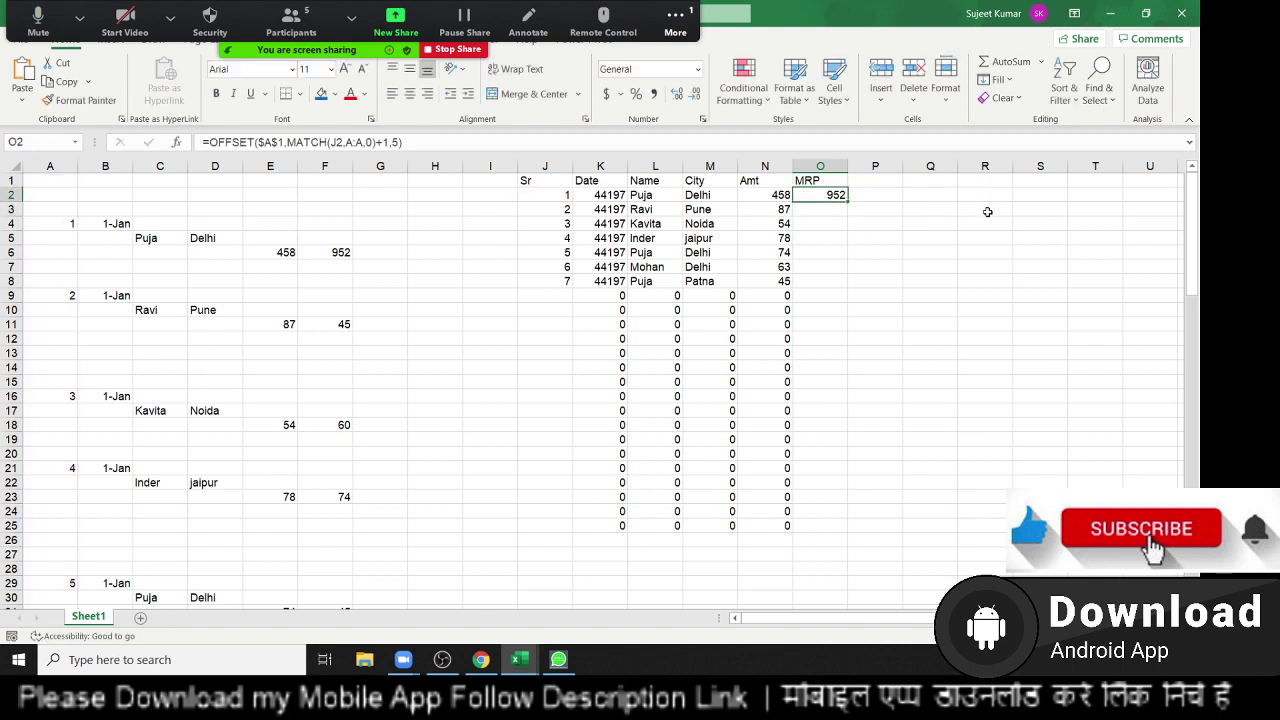
double_click(846, 203)
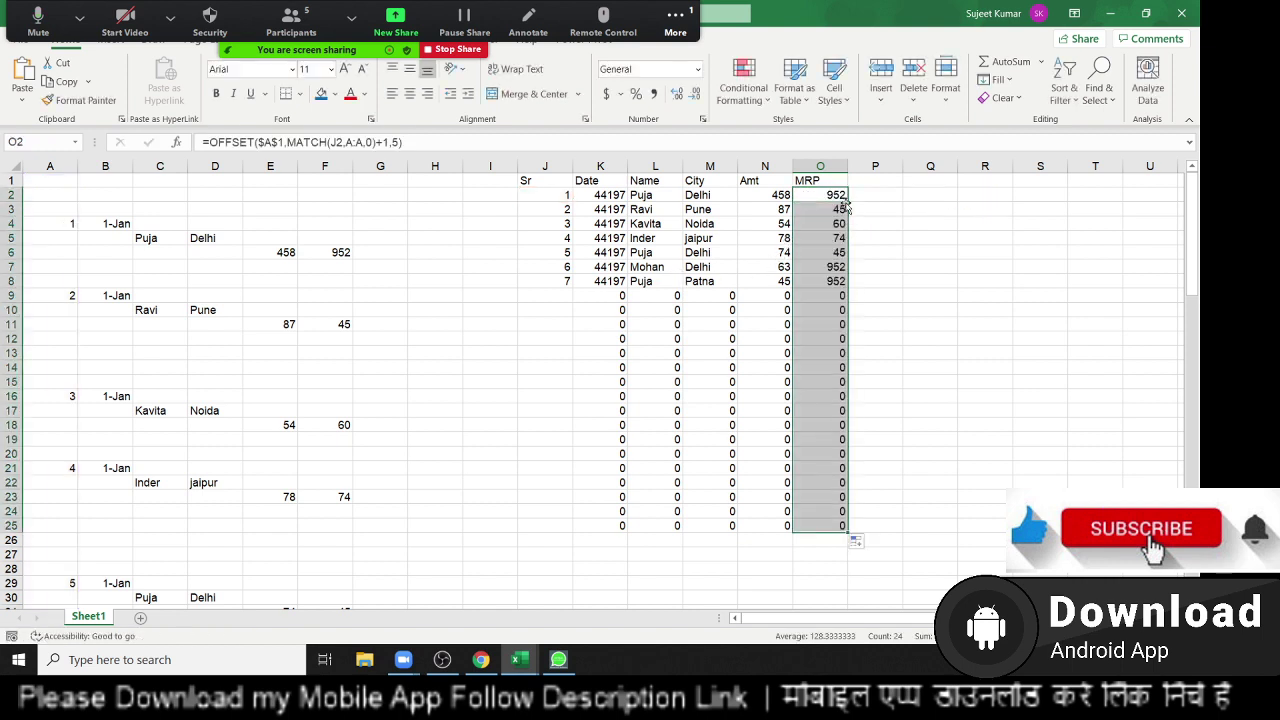
scroll(530, 368, down, 2)
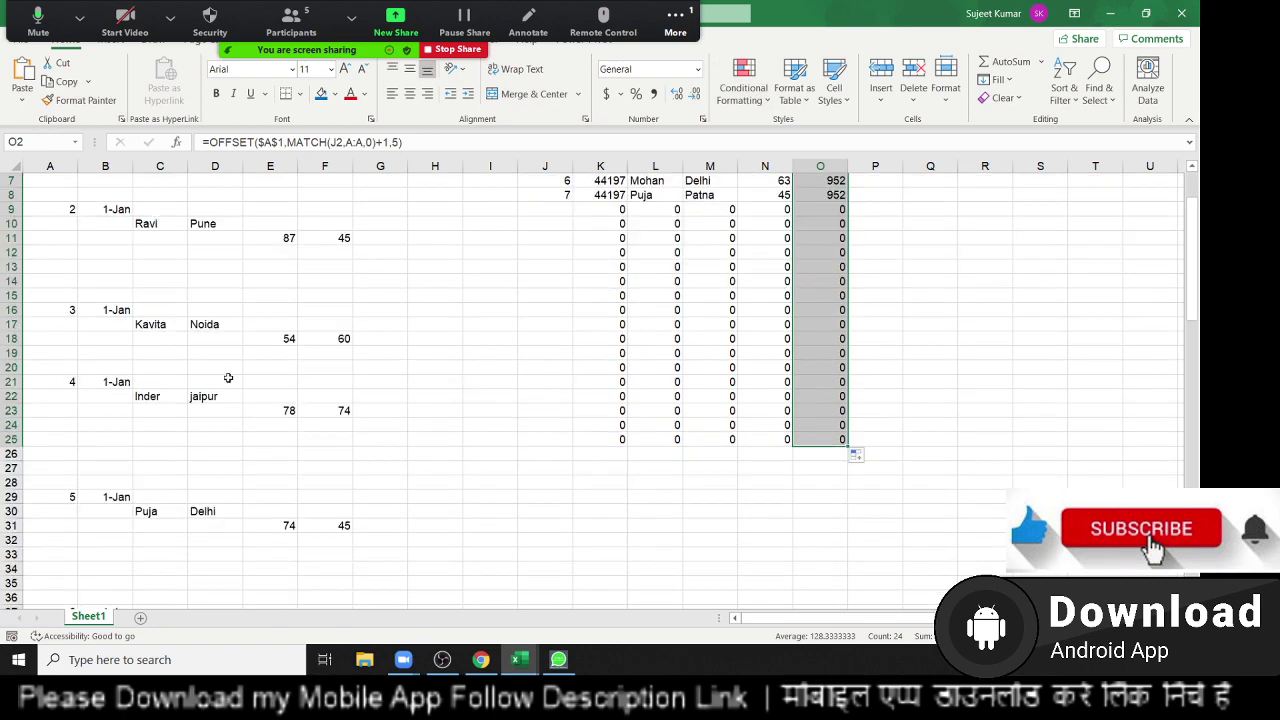
Copy record 5's block B29:F31 to B33 as record 6.
click(66, 497)
drag(120, 499, 318, 525)
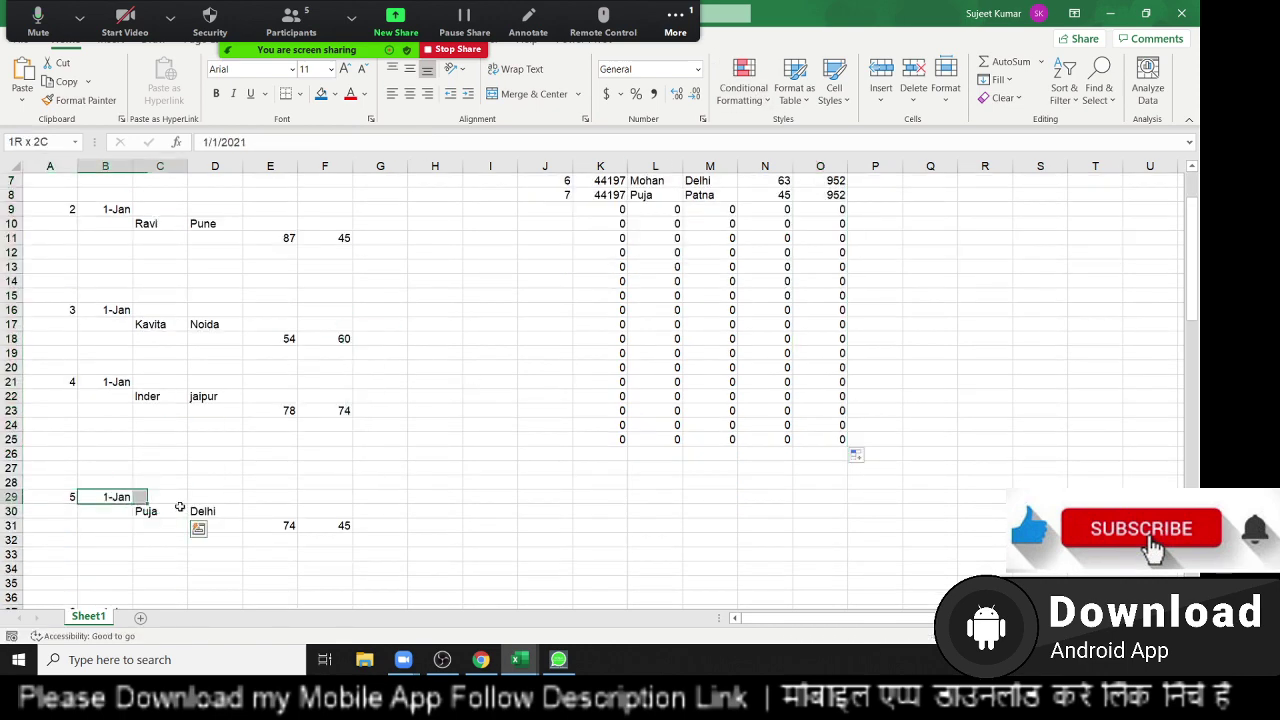
key(ctrl+c)
click(110, 555)
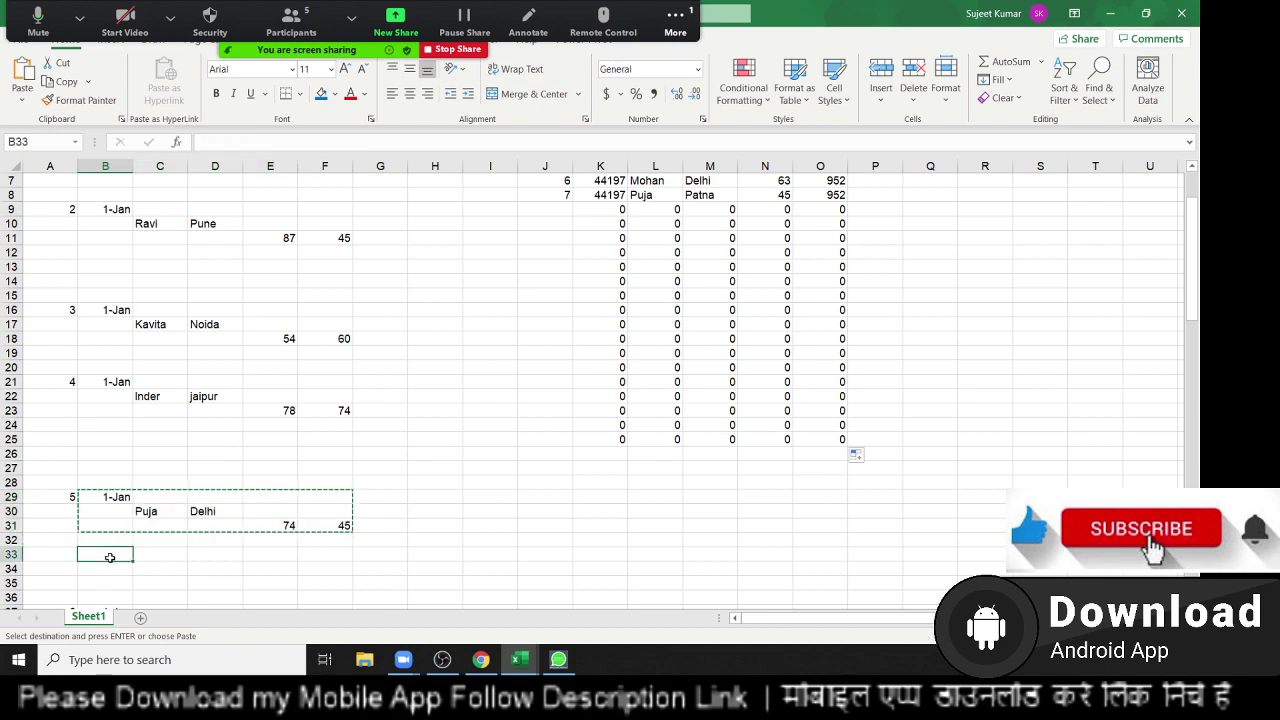
key(ctrl+v)
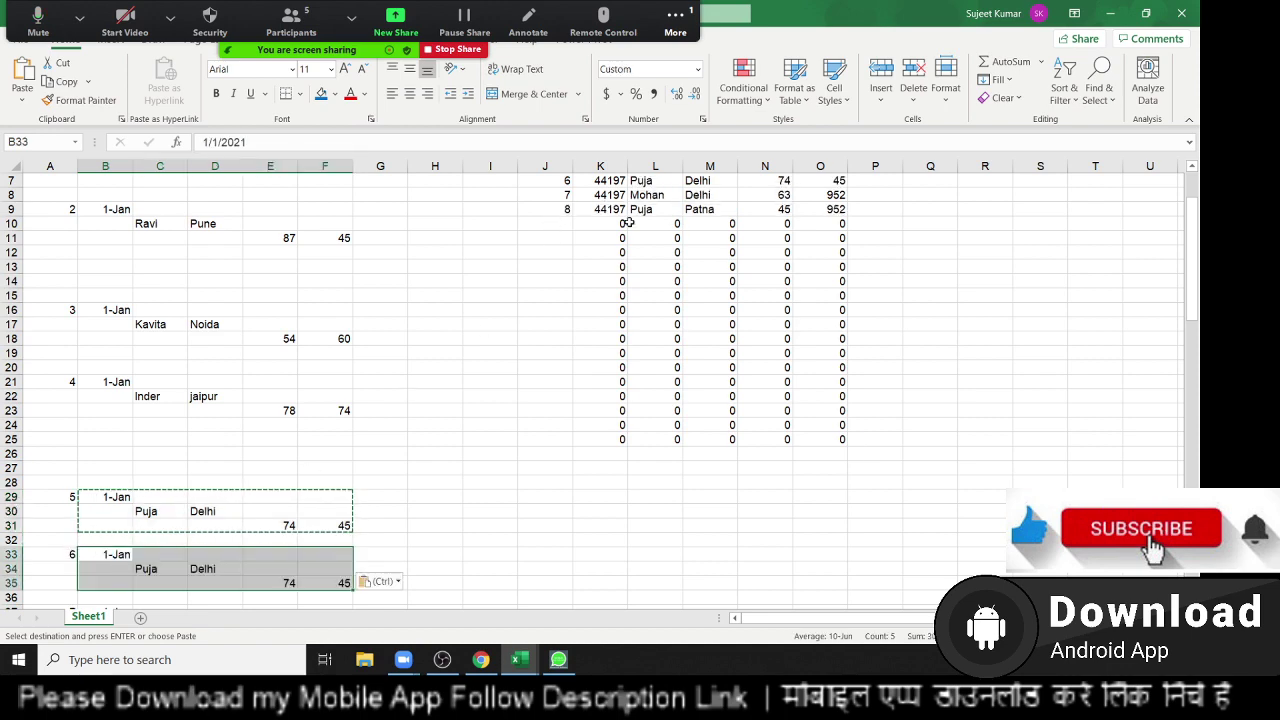
Paste the same record block again at B52 as record 9.
scroll(149, 520, down, 3)
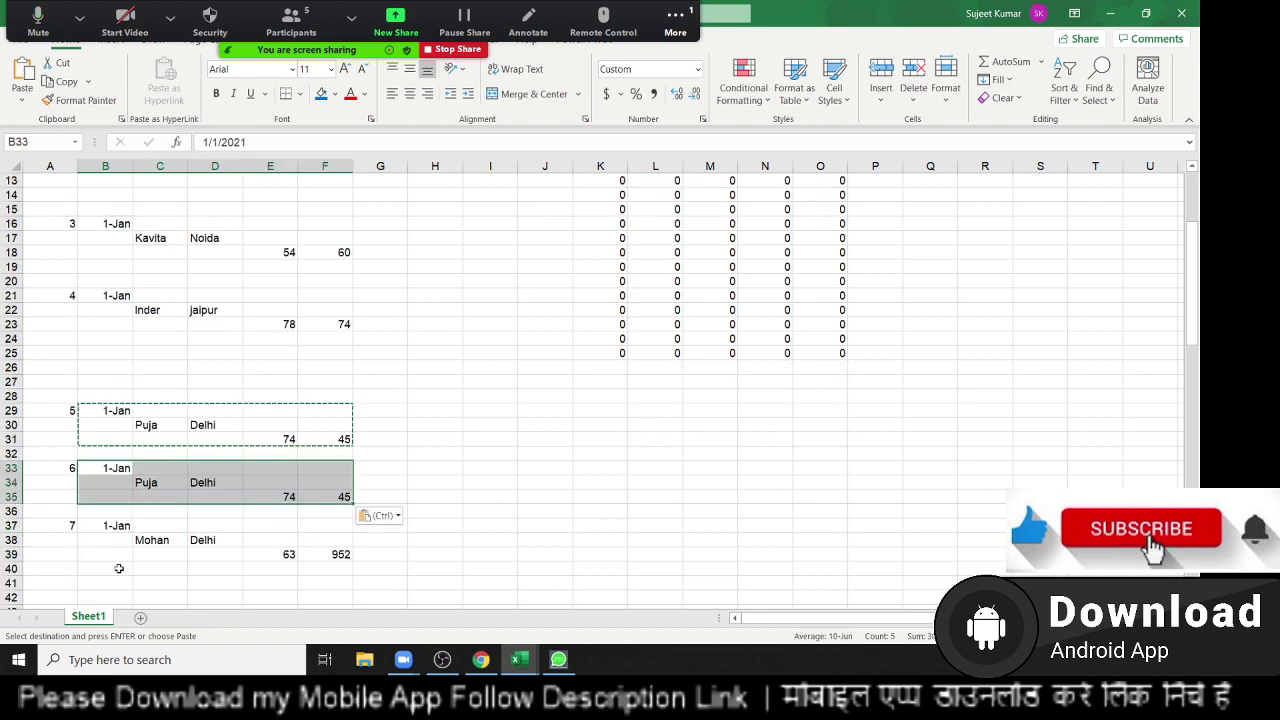
scroll(118, 568, down, 1)
scroll(116, 540, down, 1)
scroll(117, 514, down, 5)
scroll(123, 477, down, 2)
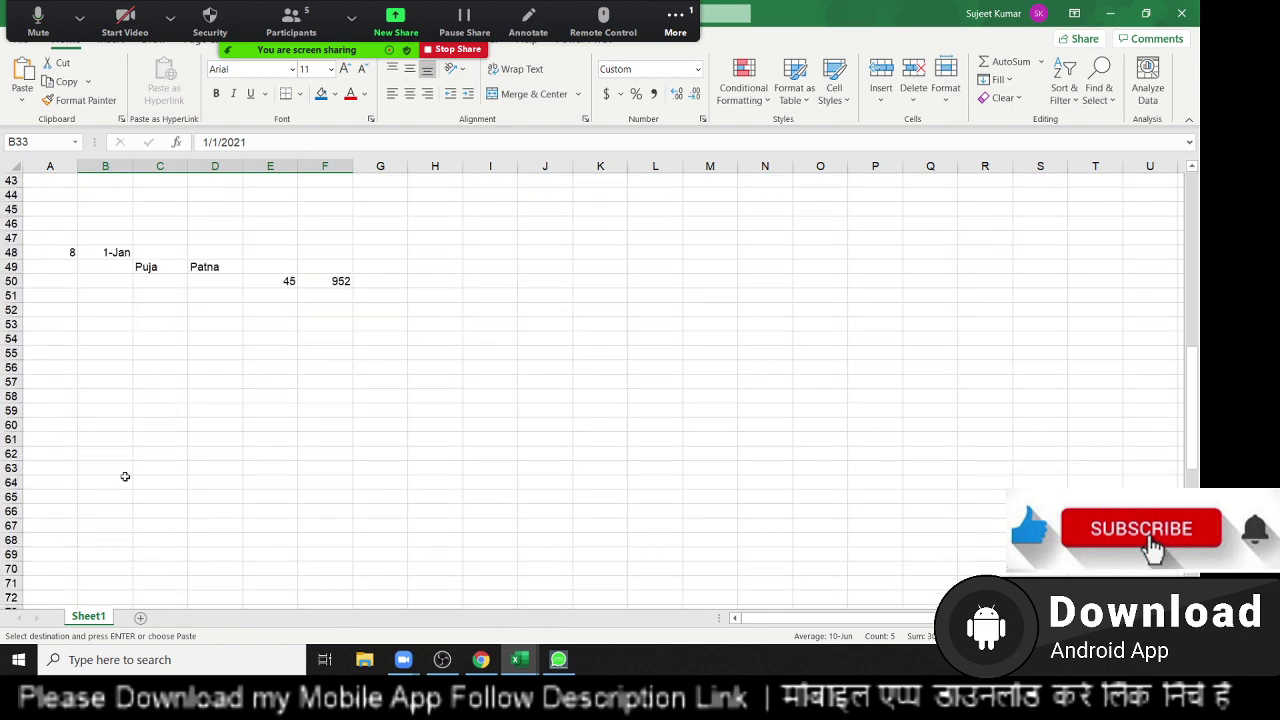
click(108, 309)
key(ctrl+v)
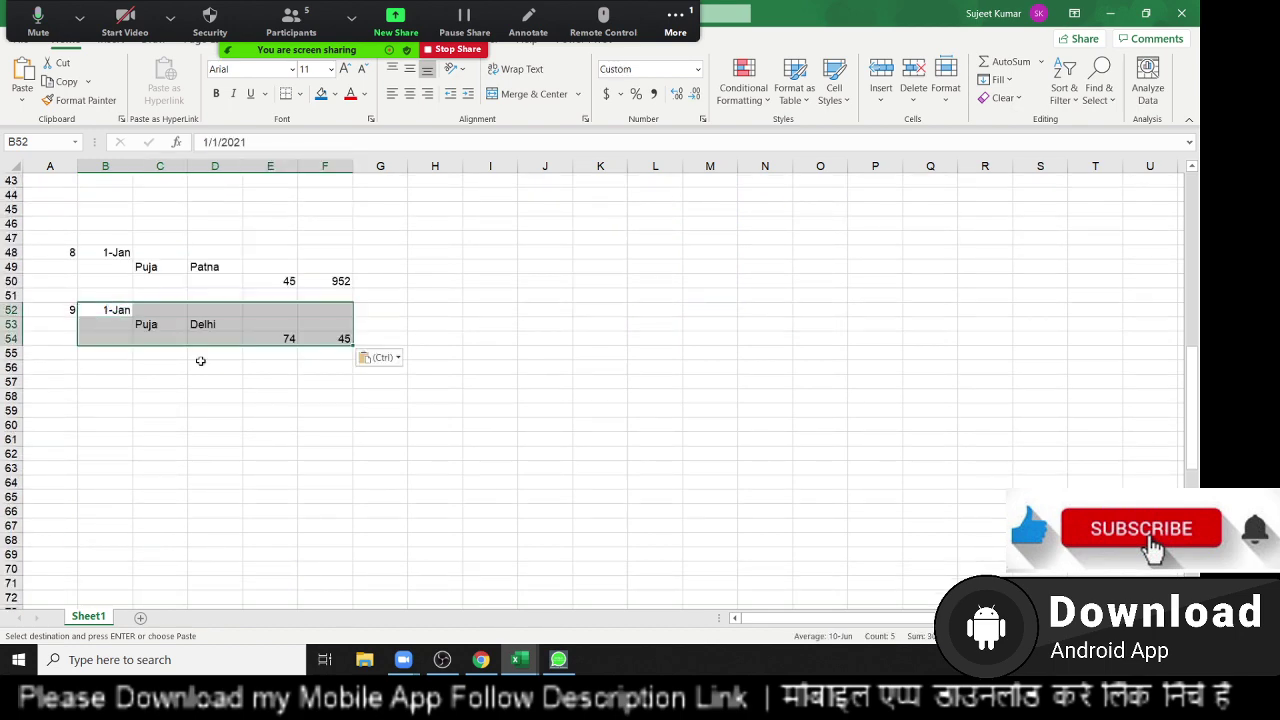
scroll(757, 449, up, 10)
scroll(757, 449, up, 3)
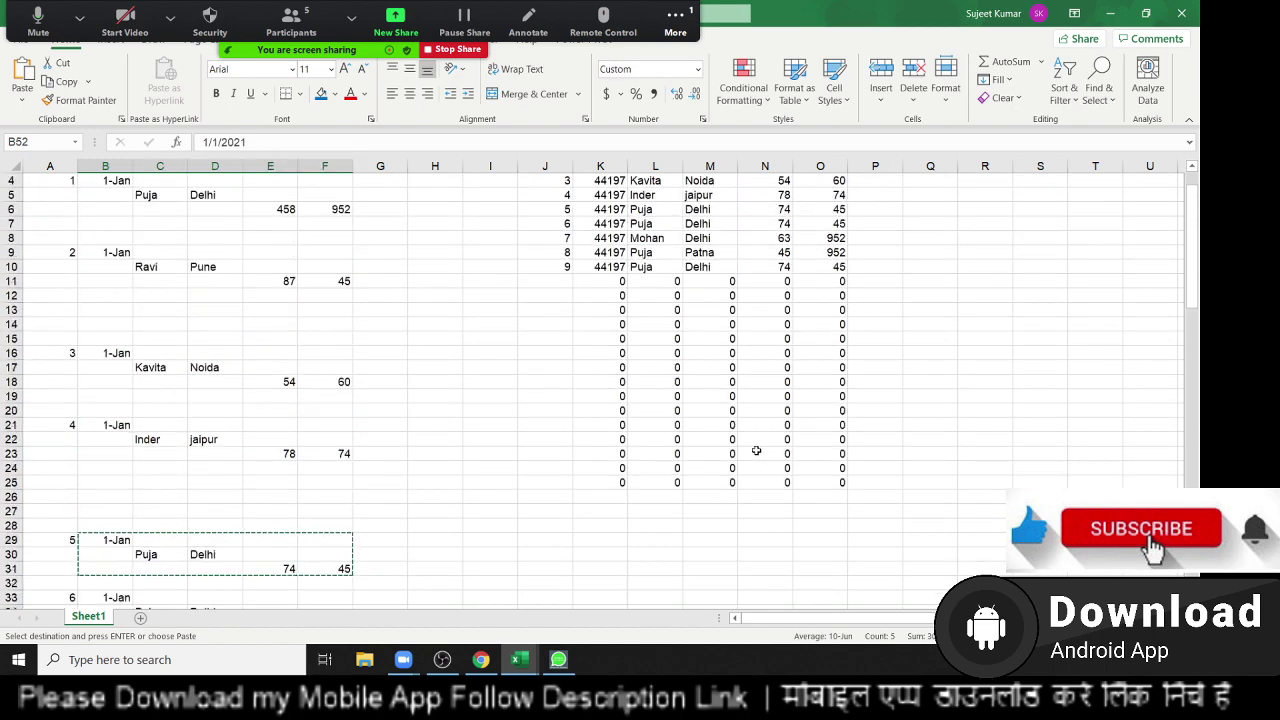
scroll(757, 450, up, 1)
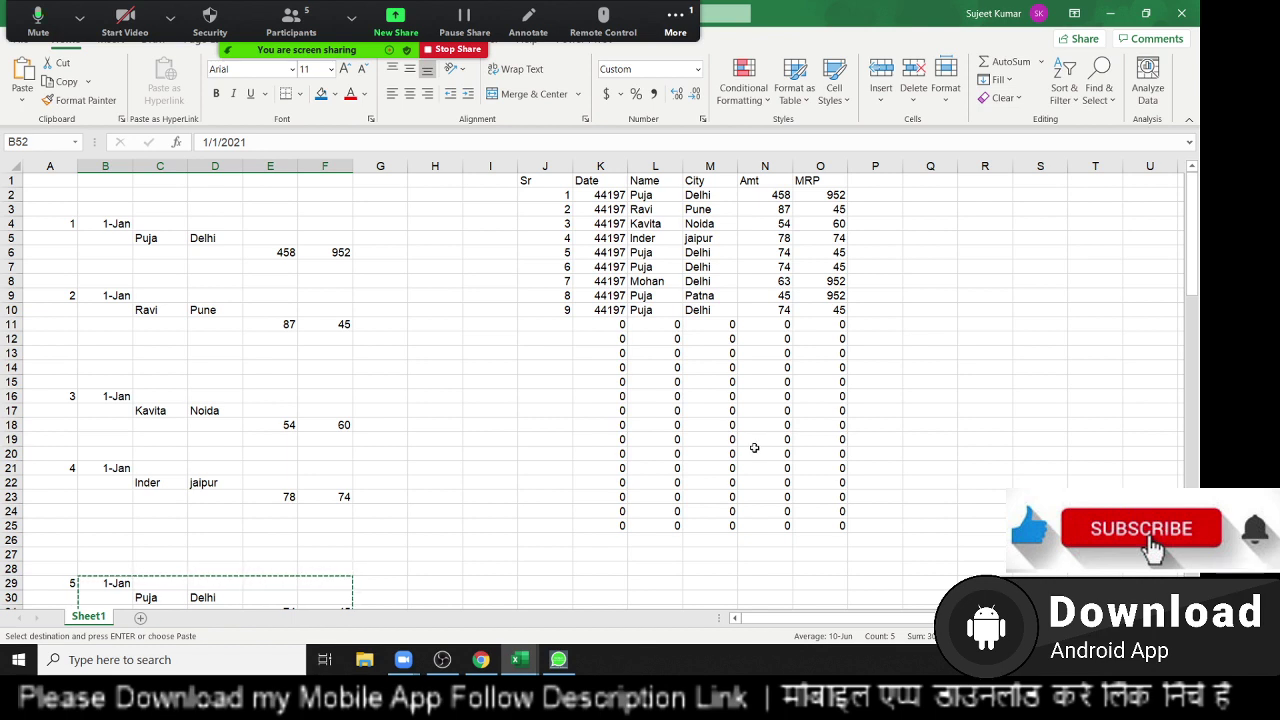
click(675, 20)
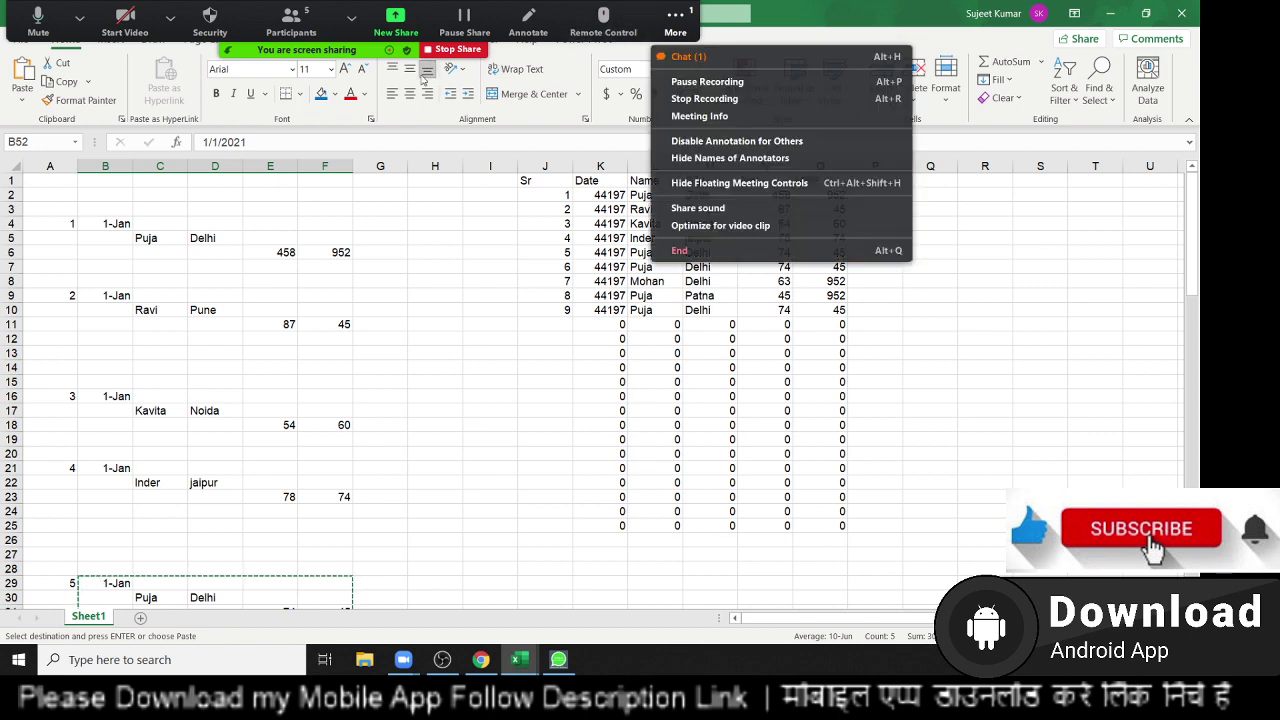
click(291, 22)
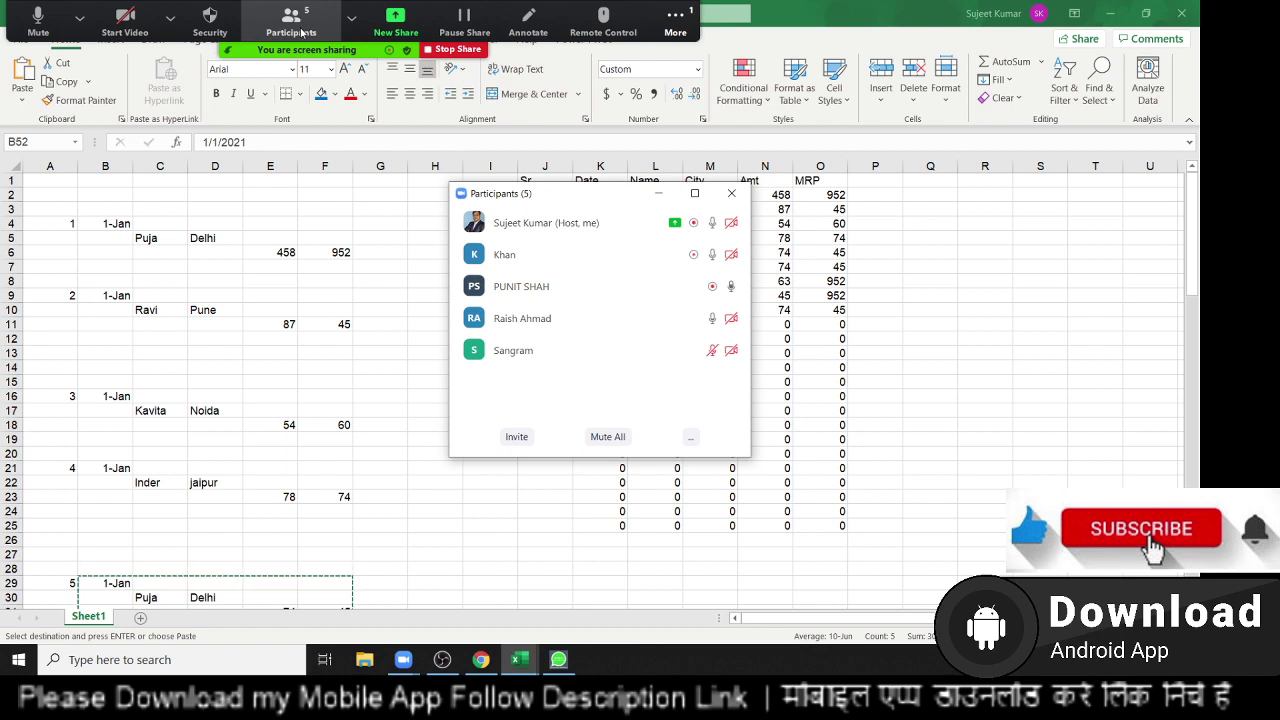
click(301, 33)
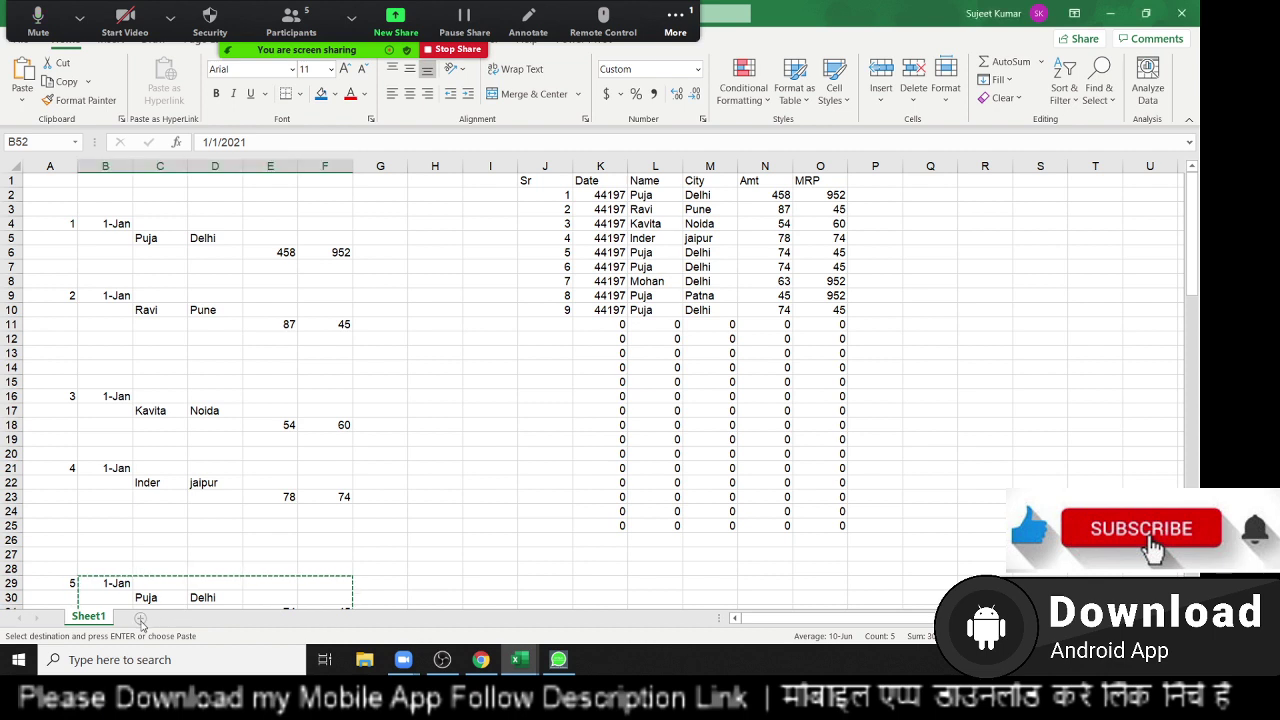
Insert a new Sheet2 with Shift+F11 and enter the date 1-Feb in A4.
key(shift+F11)
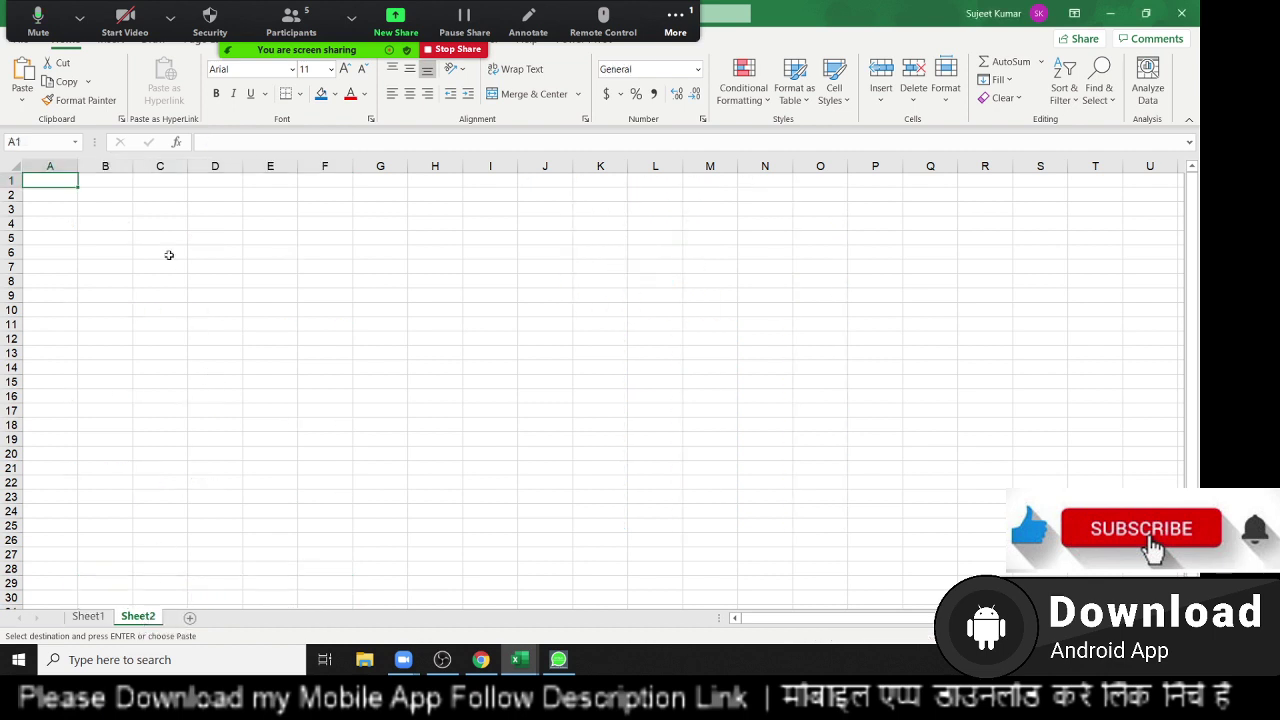
key(Down)
key(Down)
key(Down)
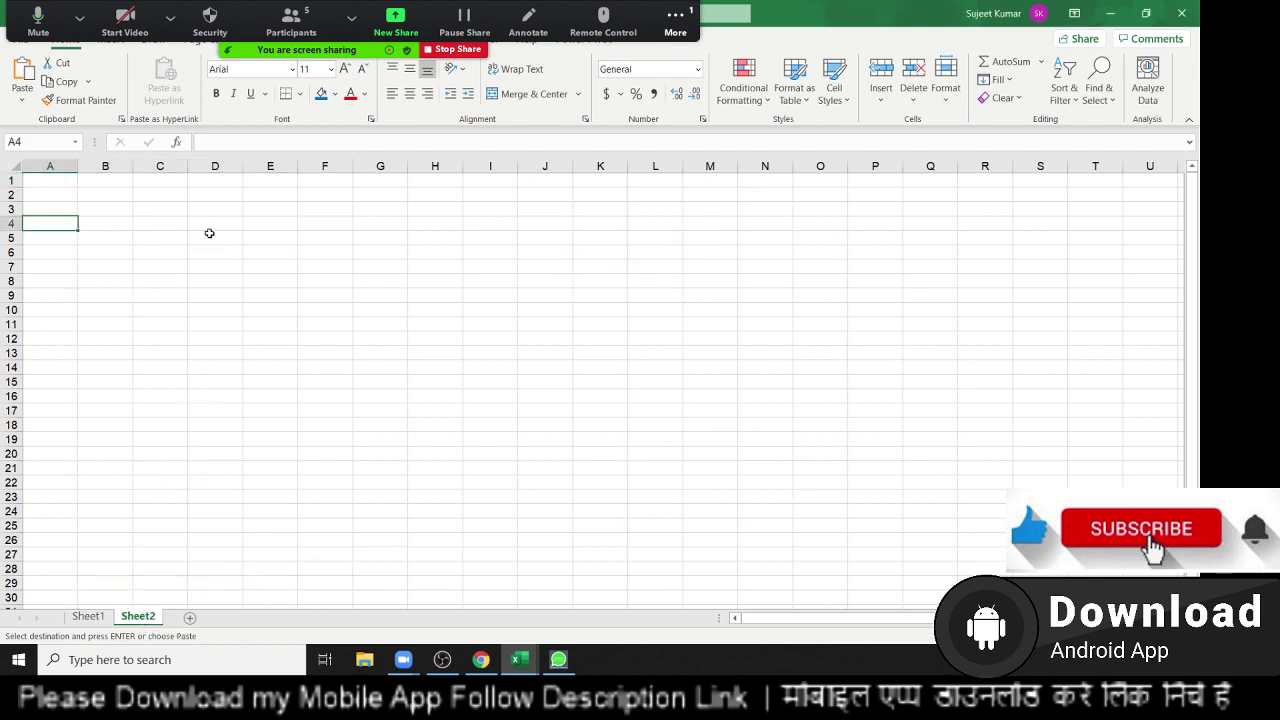
text(Date)
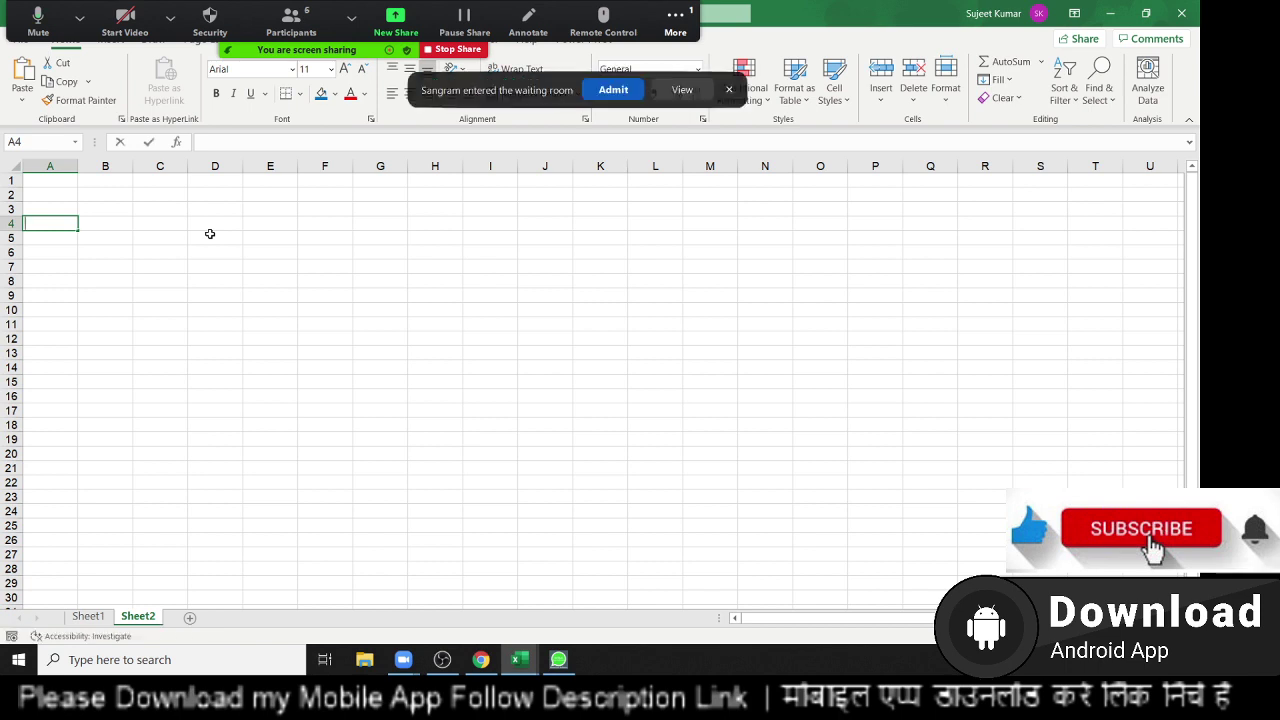
key(Tab)
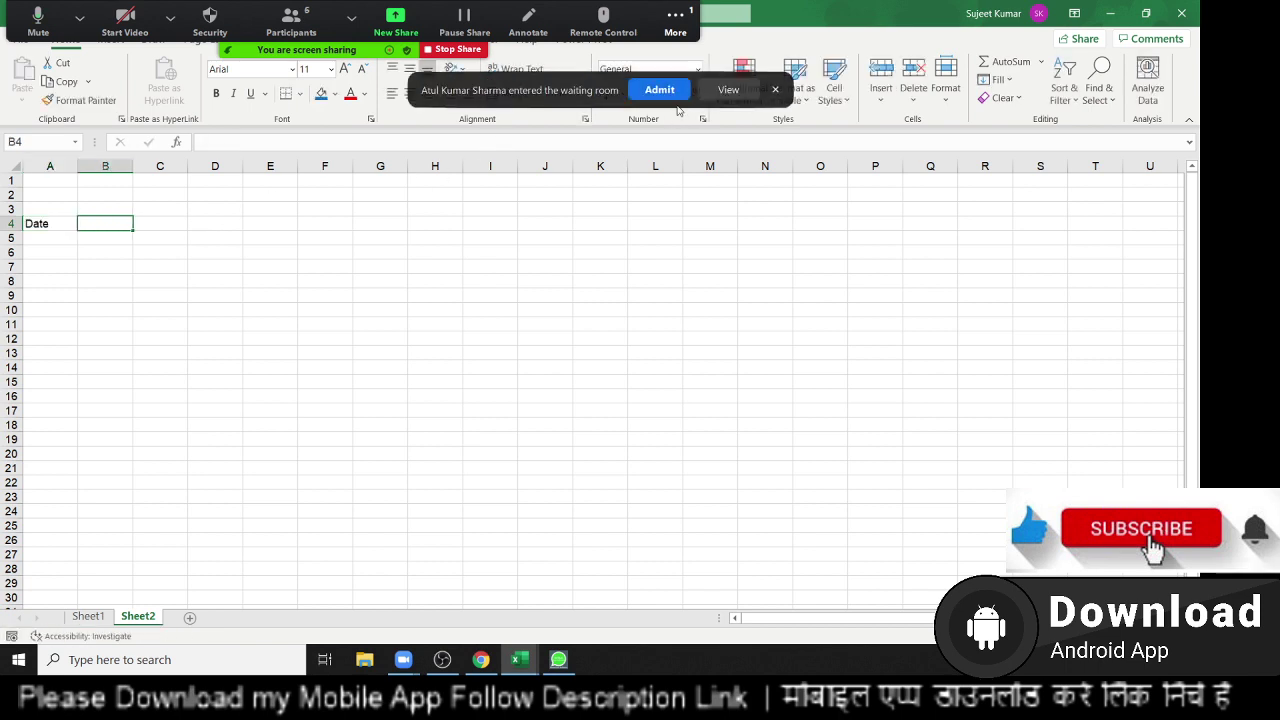
click(66, 227)
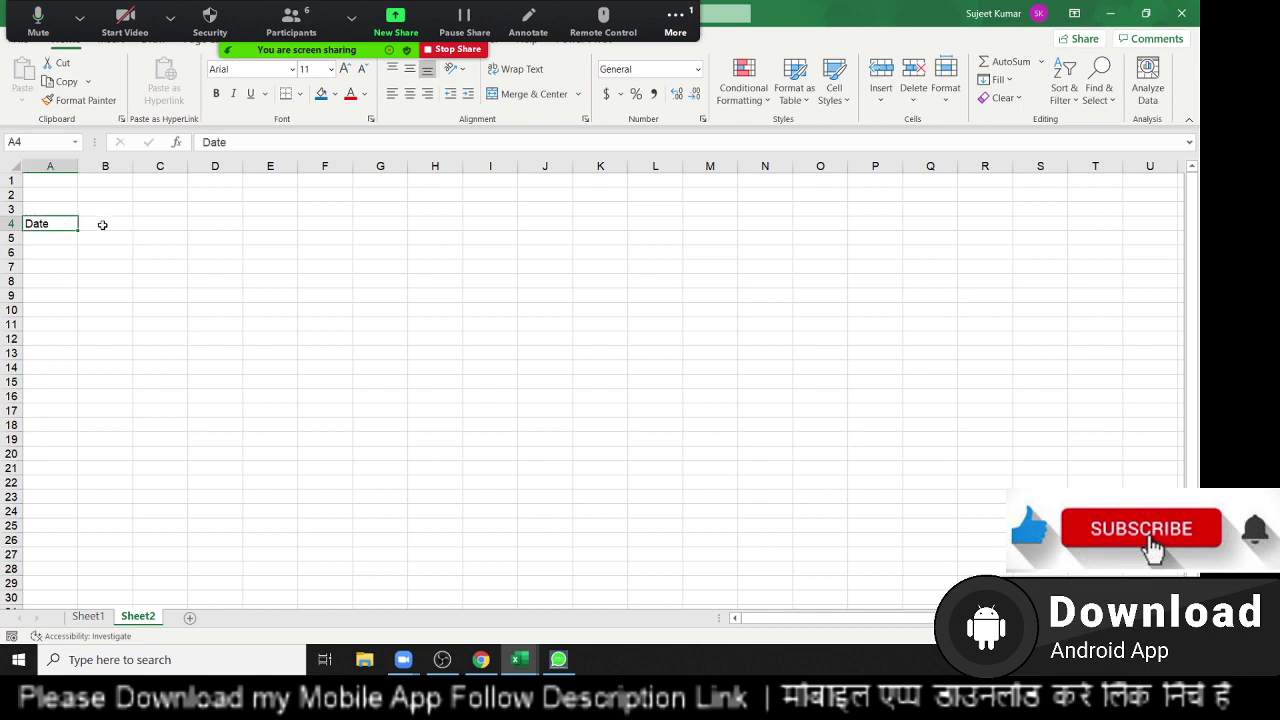
key(Delete)
text(7/4)
key(Escape)
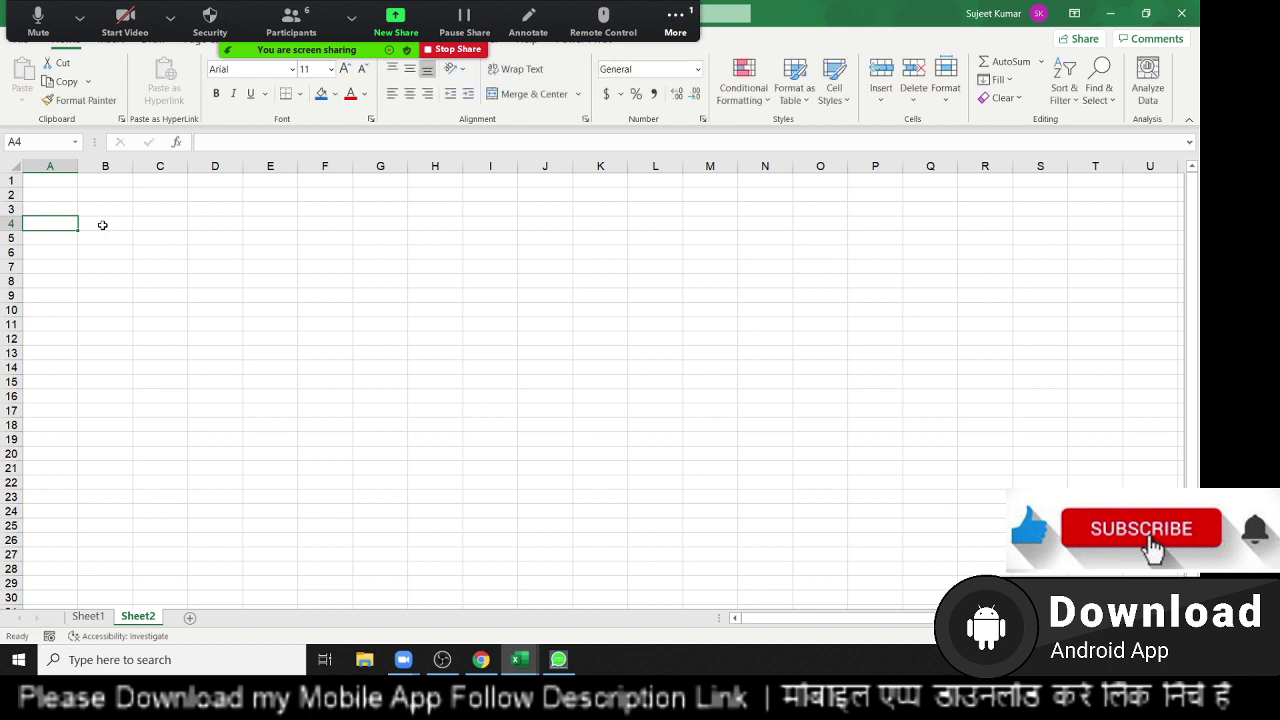
text(2/1)
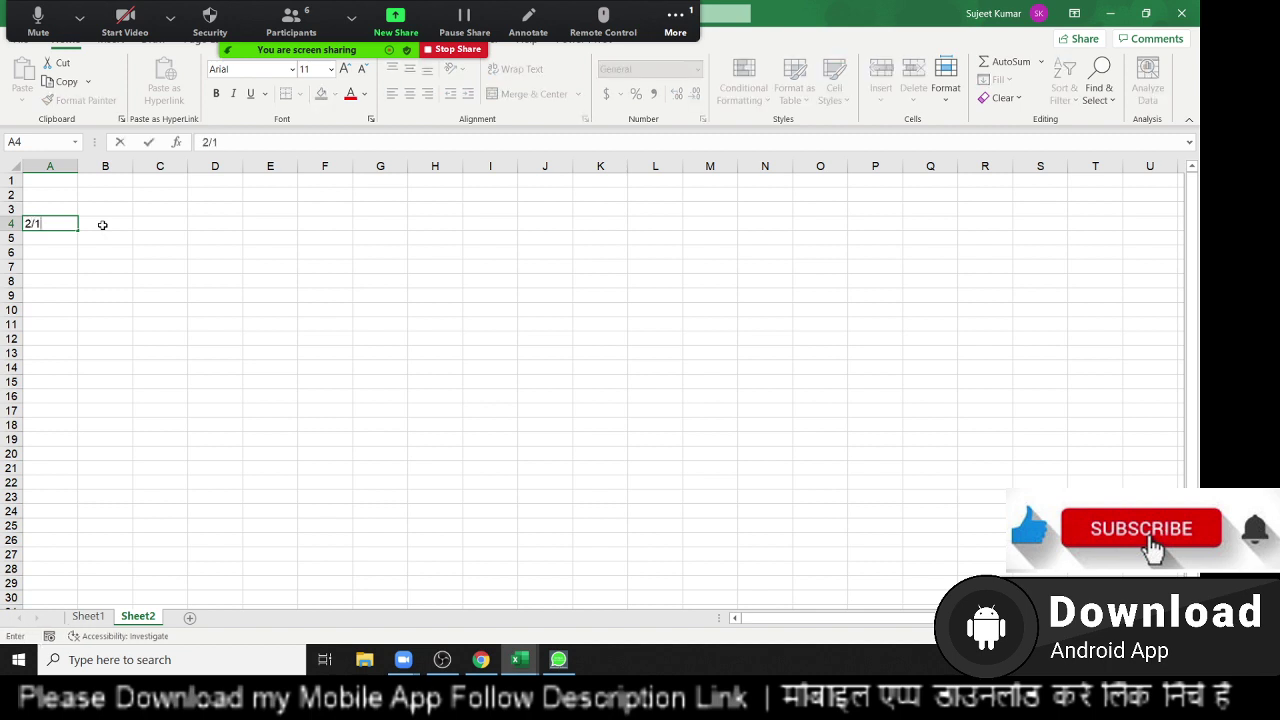
key(Return)
Enter the first record's name in cell B5.
key(Up)
key(Right)
key(Down)
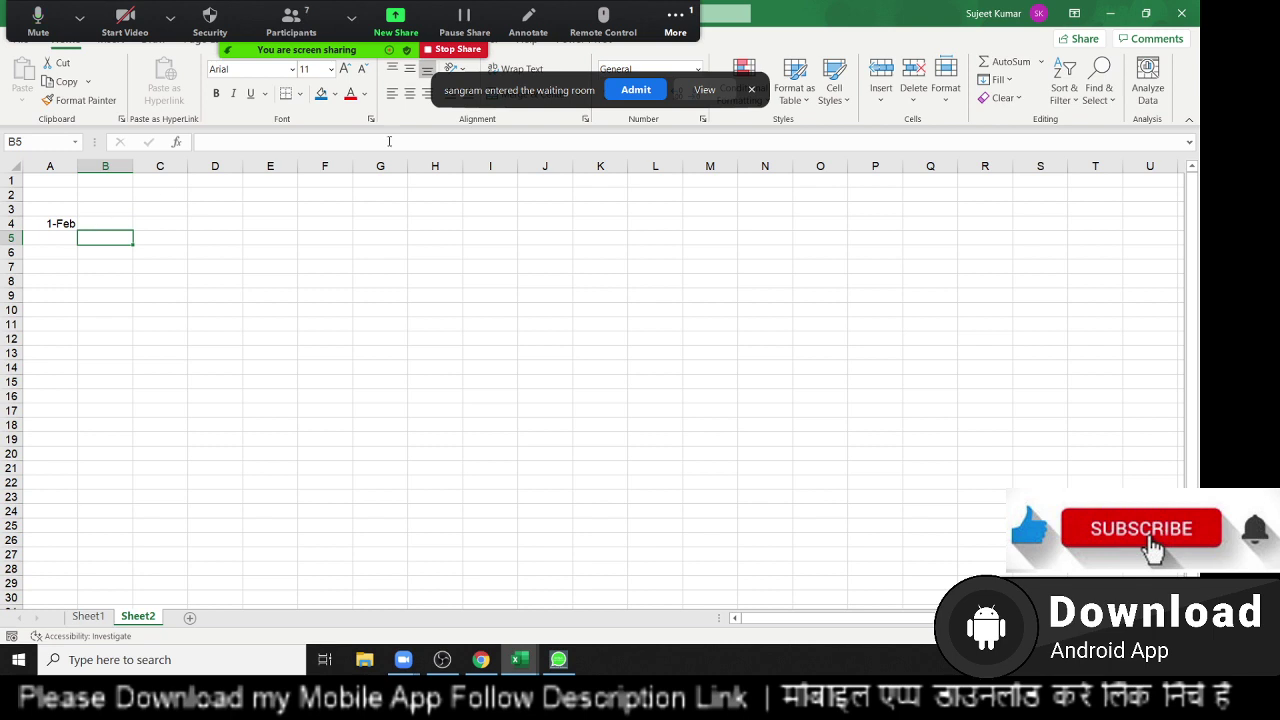
click(614, 96)
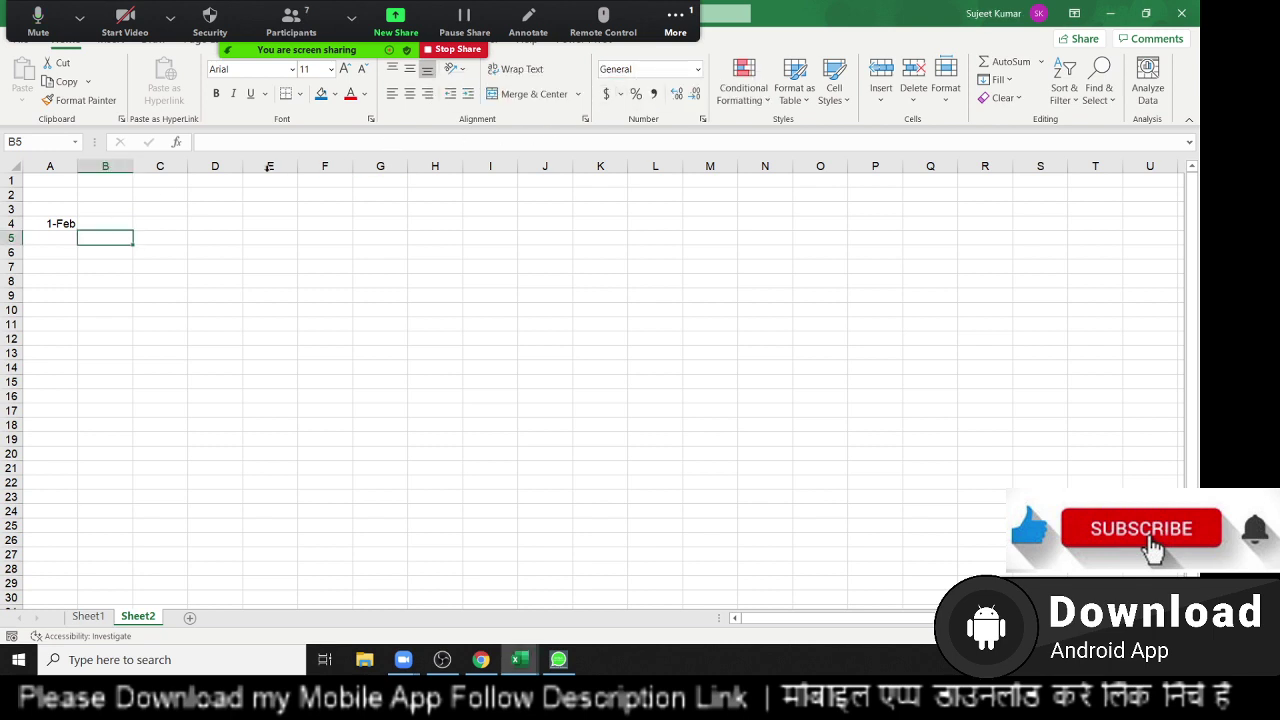
click(106, 222)
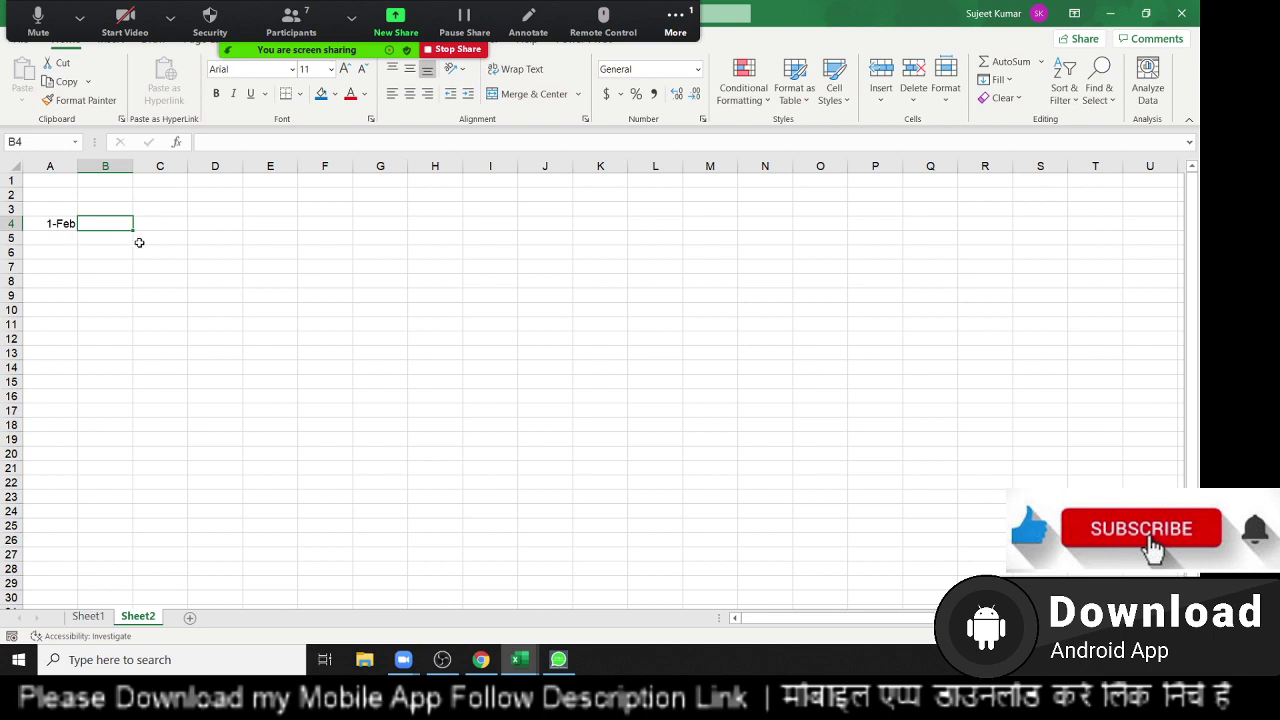
click(112, 240)
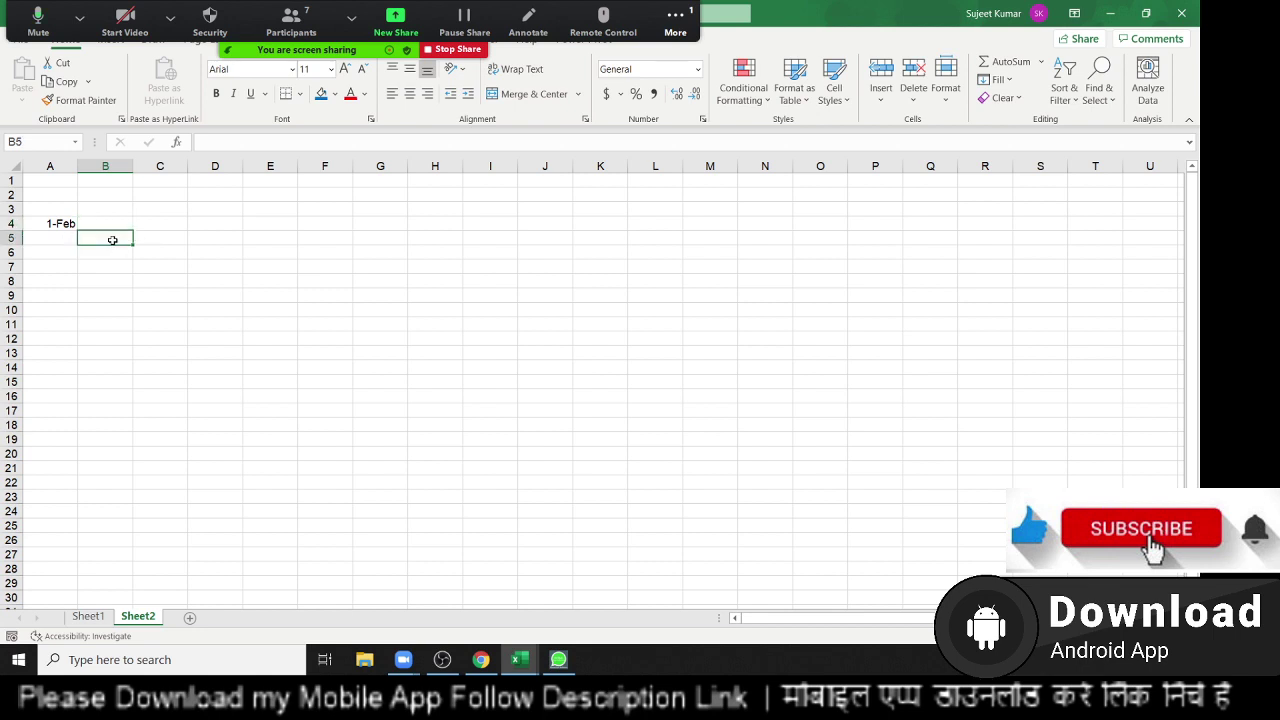
text(=name)
key(Escape)
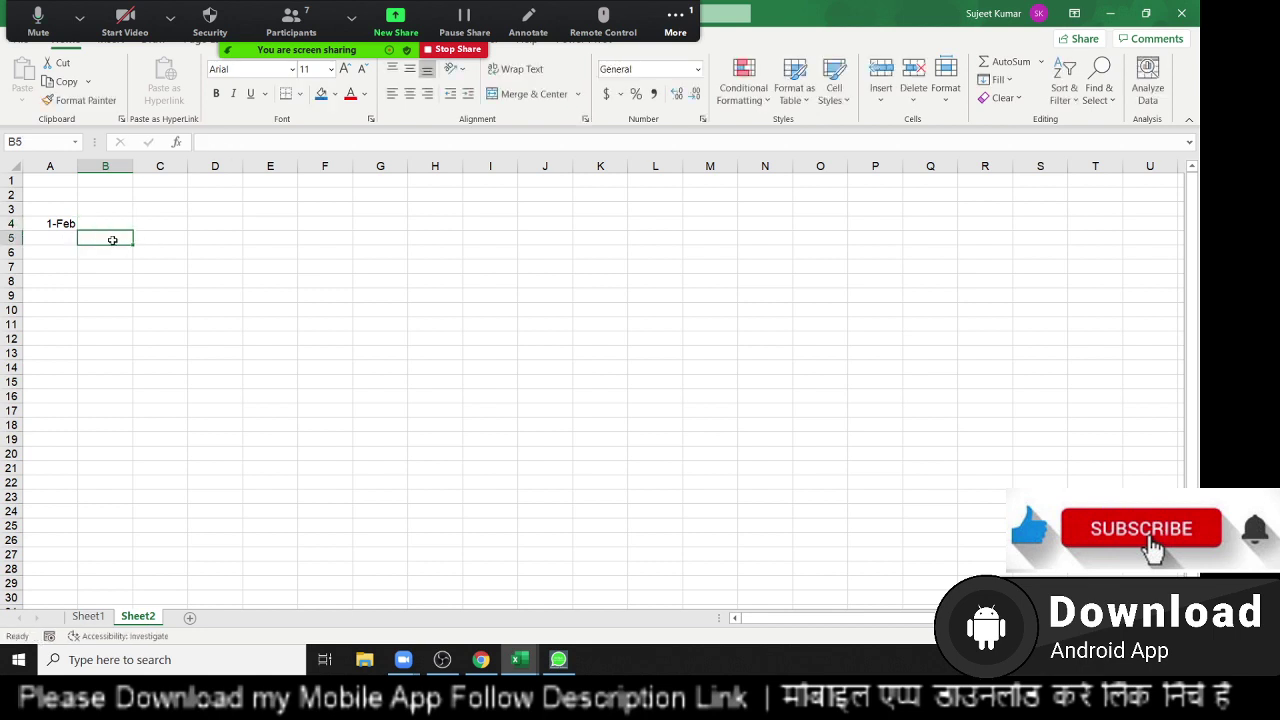
text(Puja)
key(Tab)
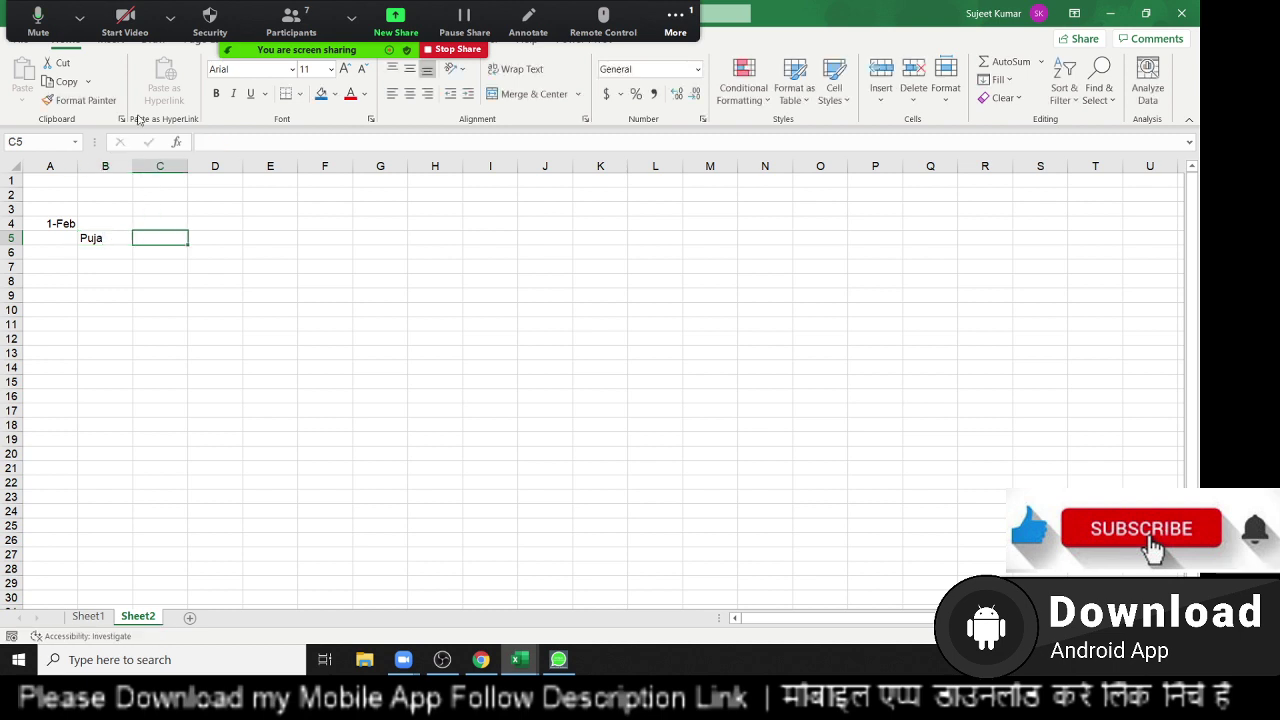
Open Zoom's Participants list, dismiss a participant's options menu, and close the panel.
click(291, 20)
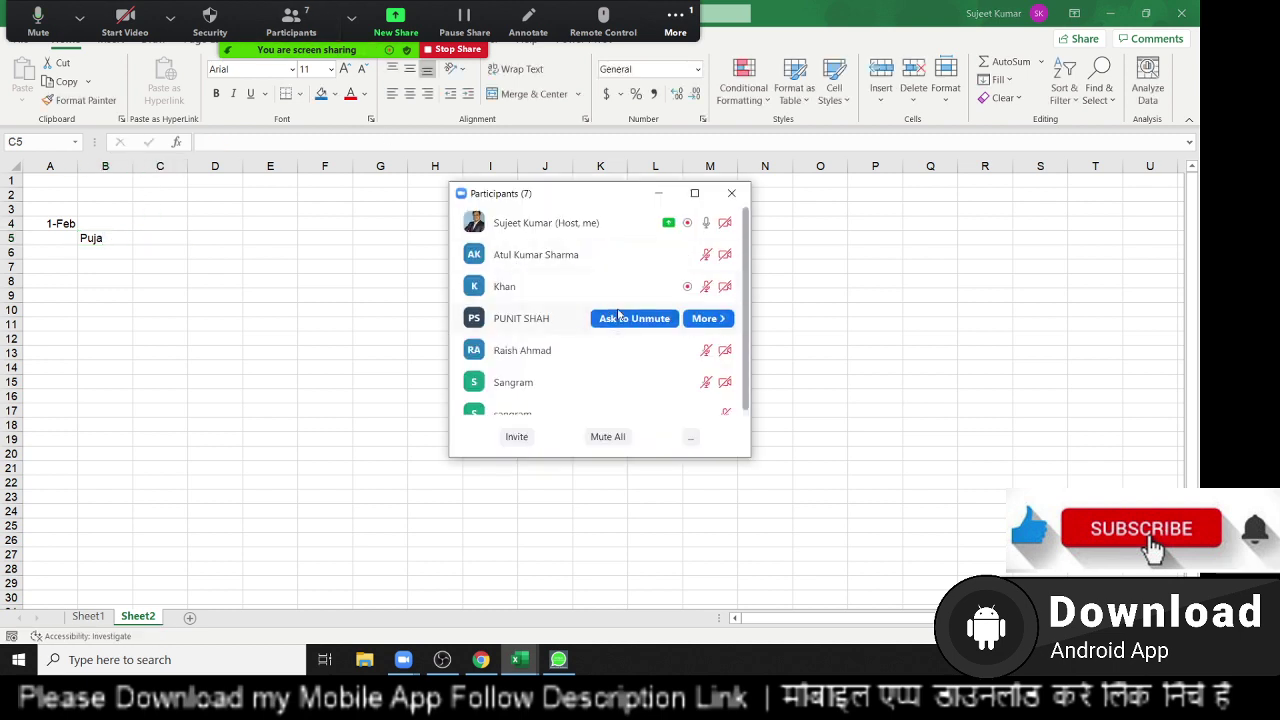
scroll(627, 369, down, 1)
scroll(627, 362, up, 1)
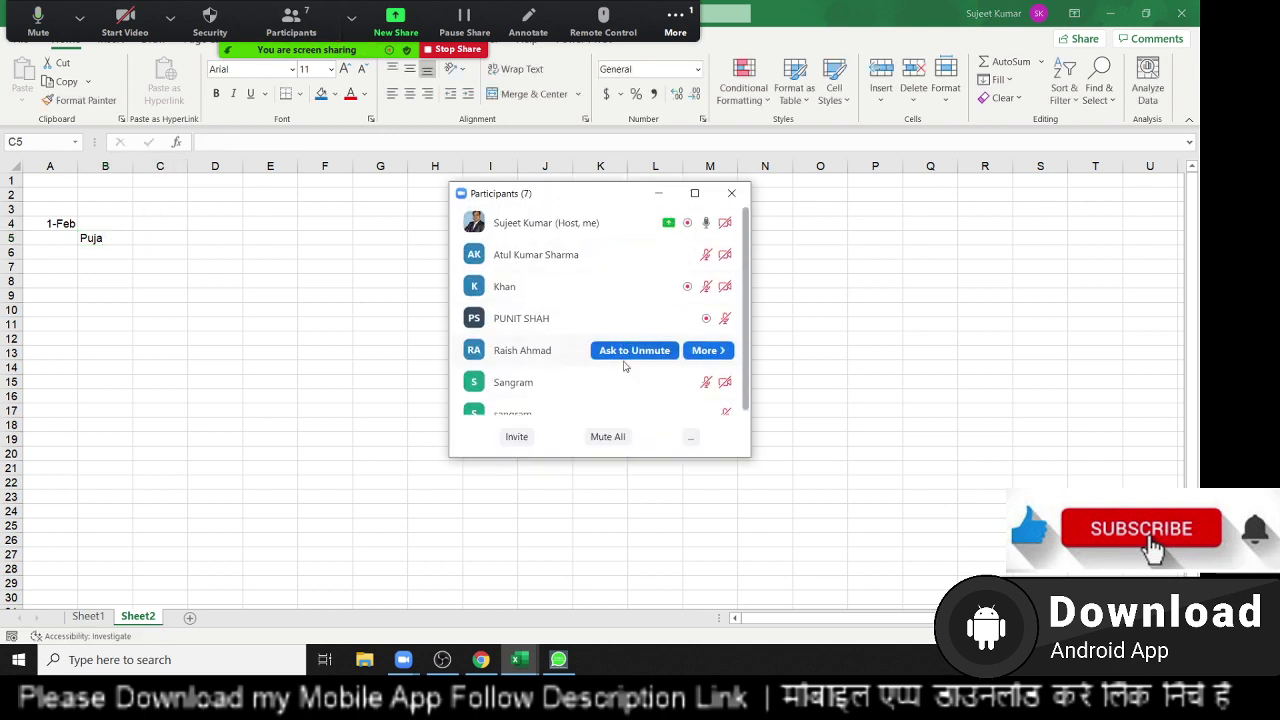
click(707, 255)
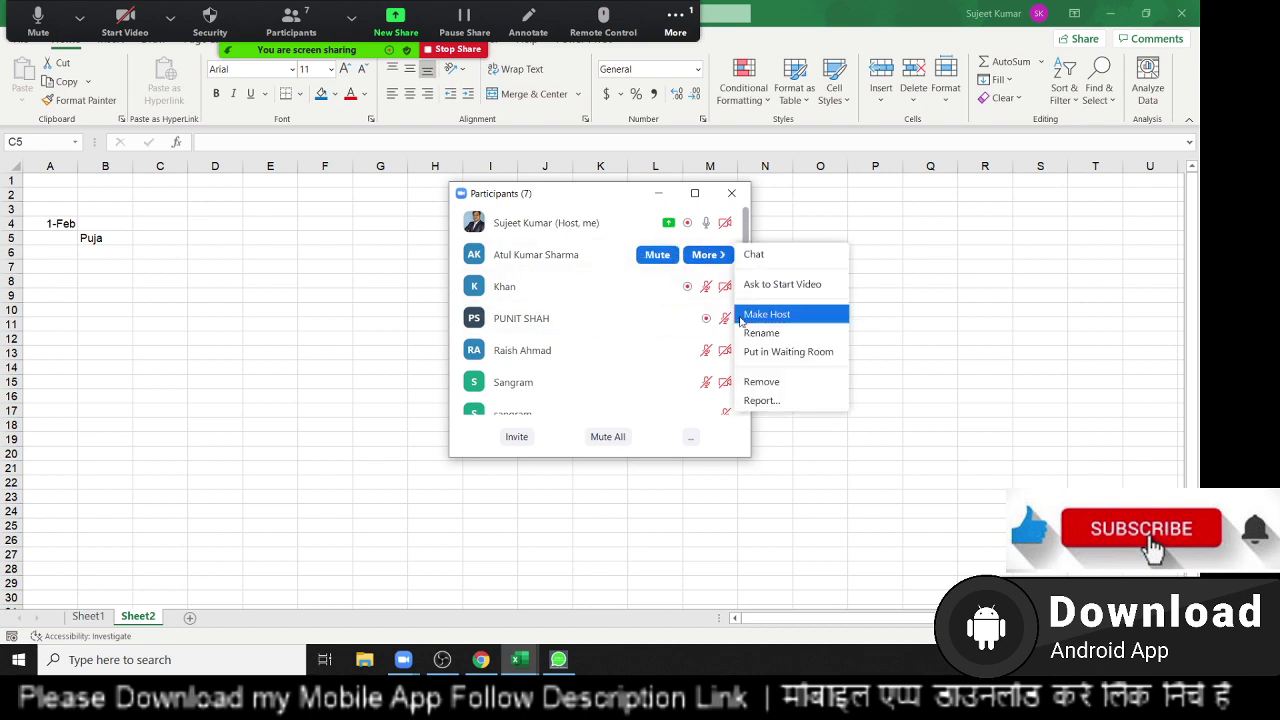
click(618, 193)
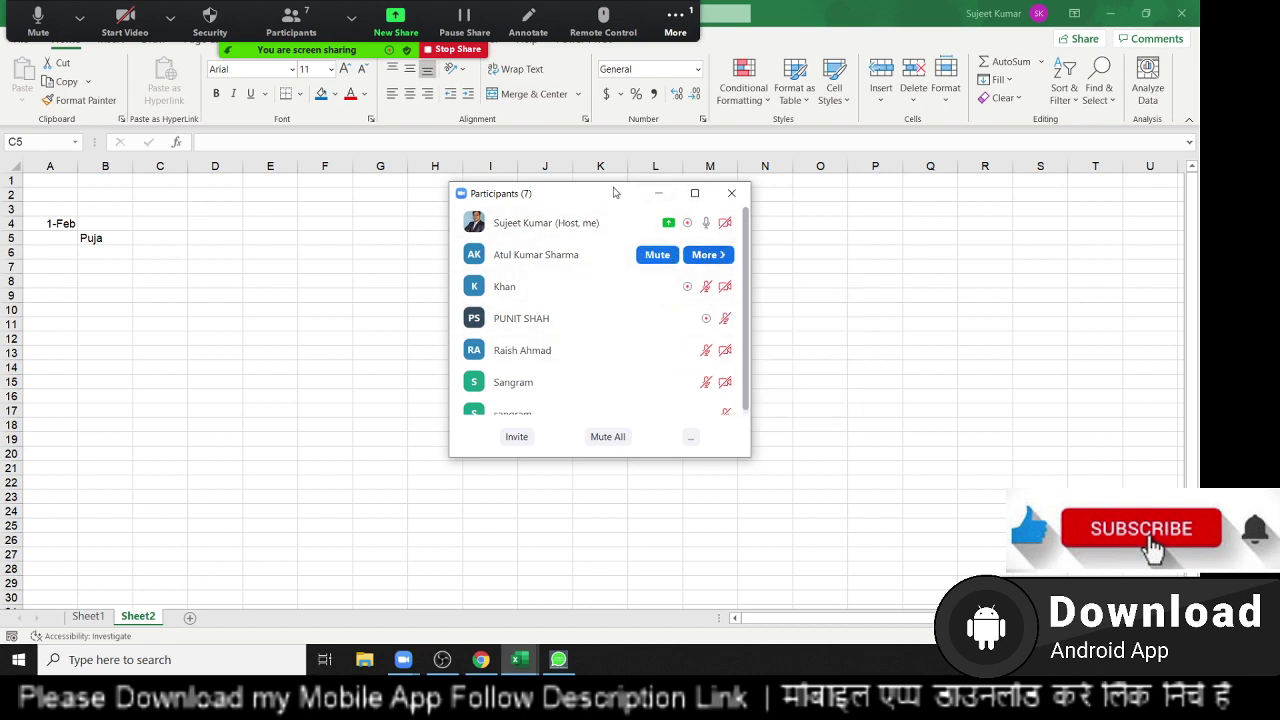
click(729, 197)
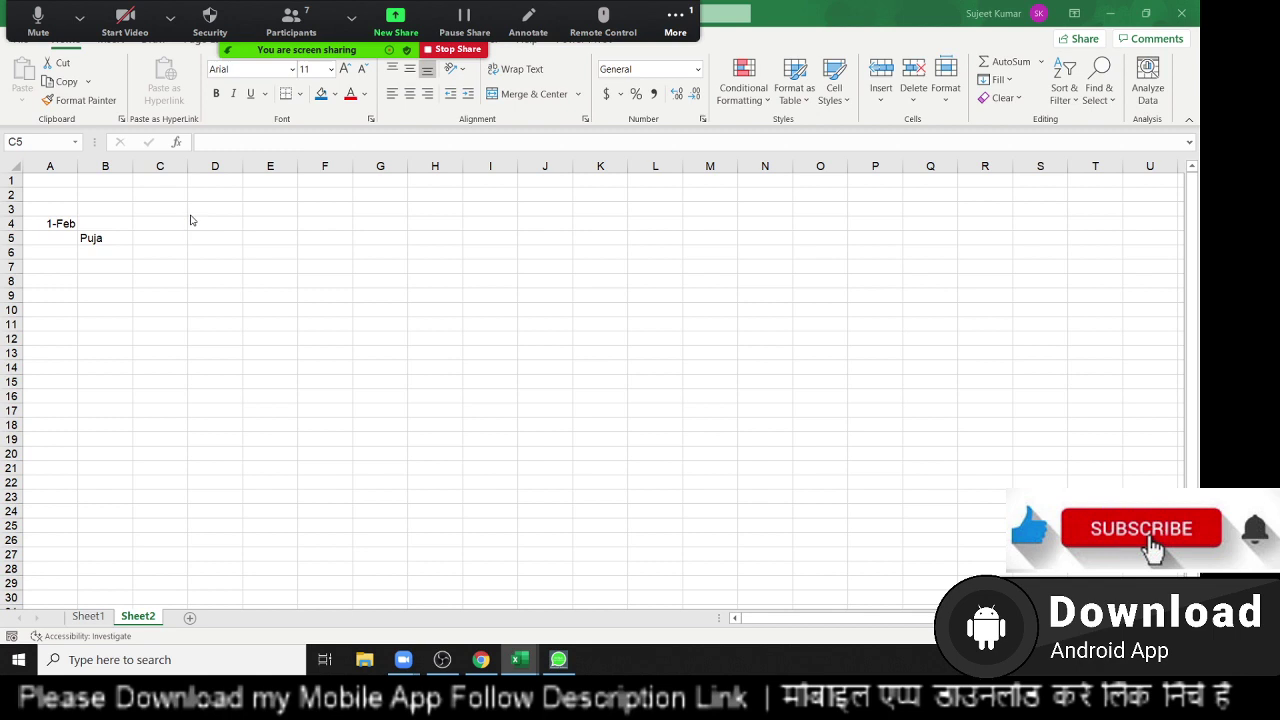
Enter New Delhi in C5 and the amount 568 in D5.
click(117, 240)
key(Right)
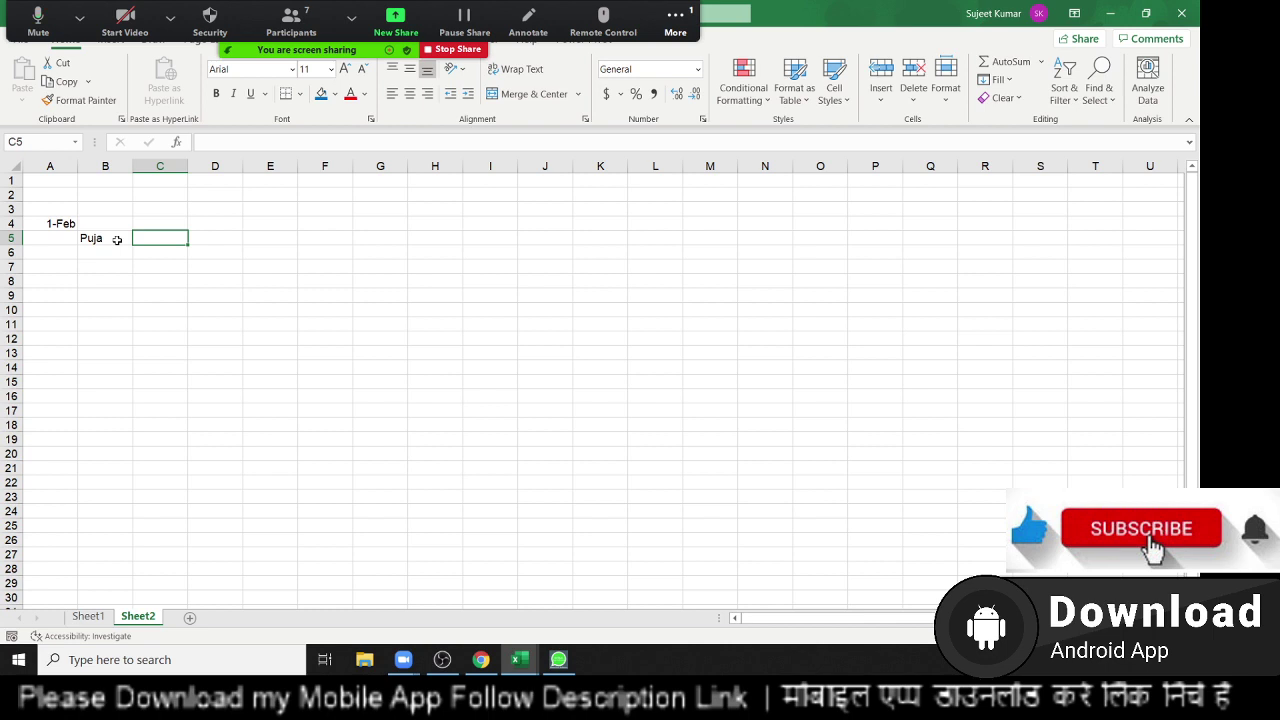
text(New Del)
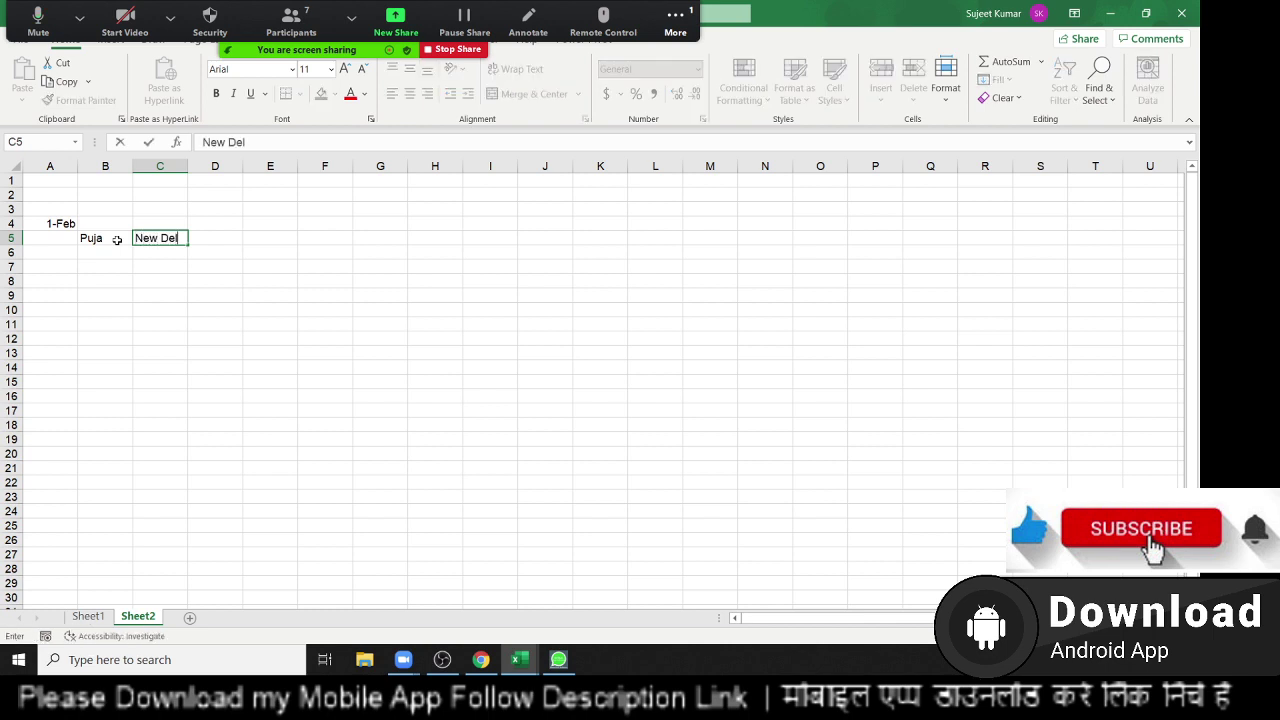
text(hi)
key(Tab)
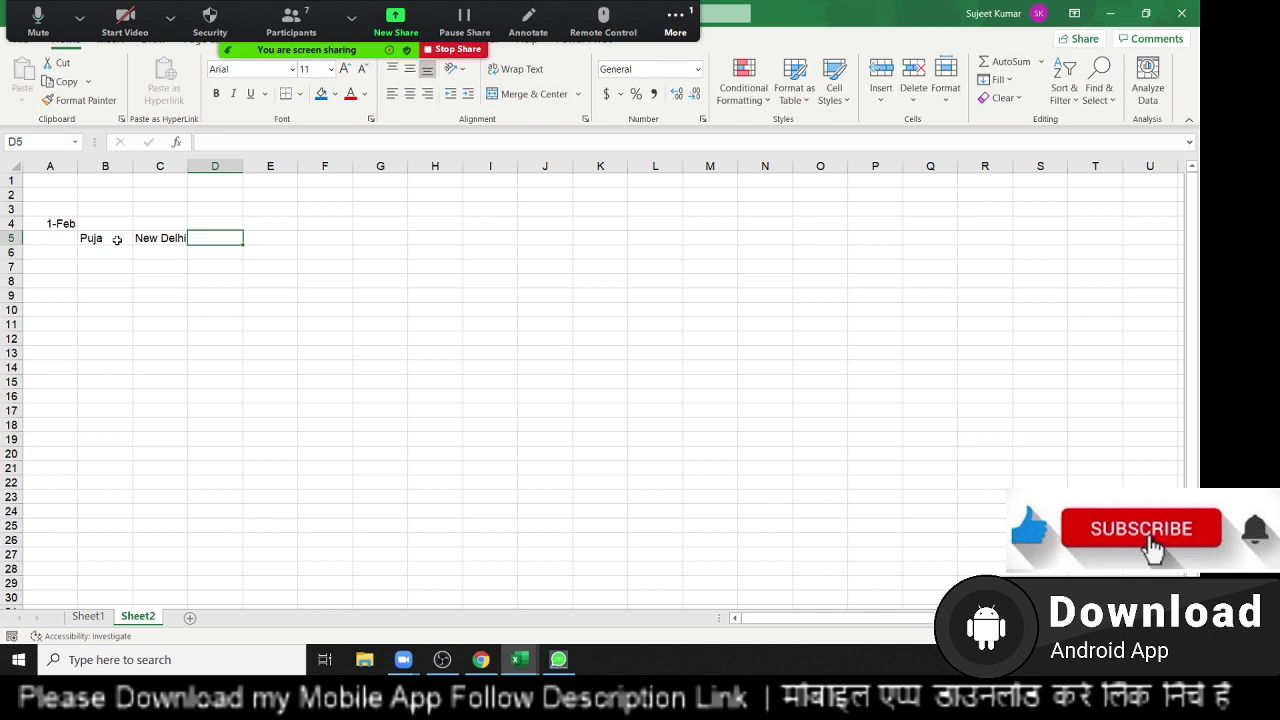
text(568)
key(Return)
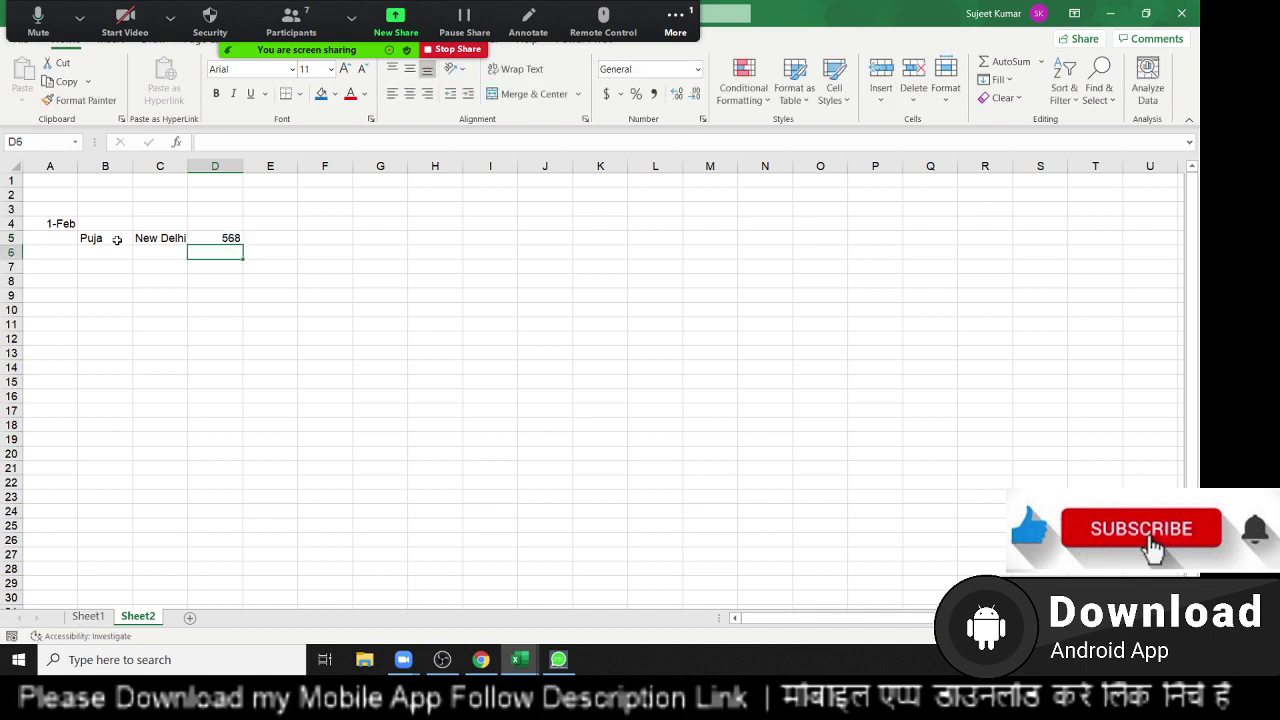
Add the note DR From ABC in cell B6.
key(Up)
key(Down)
key(Down)
key(Left)
key(Up)
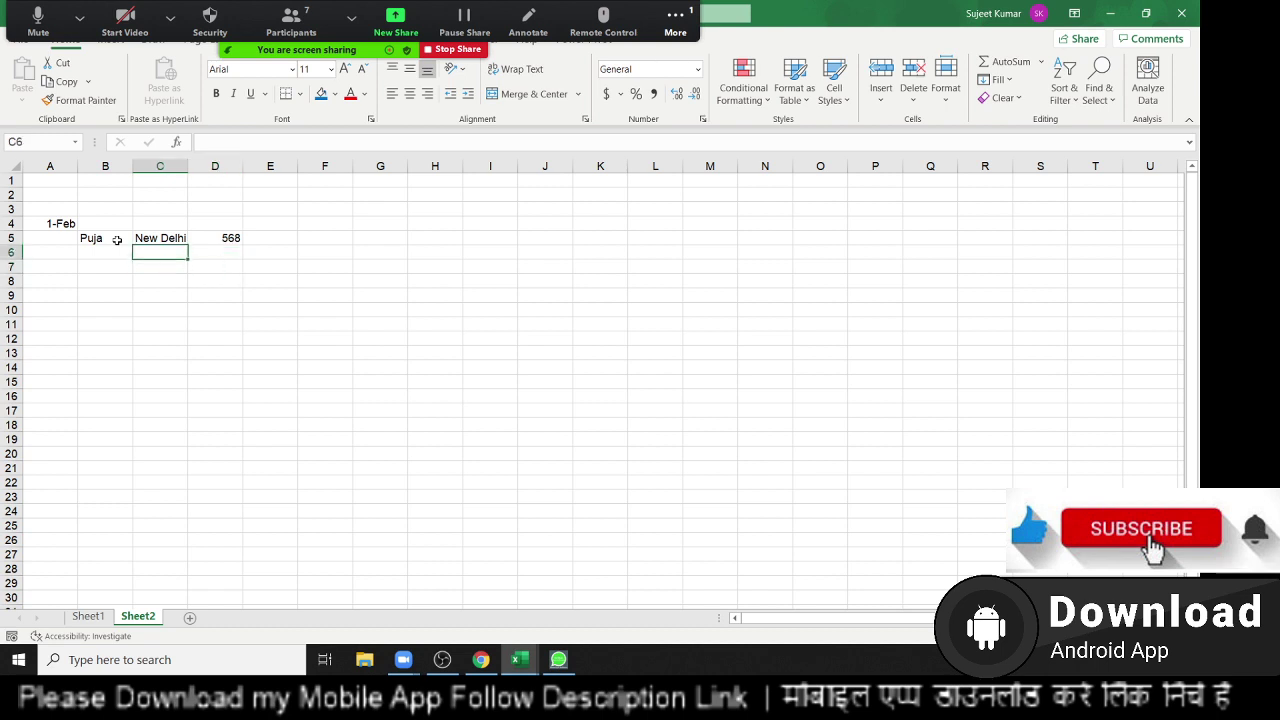
key(Left)
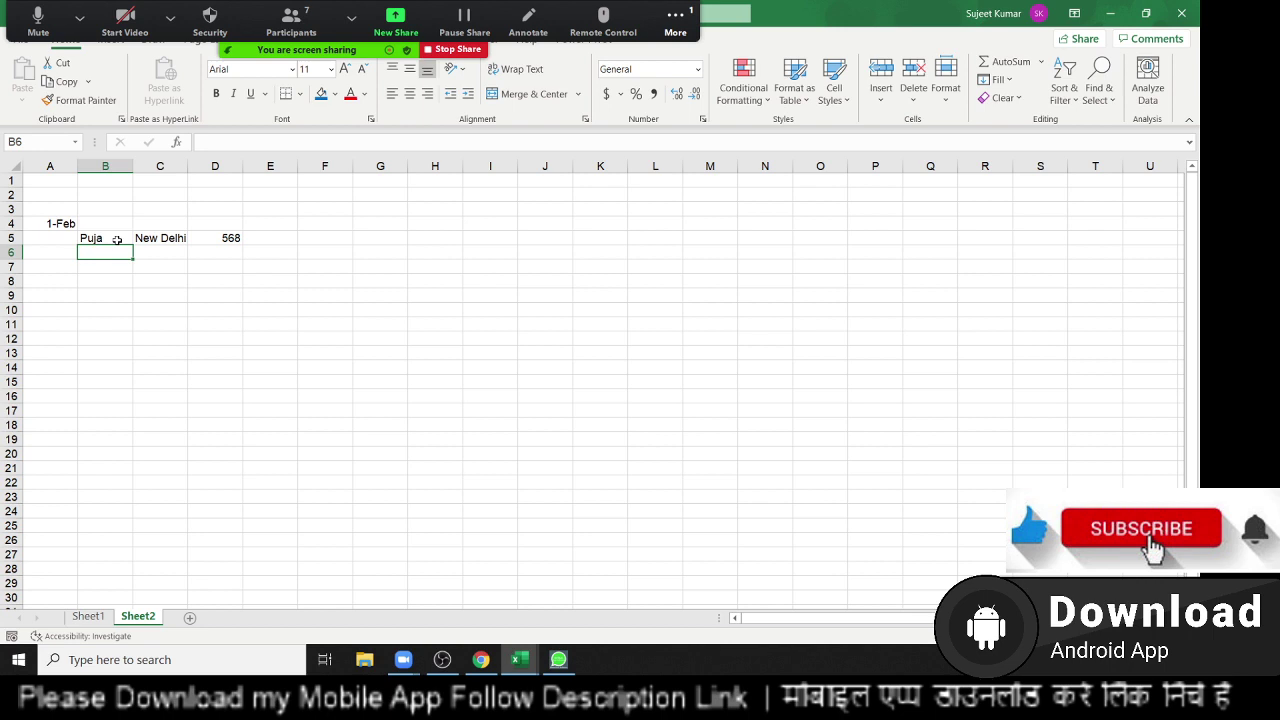
text(DR )
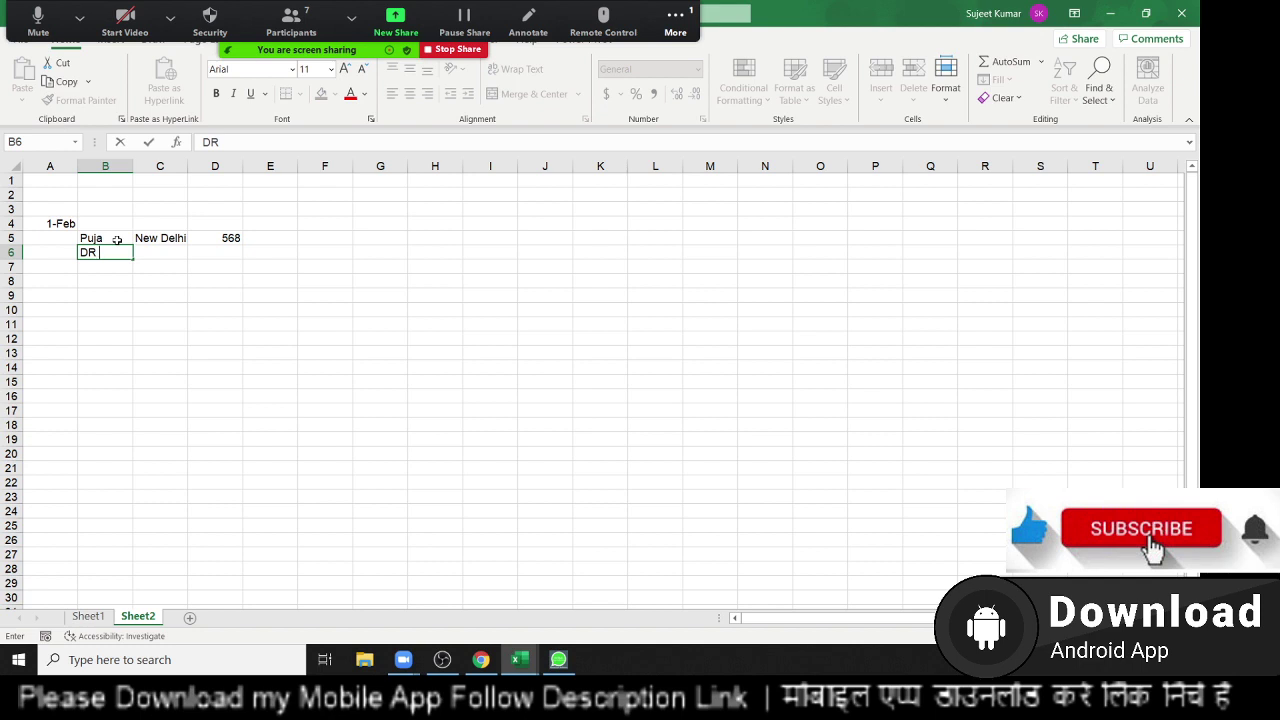
text(From )
text(ABC)
key(Return)
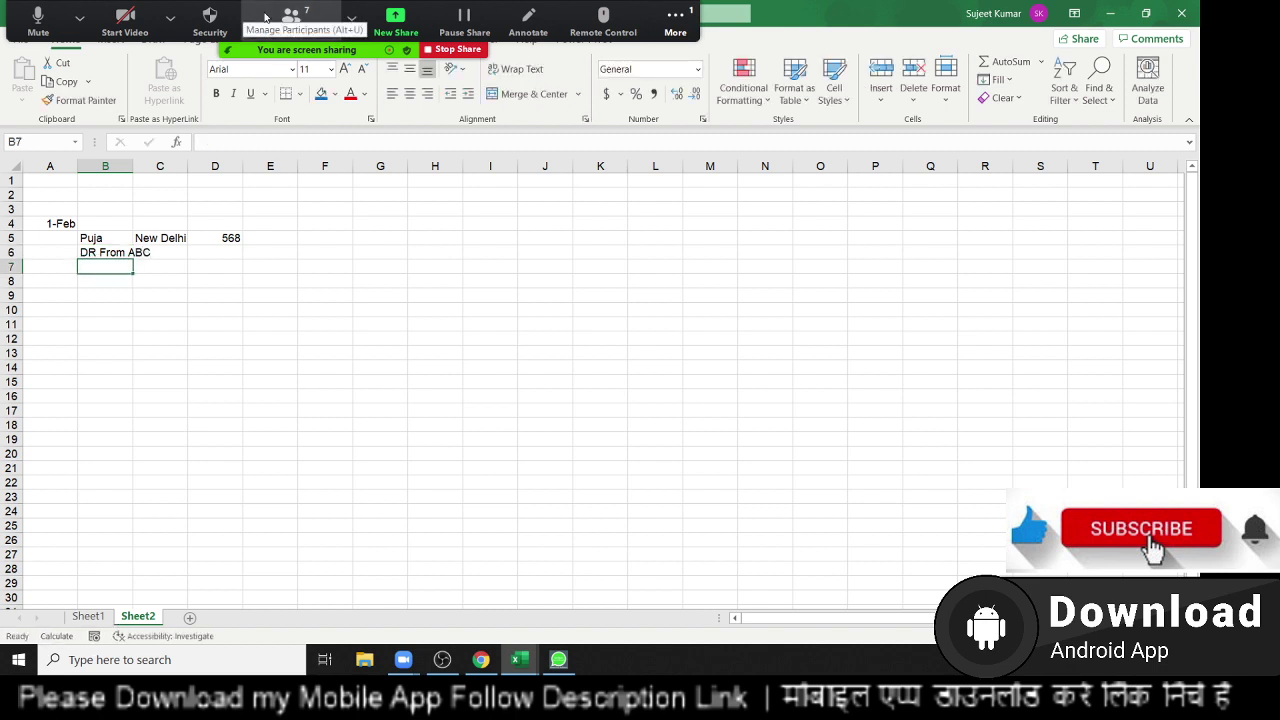
Show Zoom's seven-attendee Participants list and check several participants' More menus.
click(291, 20)
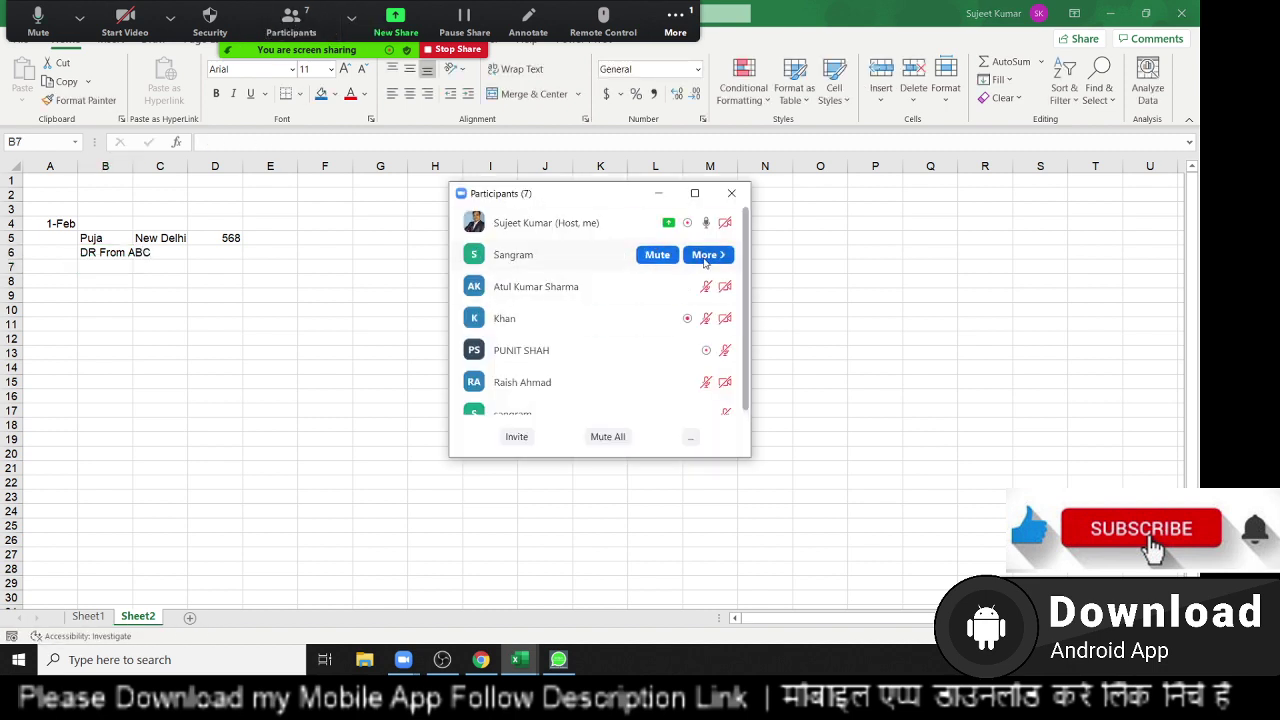
click(707, 256)
scroll(700, 390, down, 1)
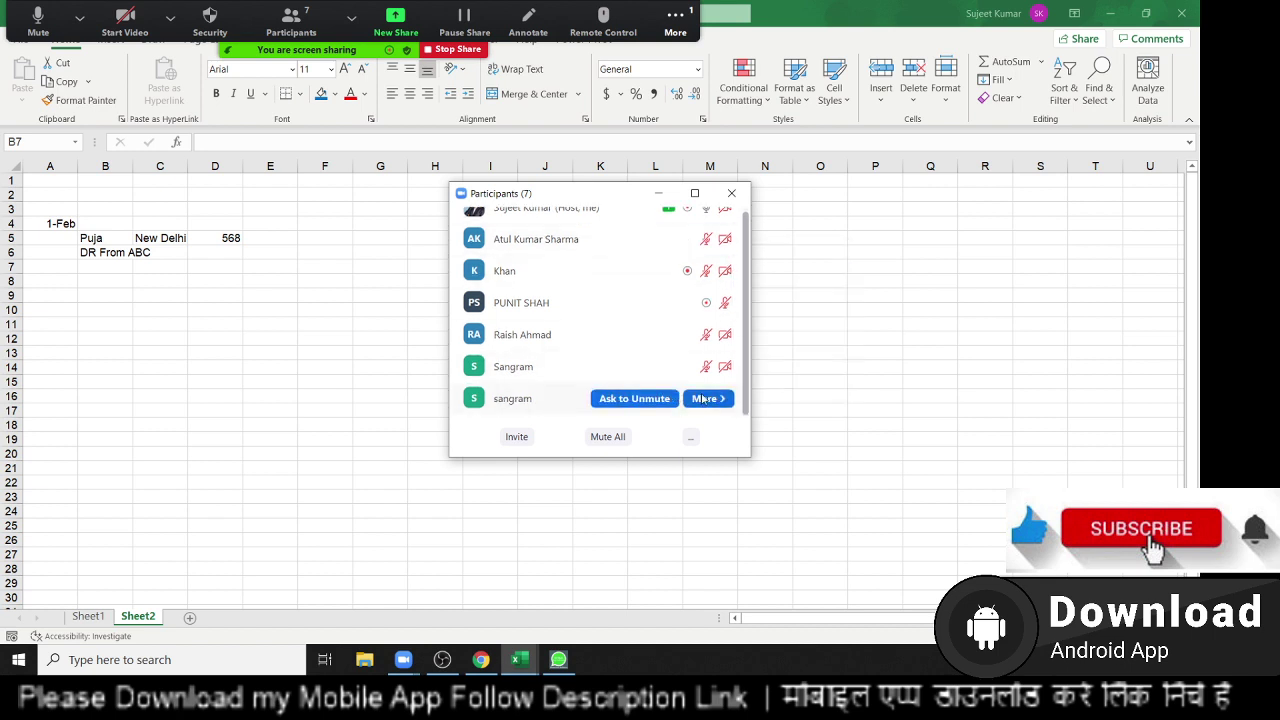
click(706, 398)
click(778, 447)
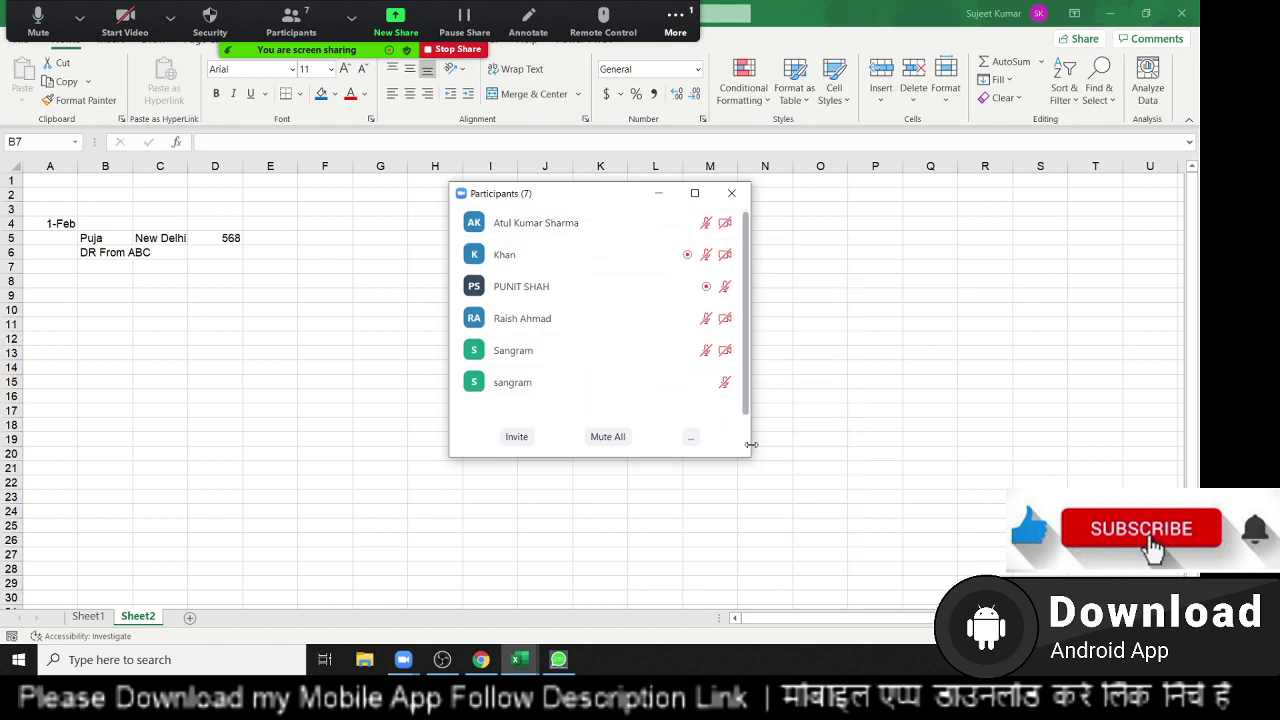
click(707, 352)
click(724, 228)
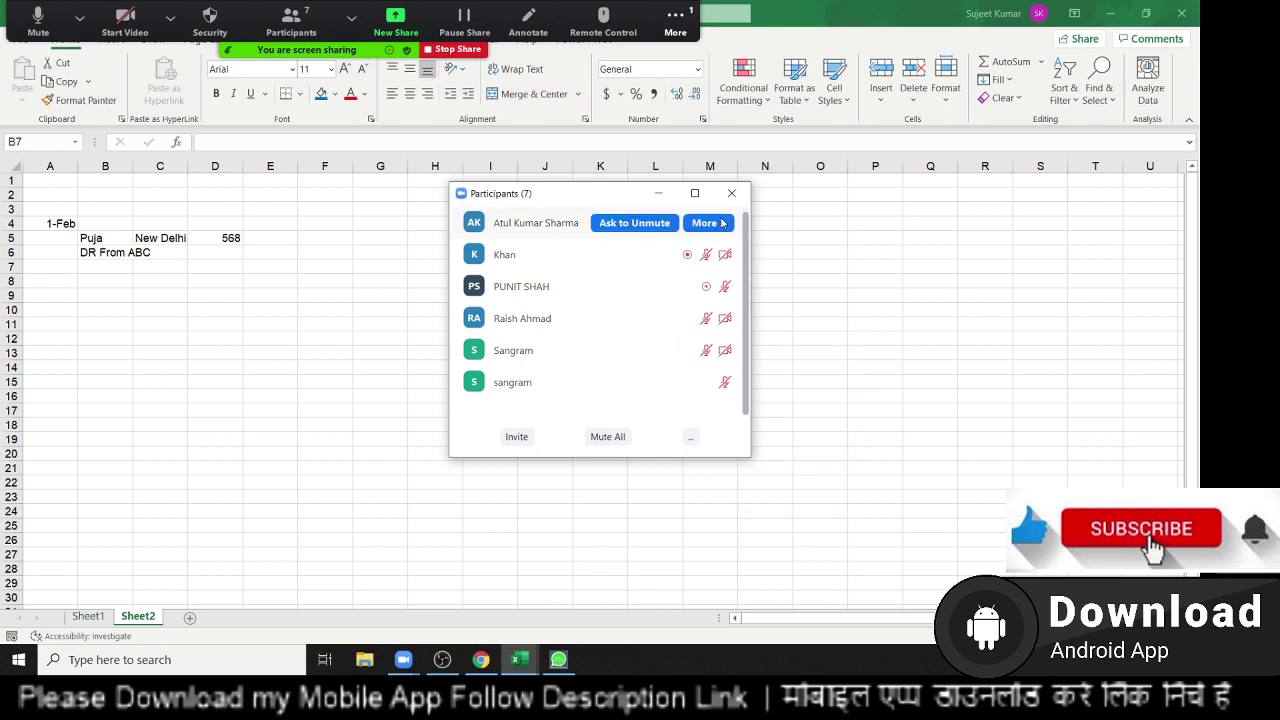
click(722, 224)
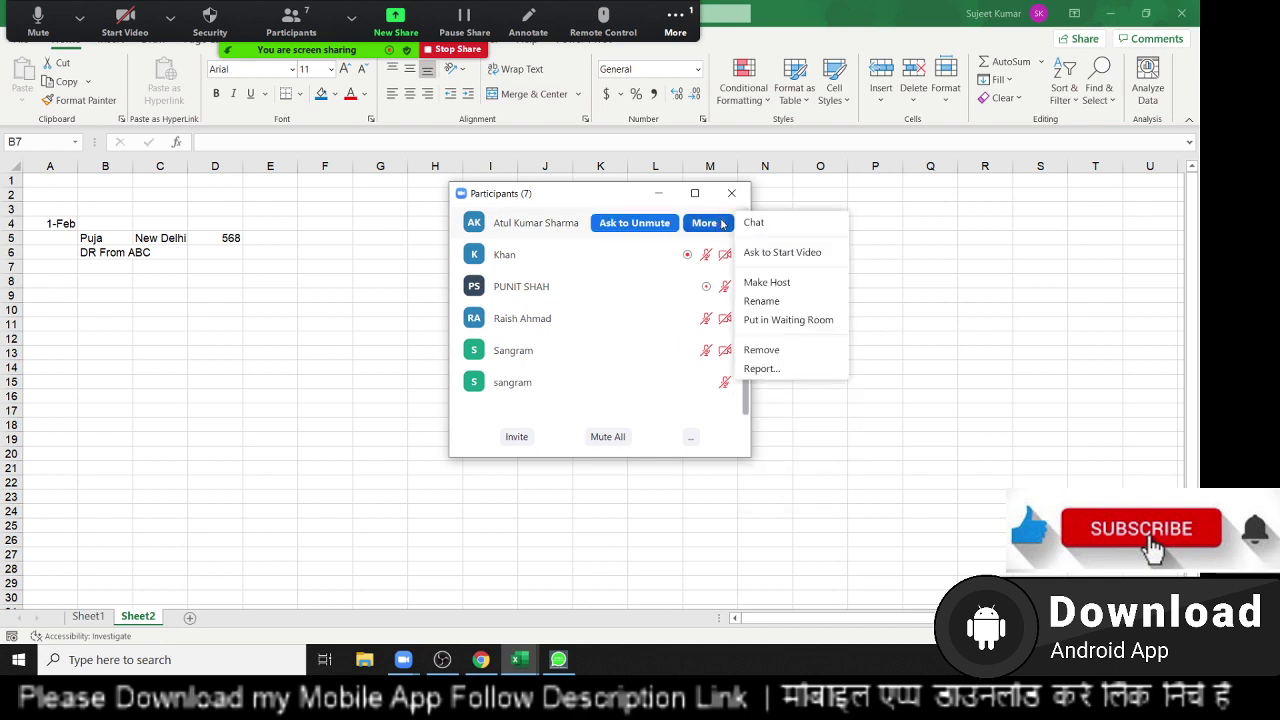
click(105, 318)
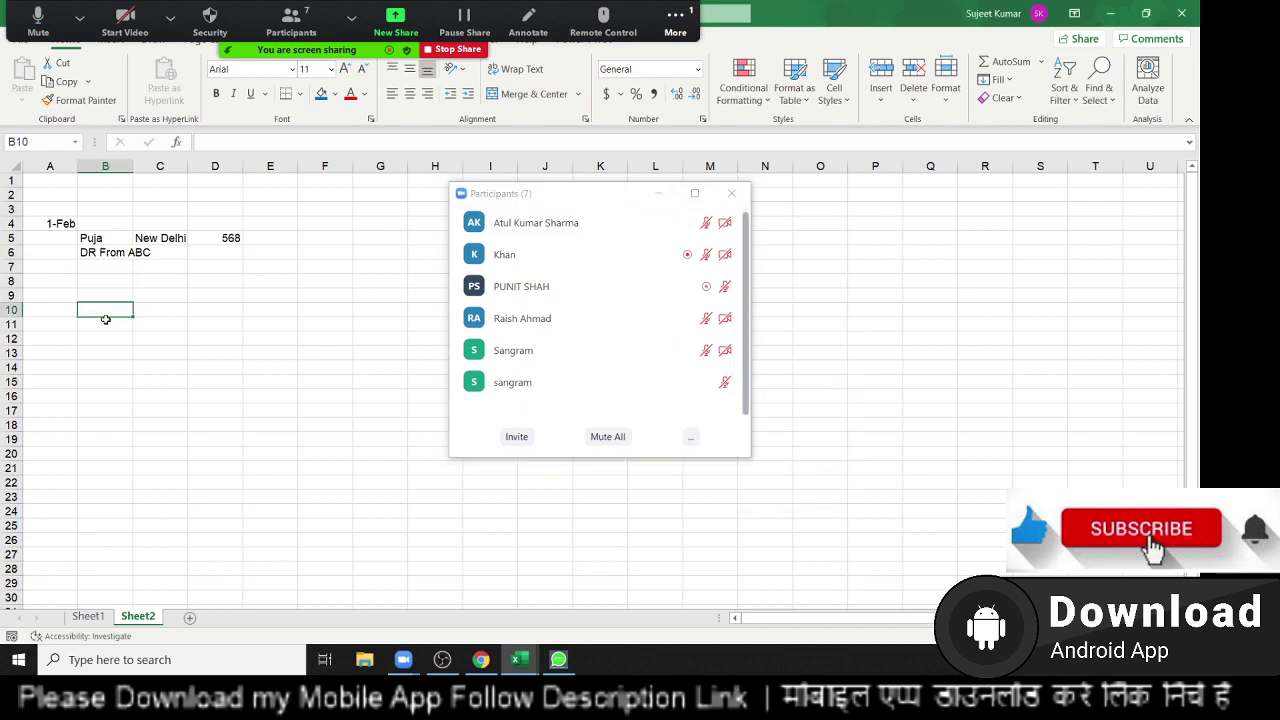
Copy the record block A4:D6 and paste it at A10.
click(737, 197)
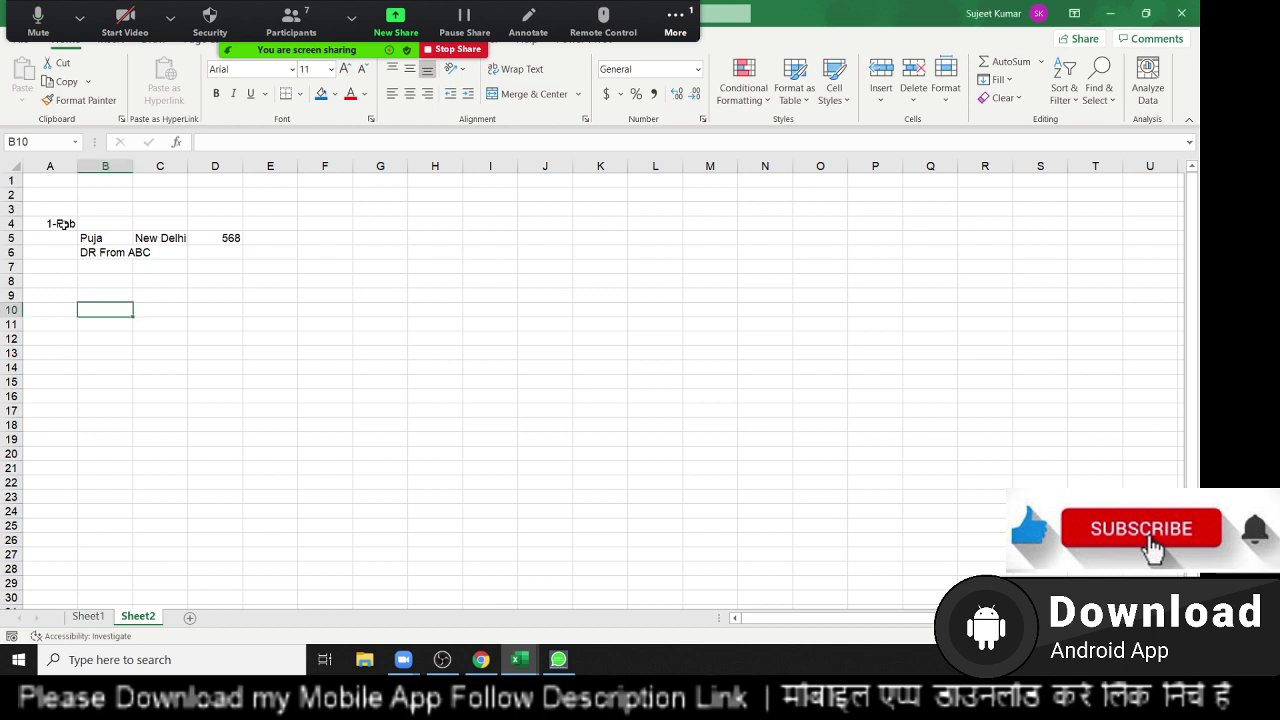
drag(65, 225, 195, 257)
key(ctrl+c)
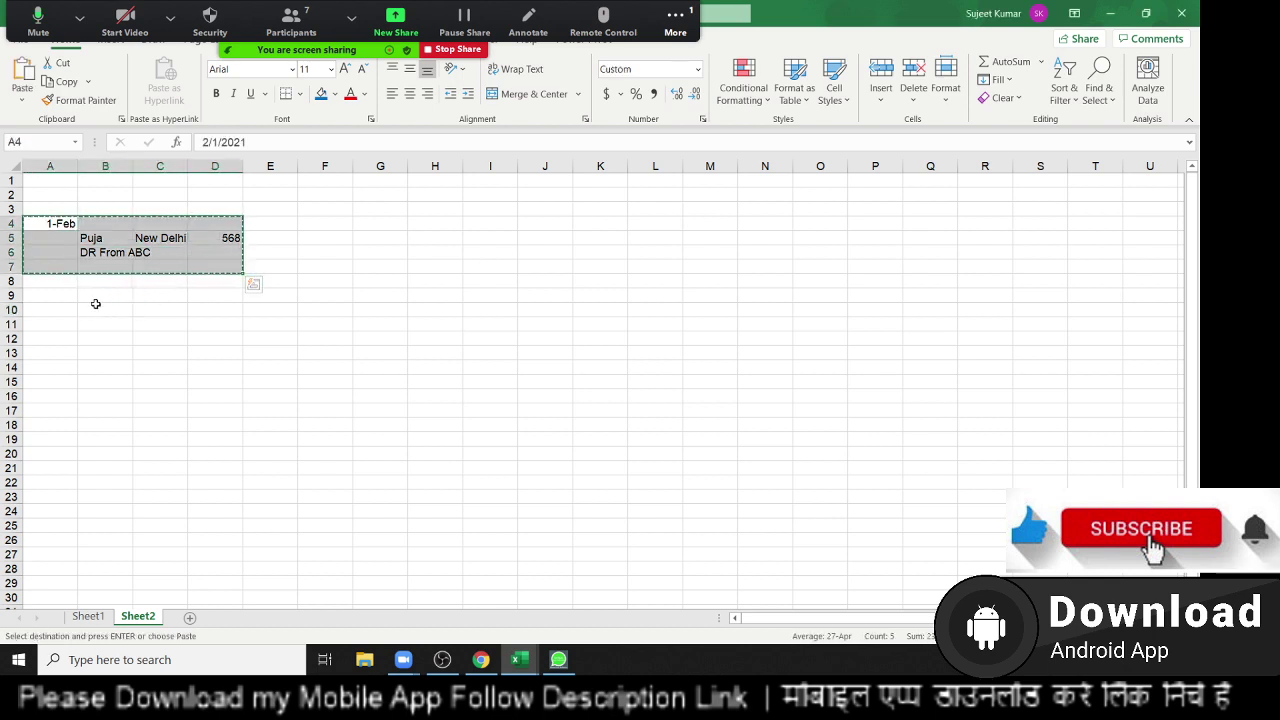
click(86, 311)
click(70, 310)
key(ctrl+v)
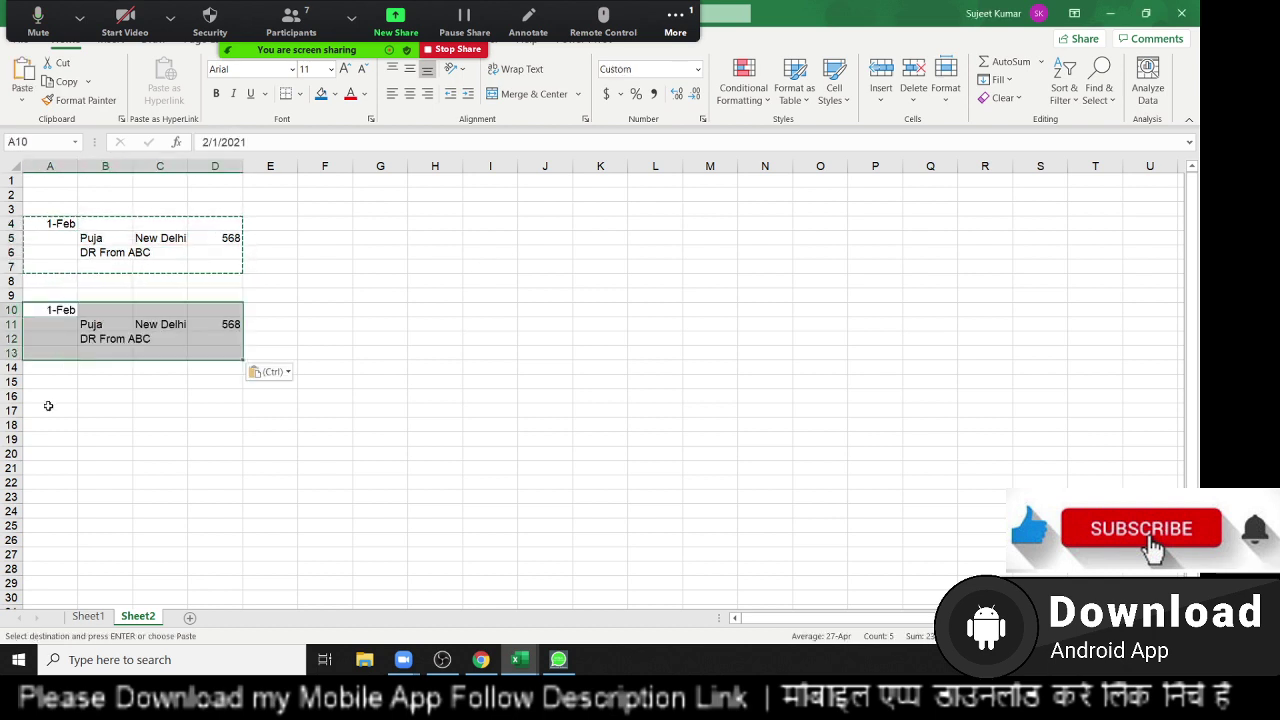
Paste the same record block at A17, A23 and A29, then clear the copy marquee.
click(47, 412)
key(ctrl+v)
click(40, 496)
key(ctrl+v)
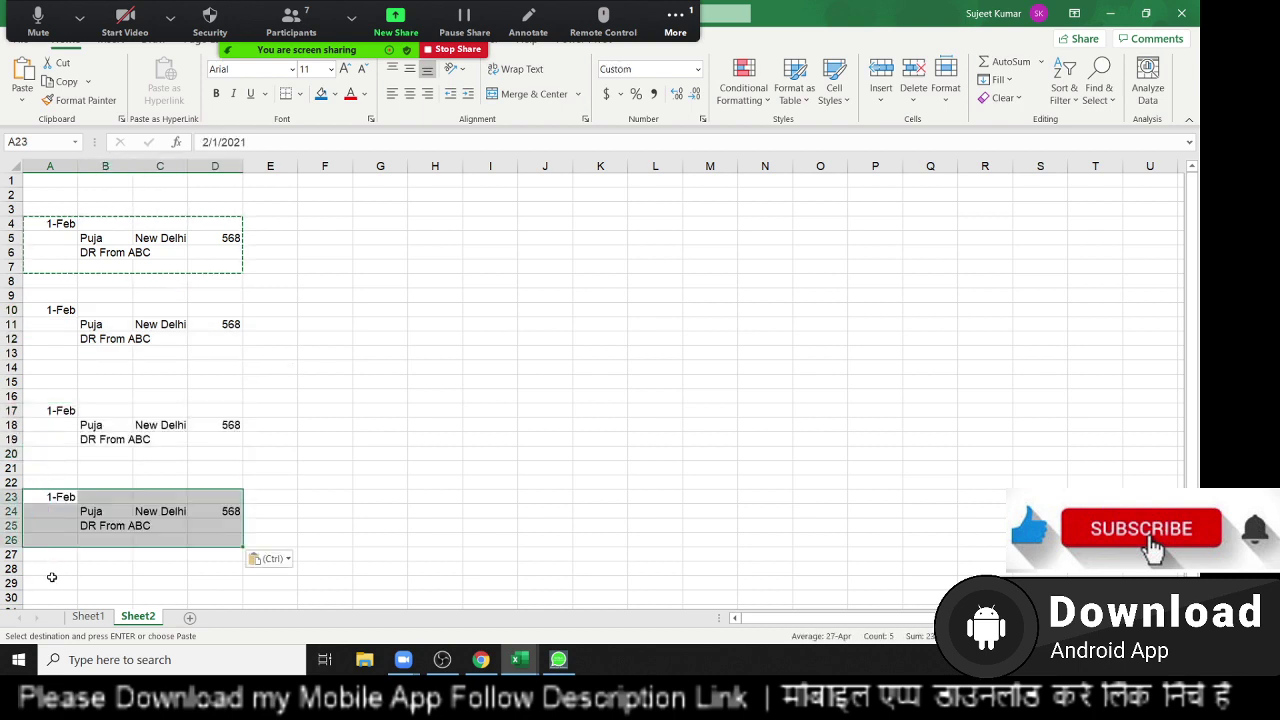
click(53, 580)
key(ctrl+v)
key(Escape)
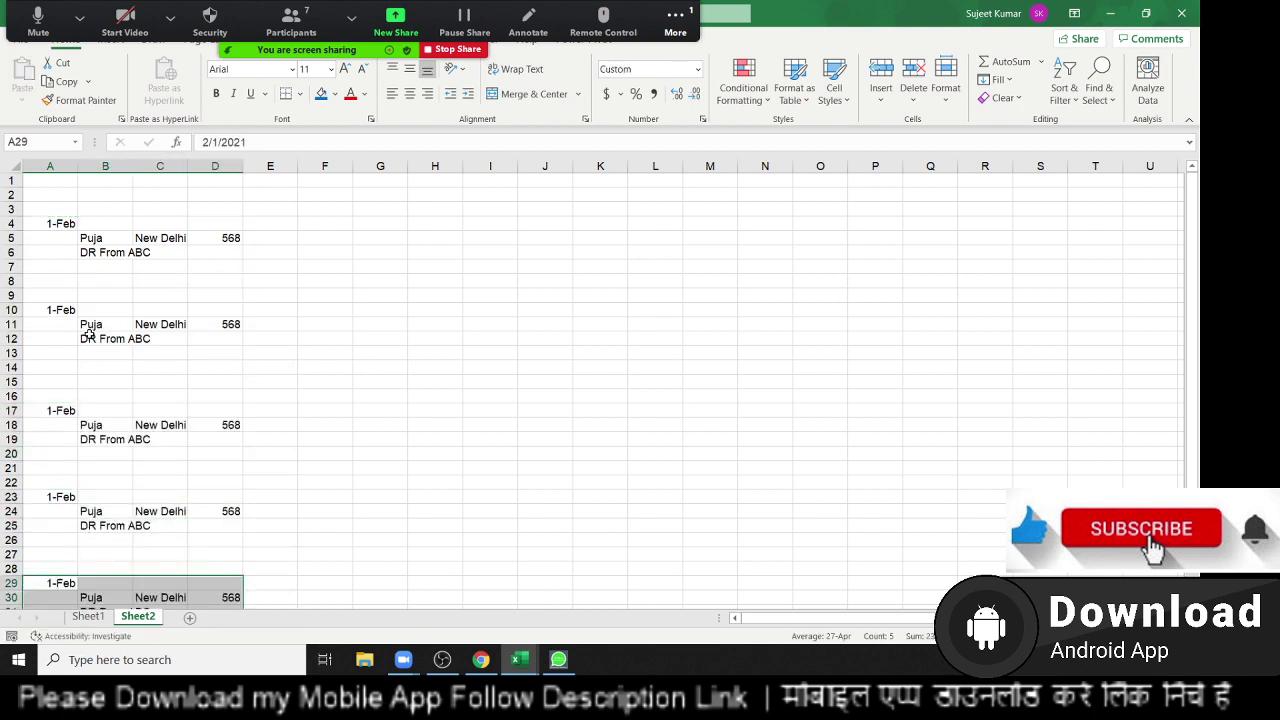
click(89, 328)
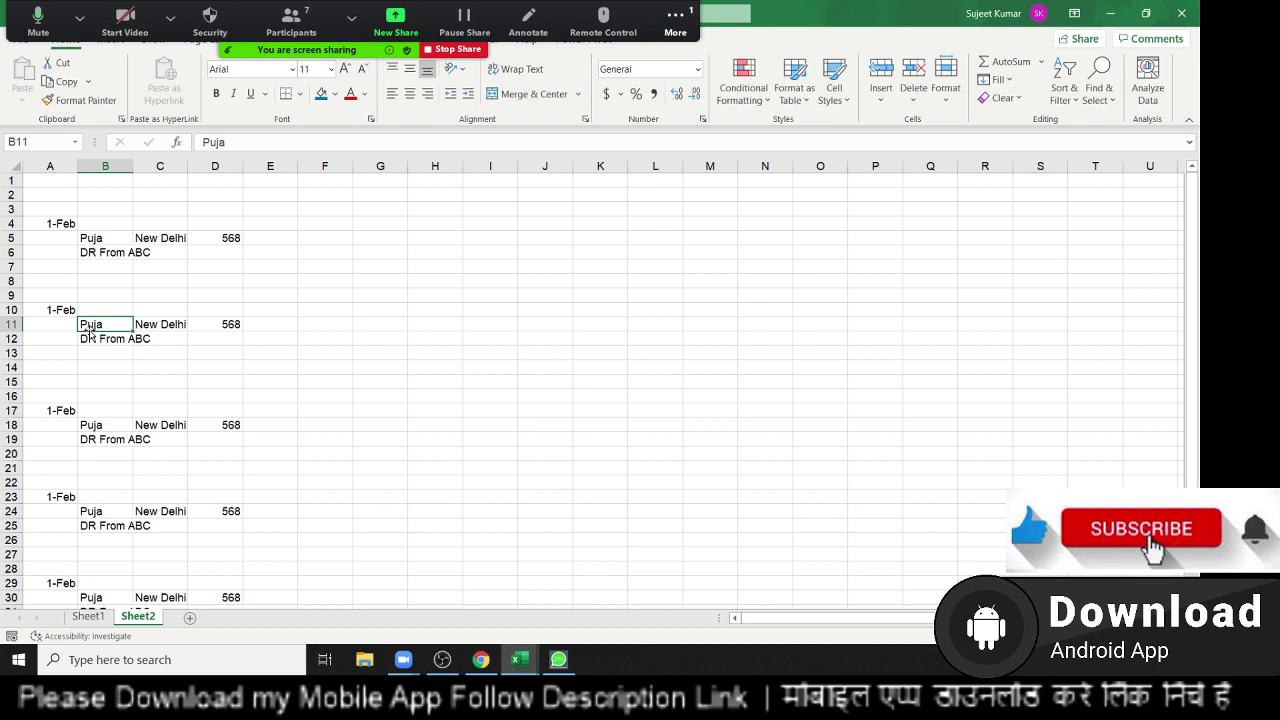
Give the second copy a new name with city Pune, the third a new name with Patna.
text(OM)
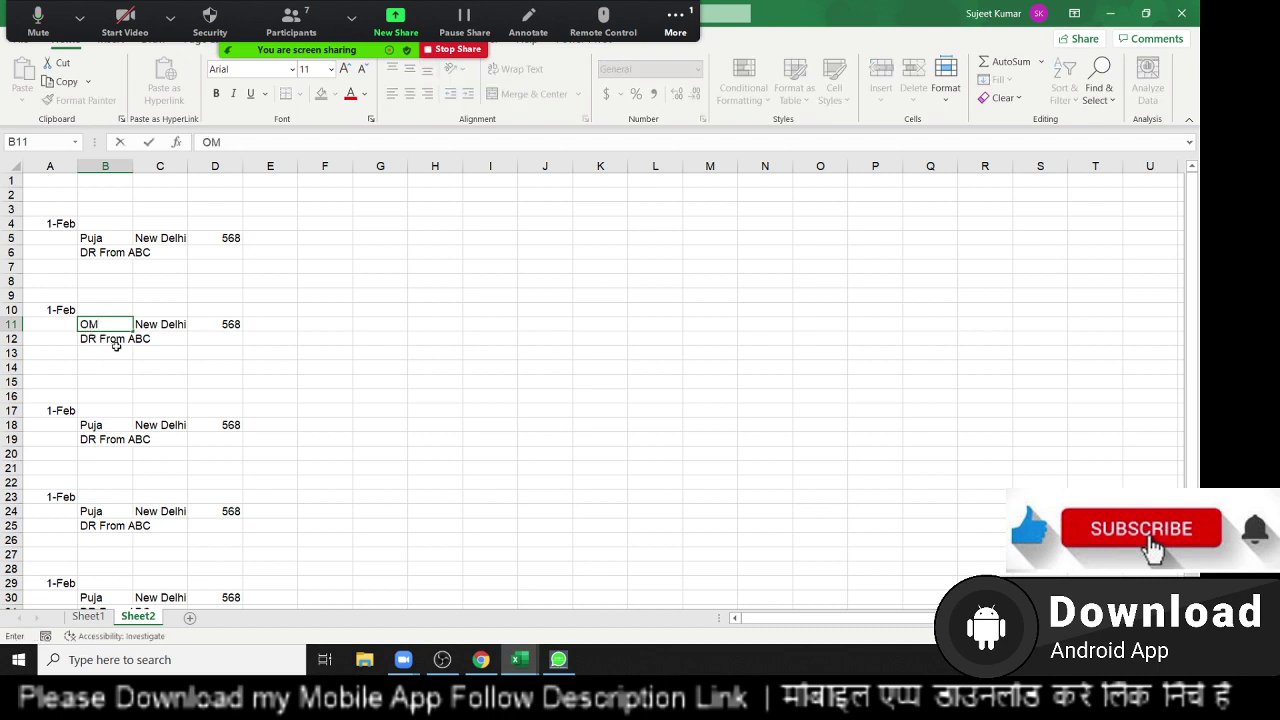
click(155, 326)
text(Pune)
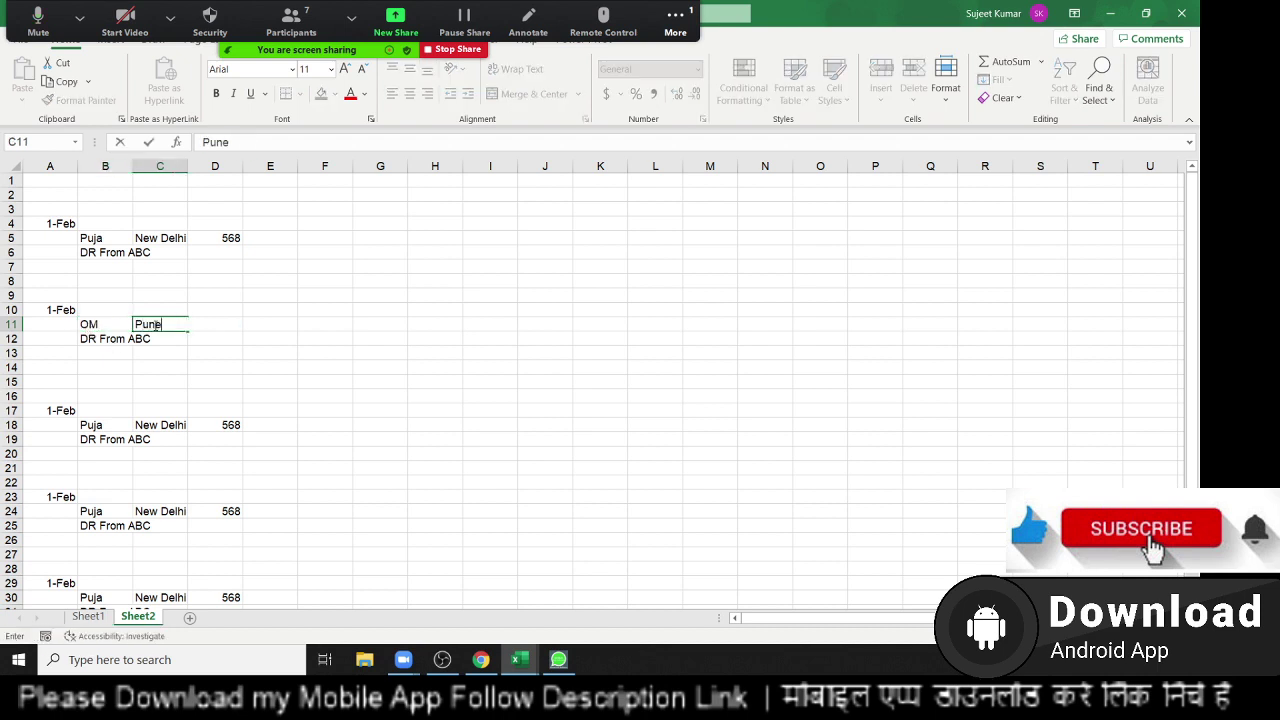
click(101, 430)
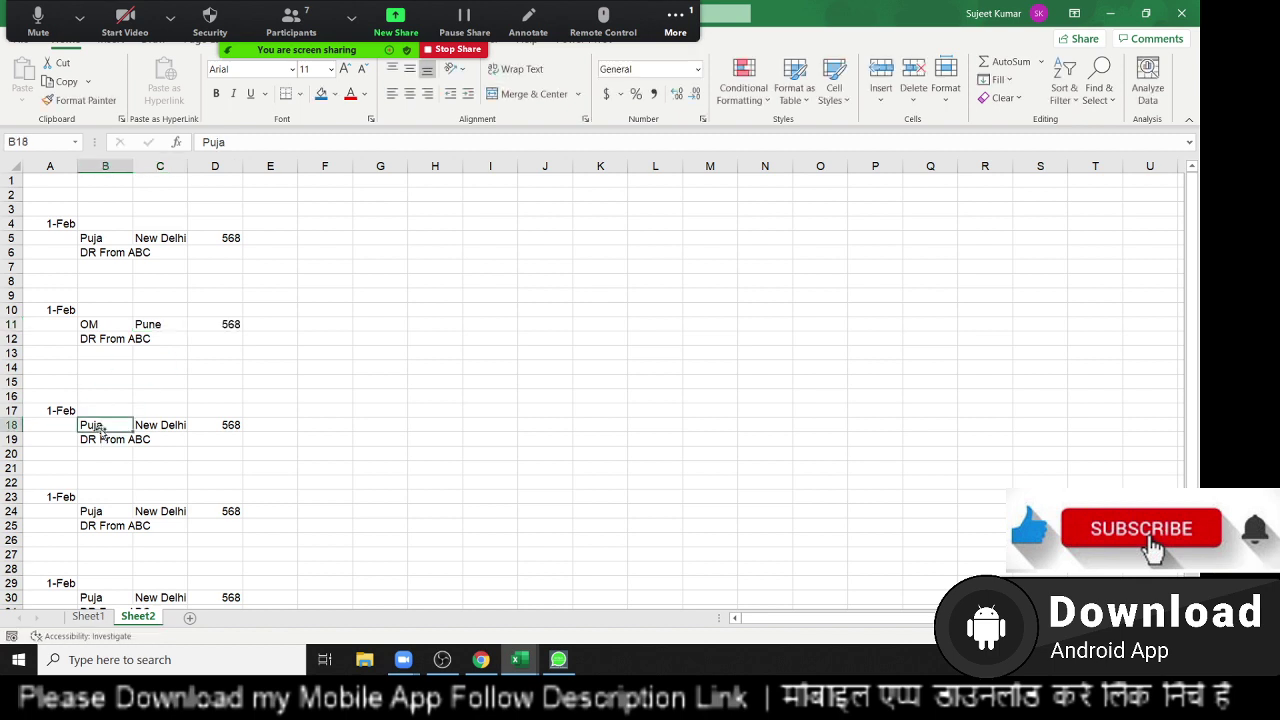
text(Kavita)
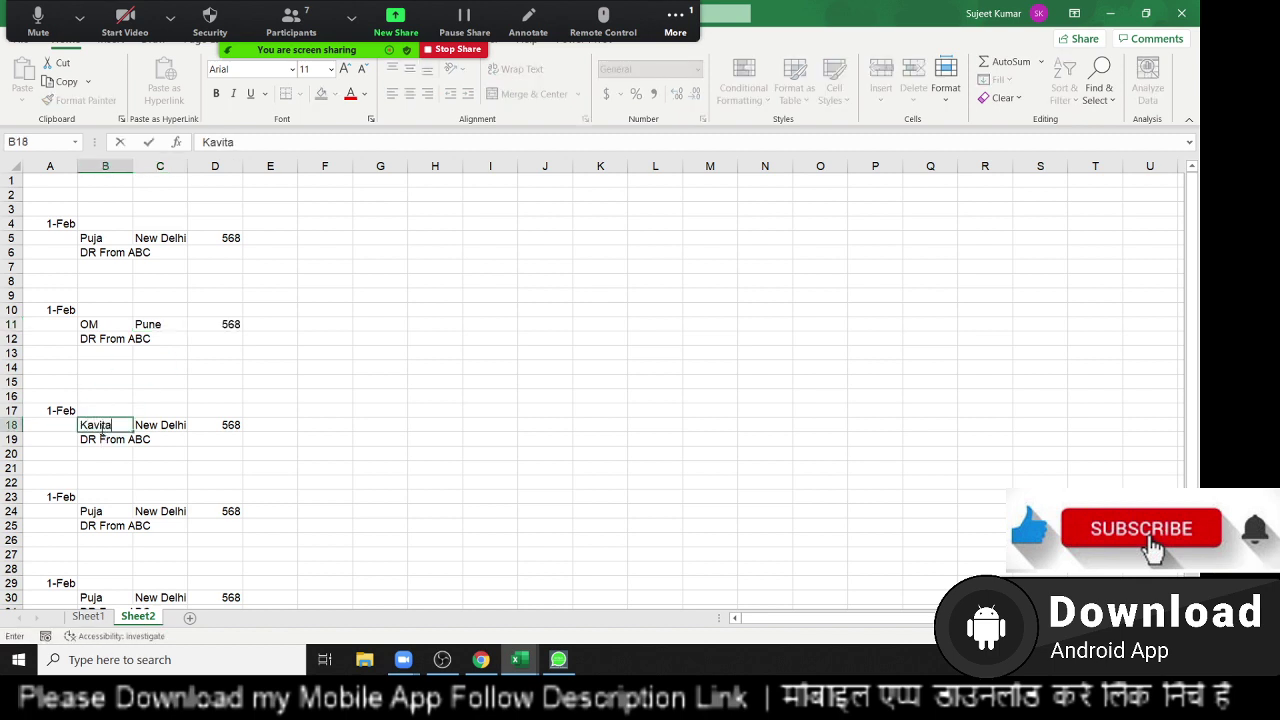
click(143, 424)
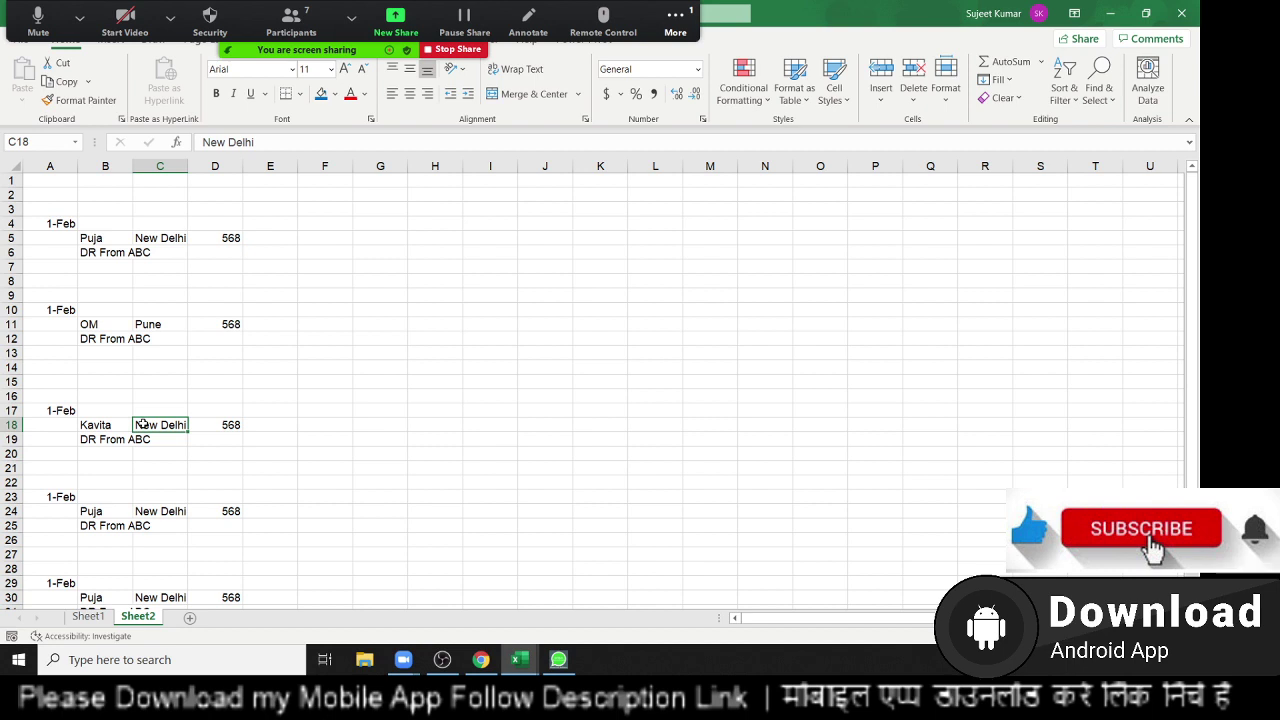
text(Patna)
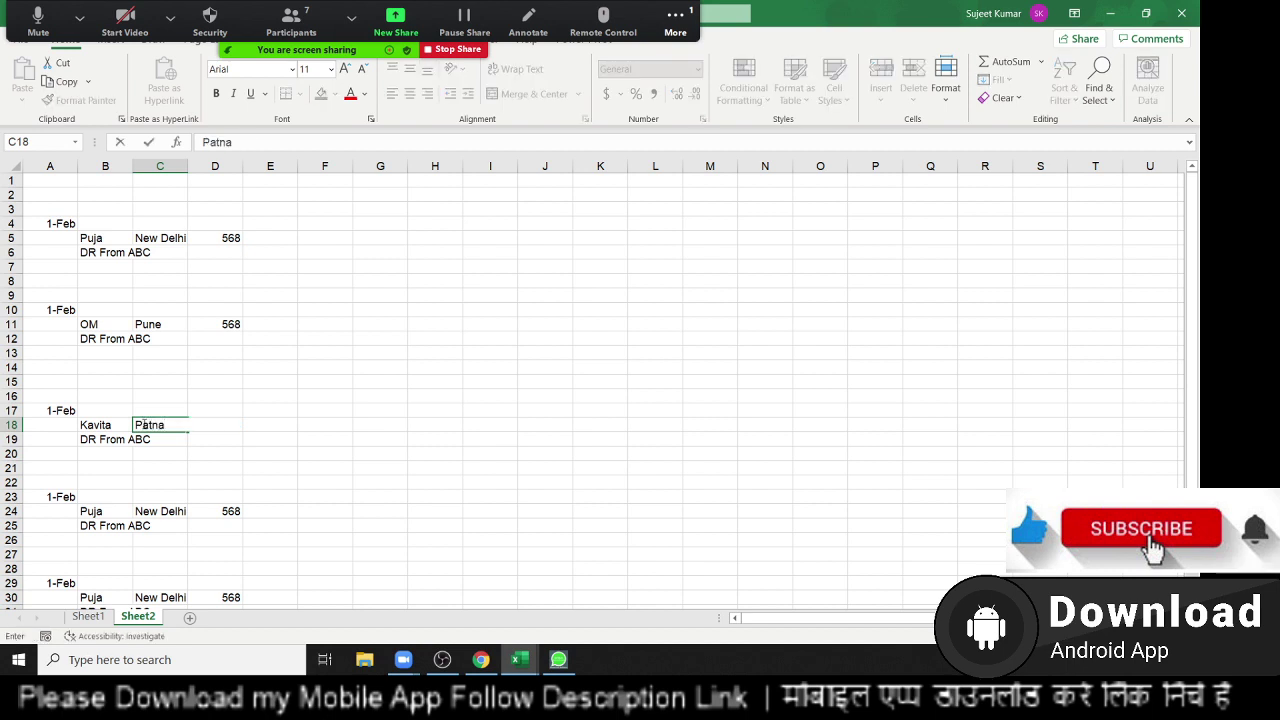
click(12, 382)
Change the B12 note from DR From ABC to CR From ABC.
click(88, 338)
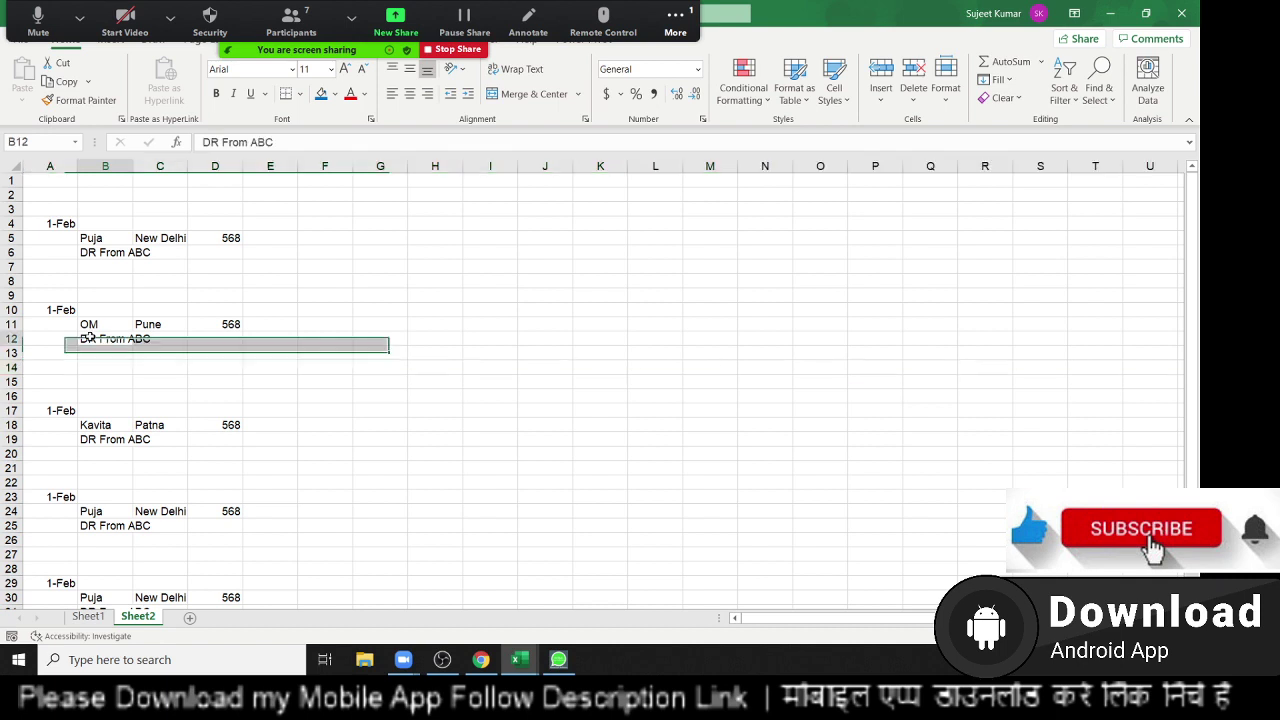
double_click(88, 338)
double_click(88, 338)
text(C)
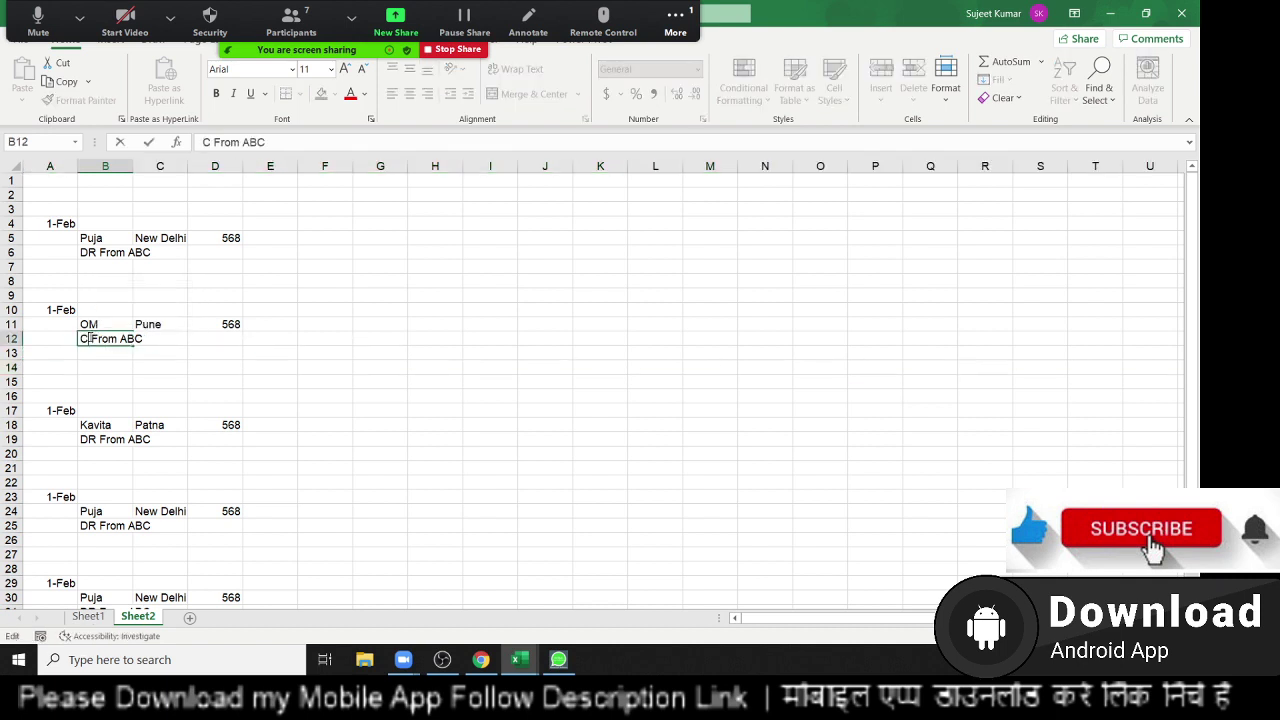
text(R)
click(136, 454)
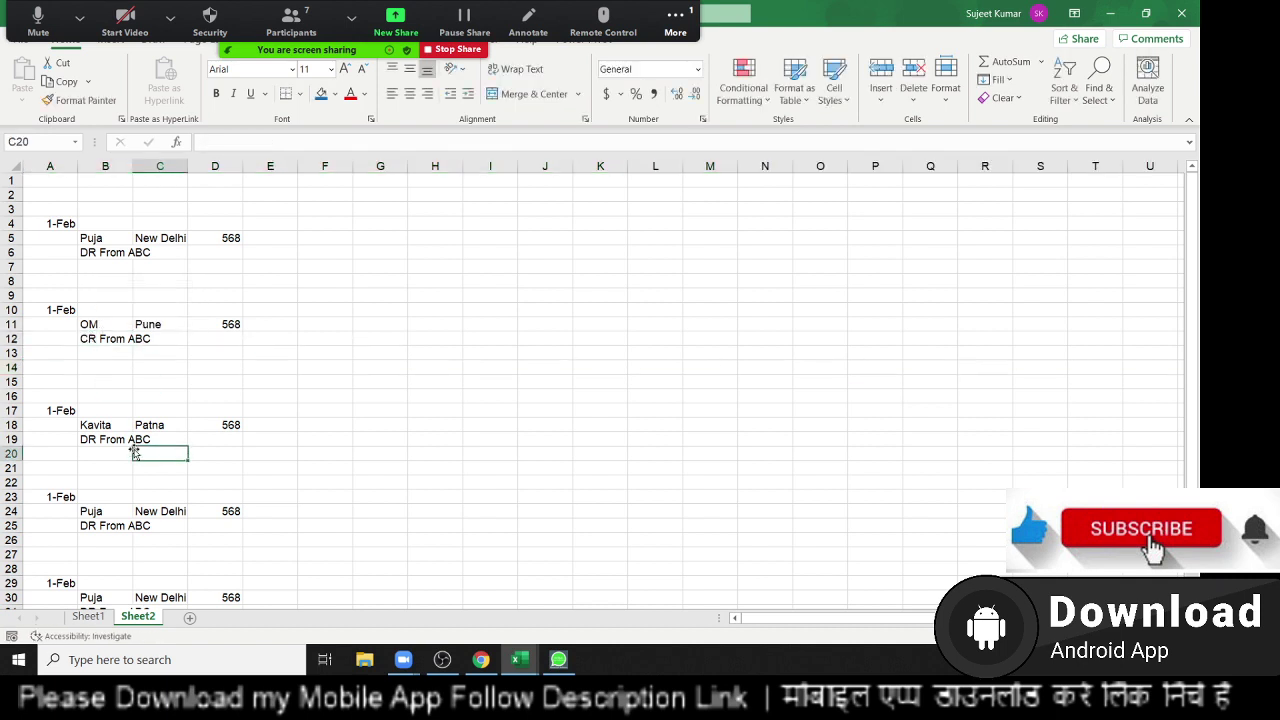
Rewrite the B25 note with CR instead of DR and a person's name instead of ABC.
click(88, 525)
double_click(88, 525)
text(C)
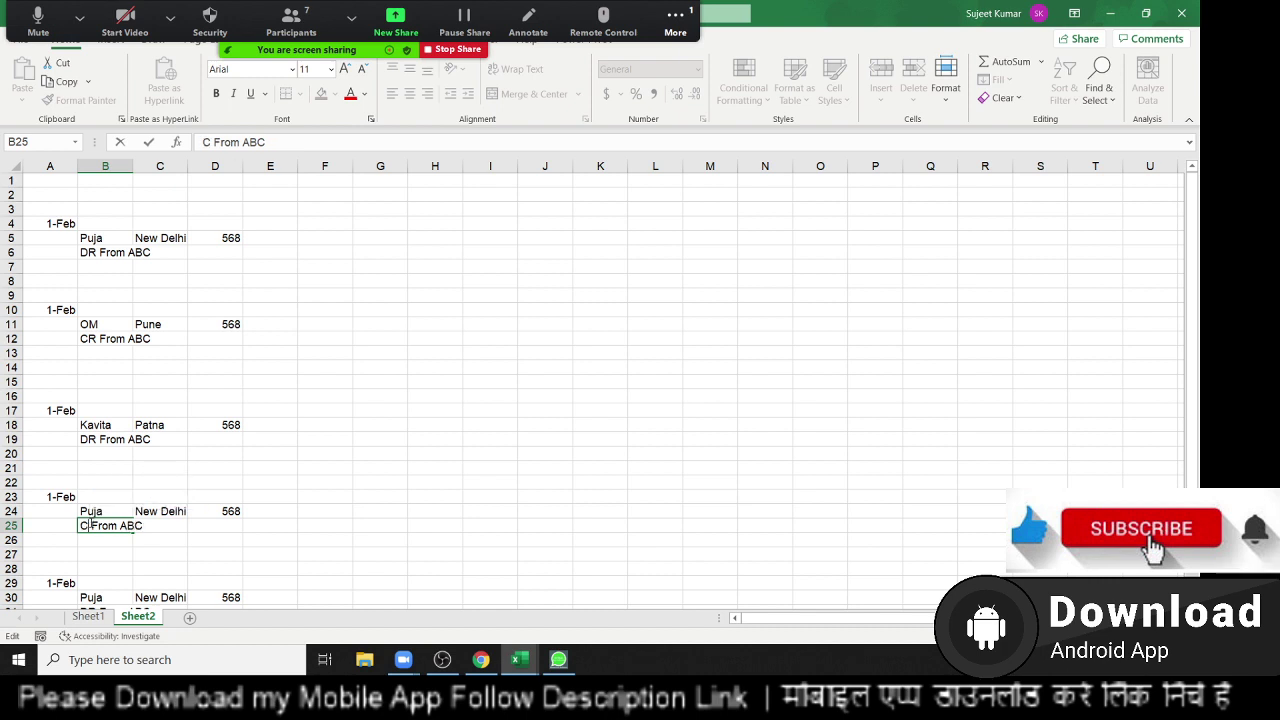
text(R)
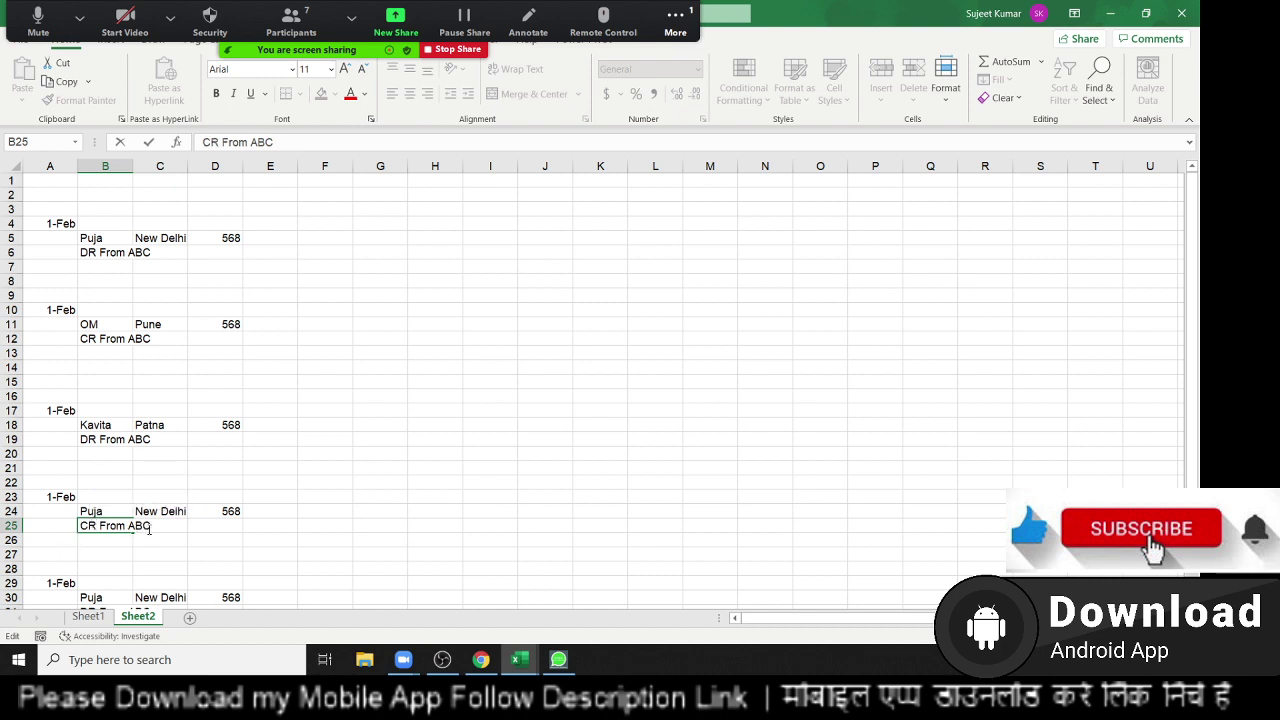
double_click(148, 527)
text(Pa)
text(nla)
key(BackSpace)
key(BackSpace)
text(kaj)
key(Return)
Replace ABC in the B31 note with a person's full name, keeping DR From.
scroll(560, 543, down, 3)
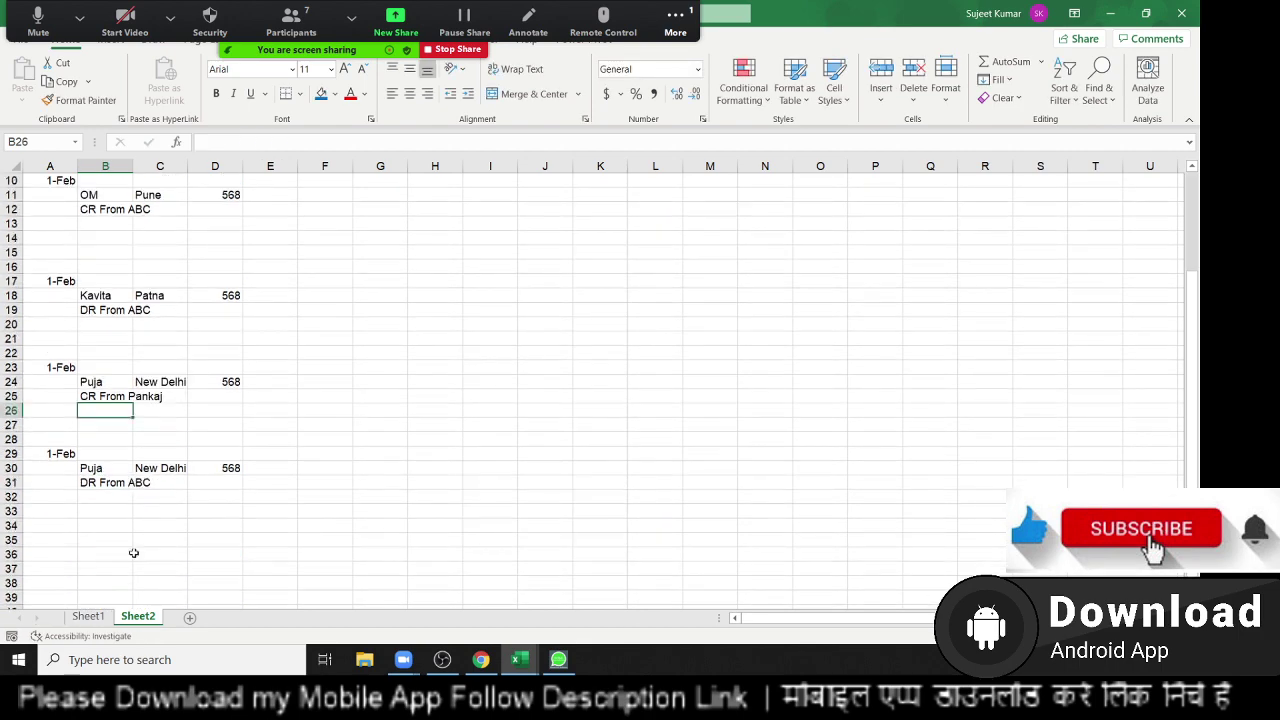
click(88, 484)
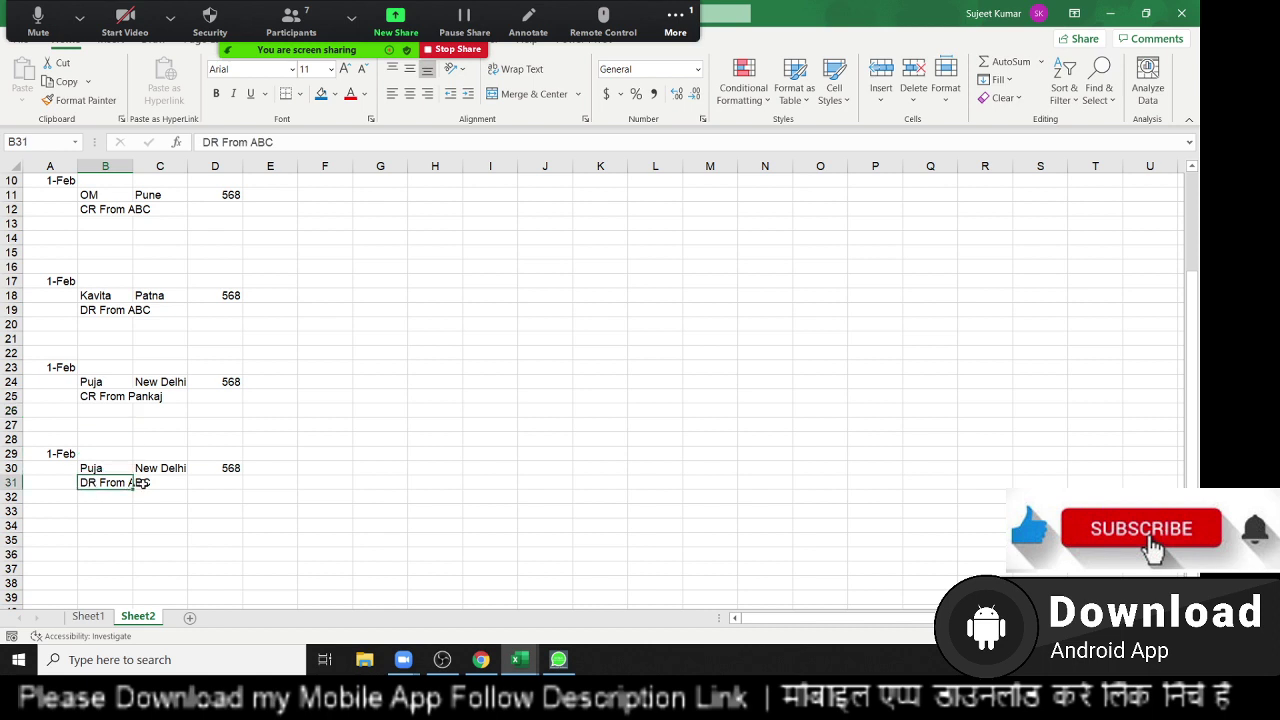
double_click(145, 484)
double_click(142, 484)
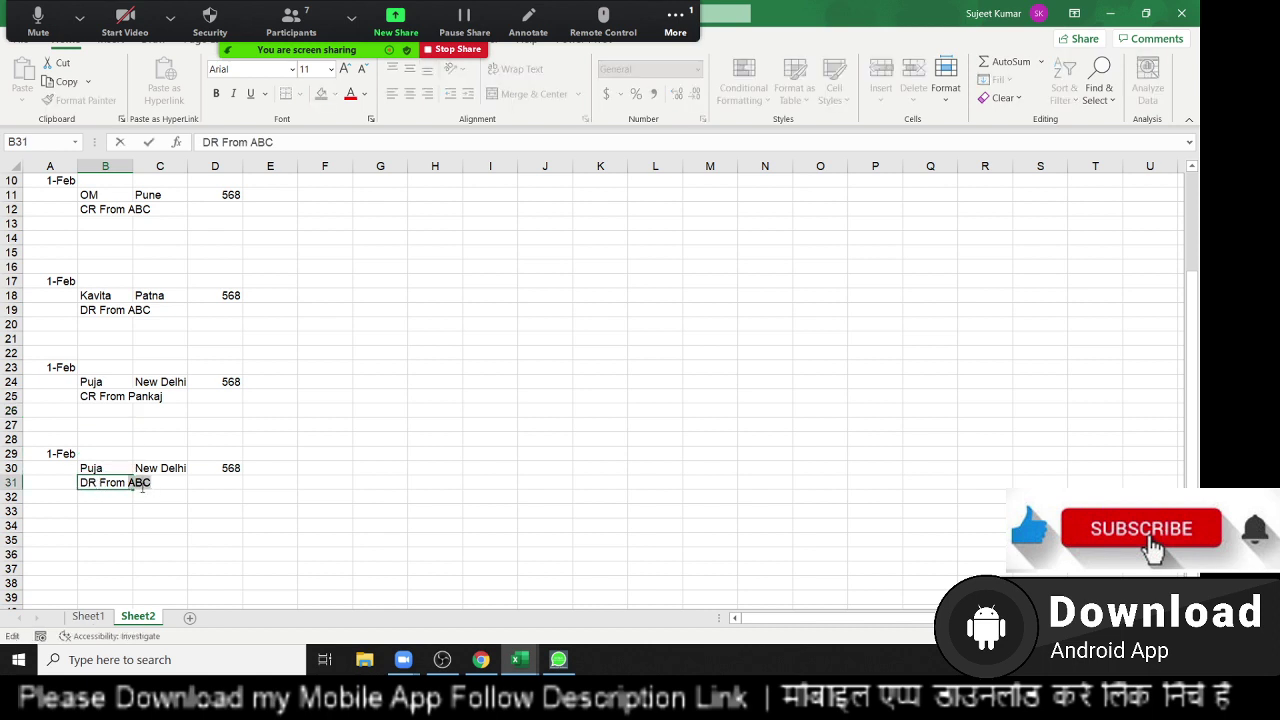
text(O)
text(M )
text(Nam)
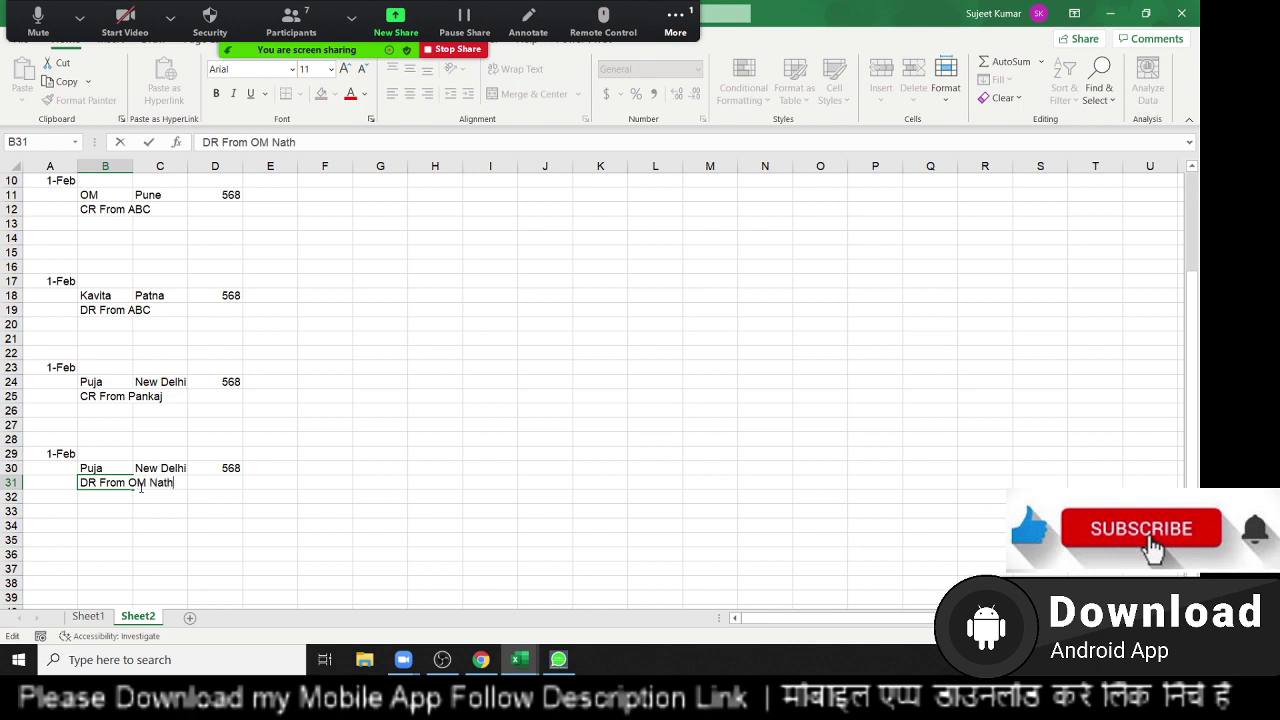
key(Return)
Review the first two records' name, city, amount and notes.
scroll(140, 485, up, 2)
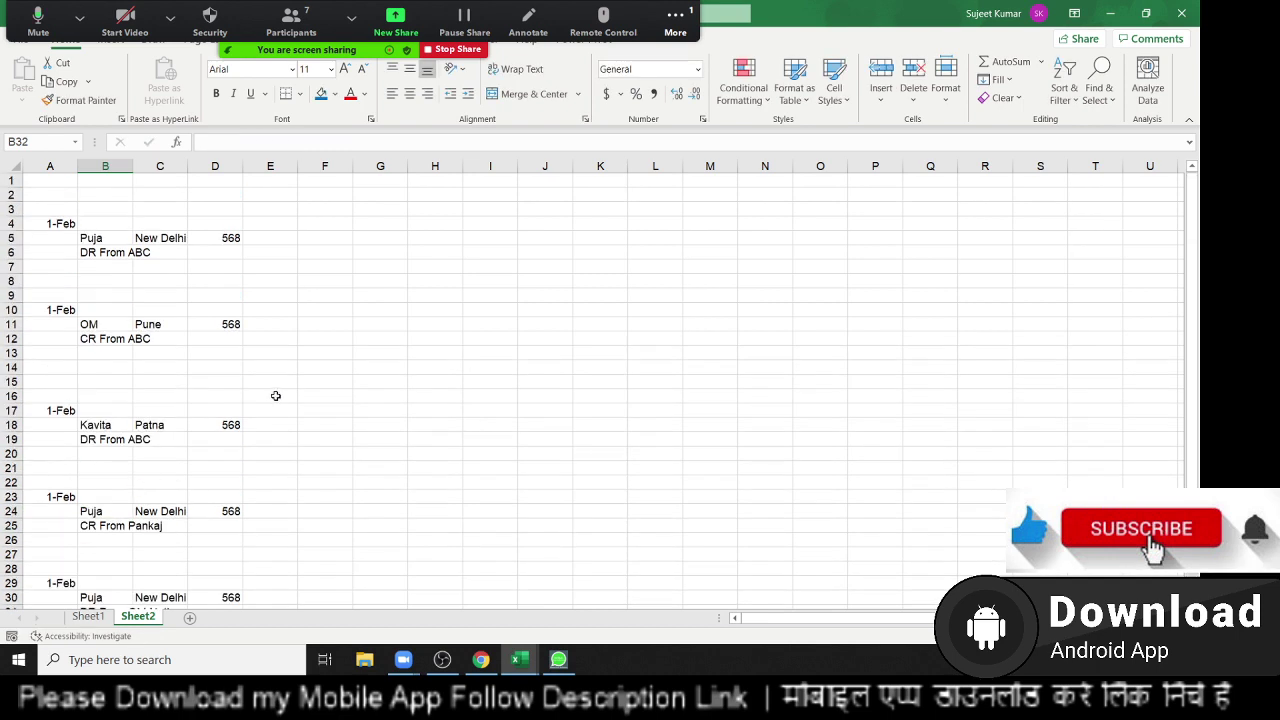
click(45, 216)
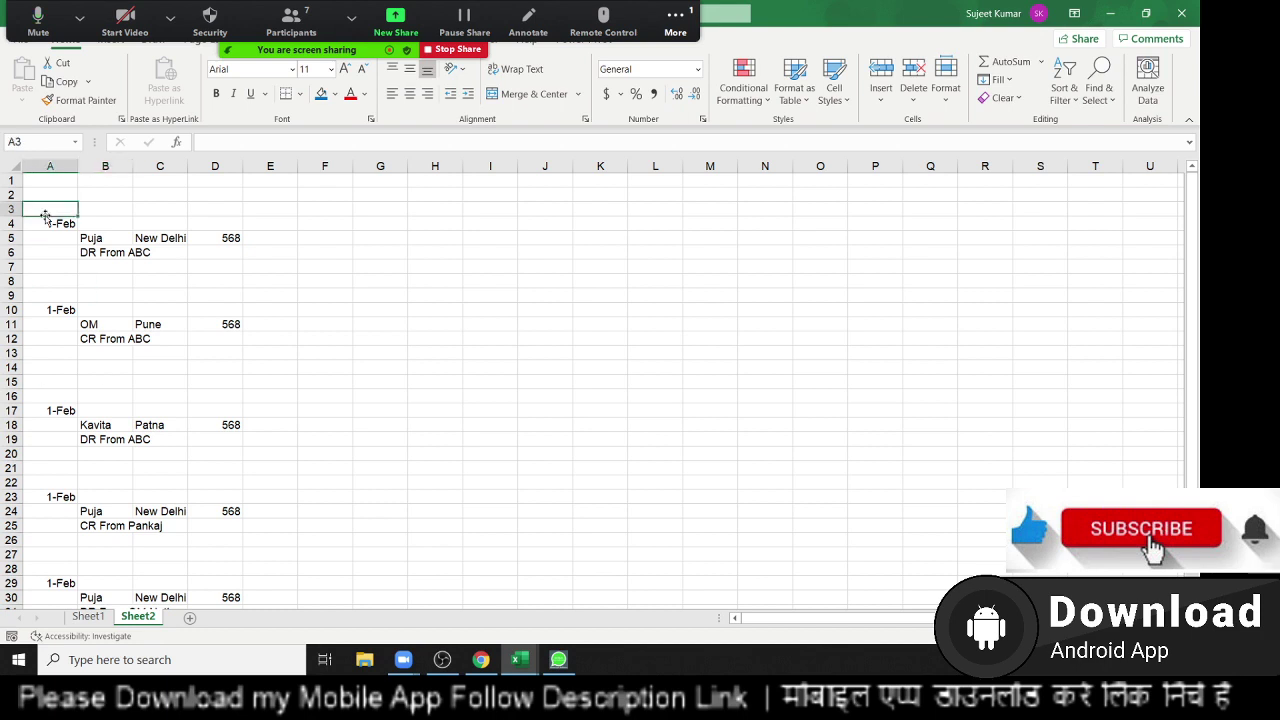
click(91, 241)
drag(91, 241, 215, 241)
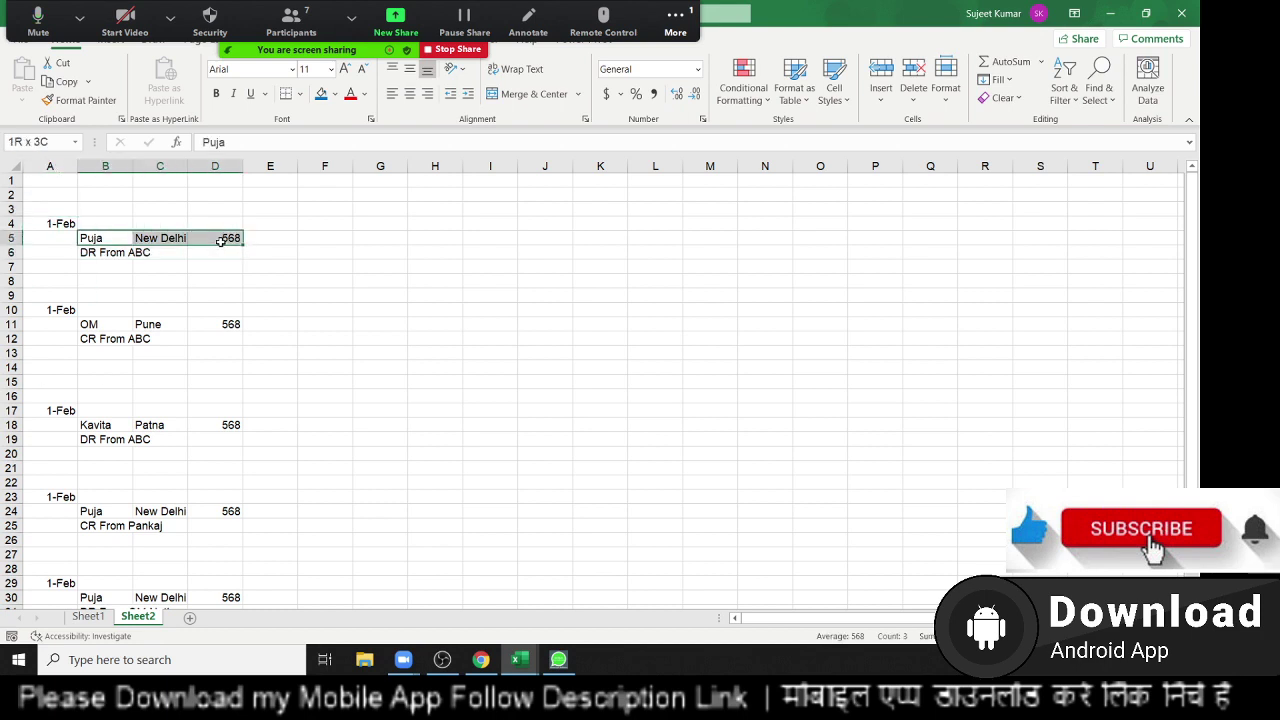
click(108, 255)
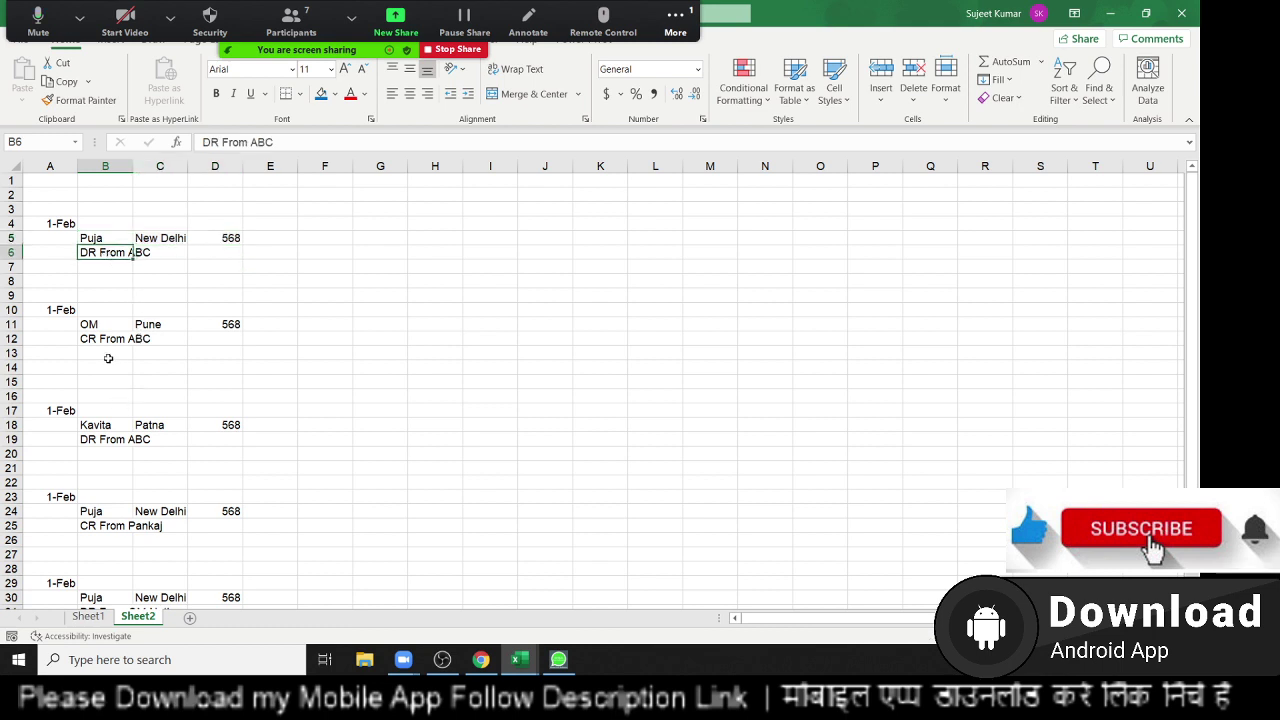
click(105, 341)
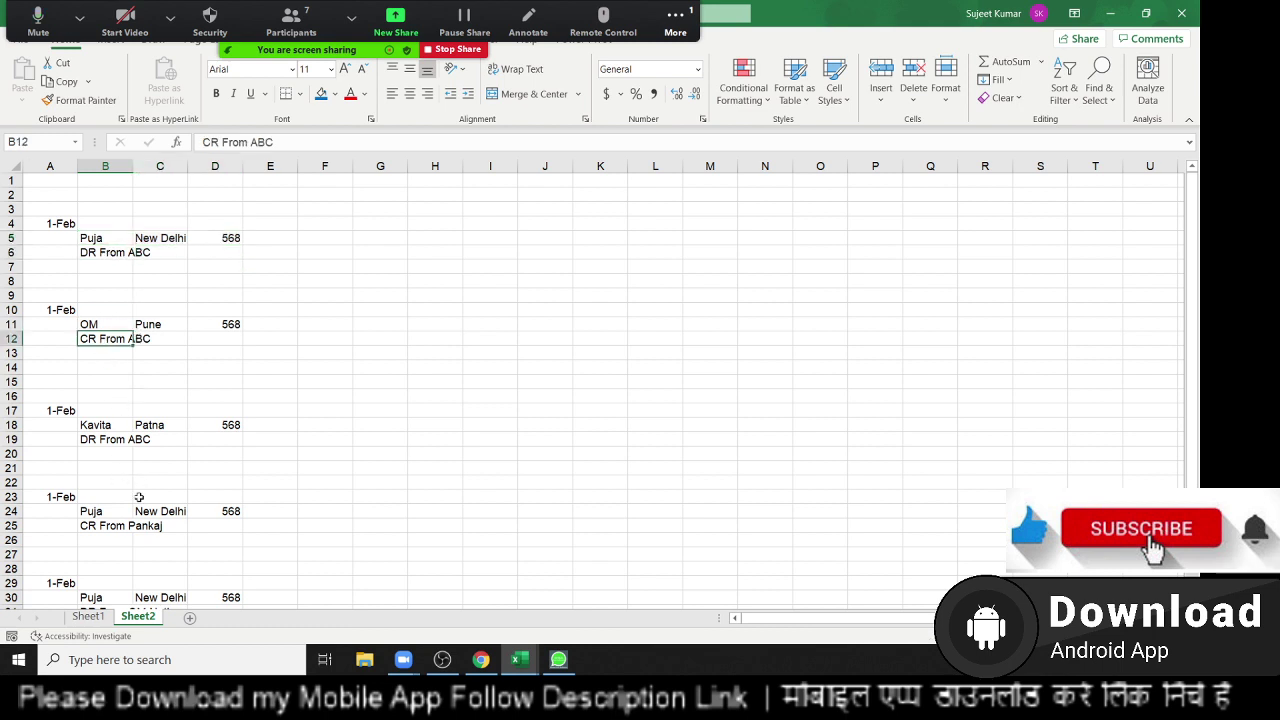
scroll(137, 498, down, 2)
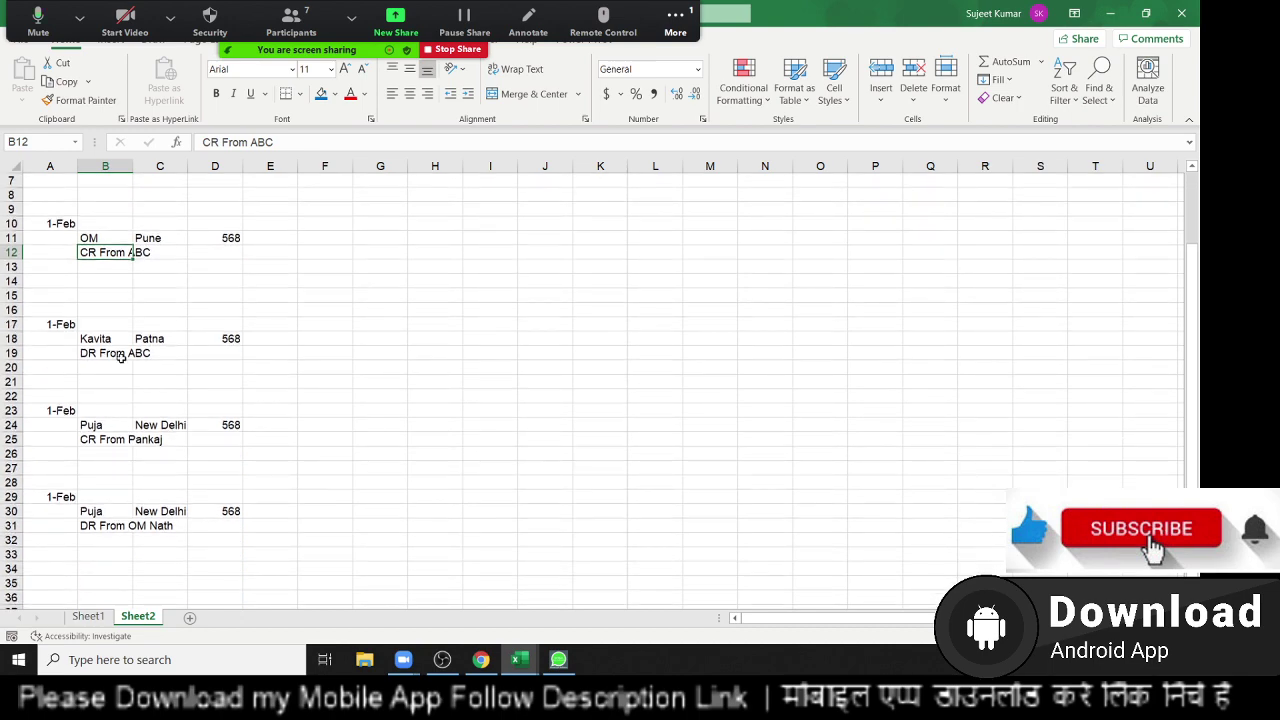
scroll(130, 404, down, 1)
Replace ABC in the B19 note with another person's full name.
double_click(90, 312)
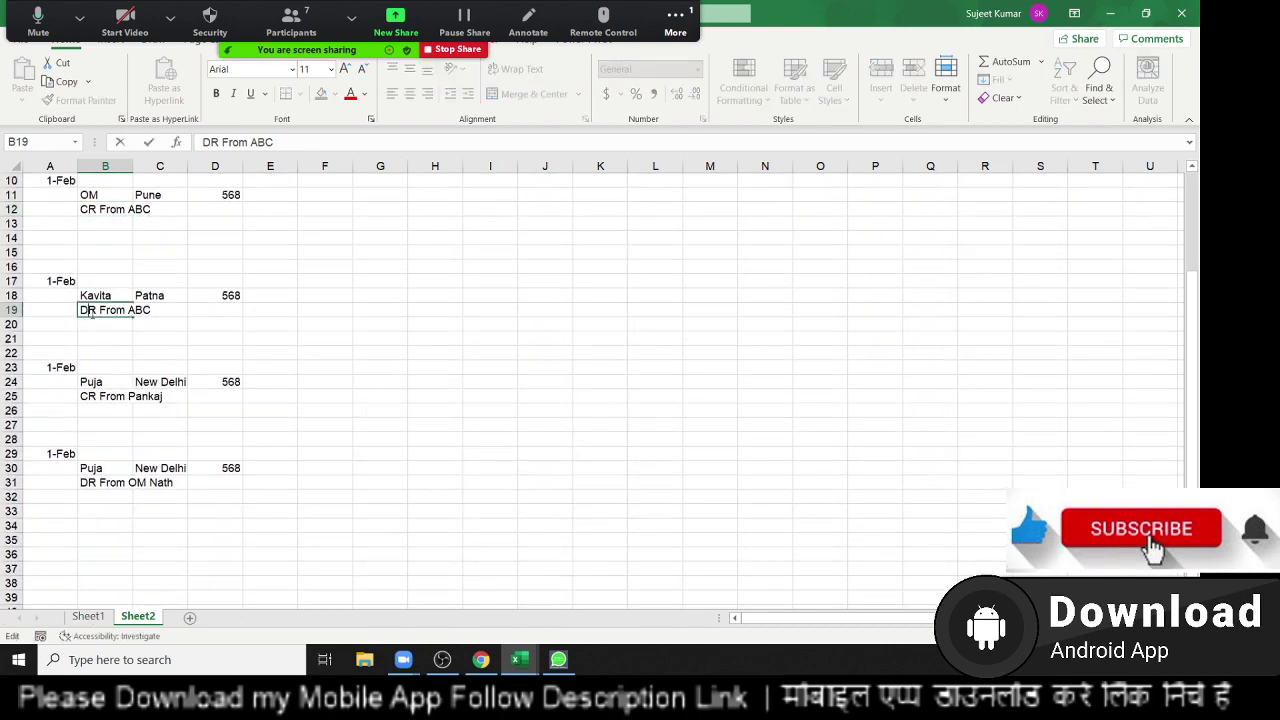
double_click(135, 311)
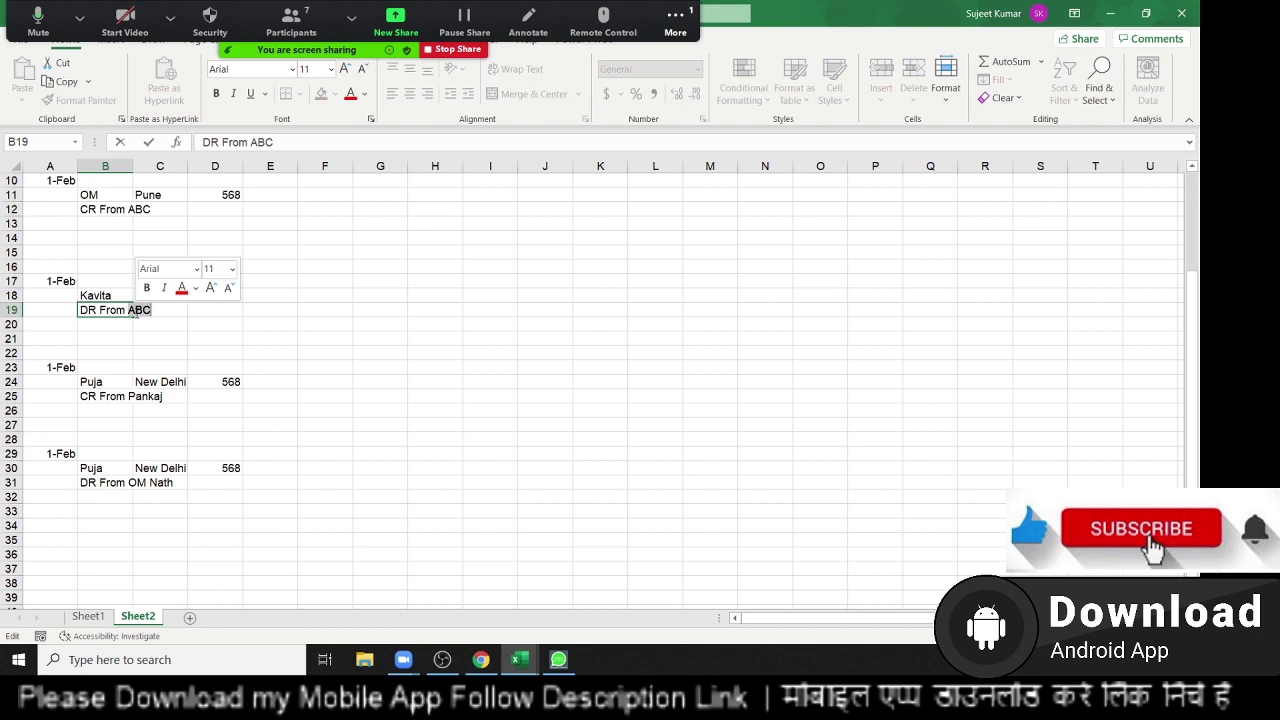
text(Uday)
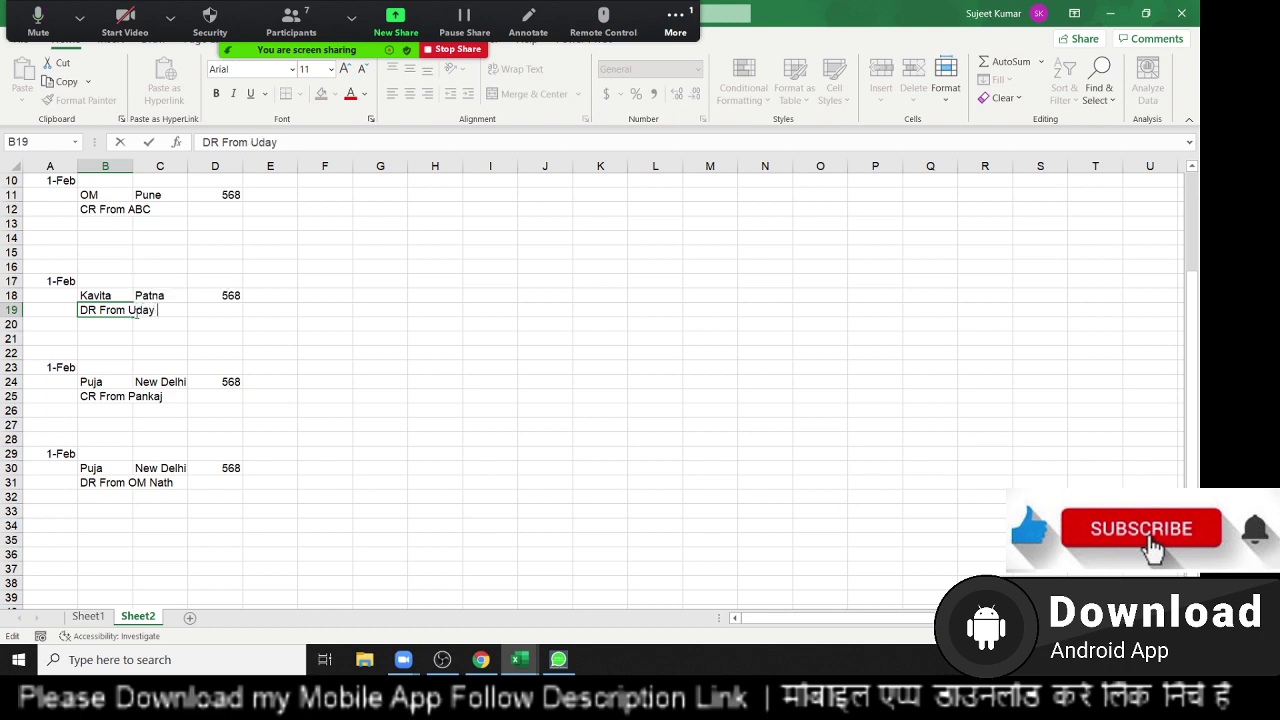
text( Varma)
key(Return)
scroll(229, 385, up, 1)
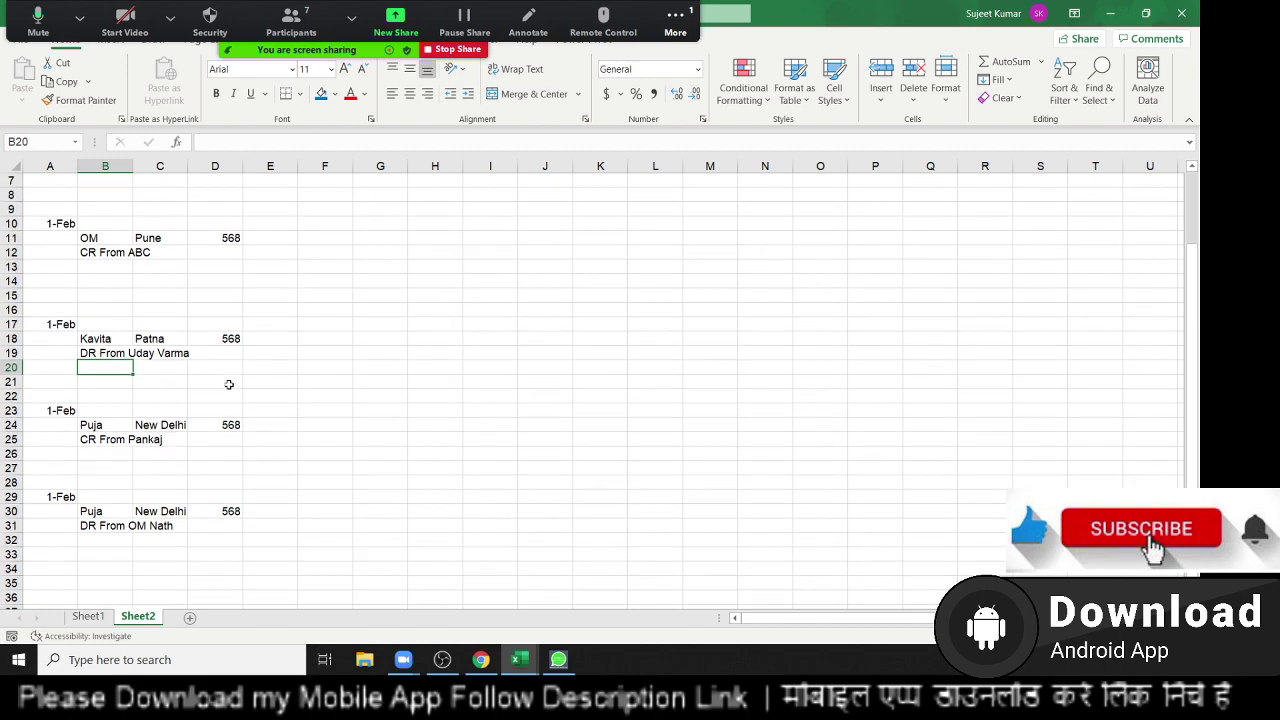
scroll(229, 385, up, 2)
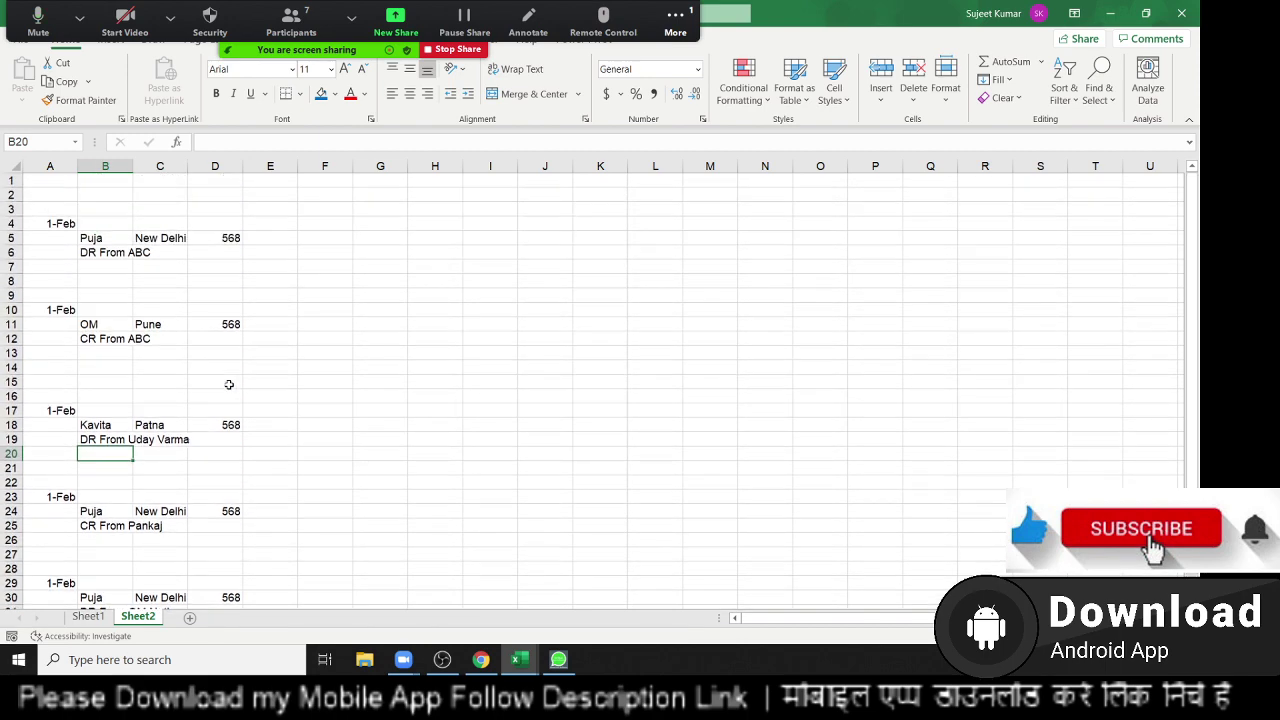
scroll(243, 370, down, 4)
scroll(243, 370, up, 4)
Type the headers Date, Name, City, Dr and Cr across I1:M1.
click(489, 192)
key(Up)
text(D)
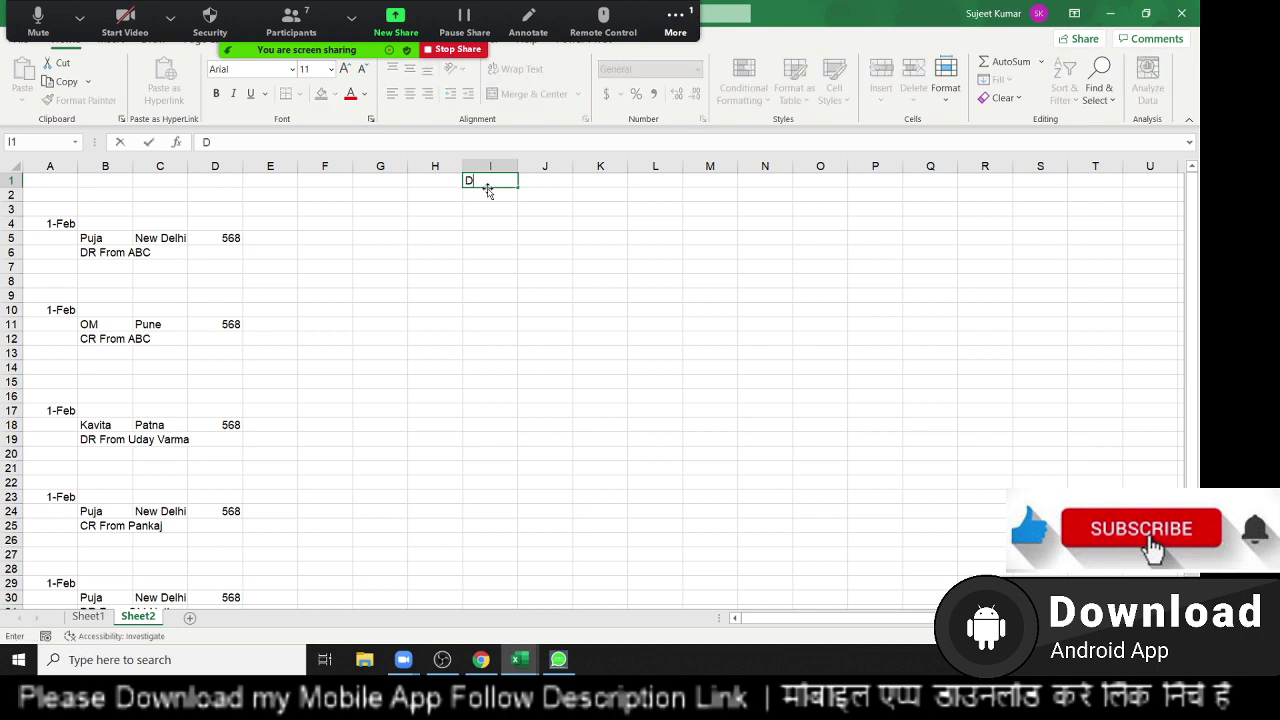
text(ate)
key(Tab)
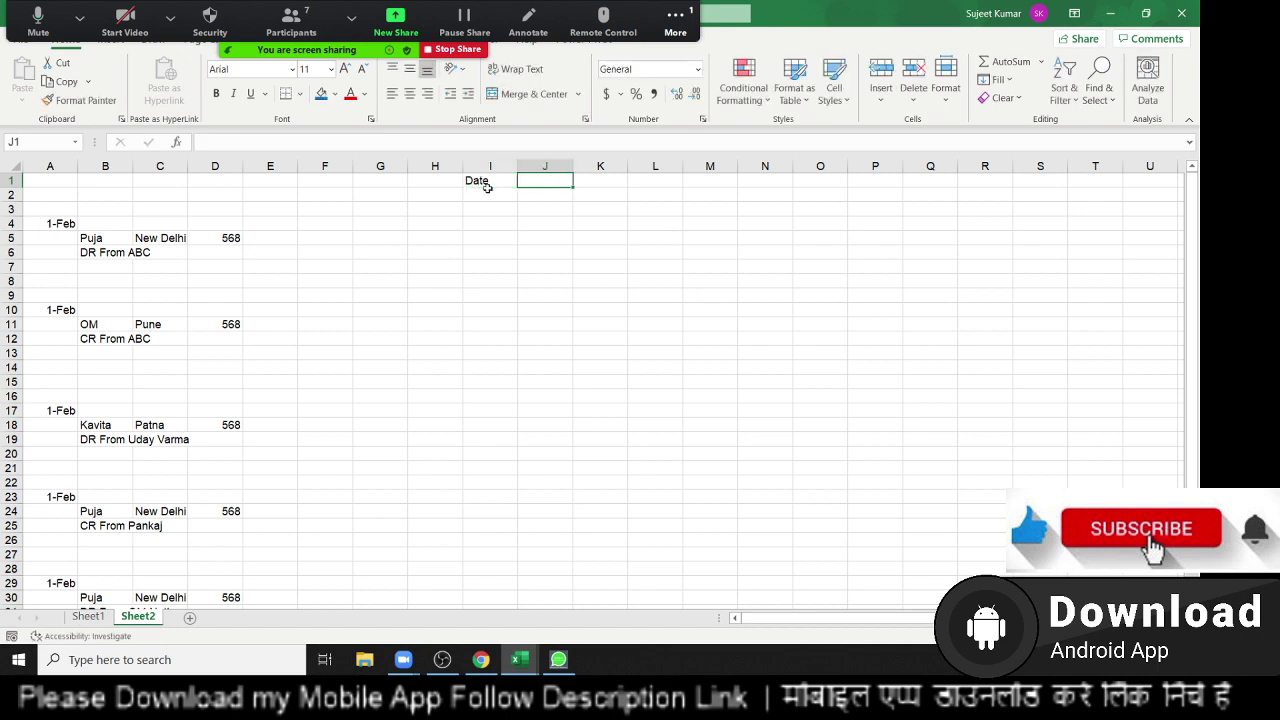
text(Name)
key(Tab)
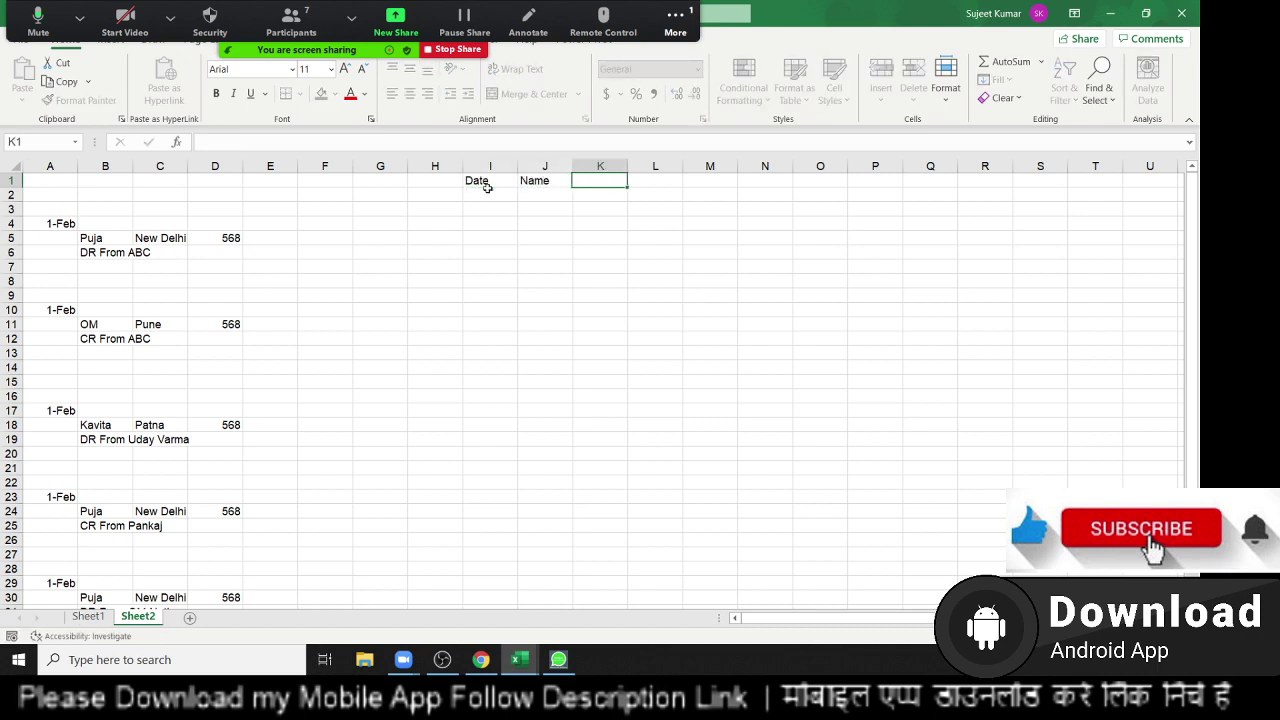
text(City)
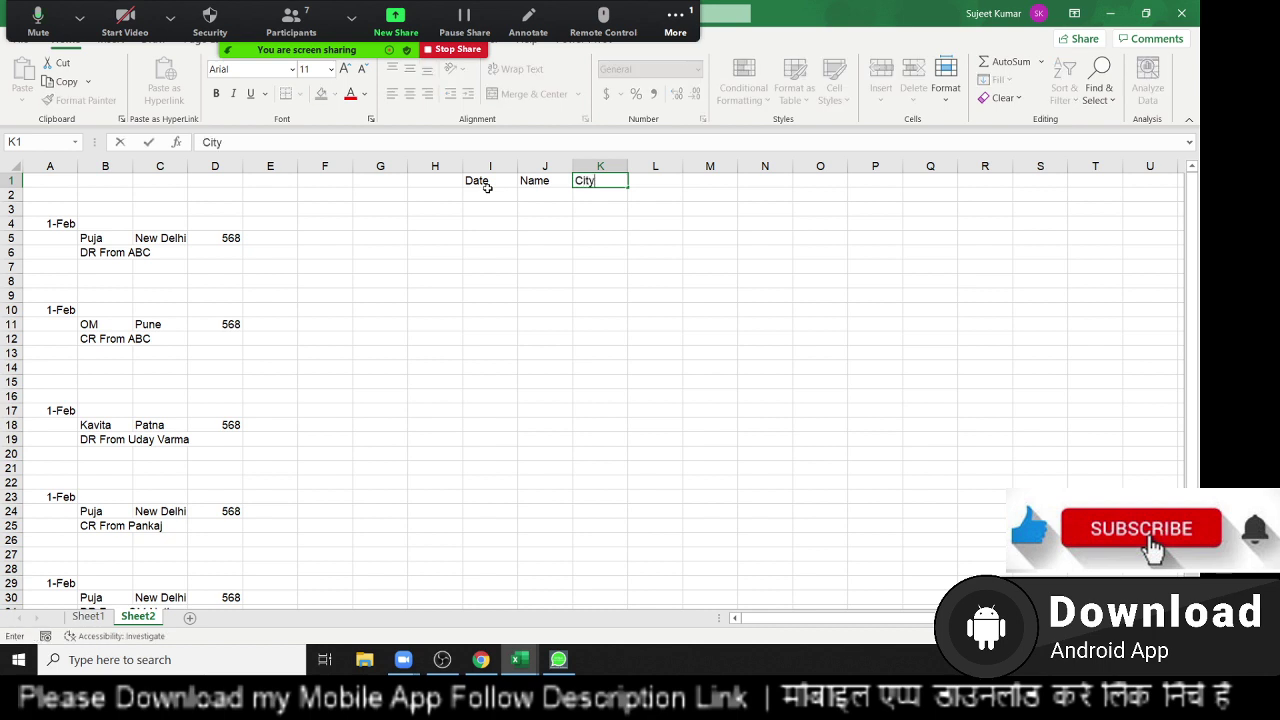
key(Tab)
text(Dr)
key(Tab)
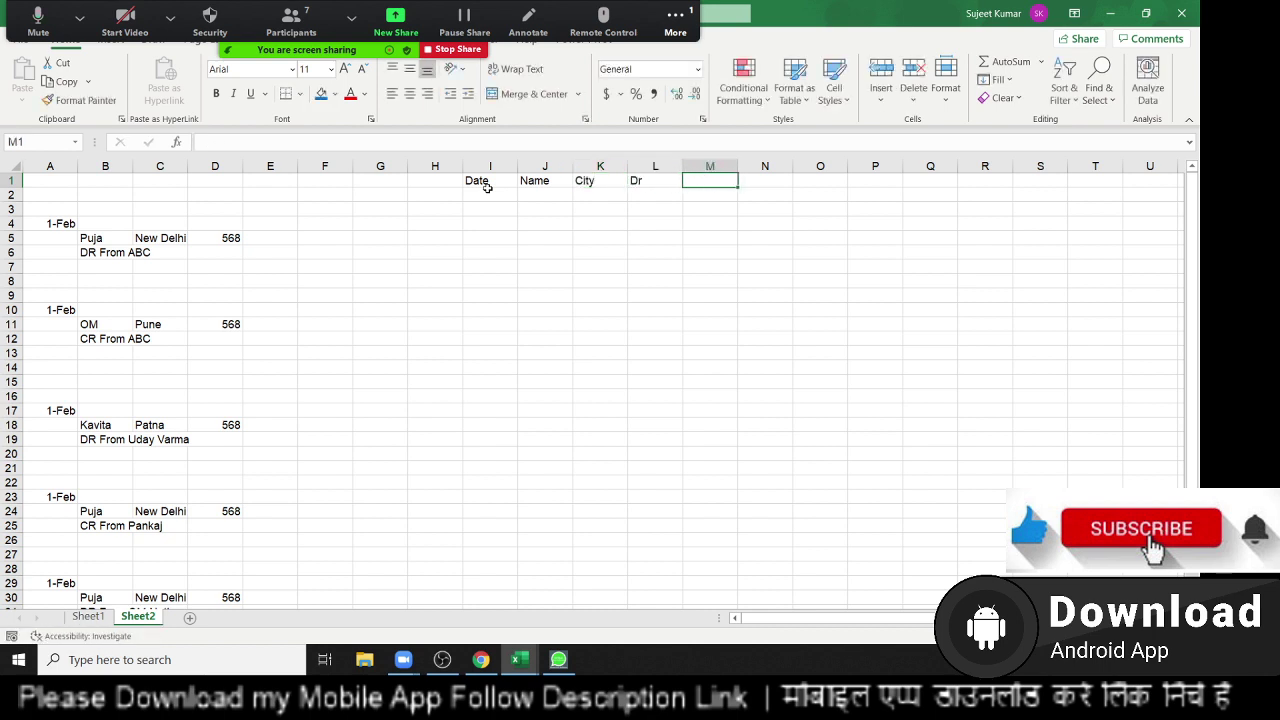
text(XR)
key(BackSpace)
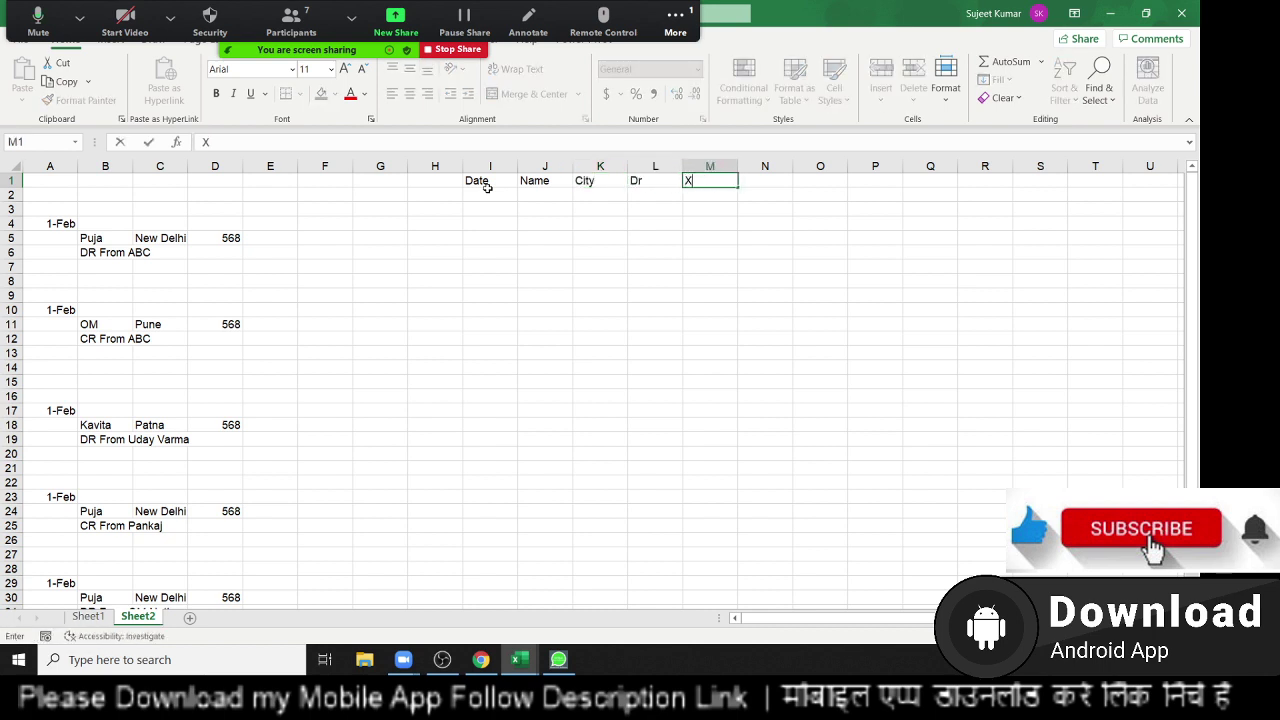
key(BackSpace)
key(Tab)
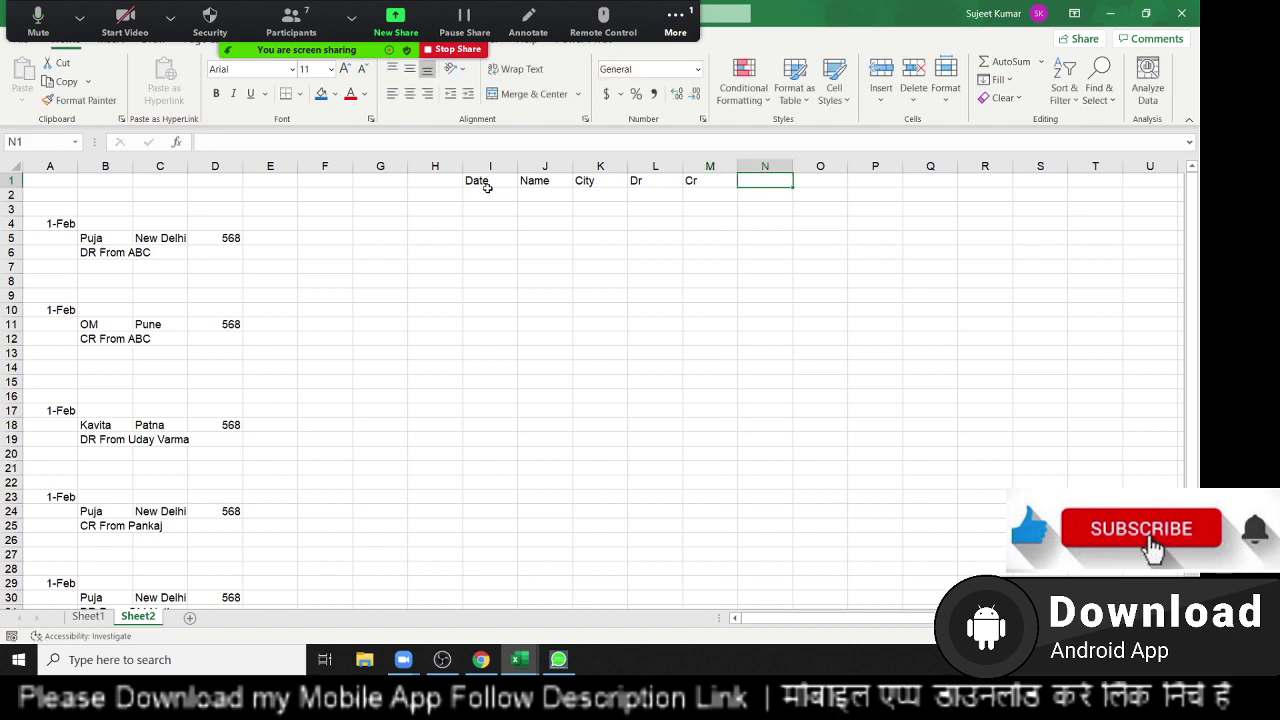
Shift Dr and Cr one column right, then add From in L1 and Balance in O1.
key(Left)
key(shift+Left)
key(ctrl+c)
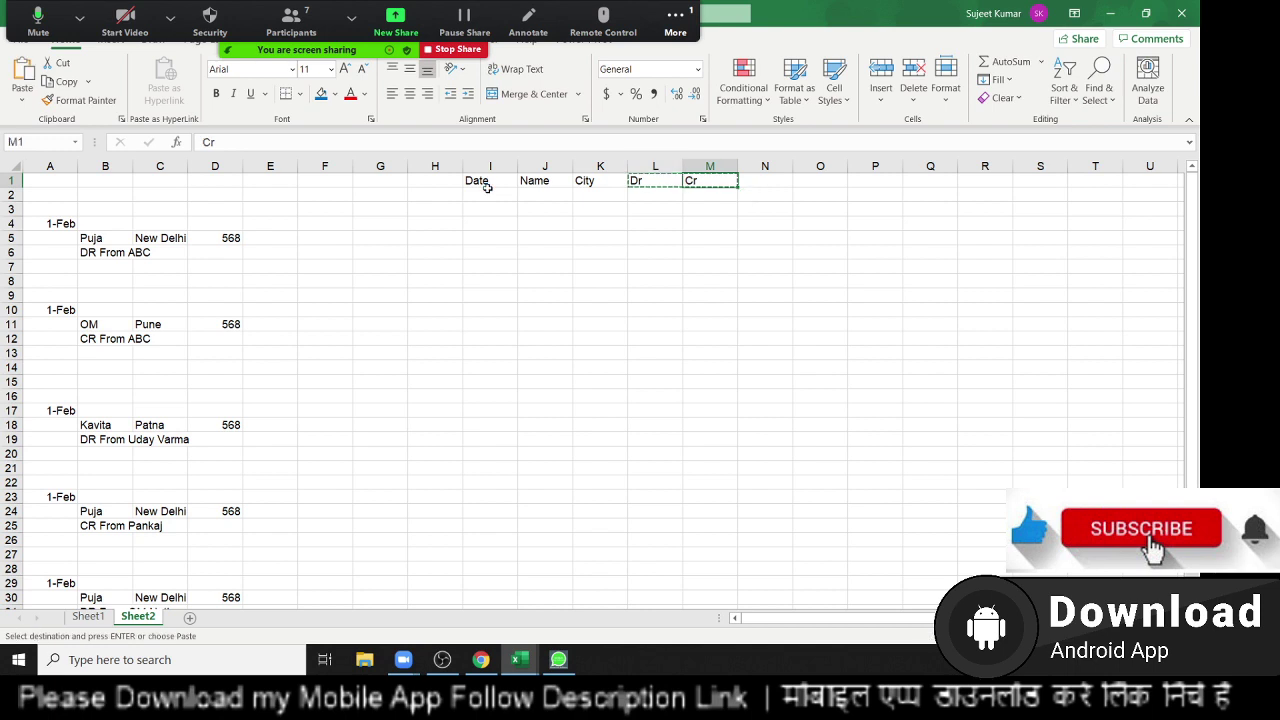
key(ctrl+shift+plus)
text(F)
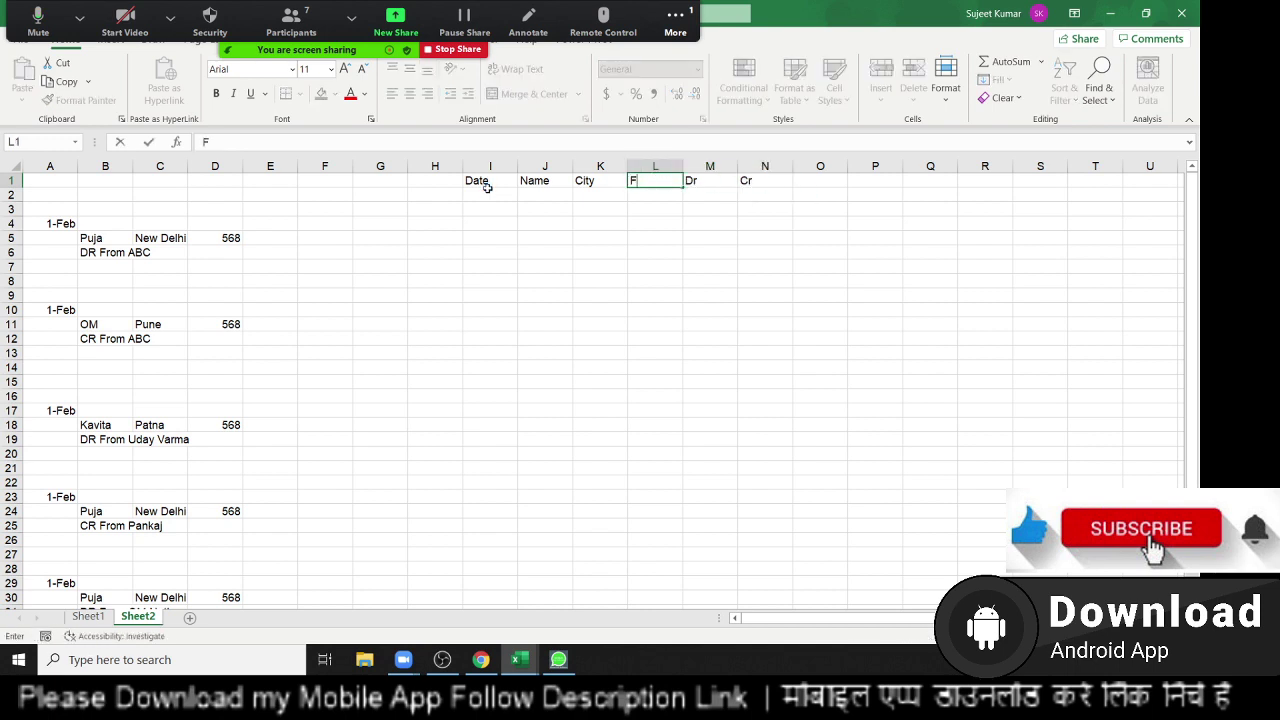
text(rom)
key(Right)
key(Right)
key(Right)
text(B)
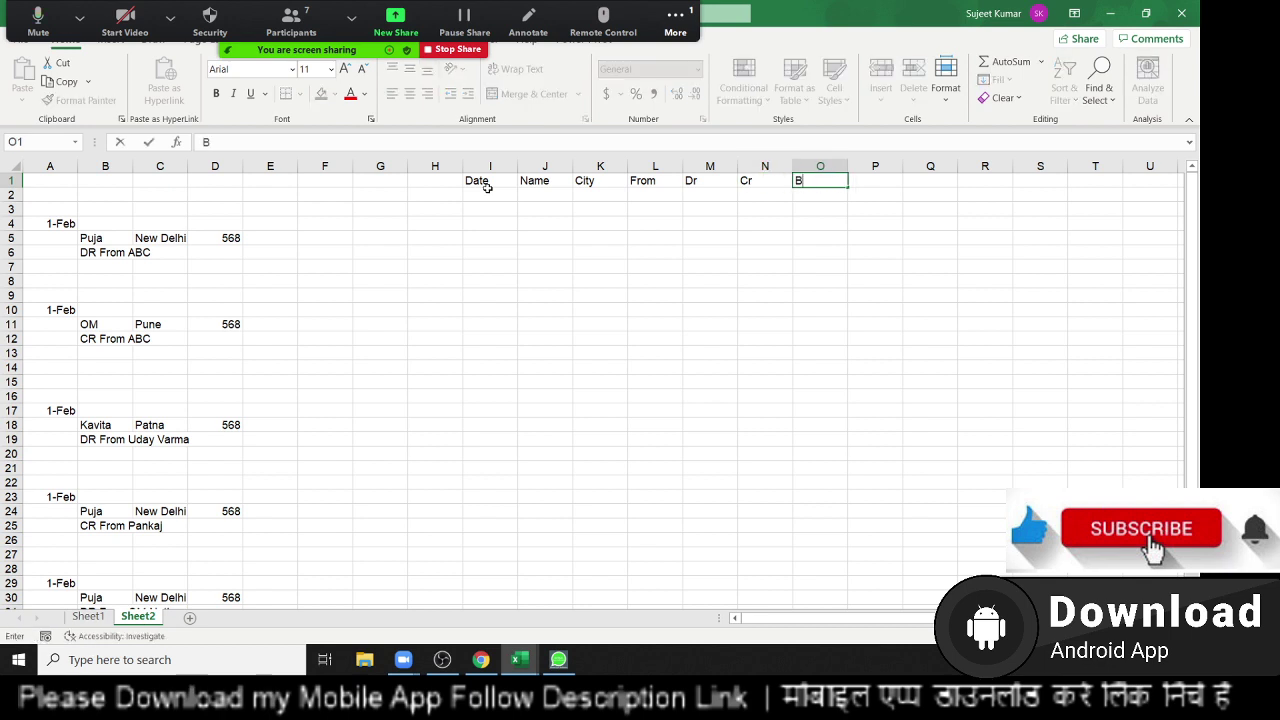
text(alam)
key(BackSpace)
key(BackSpace)
key(BackSpace)
key(BackSpace)
text(nce)
click(655, 194)
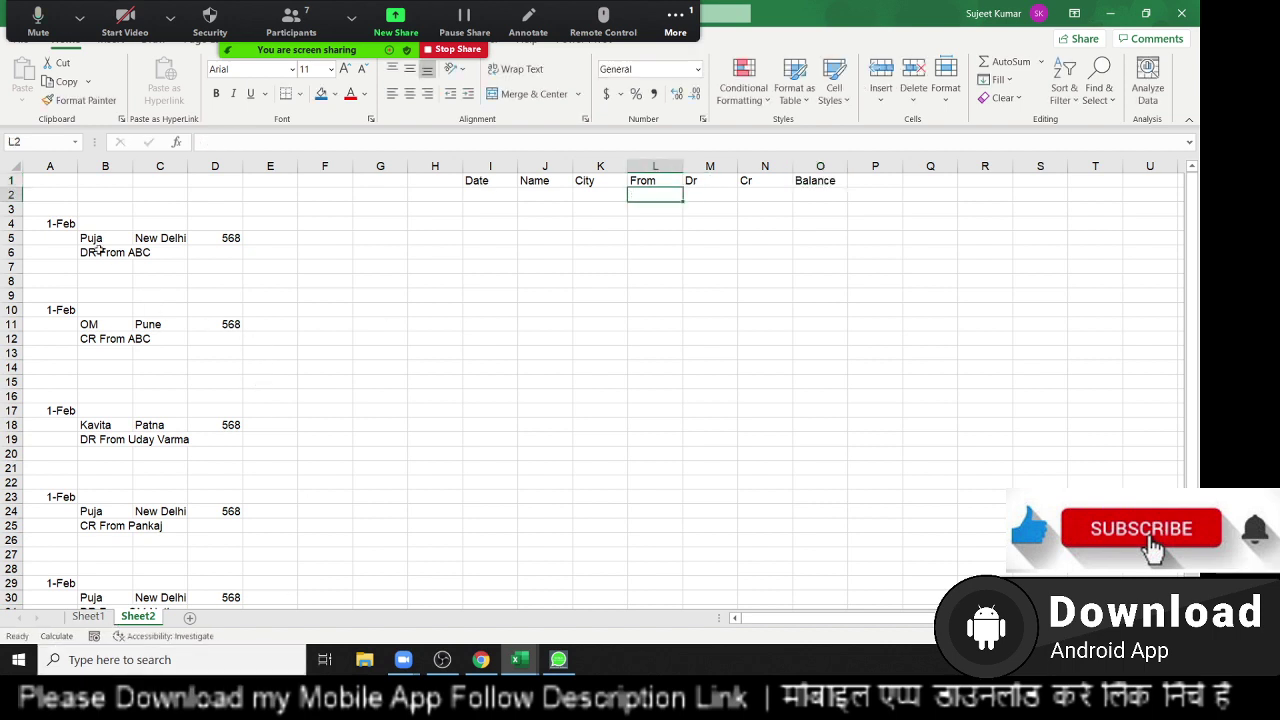
Copy the first record's date 1-Feb, name and city New Delhi into I2:K2.
click(56, 228)
key(ctrl+c)
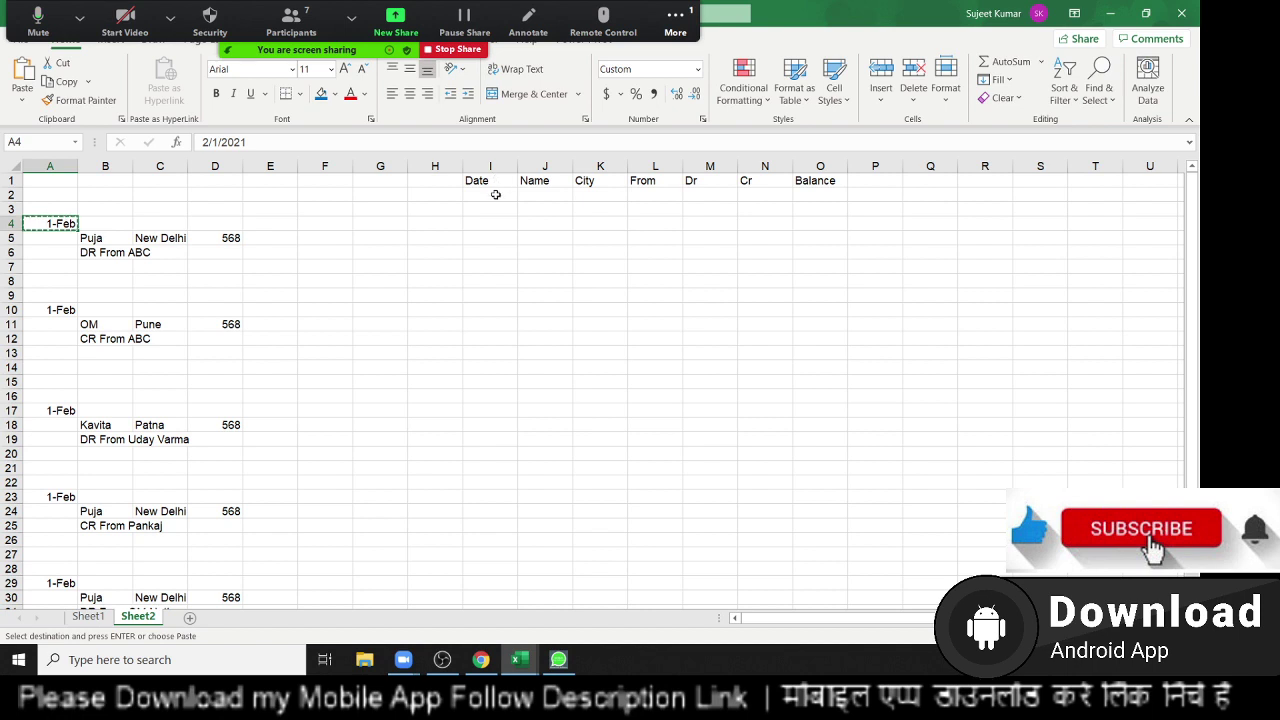
click(497, 194)
key(ctrl+v)
drag(98, 240, 150, 232)
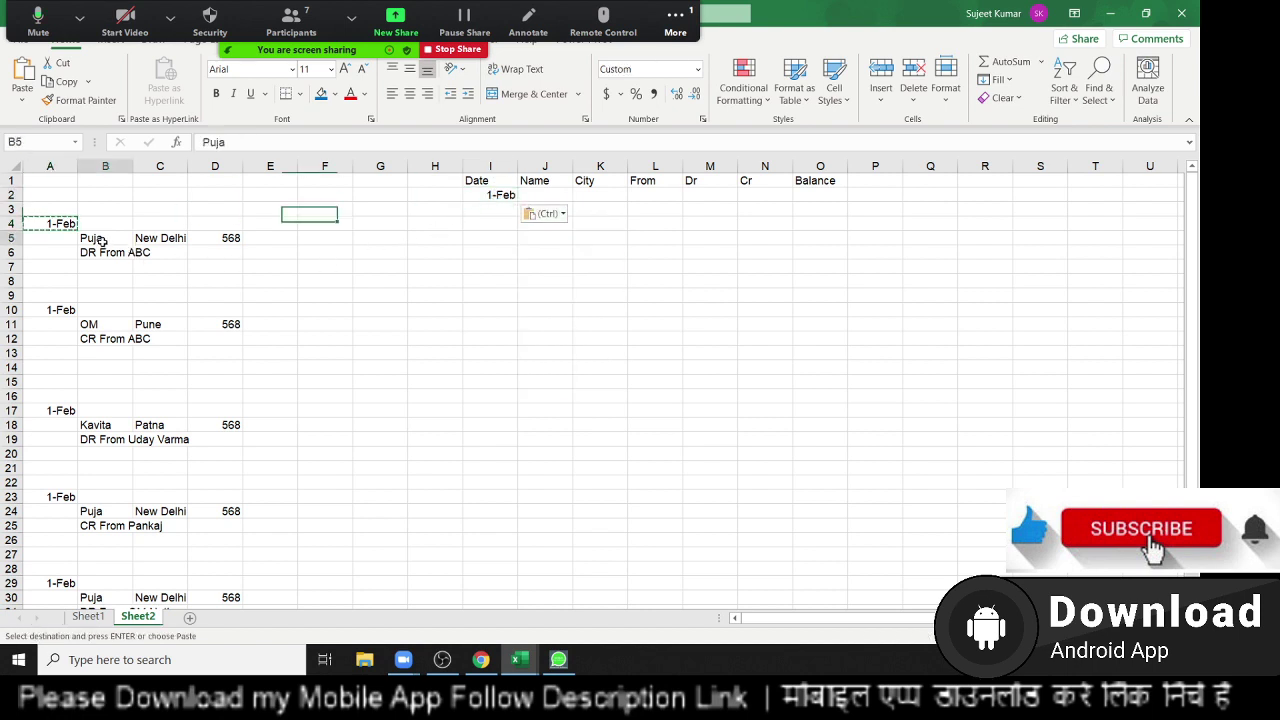
key(ctrl+c)
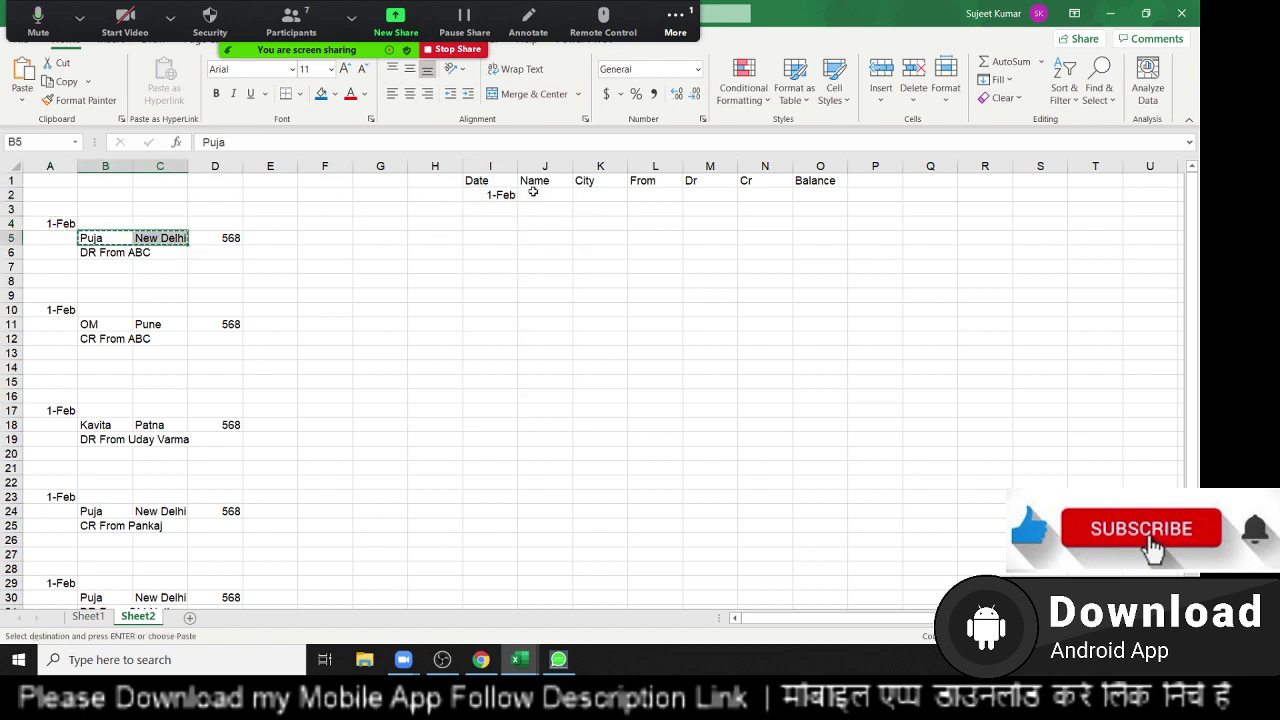
click(531, 195)
key(ctrl+v)
key(Escape)
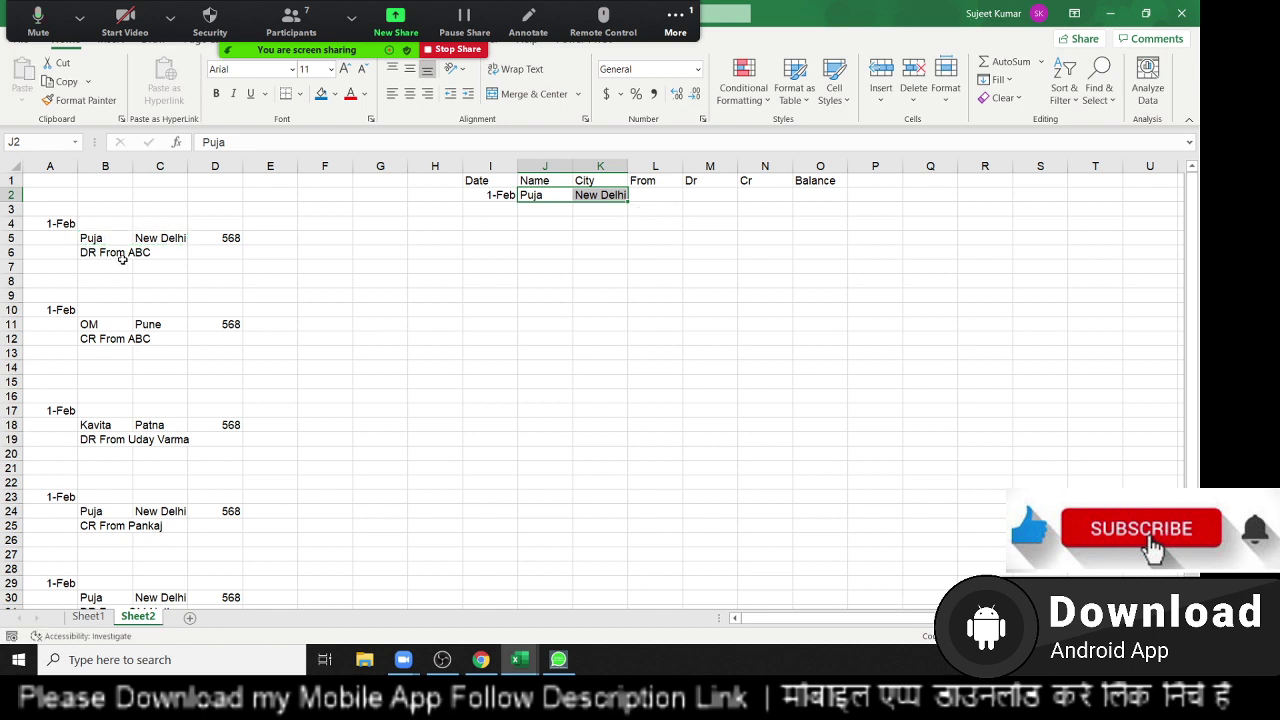
Enter From ABC and Dr amount 568 in row 2.
click(655, 195)
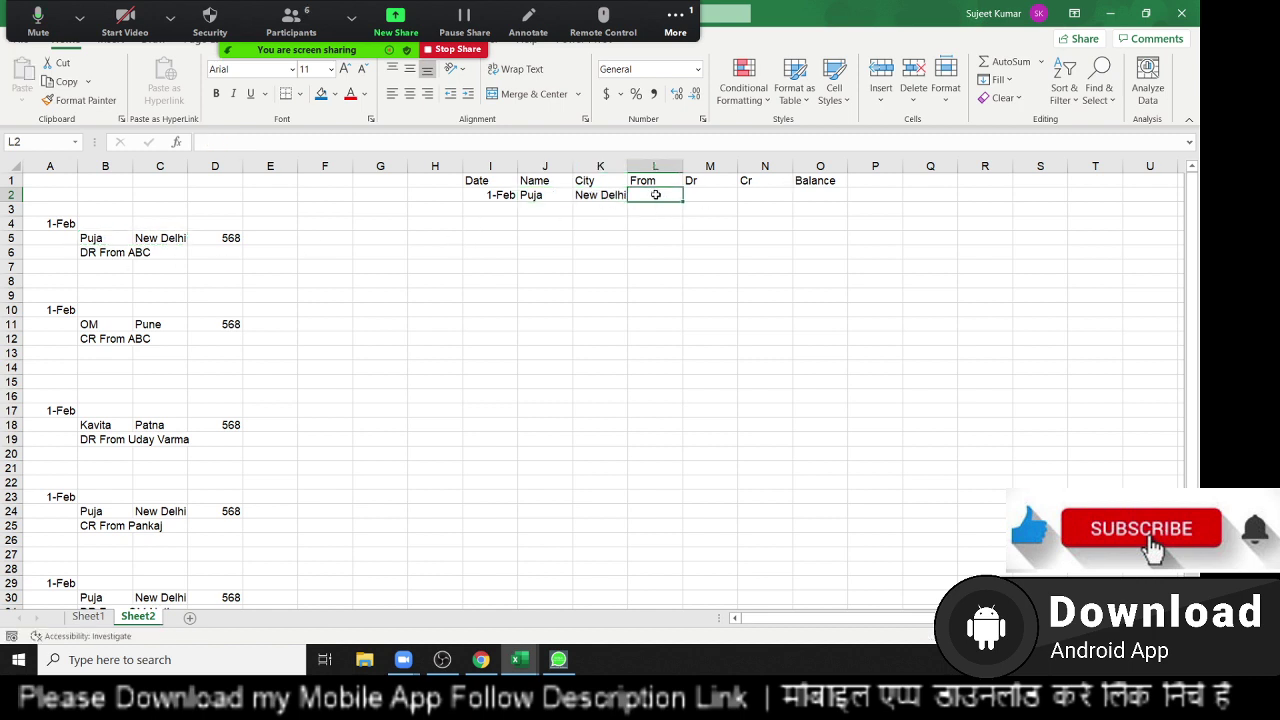
text(ABC)
click(655, 266)
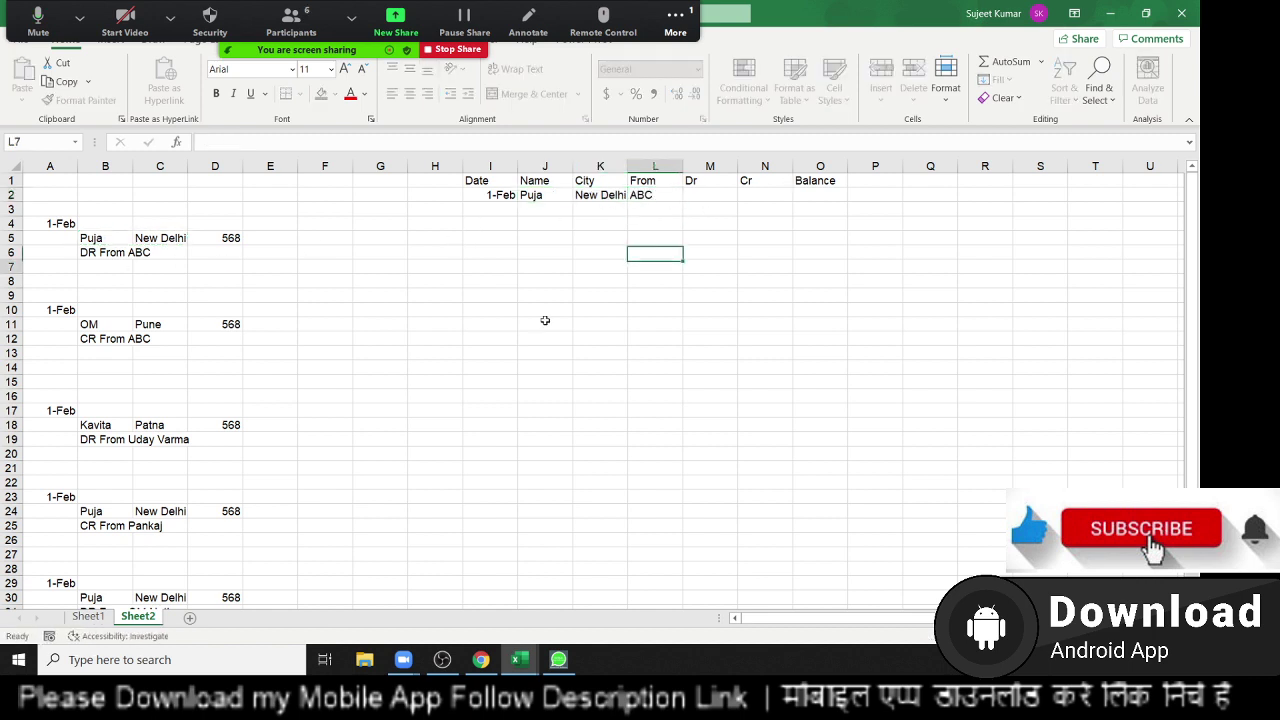
click(234, 238)
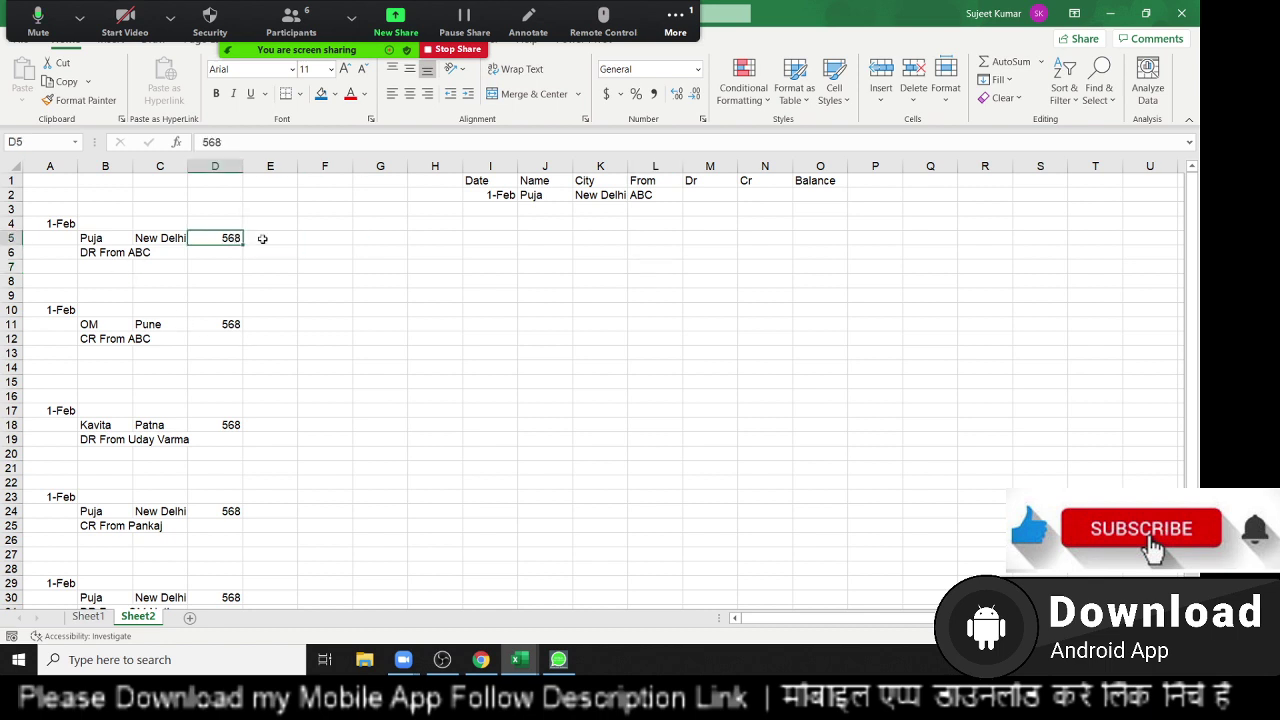
click(713, 195)
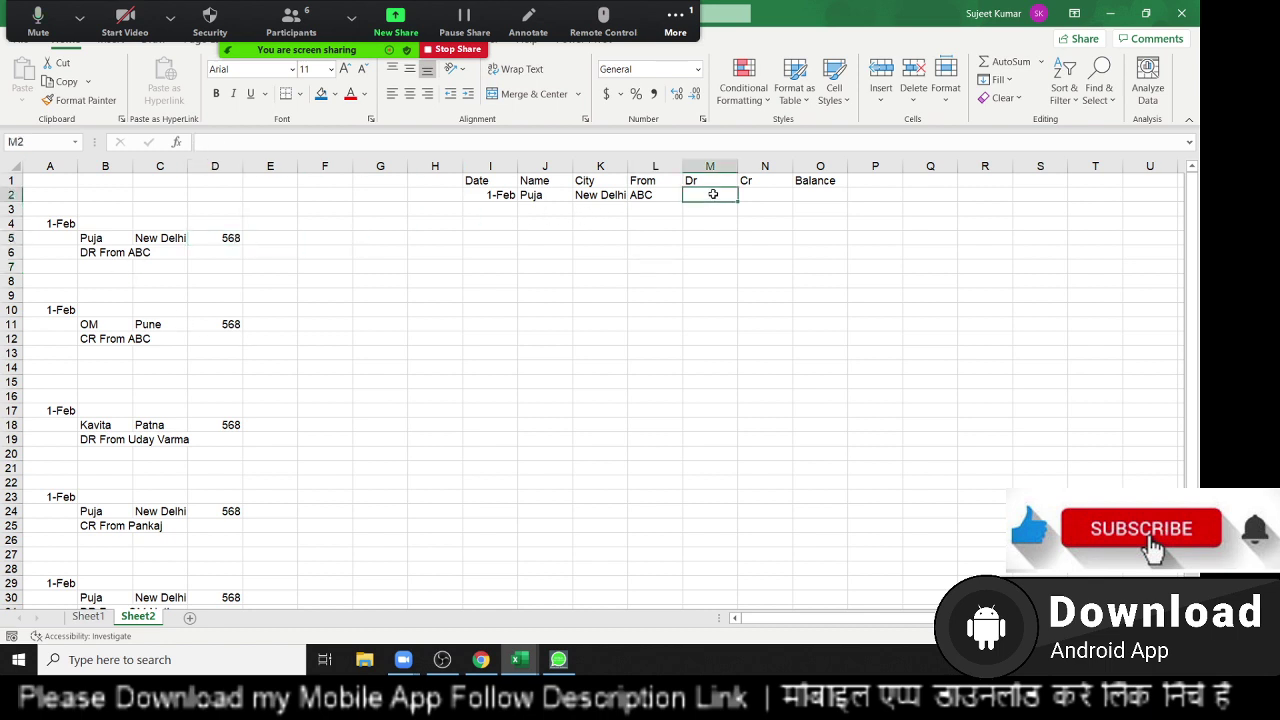
text(568)
key(Return)
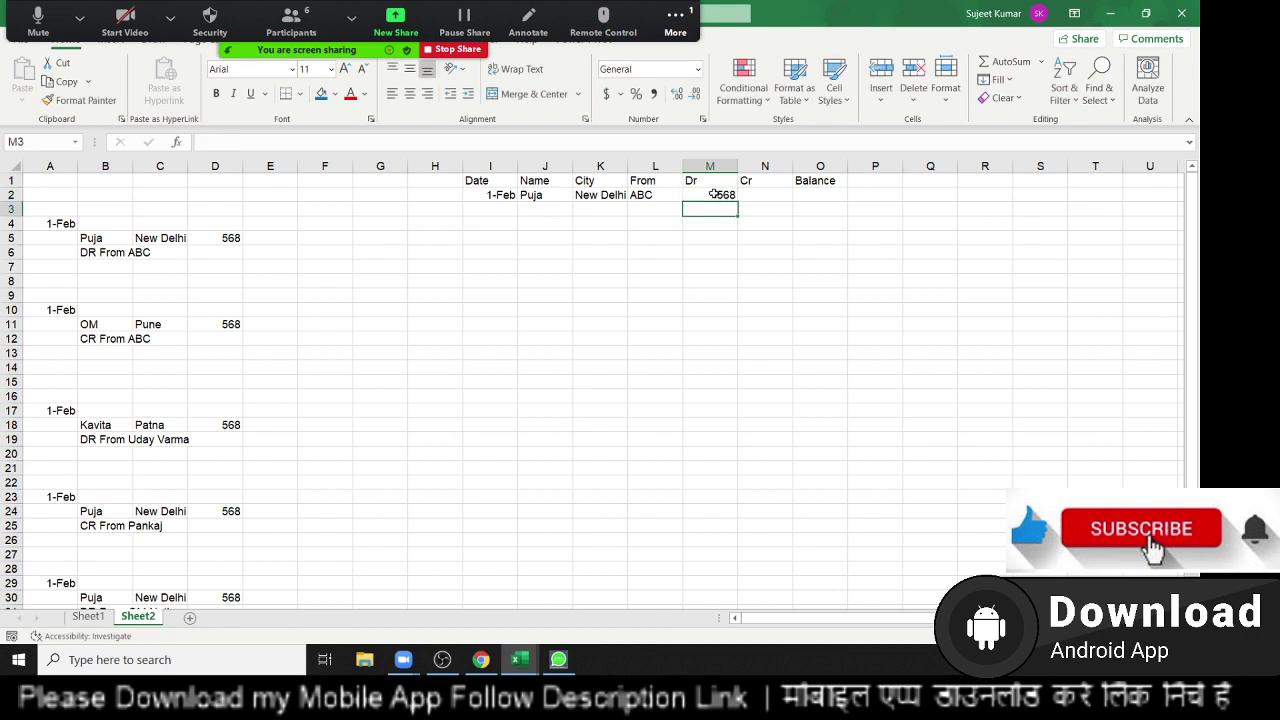
Copy the second record's 1-Feb date, name and city Pune into row 3.
click(66, 312)
key(ctrl+c)
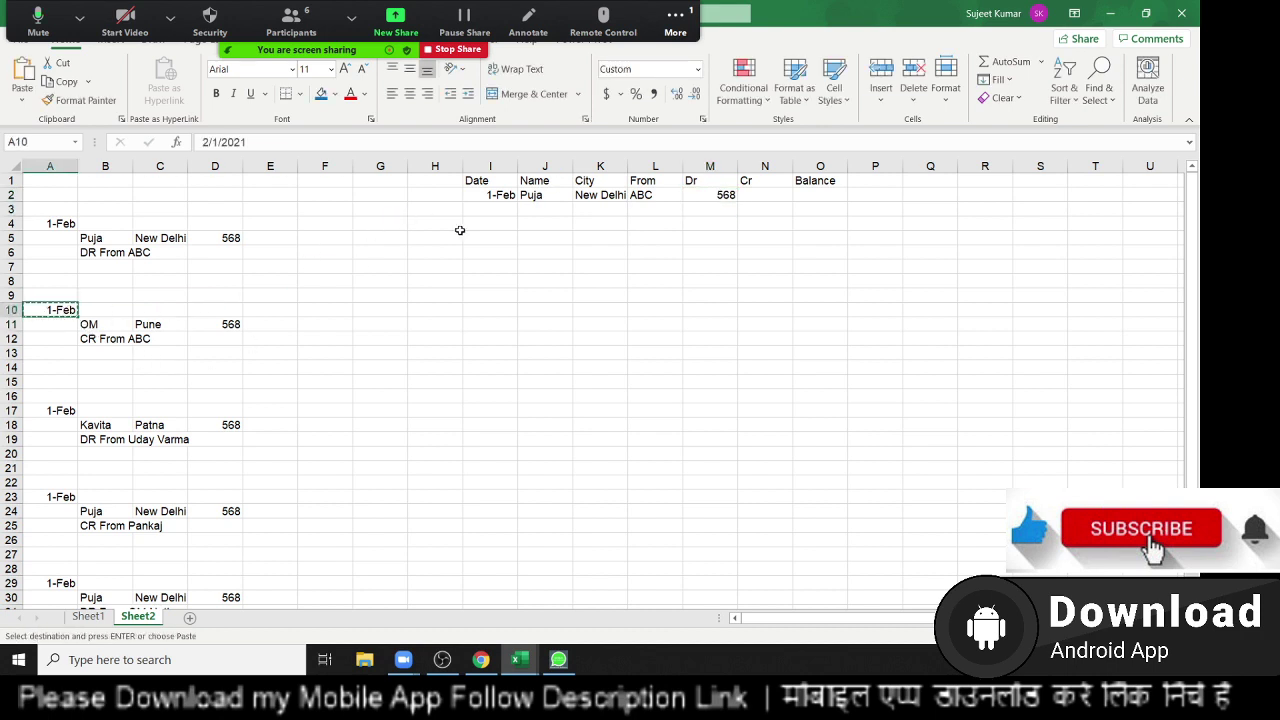
click(500, 209)
key(ctrl+v)
key(Escape)
drag(100, 327, 165, 327)
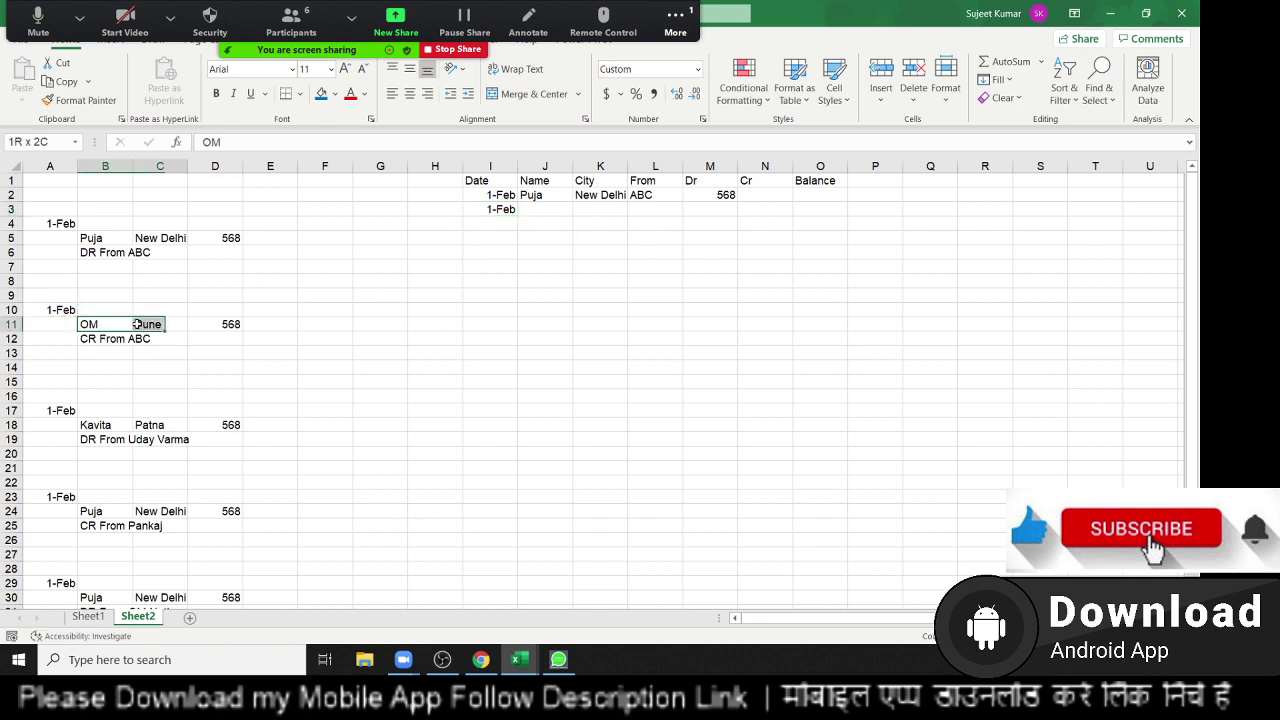
key(ctrl+c)
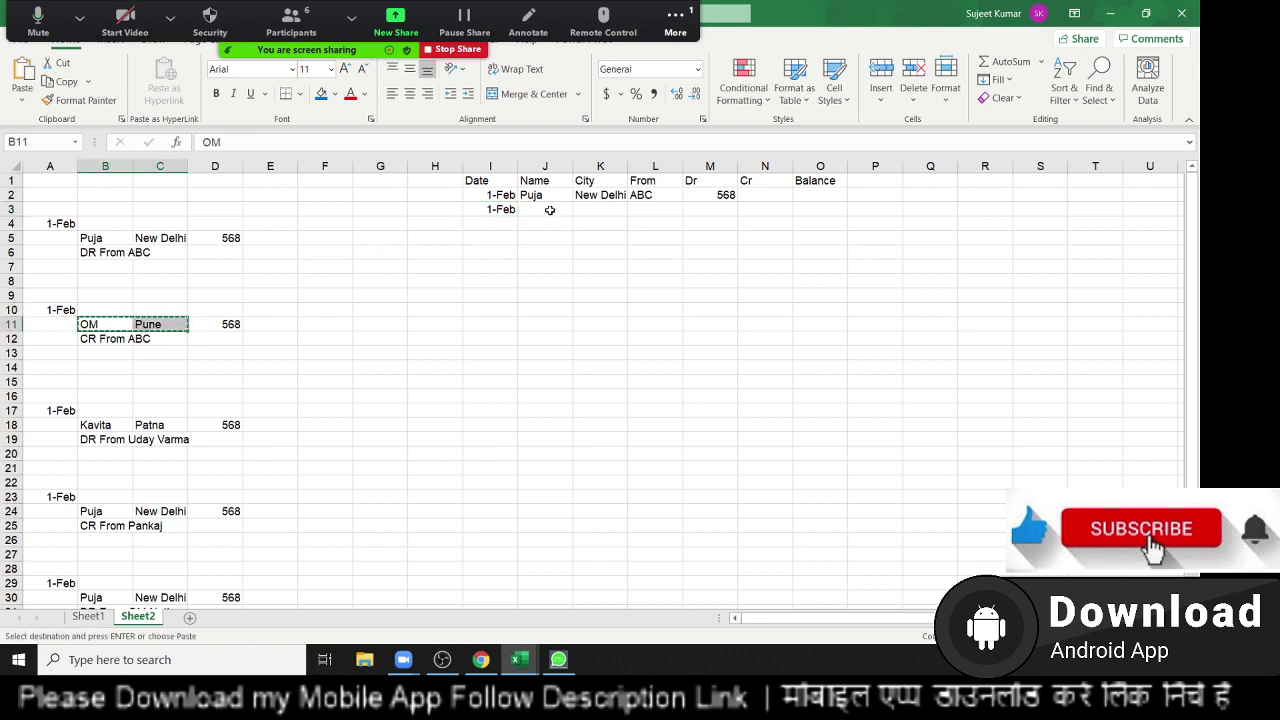
click(550, 209)
key(ctrl+v)
key(Escape)
Fill row 3's From with ABC and enter Cr amount 568.
click(652, 209)
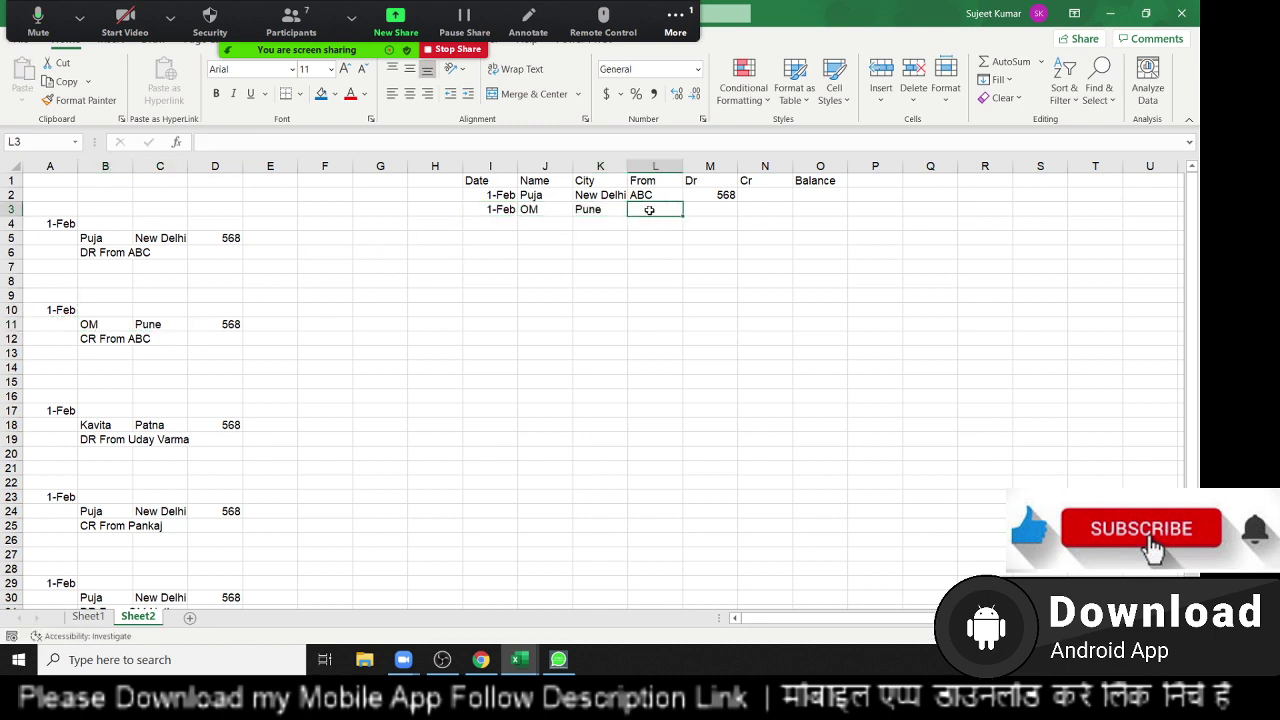
key(ctrl+d)
click(88, 340)
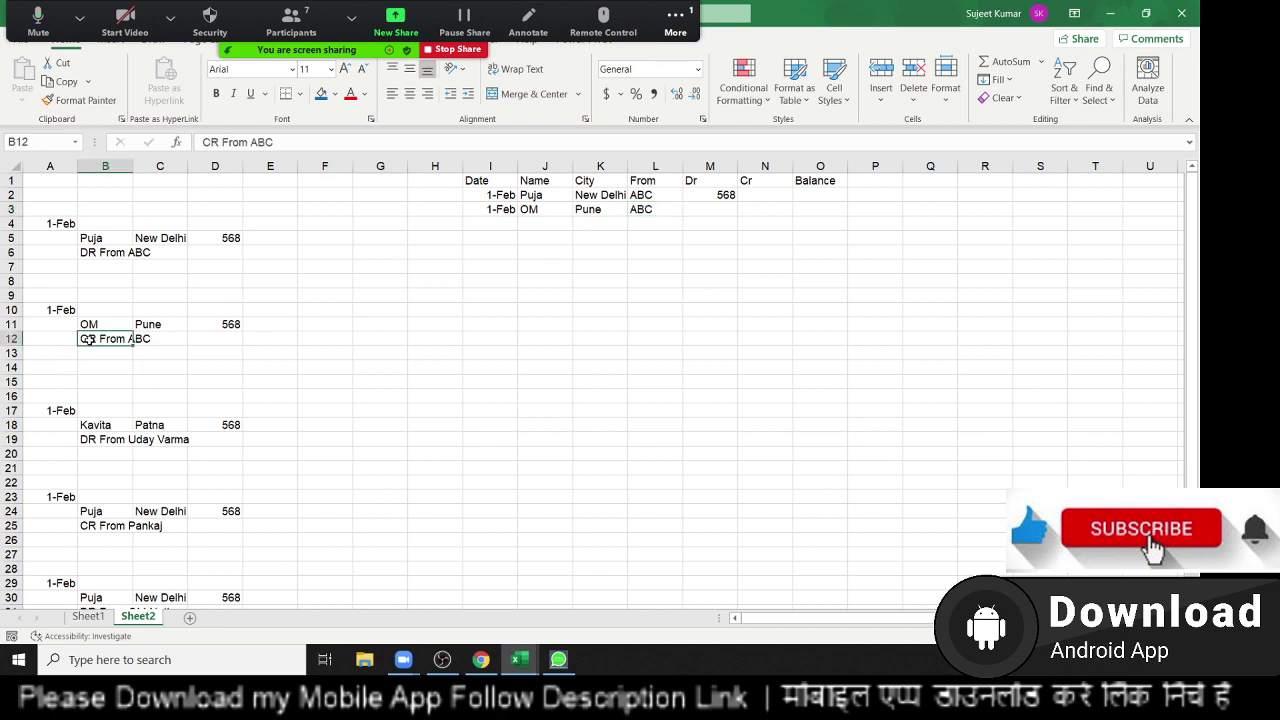
click(756, 213)
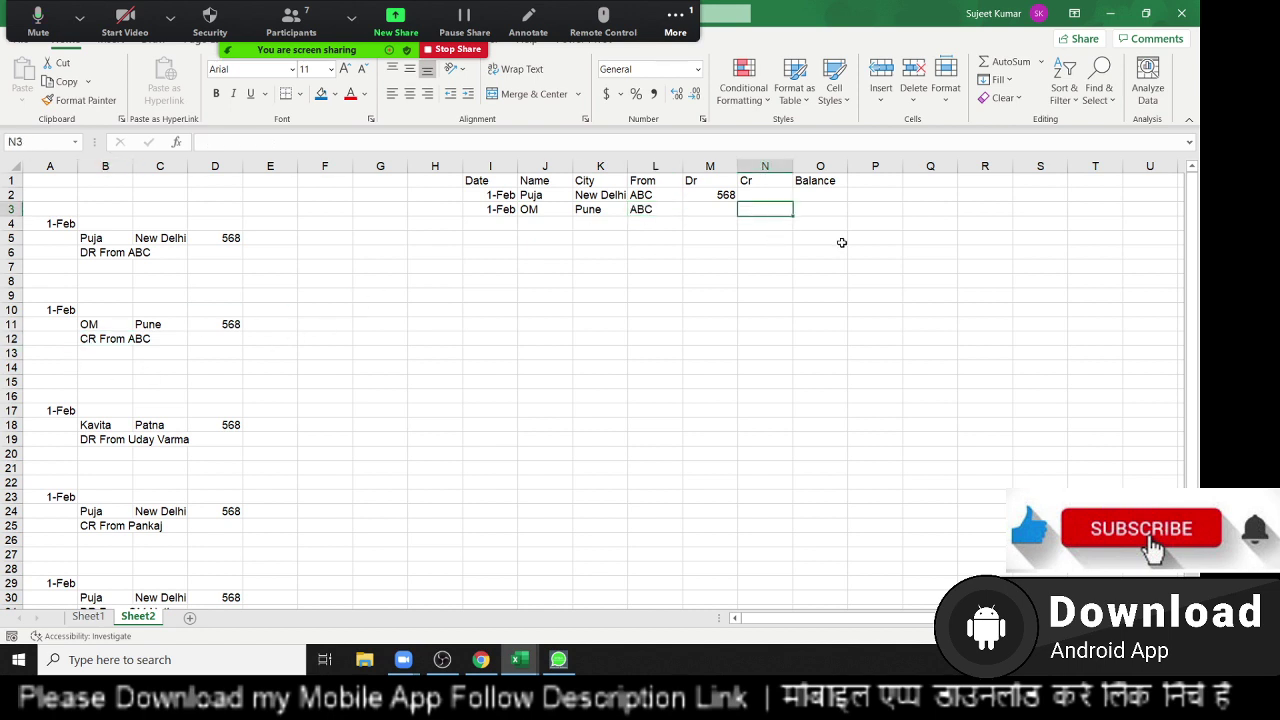
text(568)
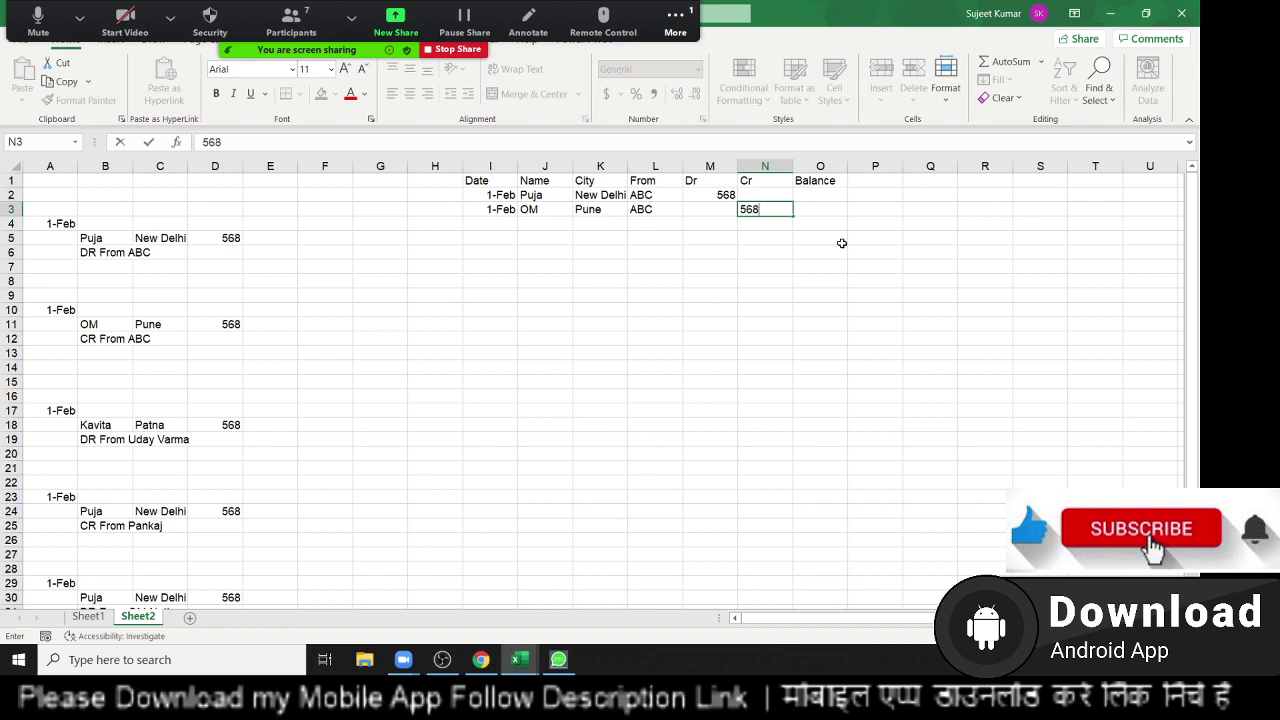
key(Return)
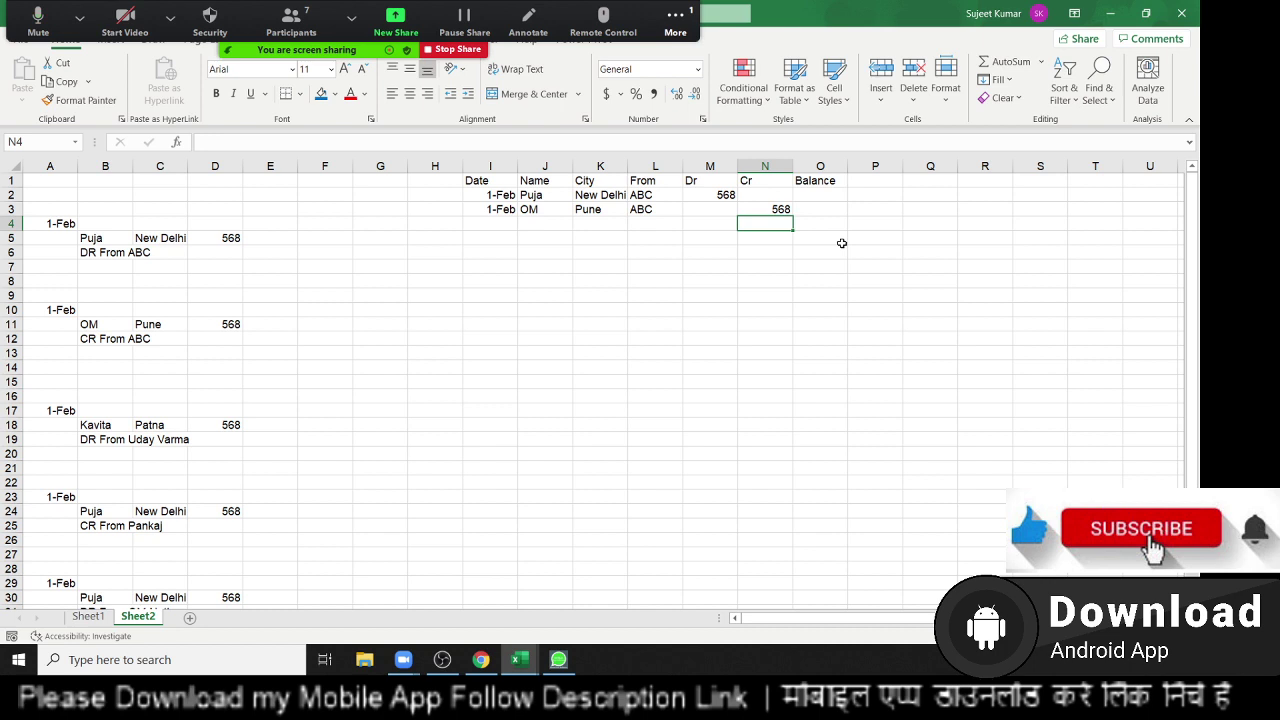
Save the workbook as Proj-1 in the chosen folder, then switch to the Gmail inbox in Chrome.
key(ctrl+s)
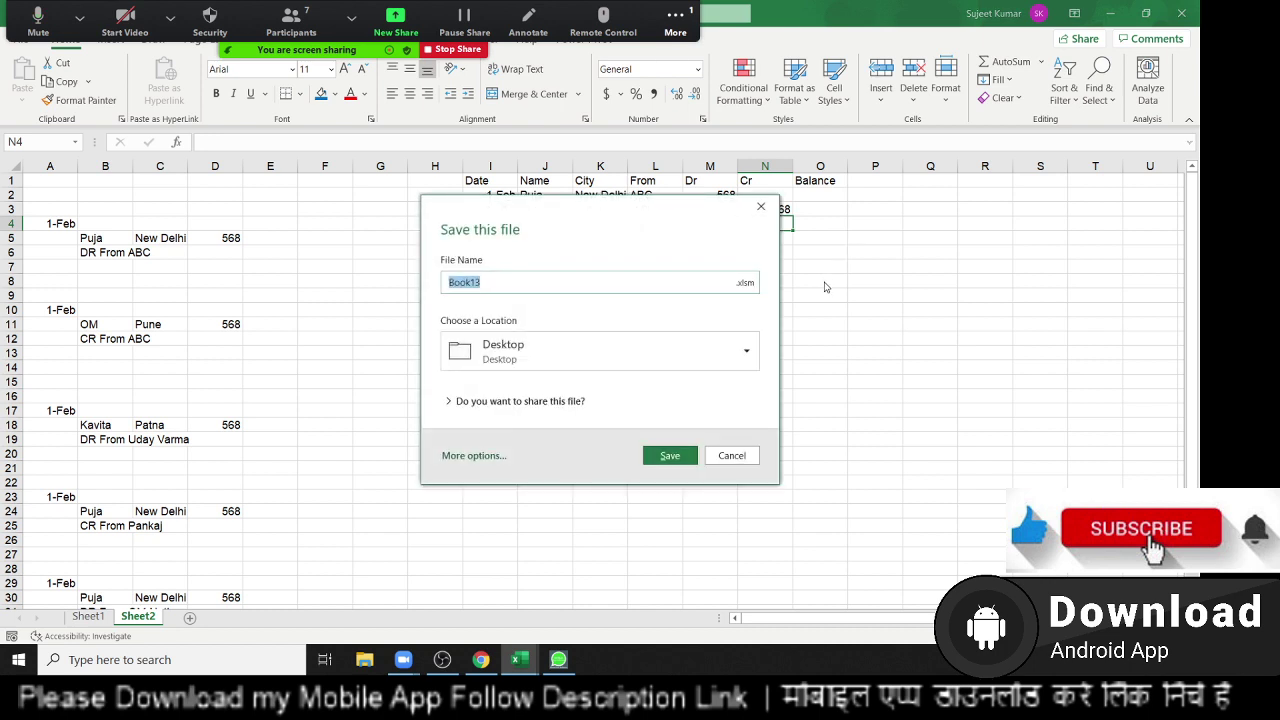
text(Proj-)
text(1)
click(571, 349)
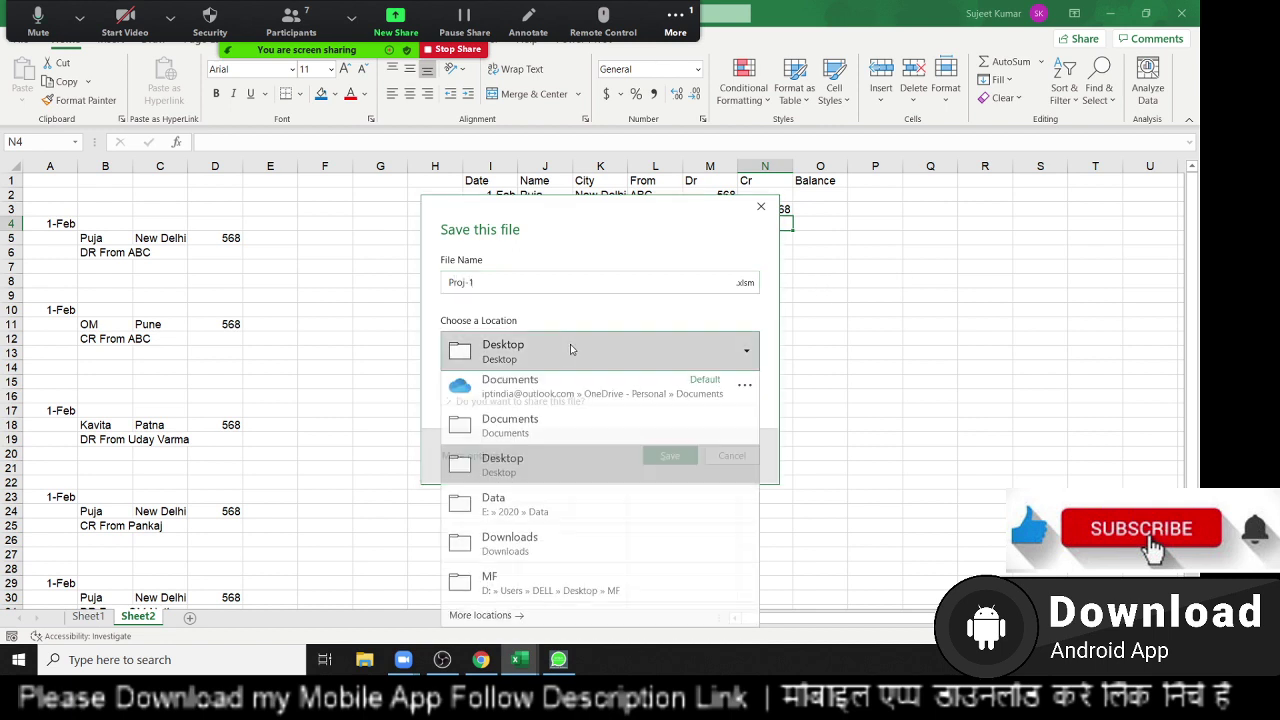
click(537, 527)
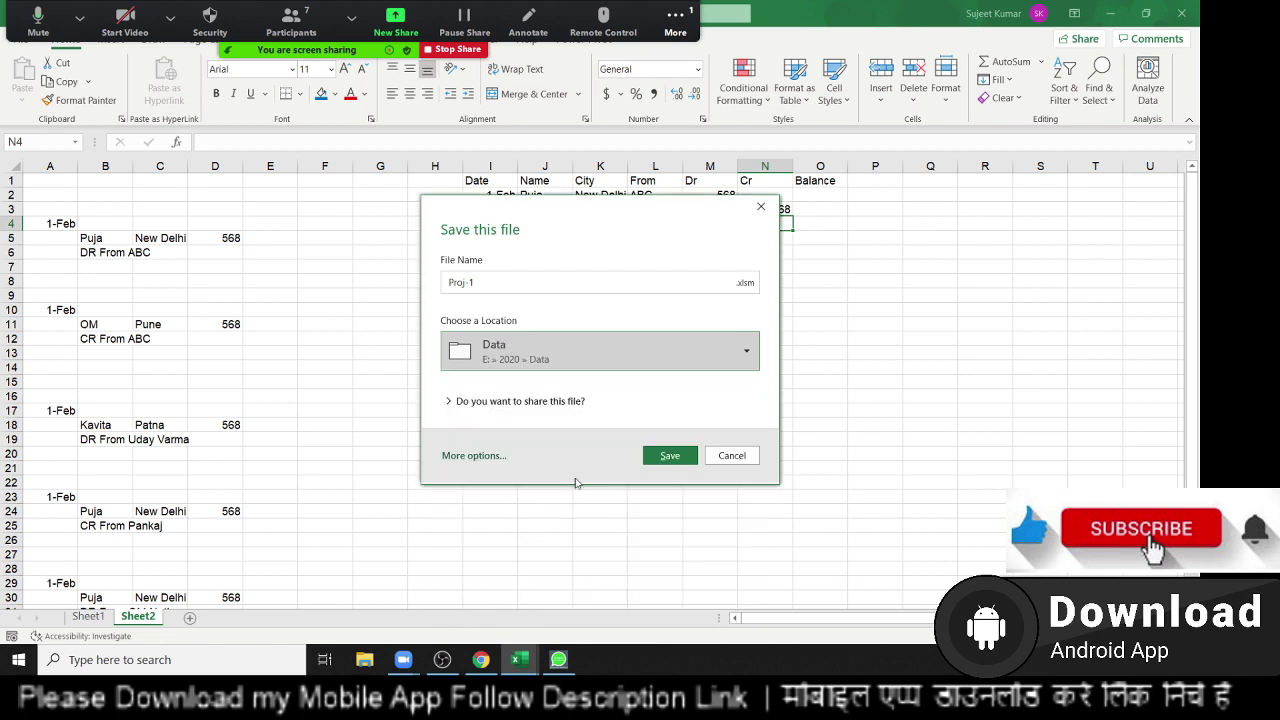
click(535, 362)
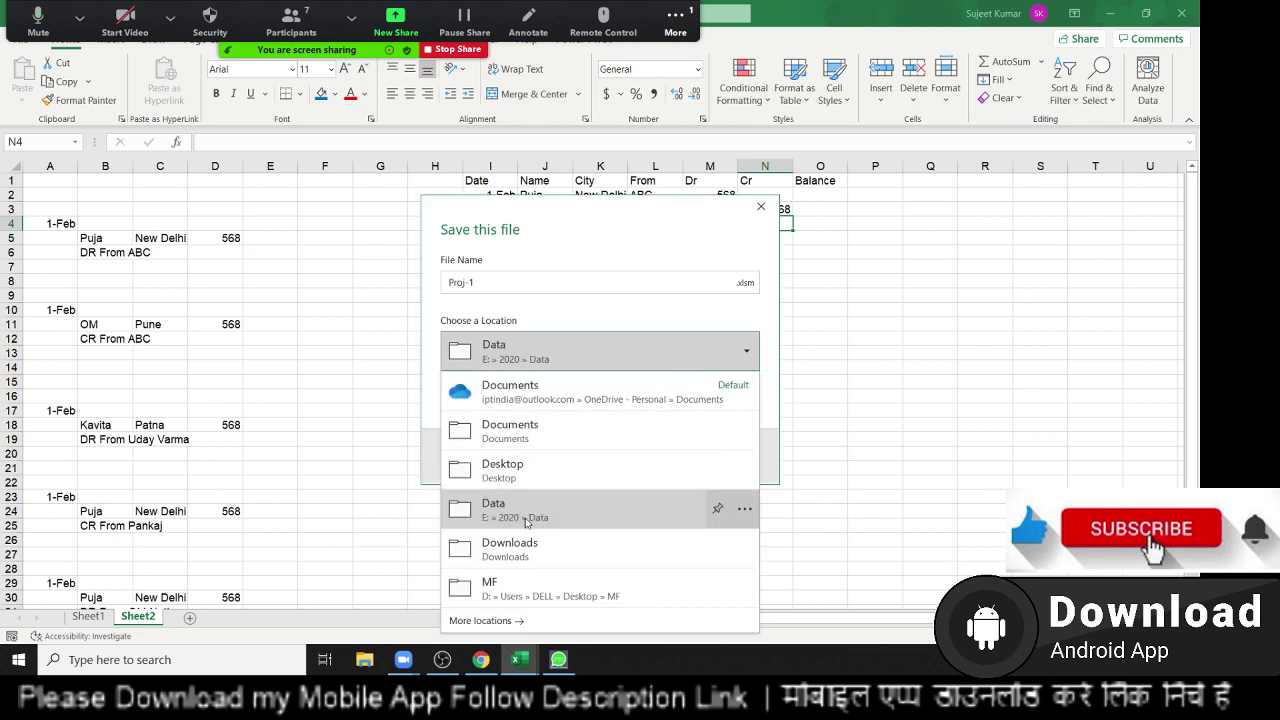
click(530, 562)
click(662, 458)
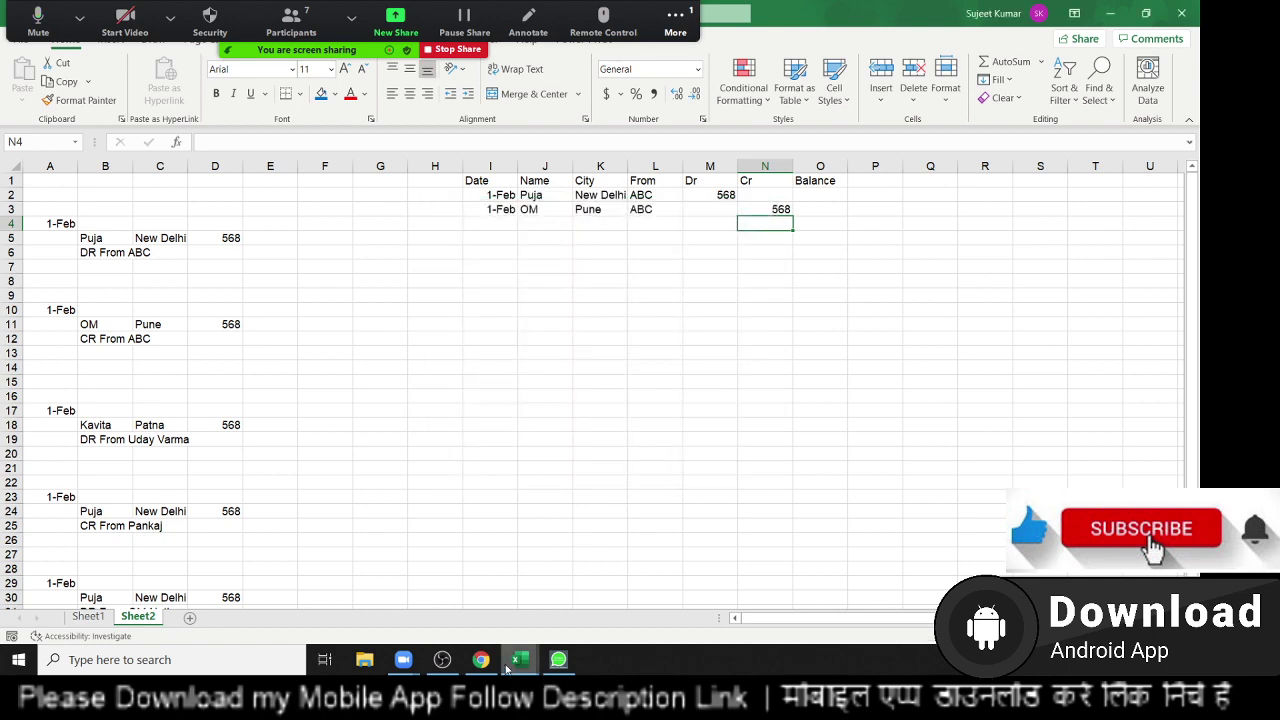
click(481, 660)
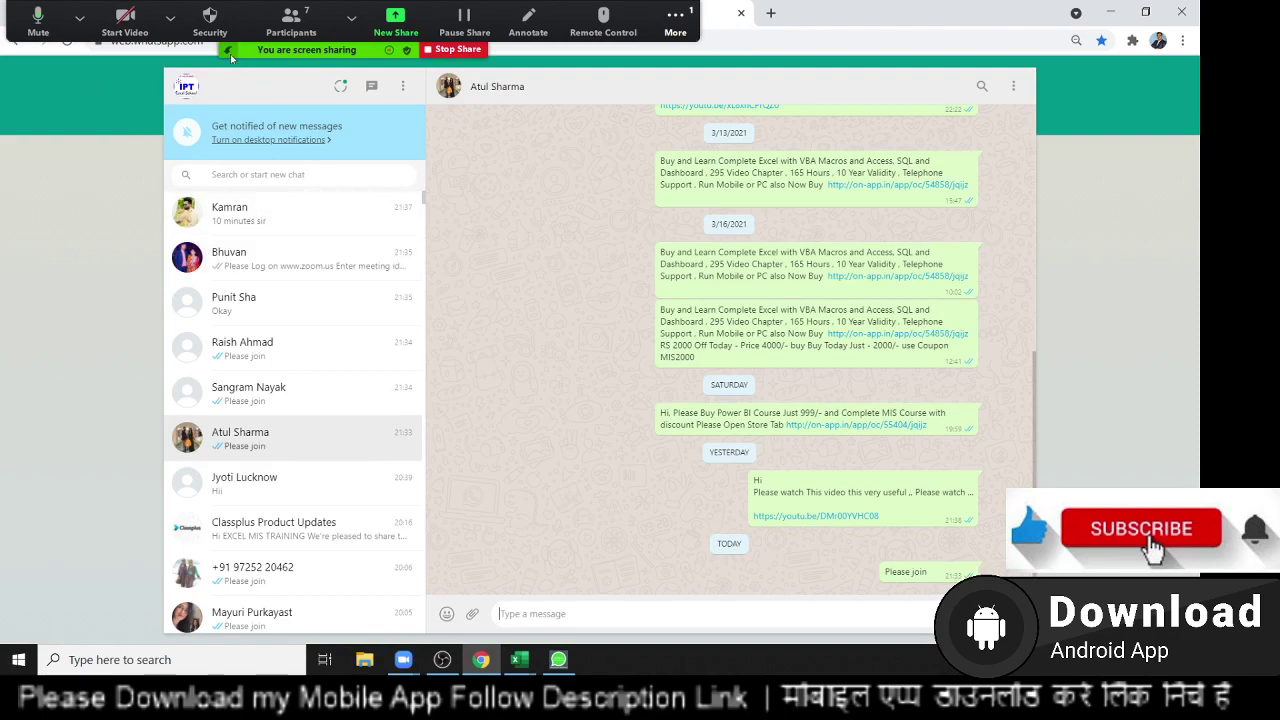
click(257, 14)
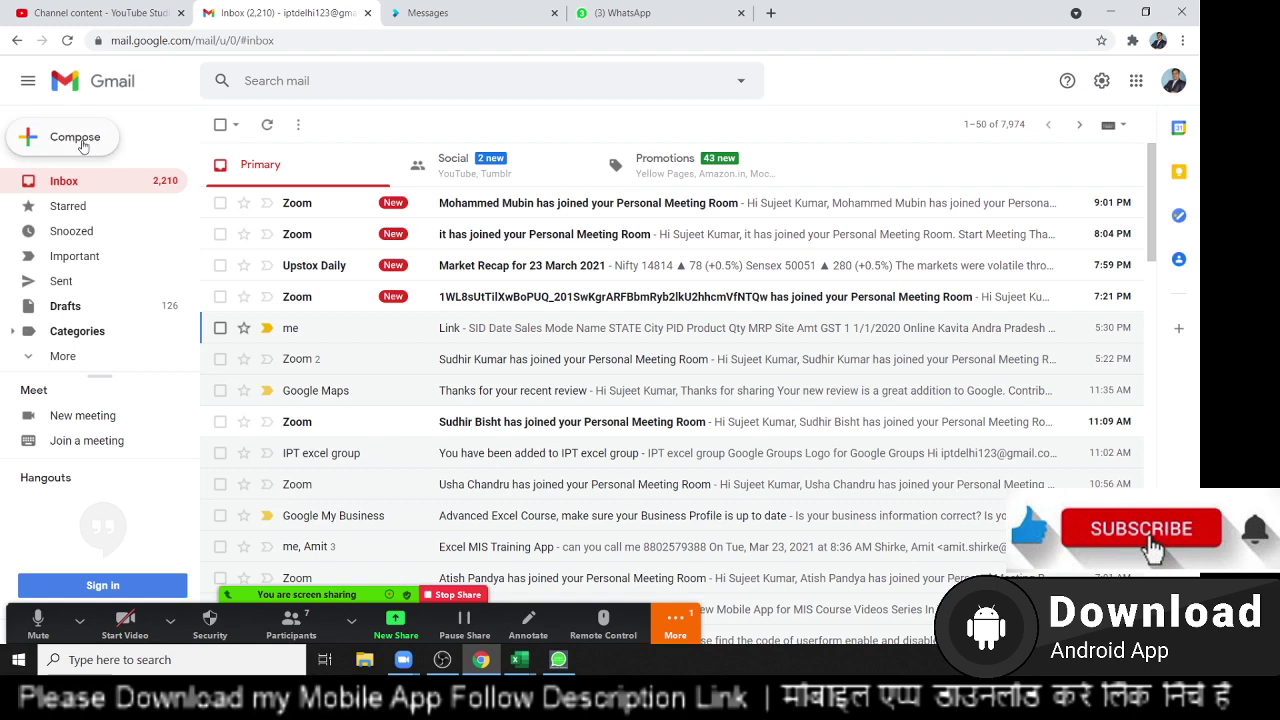
Compose a new Gmail message with the suggested contact as its only recipient.
click(52, 136)
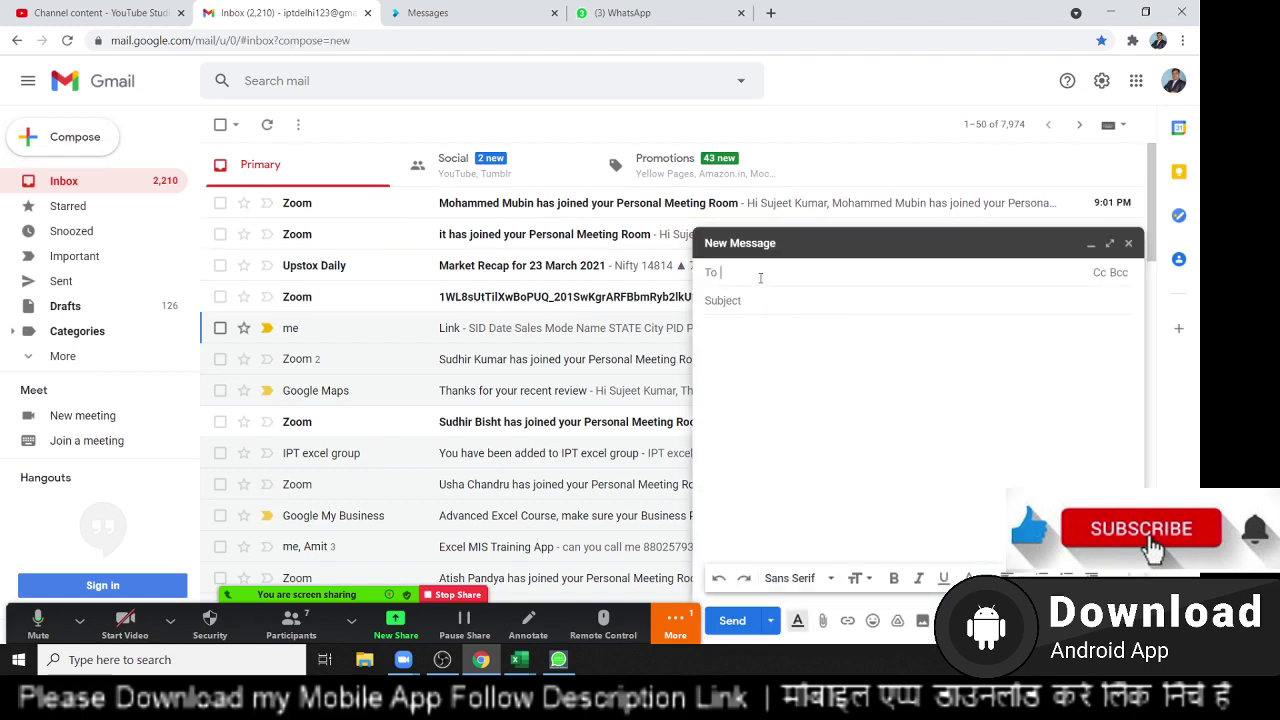
text(pu)
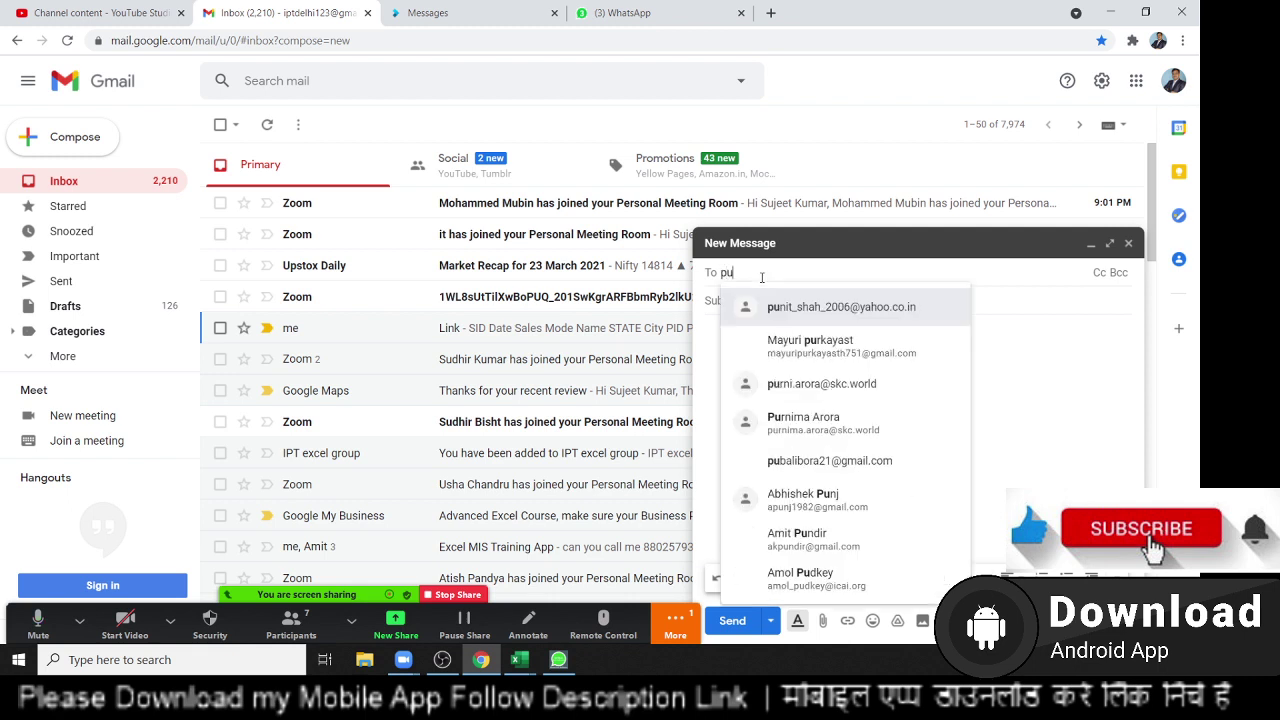
text(ni)
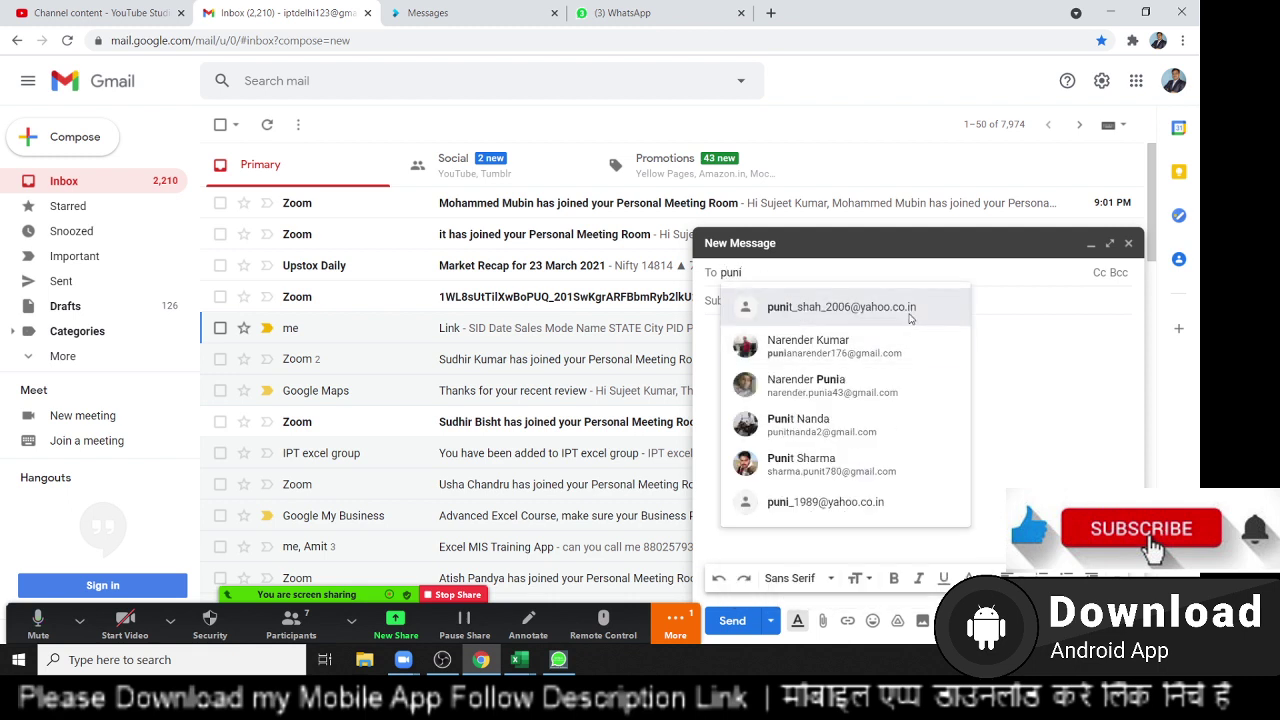
click(908, 312)
click(280, 624)
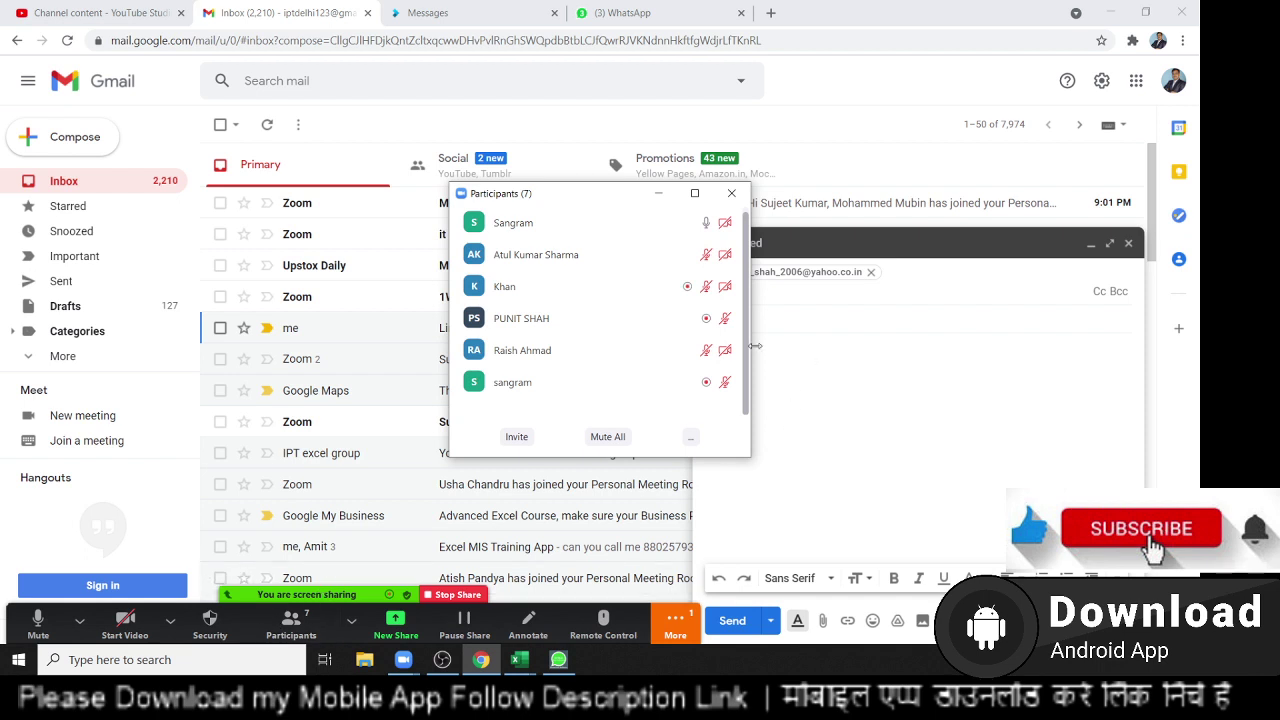
click(731, 193)
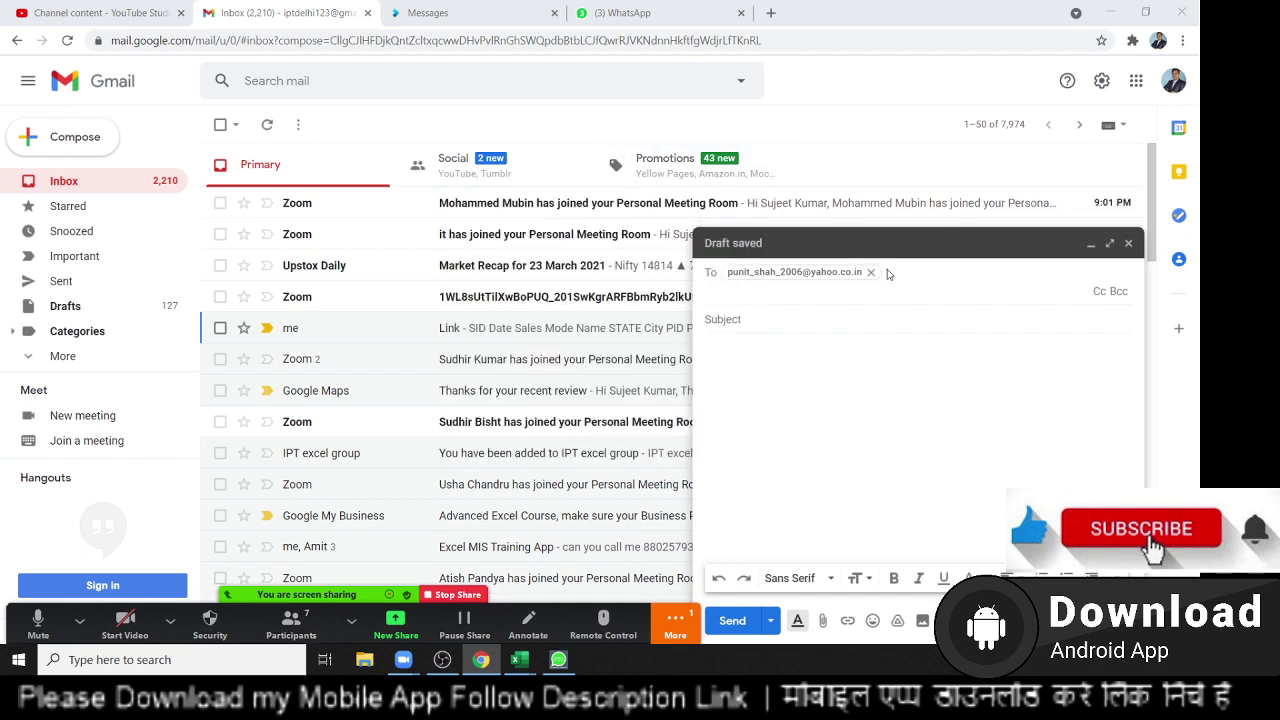
click(915, 280)
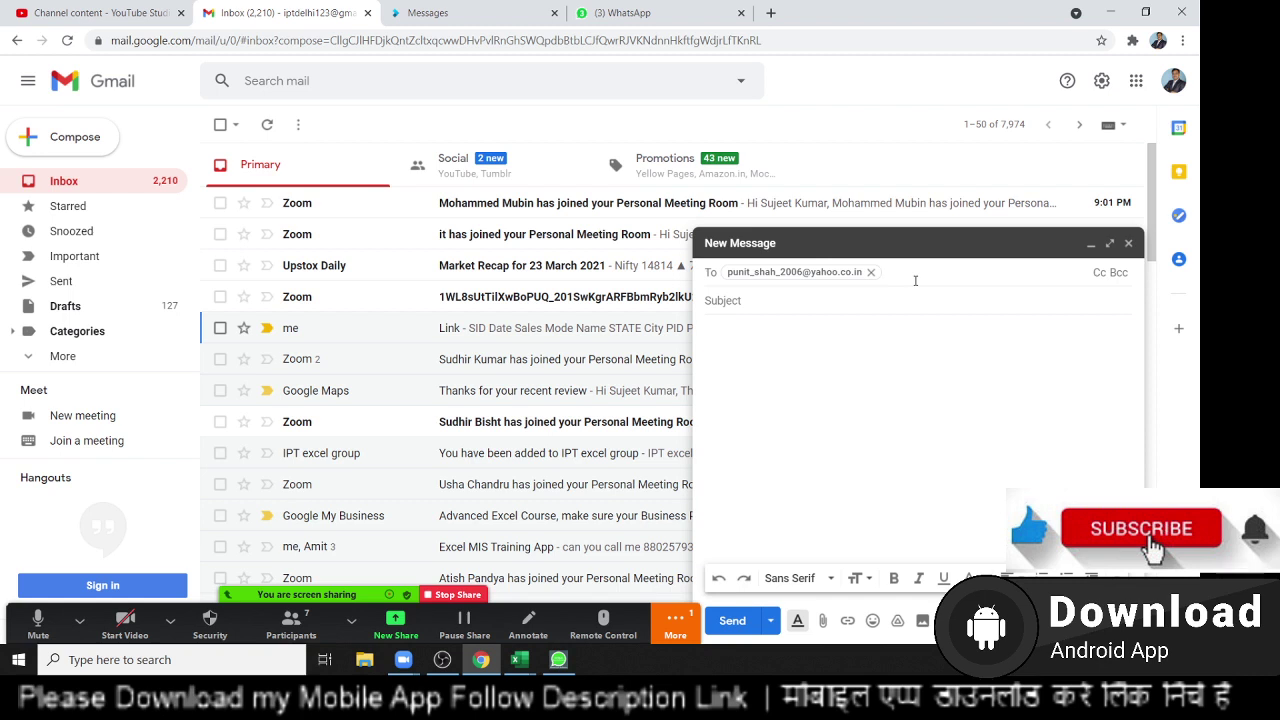